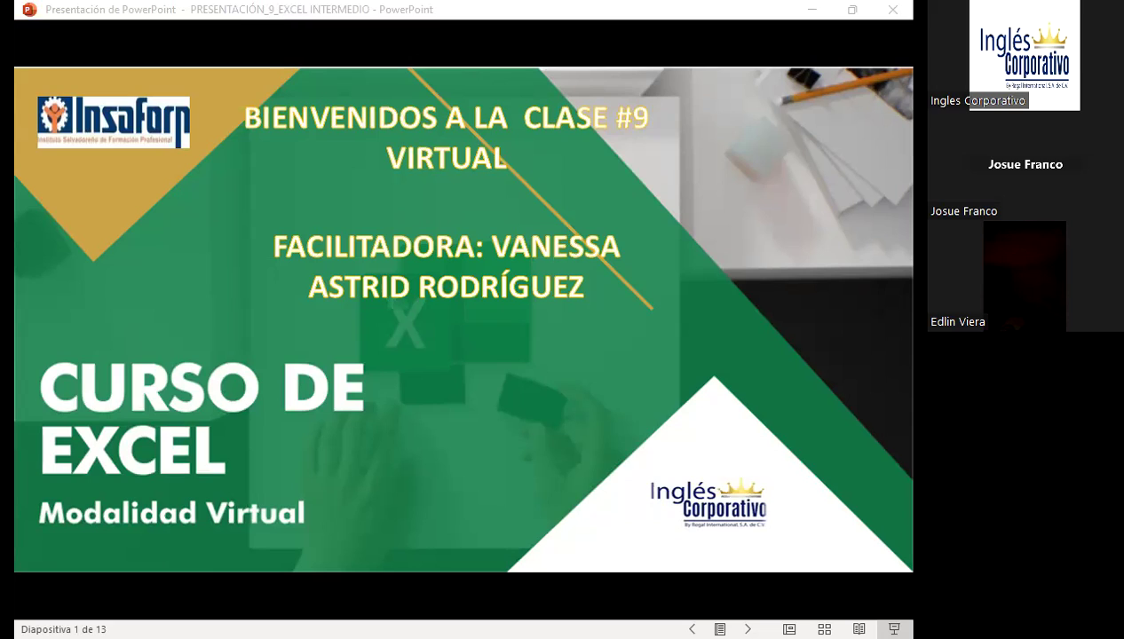
Step: Activate the presentation window, then switch to the Open edX Excel Intermedio course outline and scroll it
left_click(459, 353)
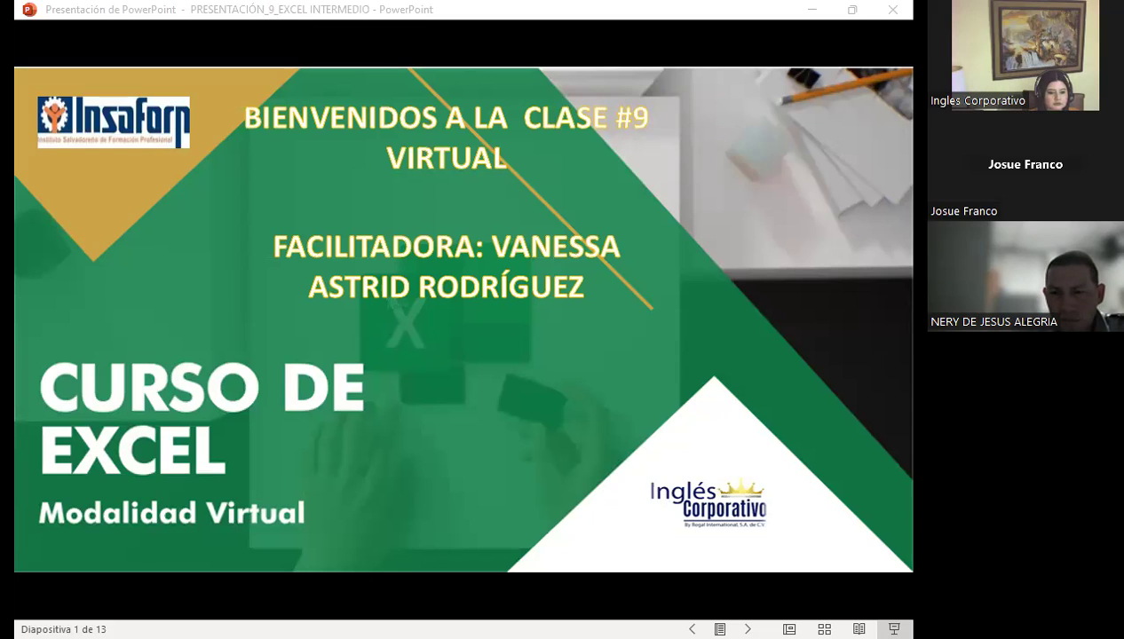
left_click(522, 467)
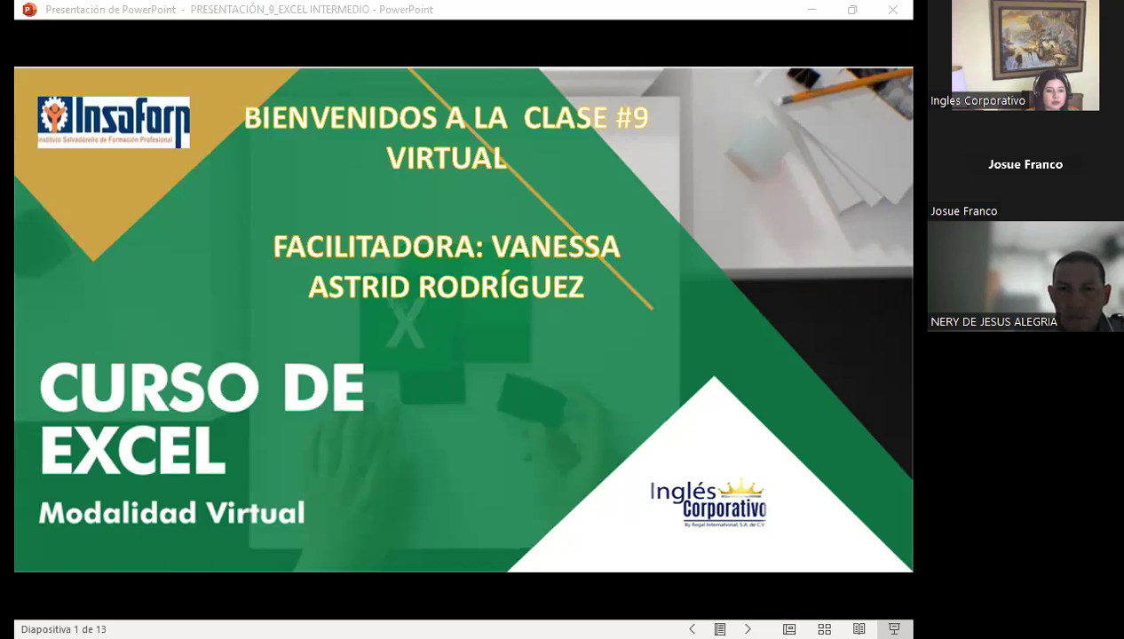
key("alt+Tab")
scroll(177, 444, "down", 2)
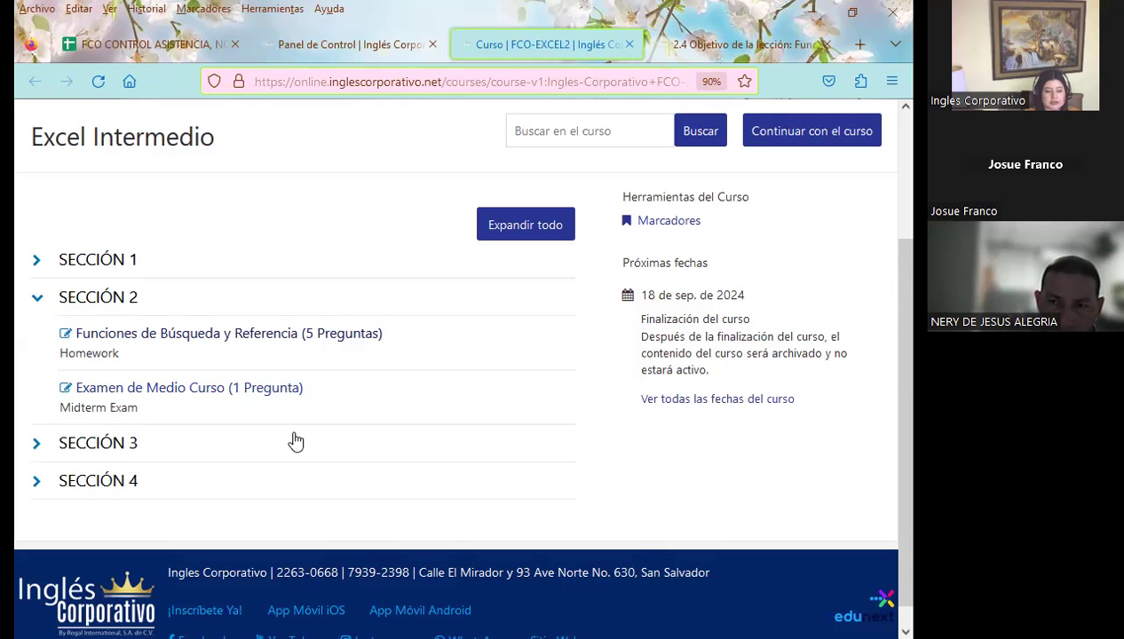
Step: Open the 2.4 Función índice lesson tab and scroll to its objective and INDICE syntax
left_click(711, 42)
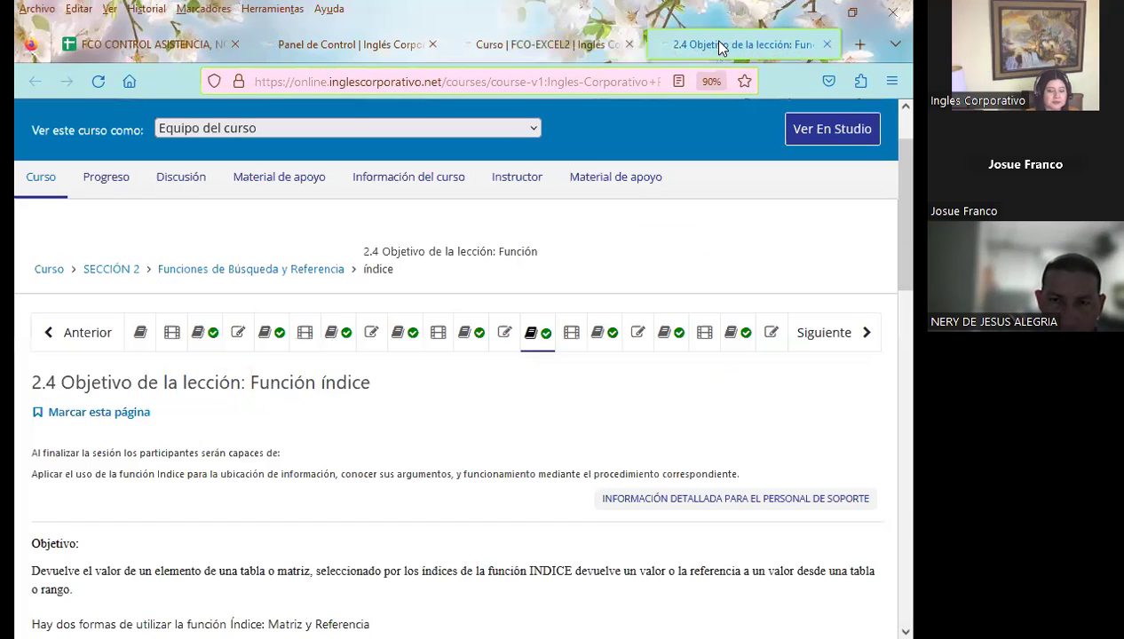
scroll(515, 373, "down", 3)
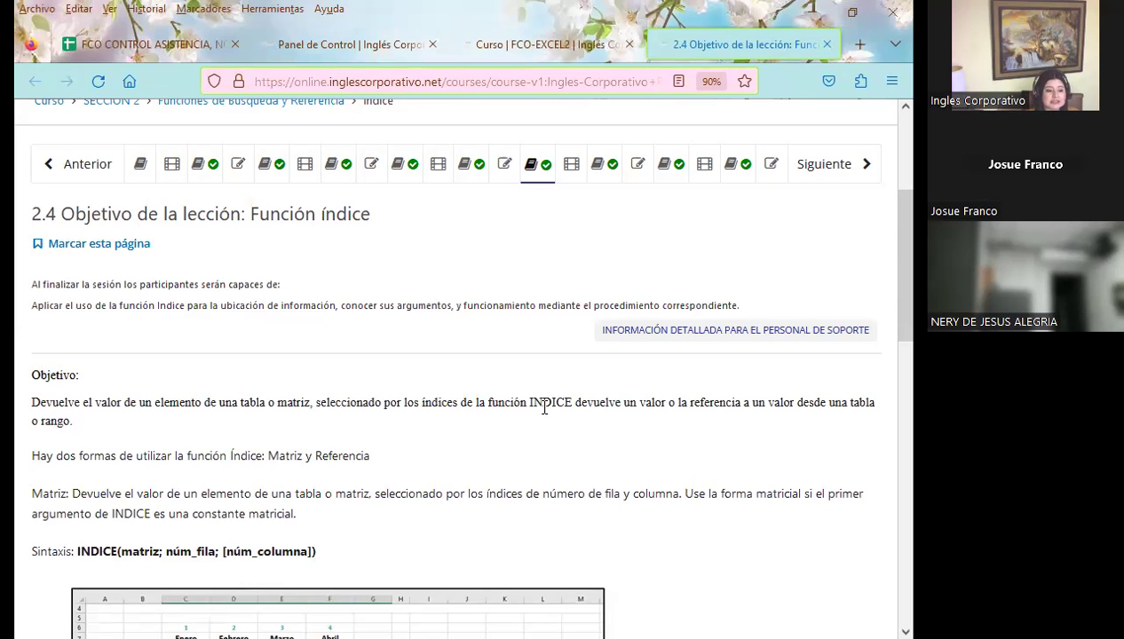
scroll(544, 406, "down", 3)
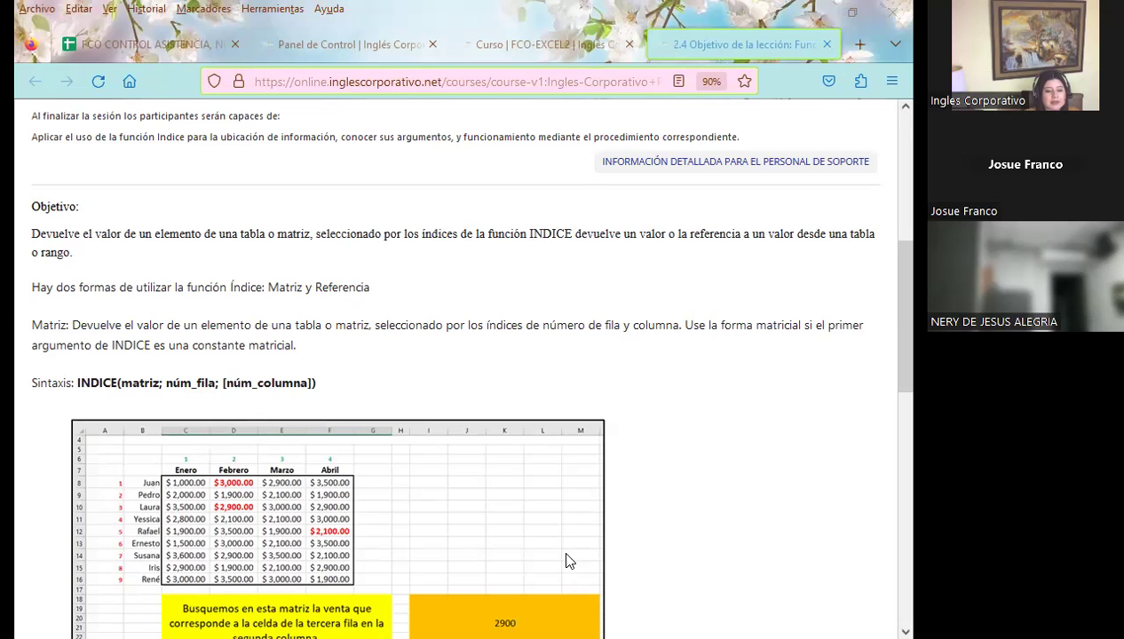
scroll(419, 306, "up", 5)
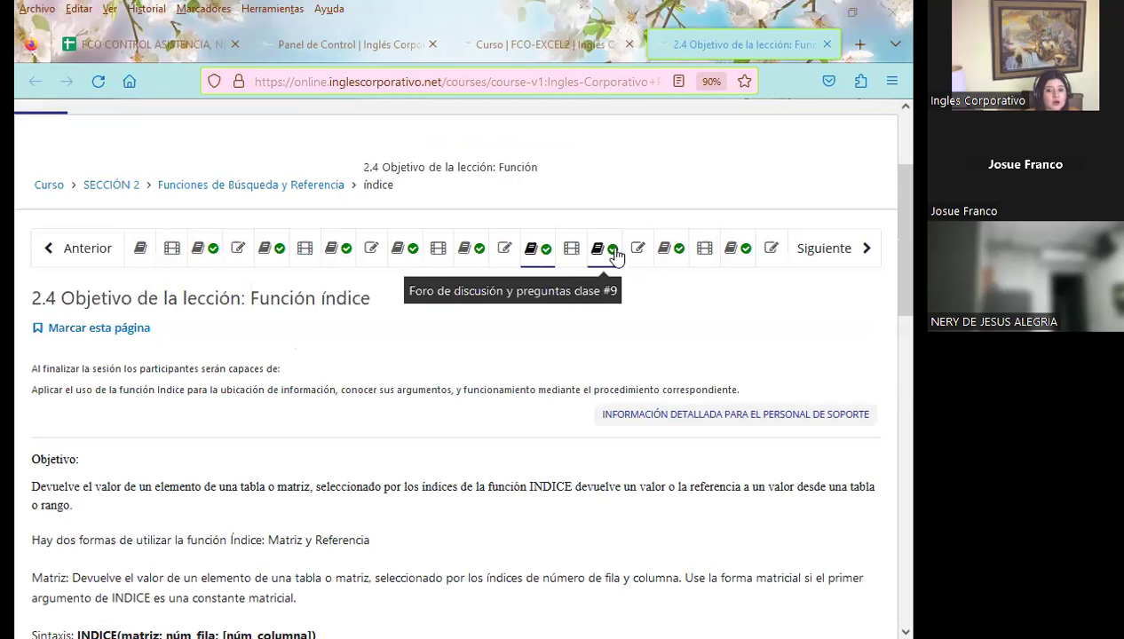
Step: View the class #9 forum post asking for INDICE's two forms, then return to PowerPoint
left_click(610, 256)
scroll(507, 370, "down", 2)
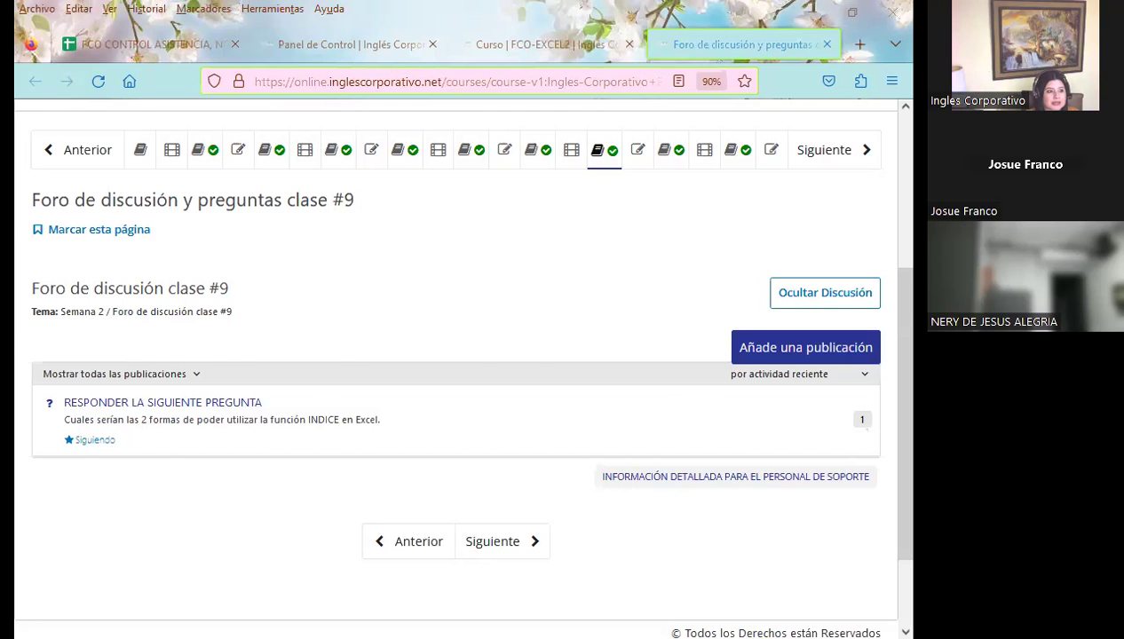
key("alt+Tab")
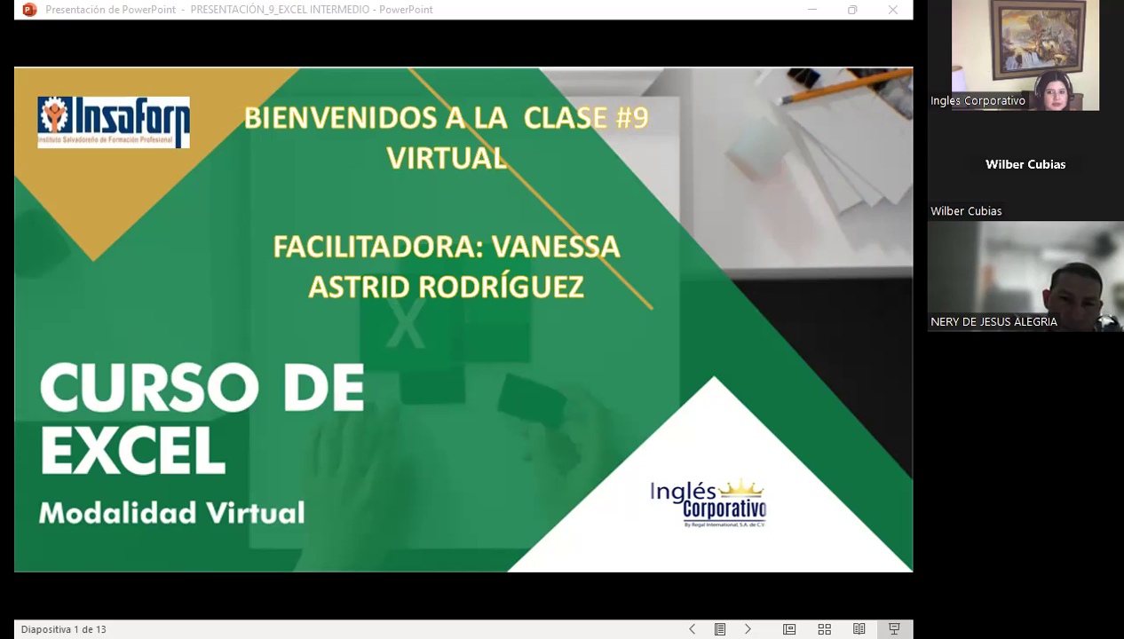
Step: Advance past the title and AGENDA slides to slide 4, the general objective
left_click(551, 385)
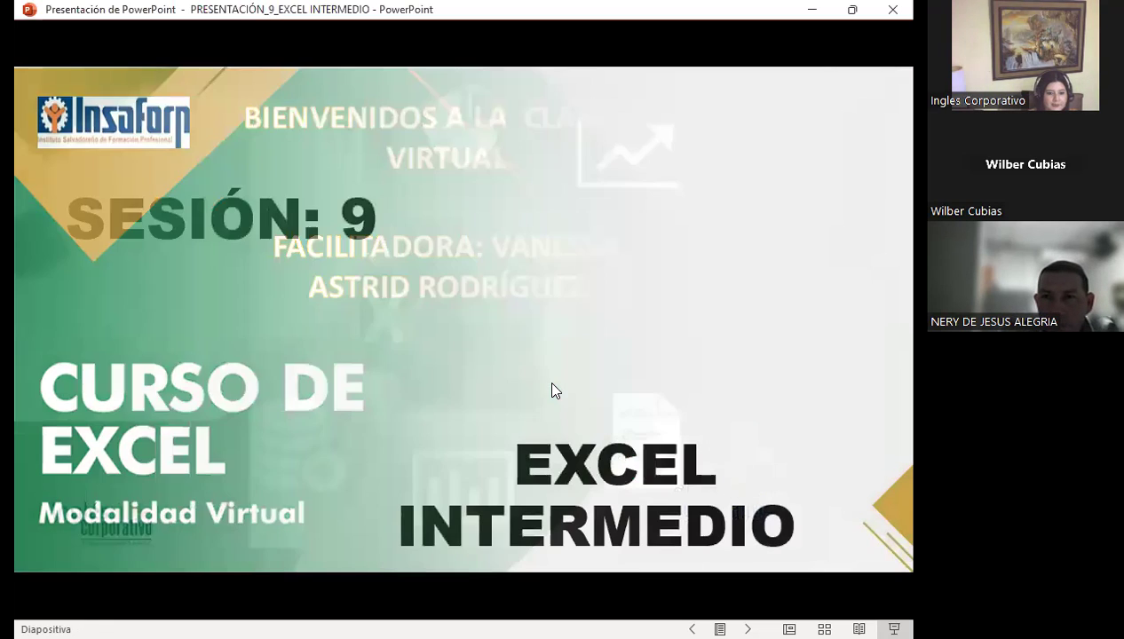
left_click(551, 384)
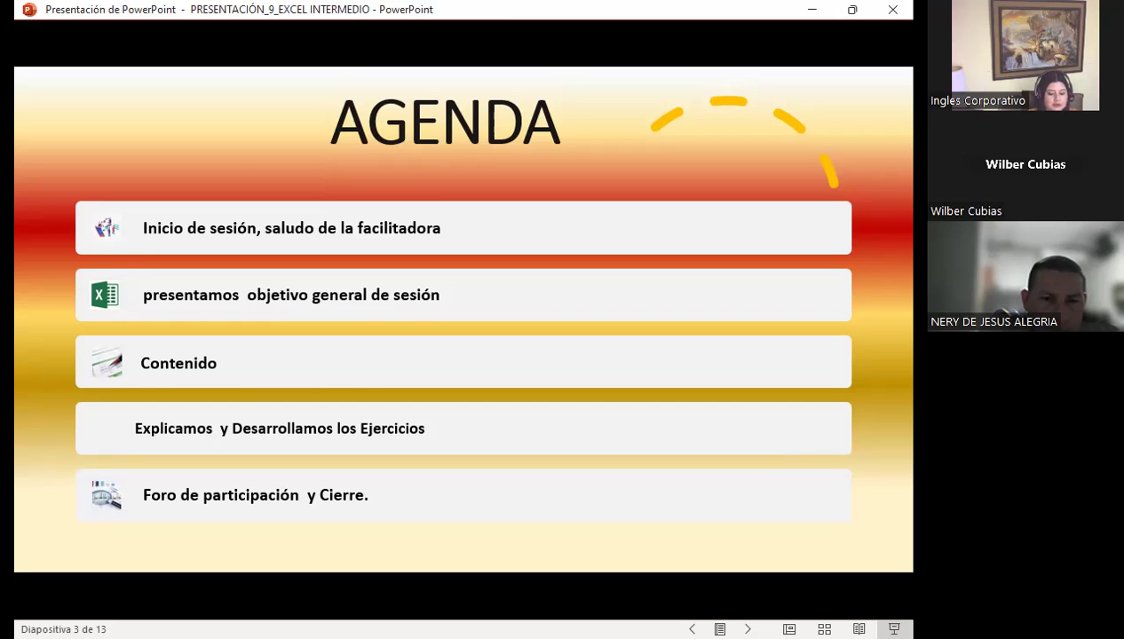
key("Right")
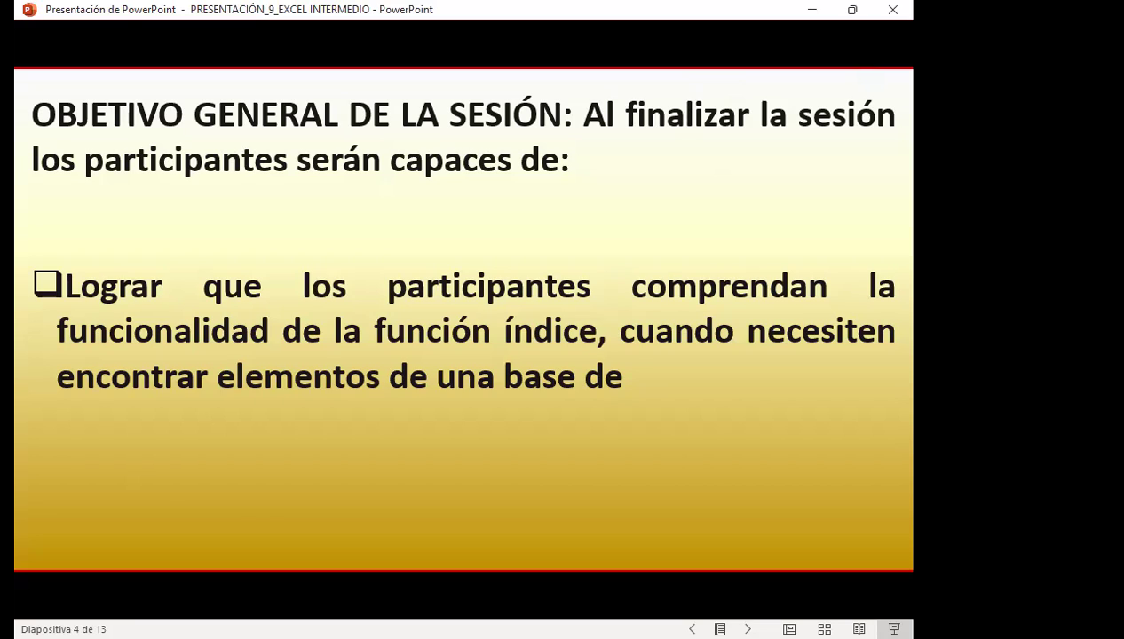
Step: Move to slide 5, defining INDICE and its matrix and reference forms
key("Right")
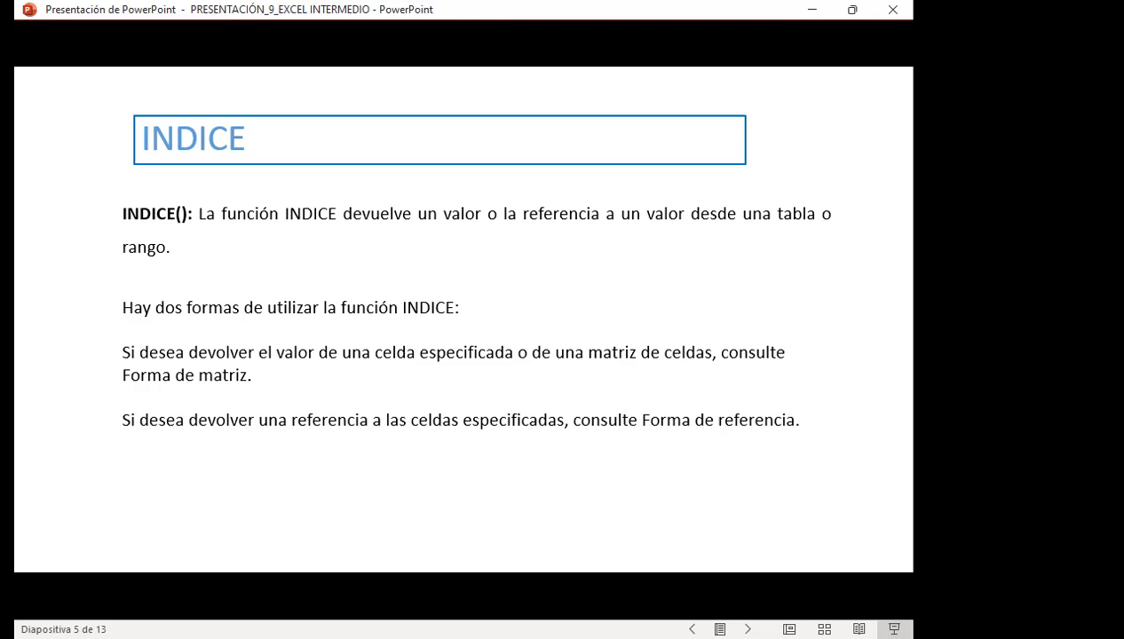
Step: Go to slide 6, Índice de Referencia, with its syntax and arguments
key("Right")
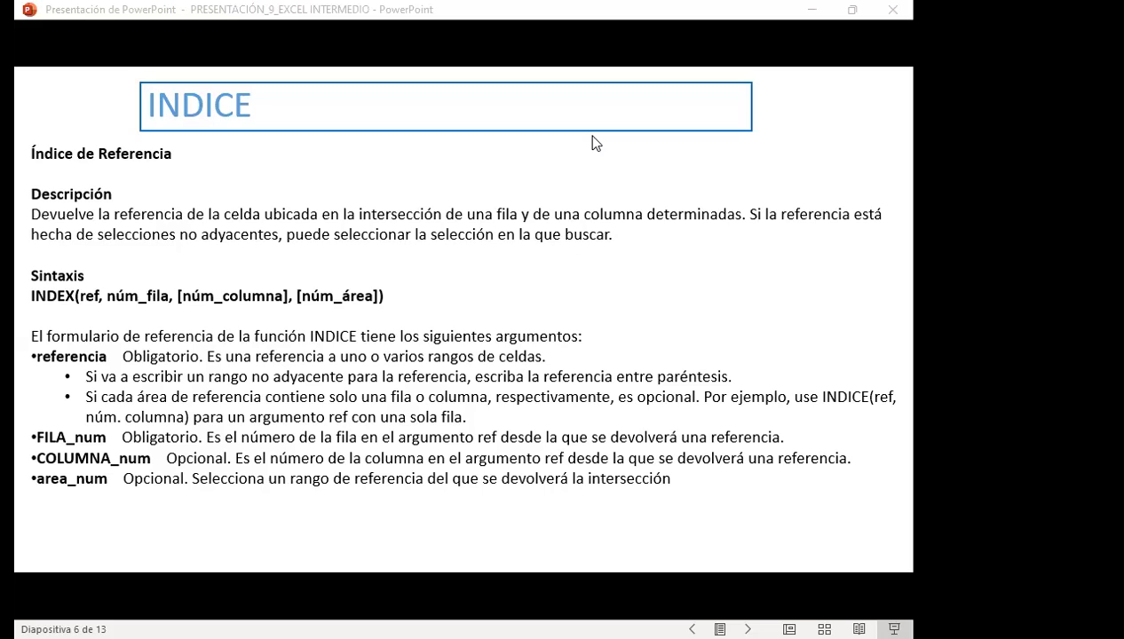
Step: Advance to slide 7, the INDICE 'Forma de matriz' slide
left_click(586, 478)
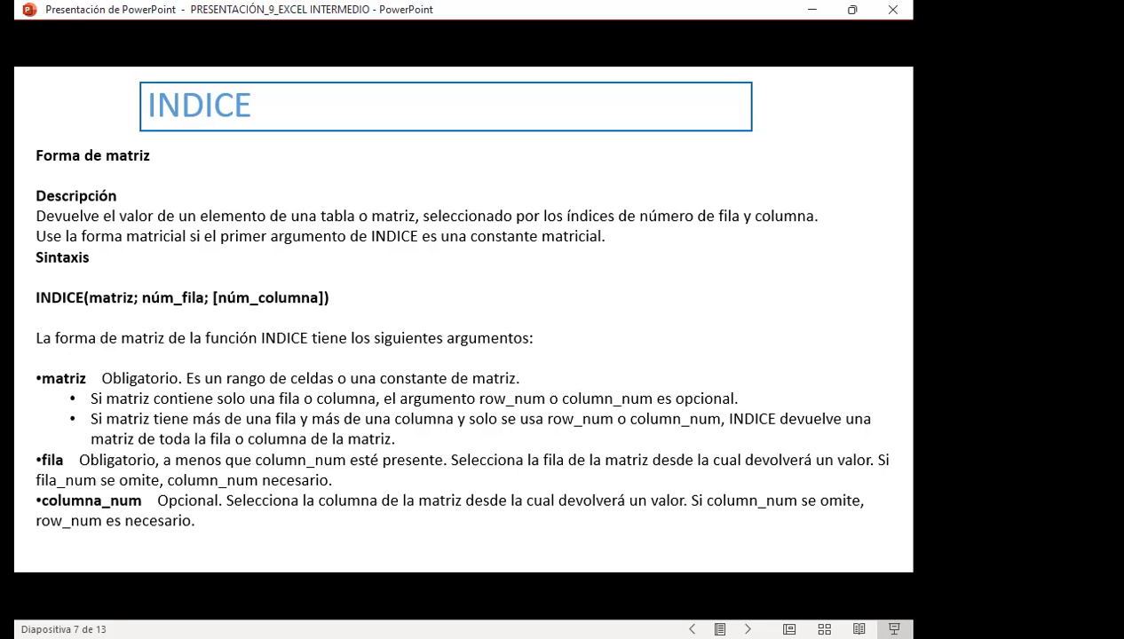
Step: Go to slide 8, 'Realizar ejercicios semana 2 clase 9'
key("Right")
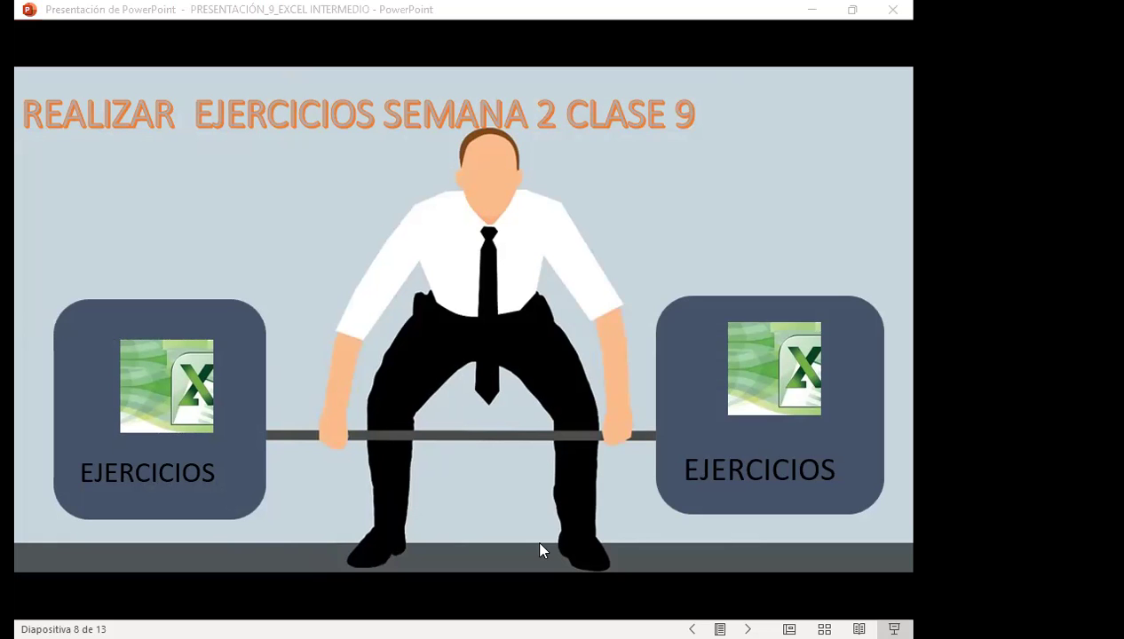
Step: Bring up the Excel INDICE 1 MATRIZ sales table and change to another signed-in account
key("alt+Tab")
scroll(622, 471, "up", 2)
scroll(603, 454, "up", 2)
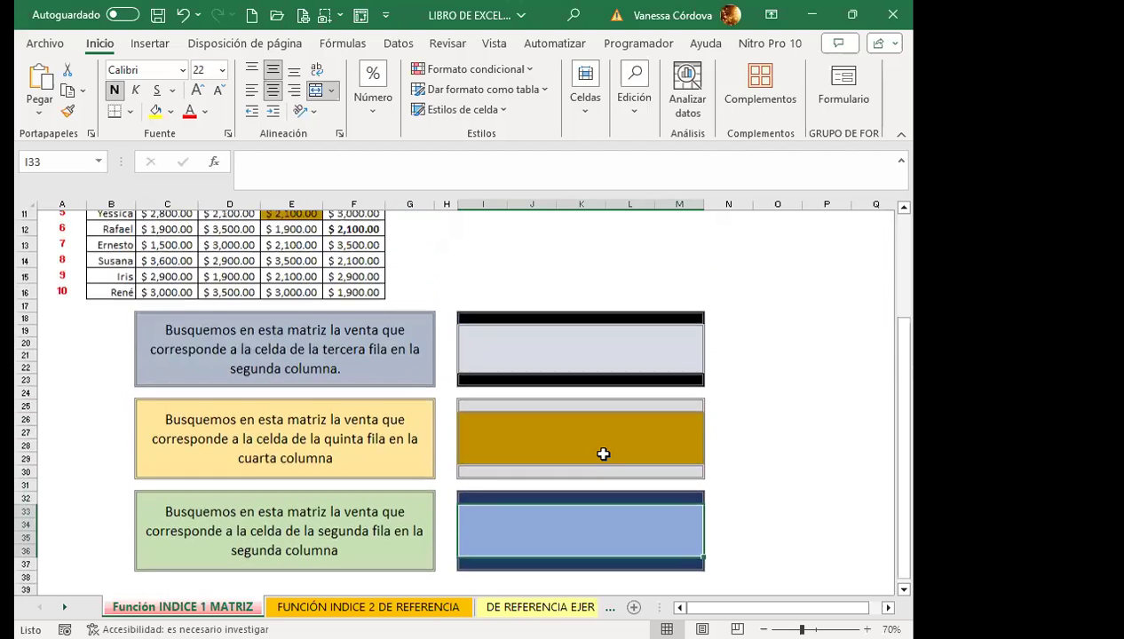
scroll(603, 454, "up", 2)
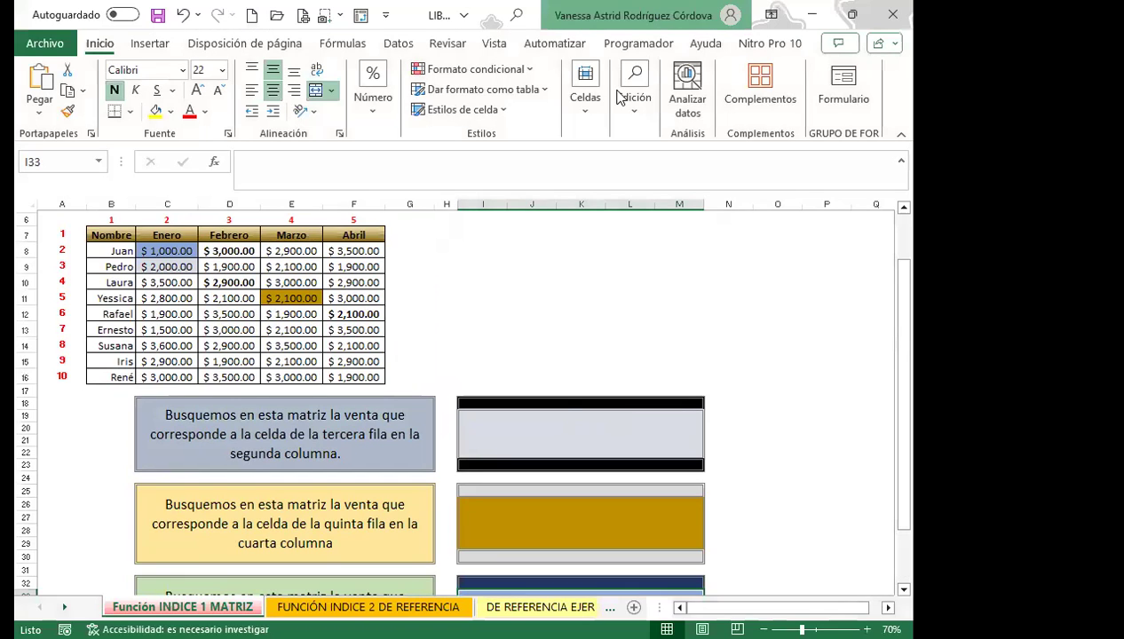
left_click(730, 15)
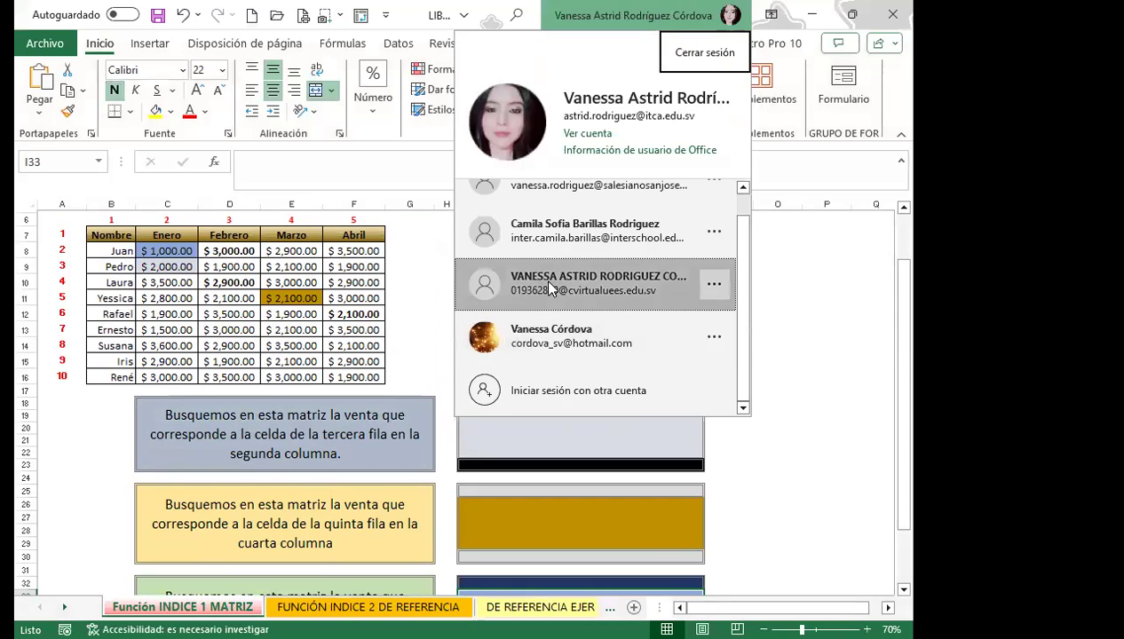
left_click(549, 287)
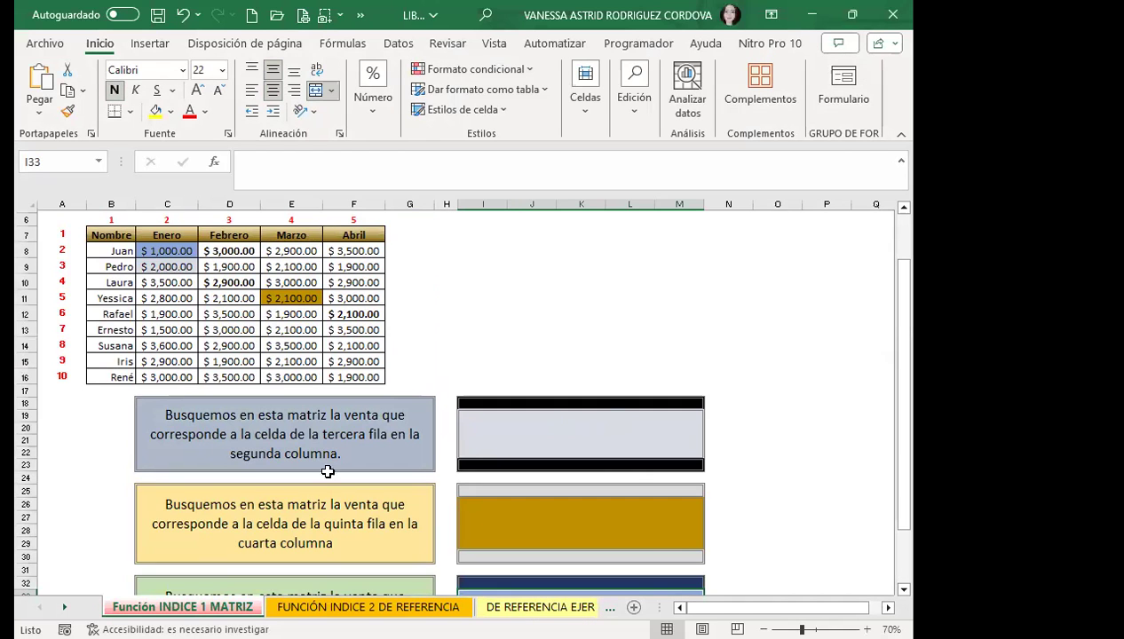
Step: Select the first exercise's answer box, column A, and the Juan and Pedro name cells
left_click(565, 440)
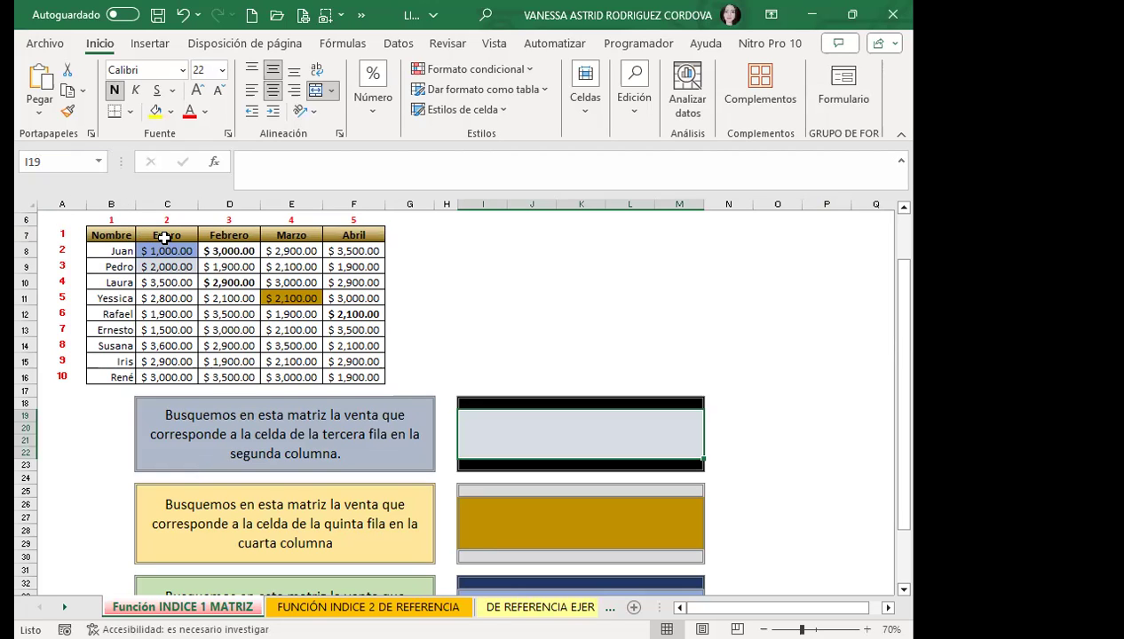
left_click(58, 203)
left_click_drag(120, 261, 120, 270)
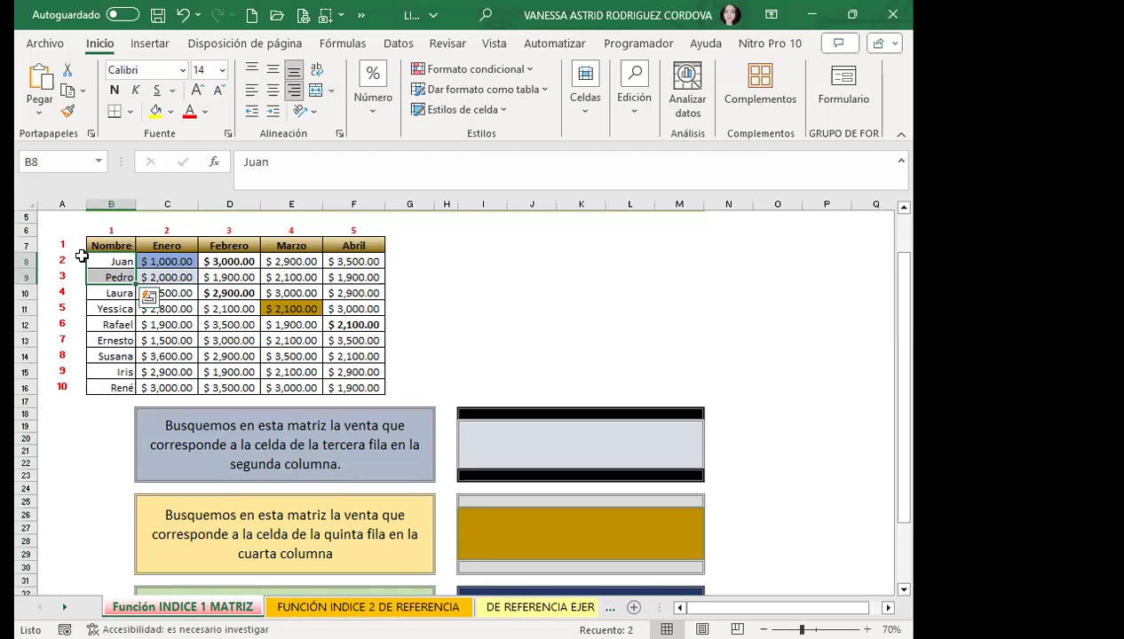
left_click_drag(81, 257, 96, 261)
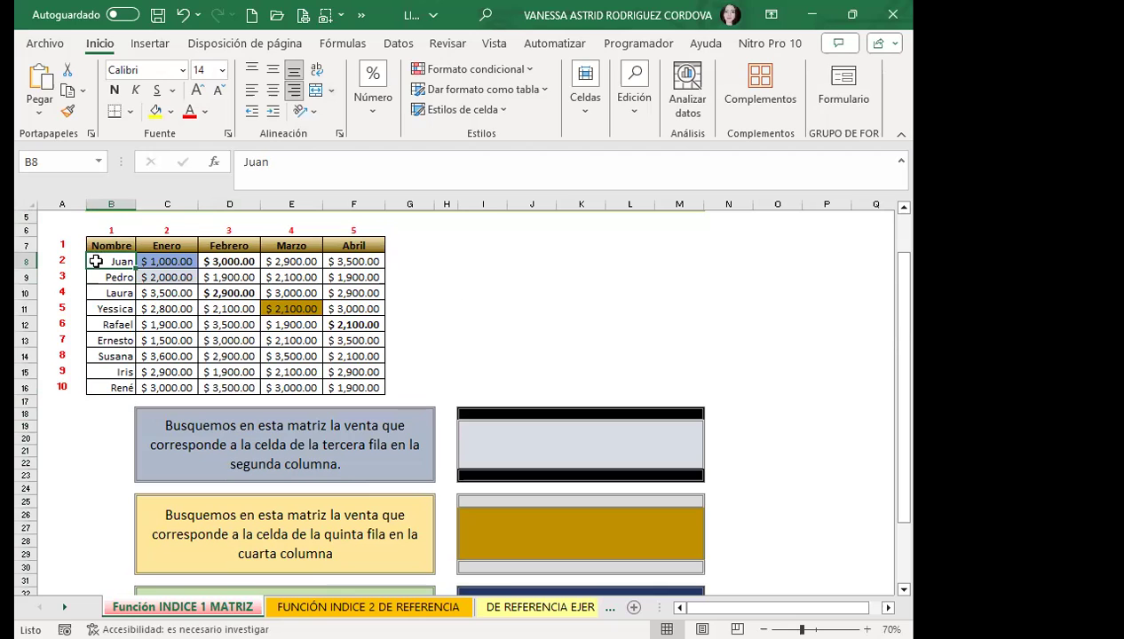
mouse_move(115, 259)
left_mouse_down()
mouse_move(187, 269)
mouse_move(344, 378)
left_mouse_up()
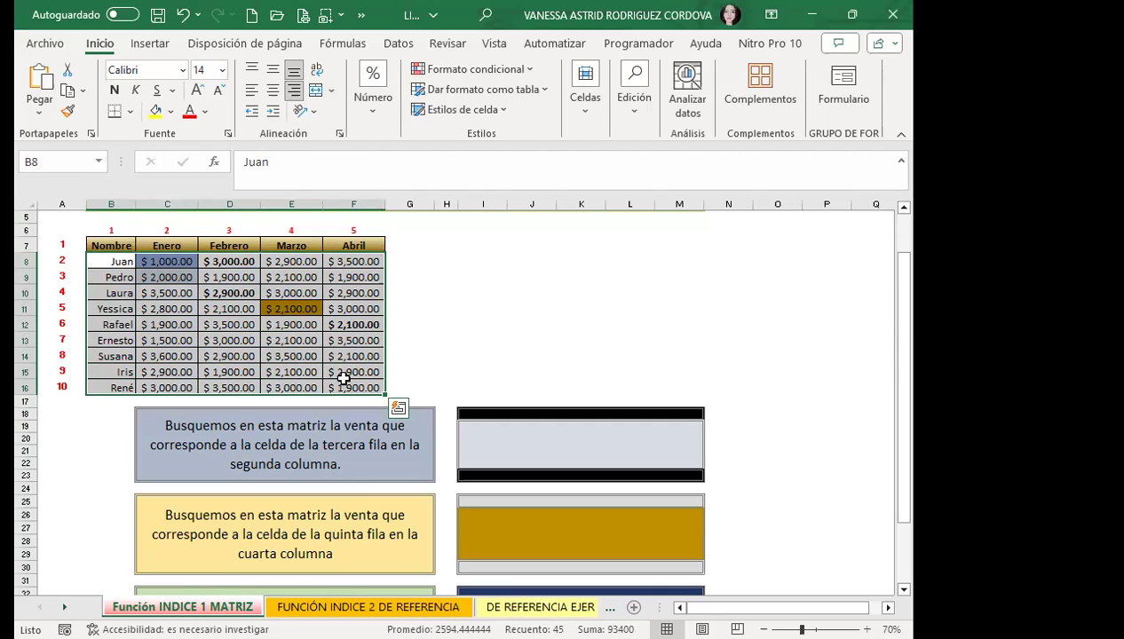
left_click(121, 305)
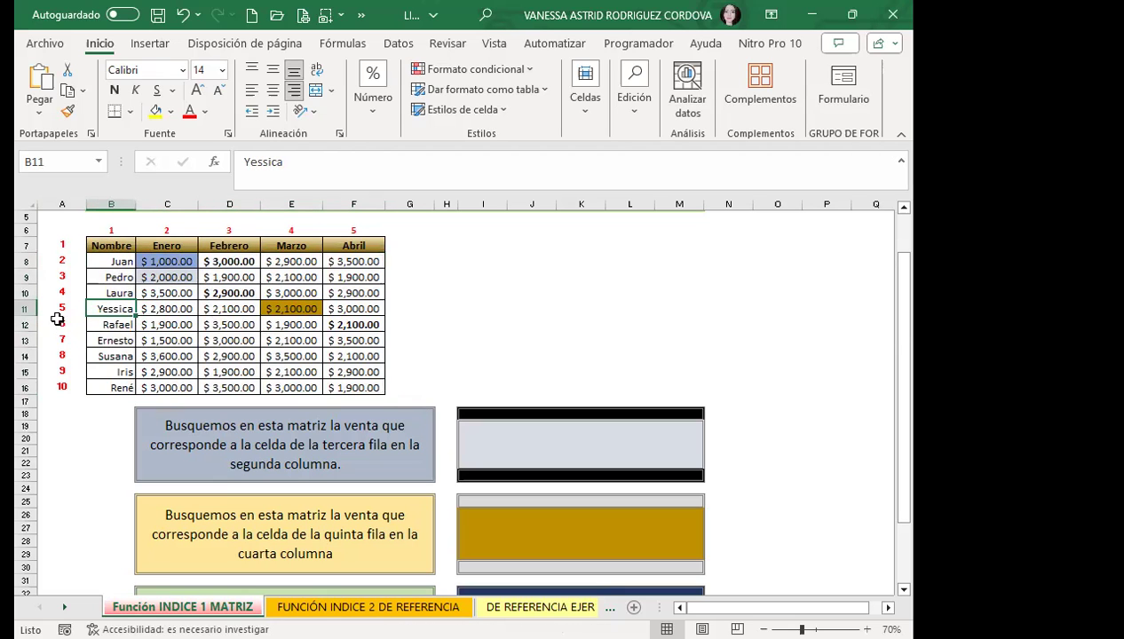
left_click(119, 251)
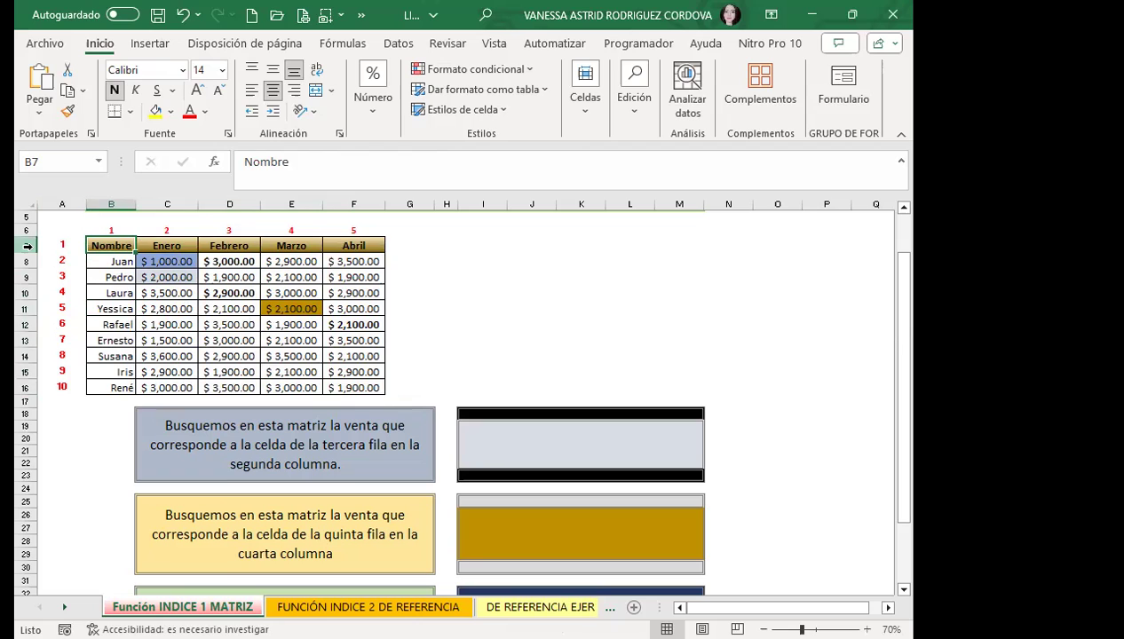
left_click(28, 246)
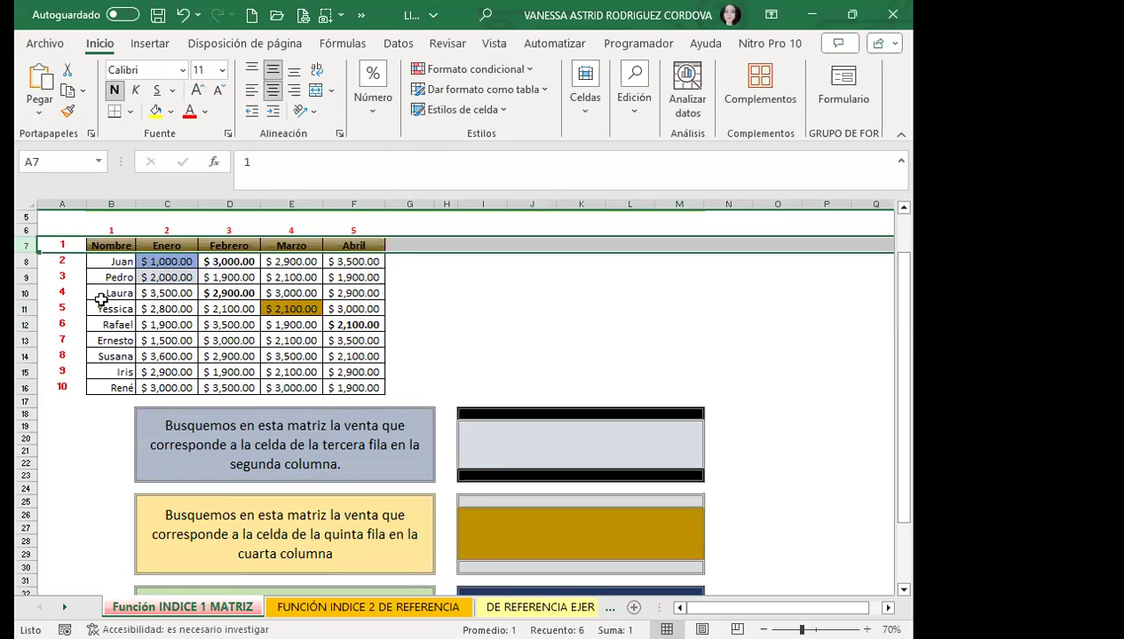
left_click(111, 274)
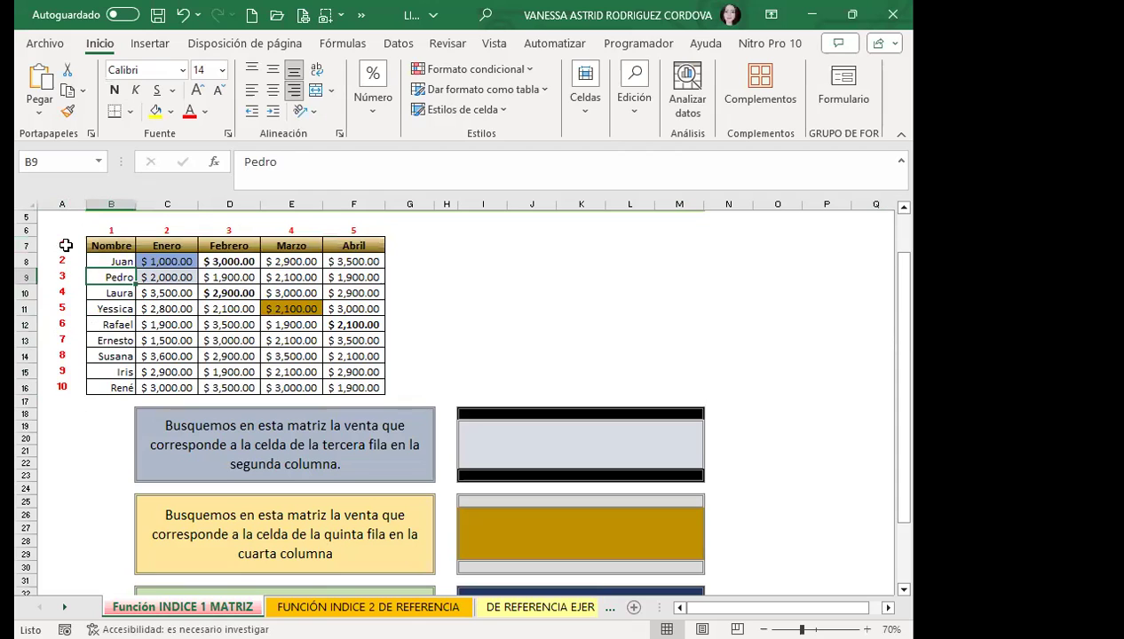
left_click(27, 245)
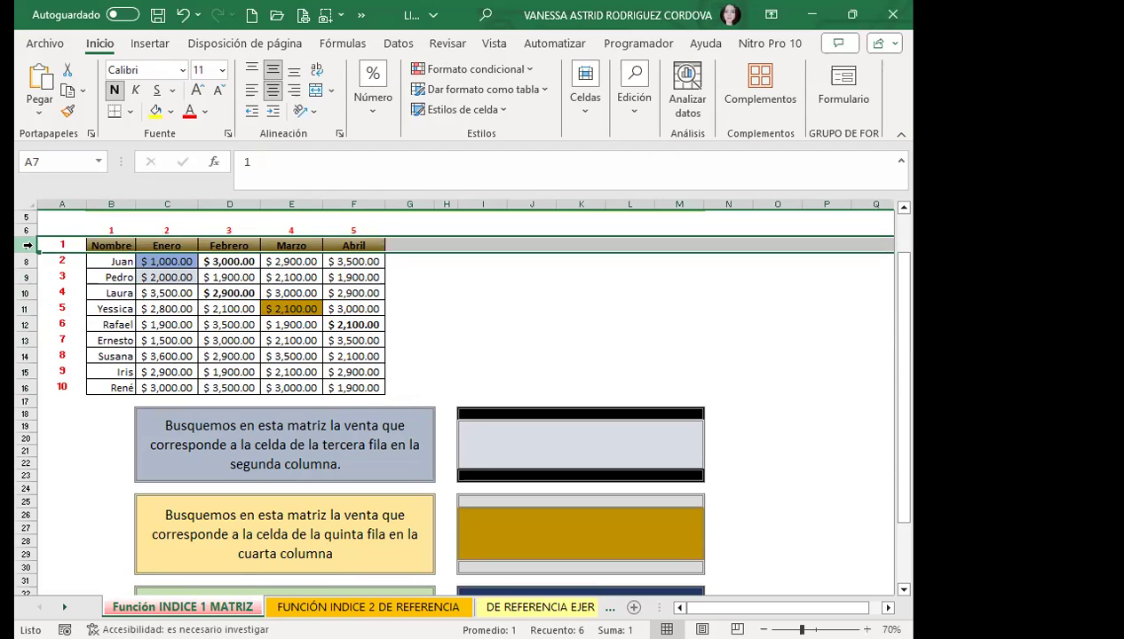
left_click(75, 261)
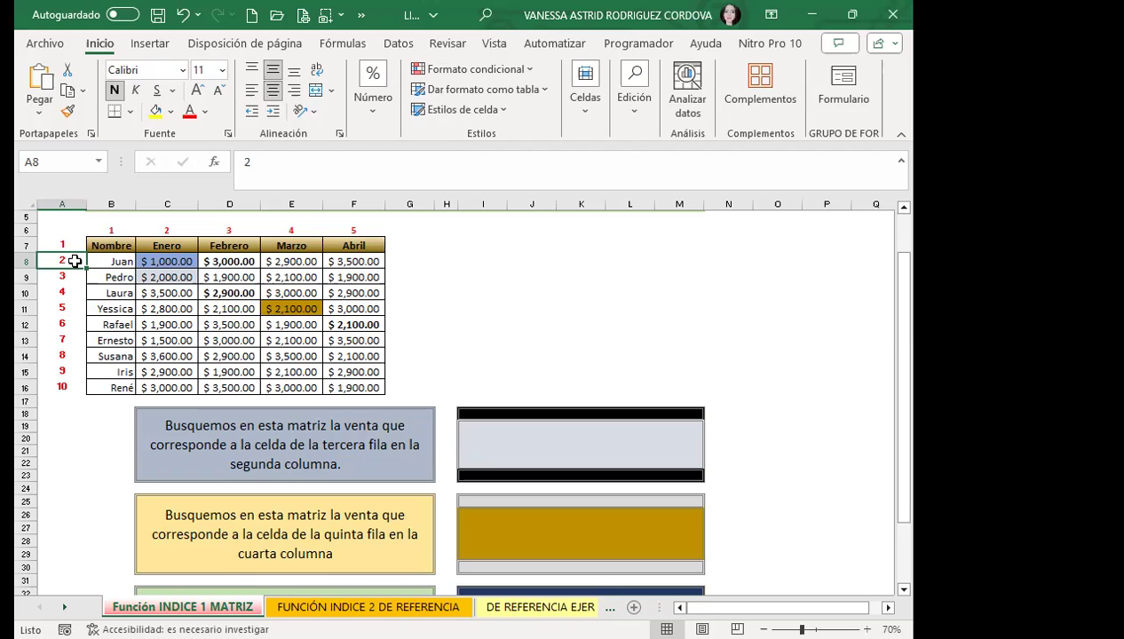
left_click(111, 272)
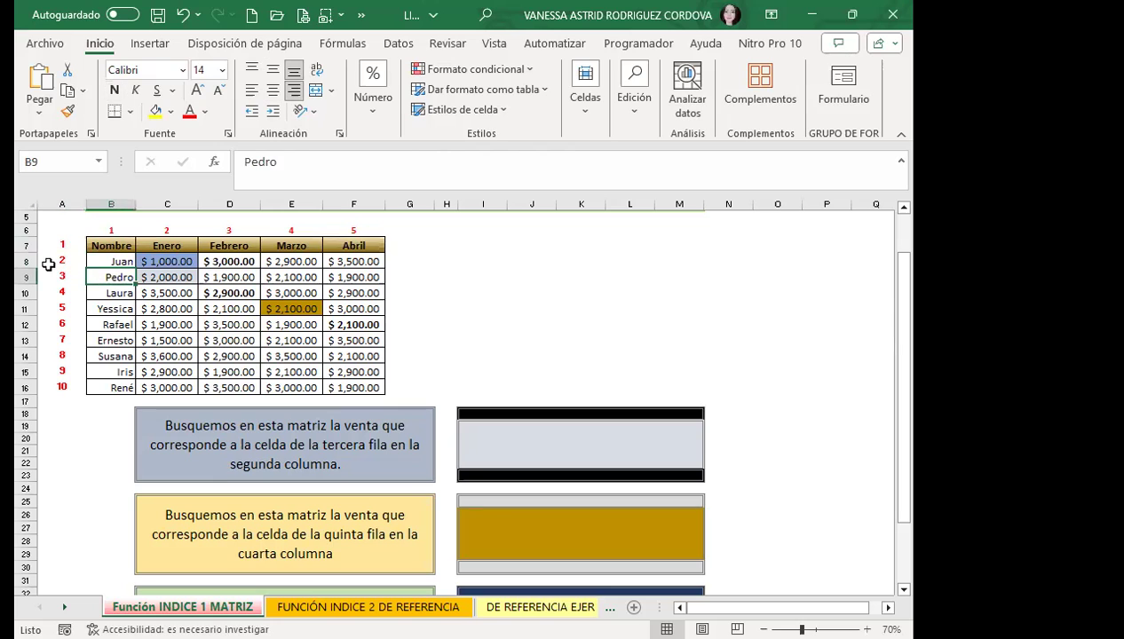
left_click_drag(62, 245, 54, 379)
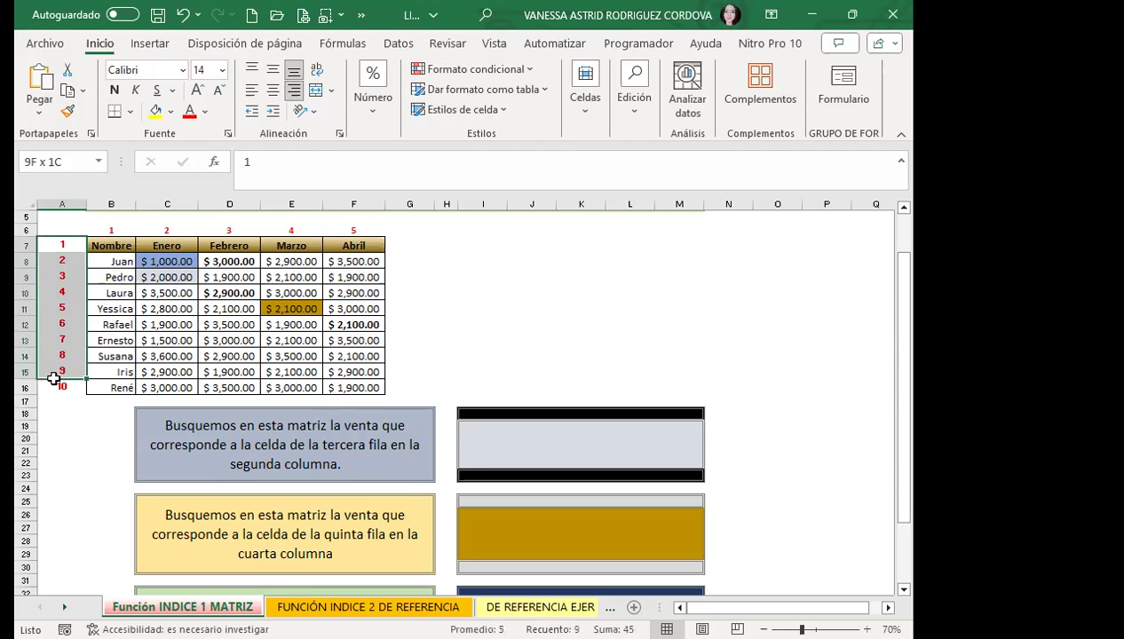
left_click(140, 326)
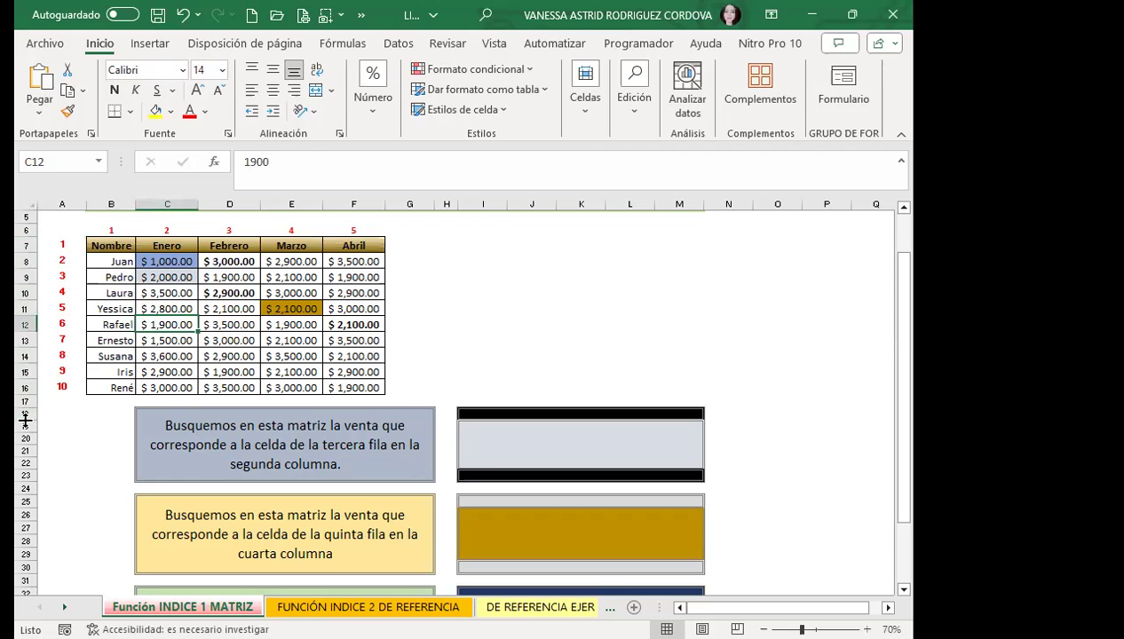
scroll(327, 362, "up", 2)
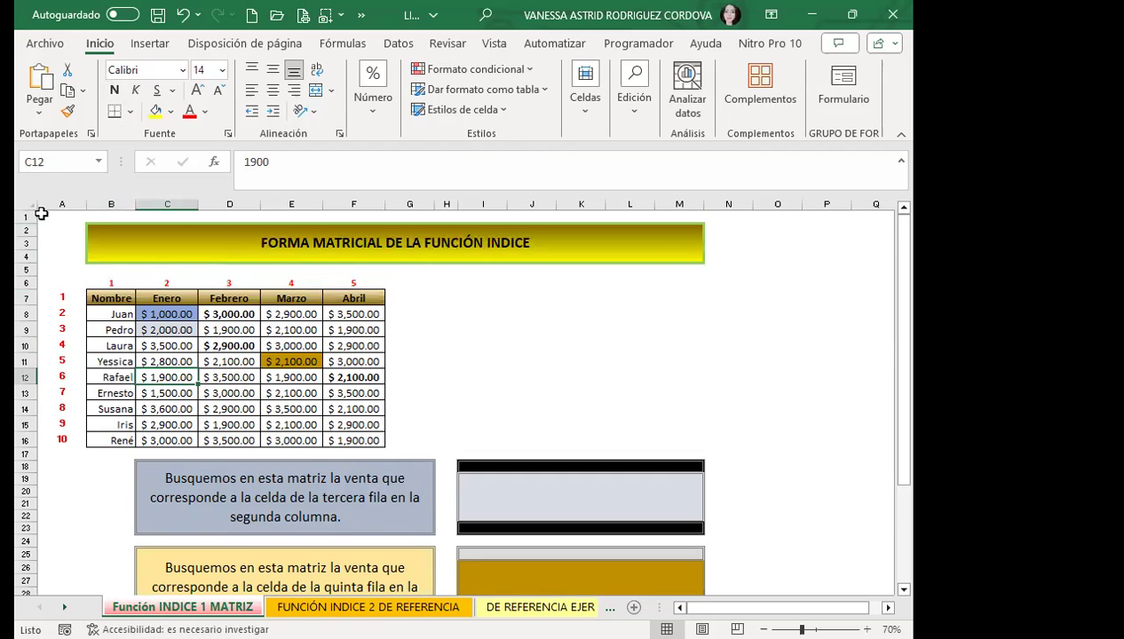
left_click(228, 238)
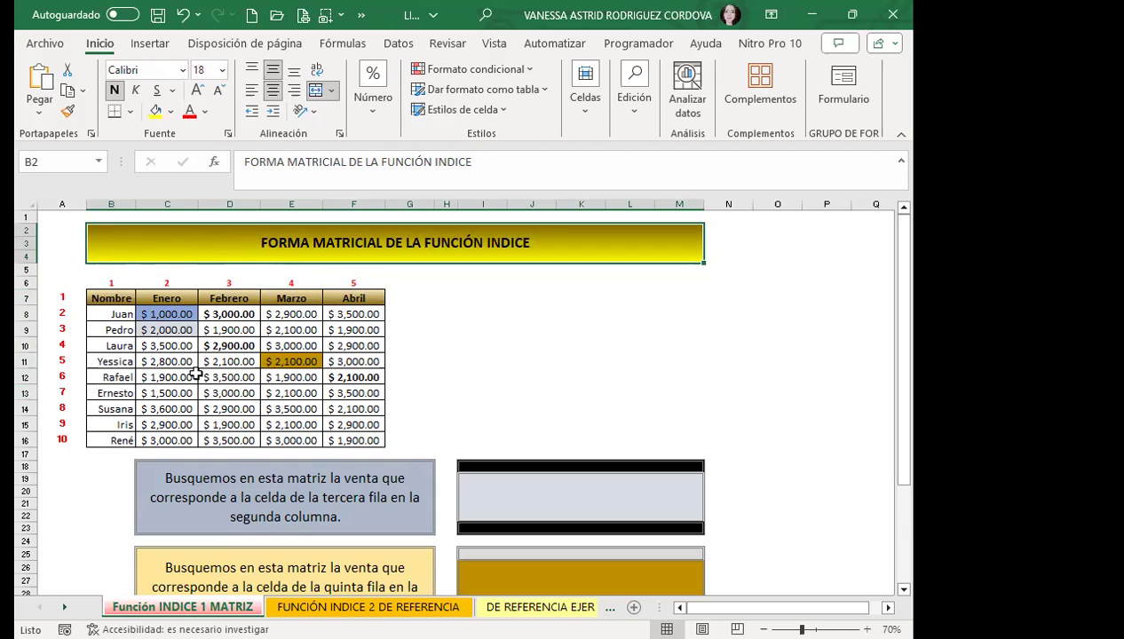
left_click_drag(62, 296, 60, 435)
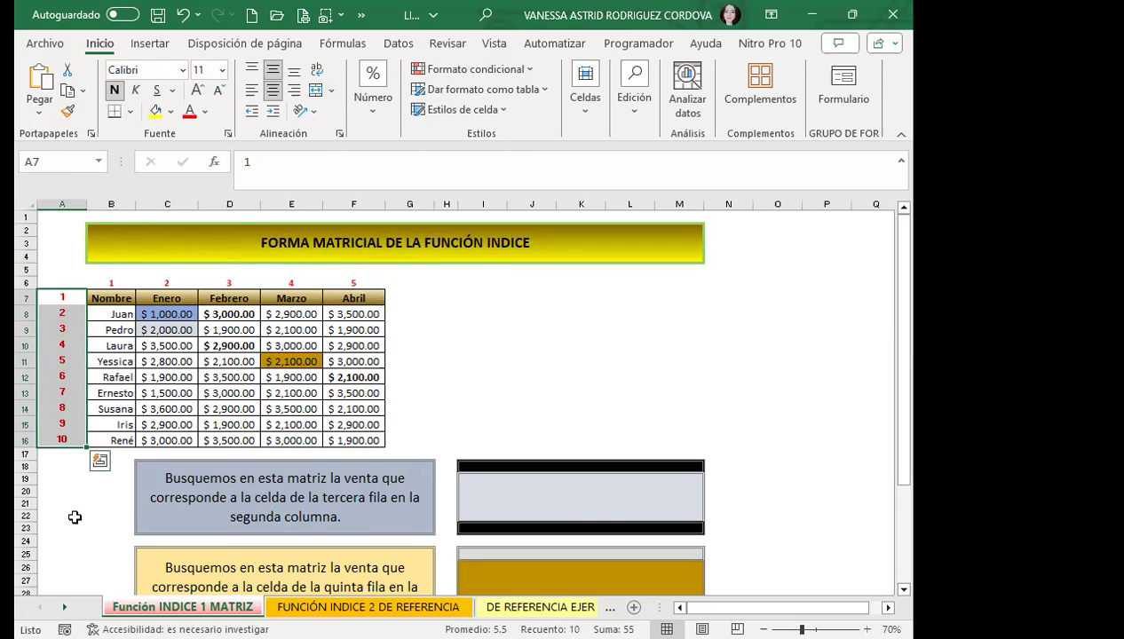
left_click(582, 497)
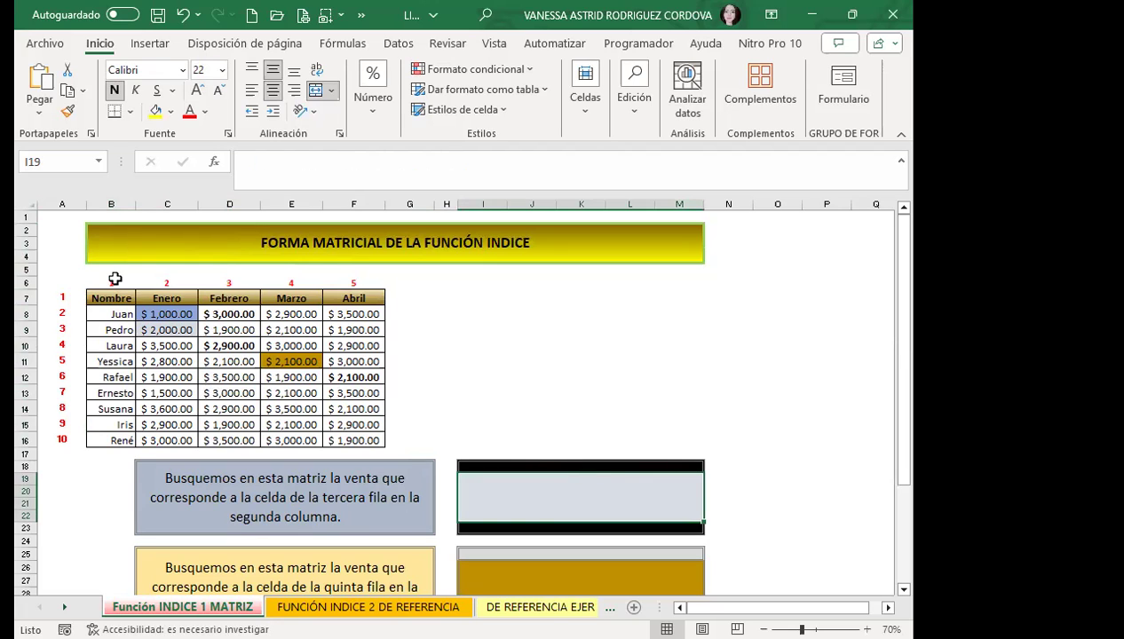
left_click_drag(112, 270, 240, 277)
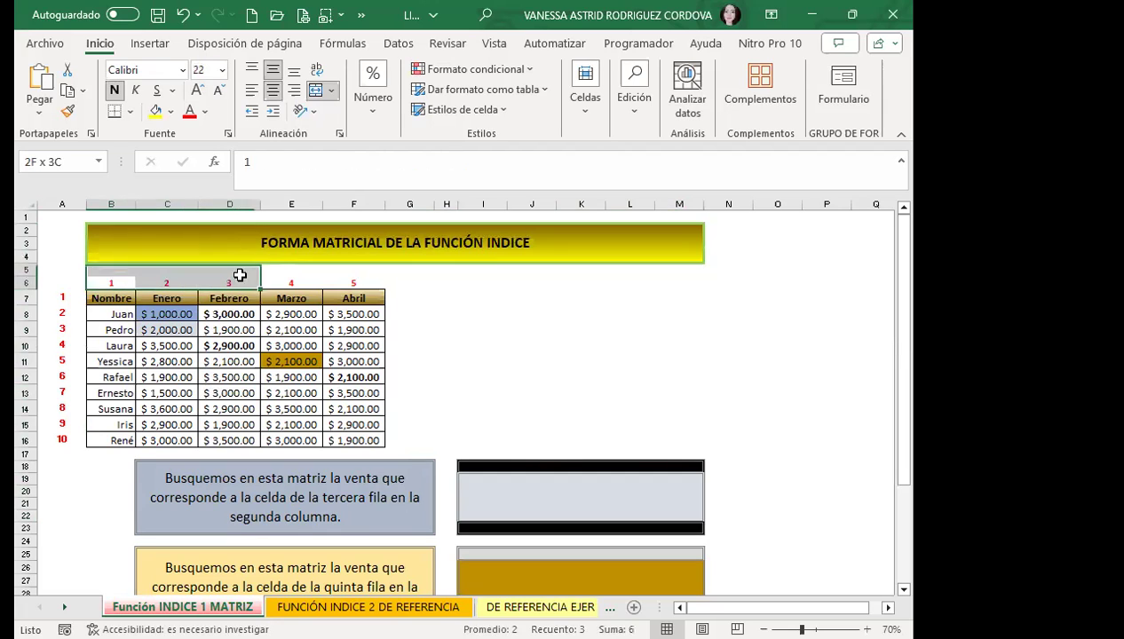
left_click(286, 296)
left_click(354, 283)
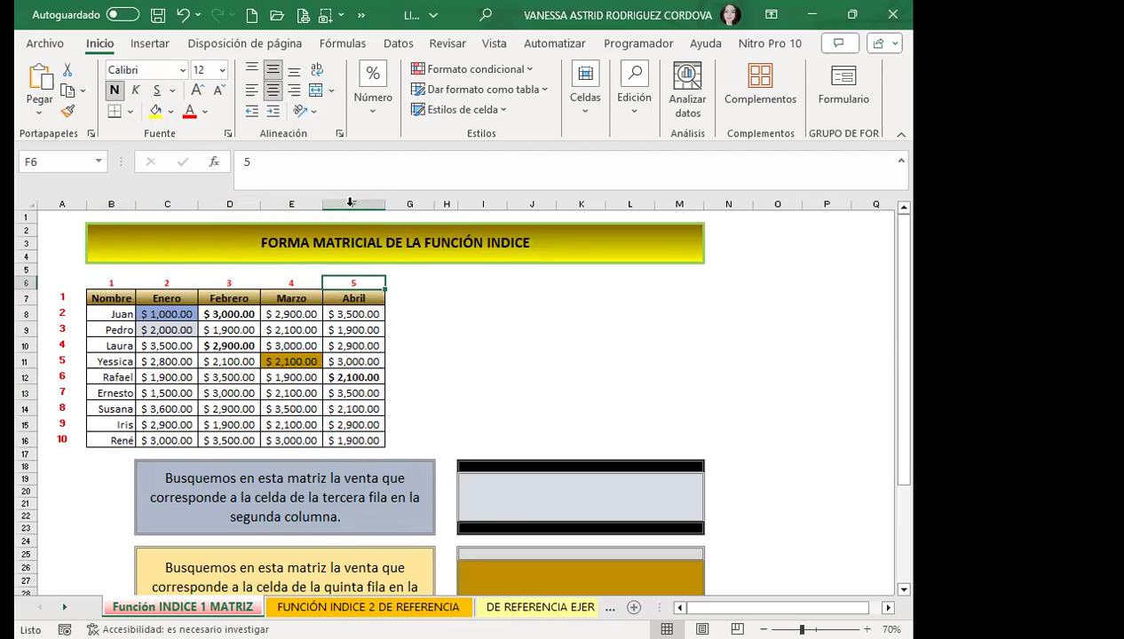
left_click(113, 295)
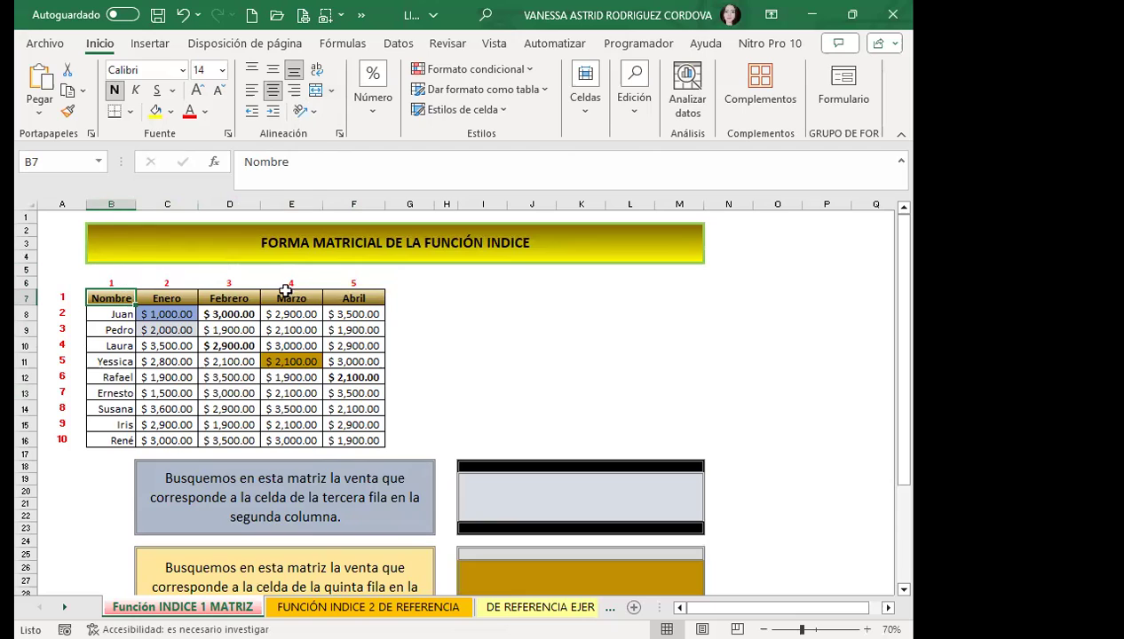
left_click(527, 493)
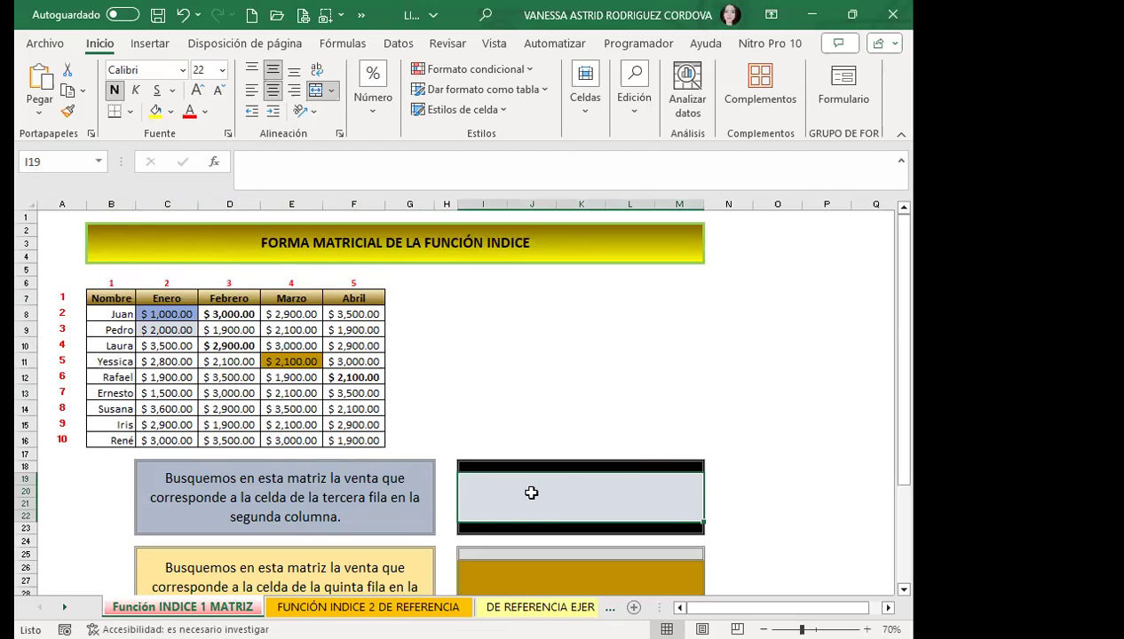
left_click(302, 490)
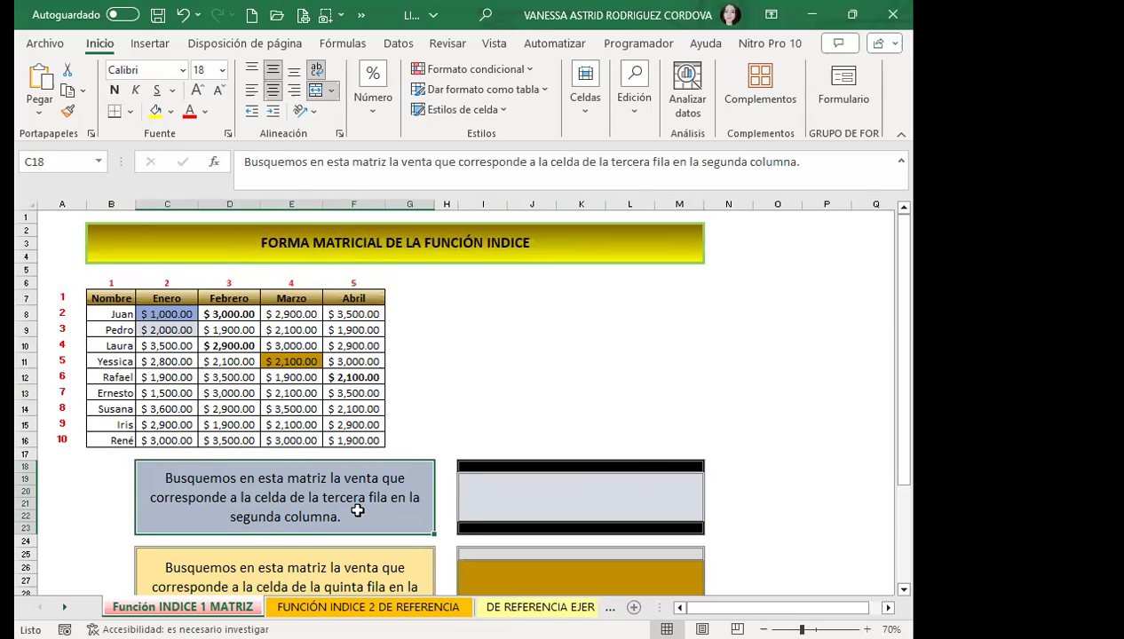
left_click(541, 494)
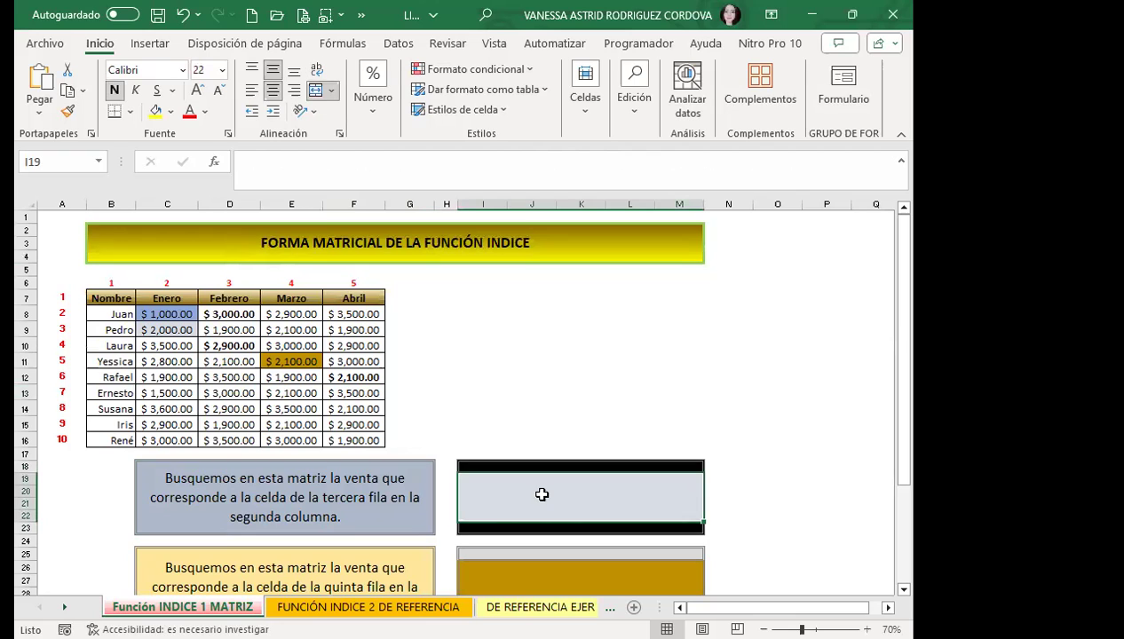
left_click(417, 522)
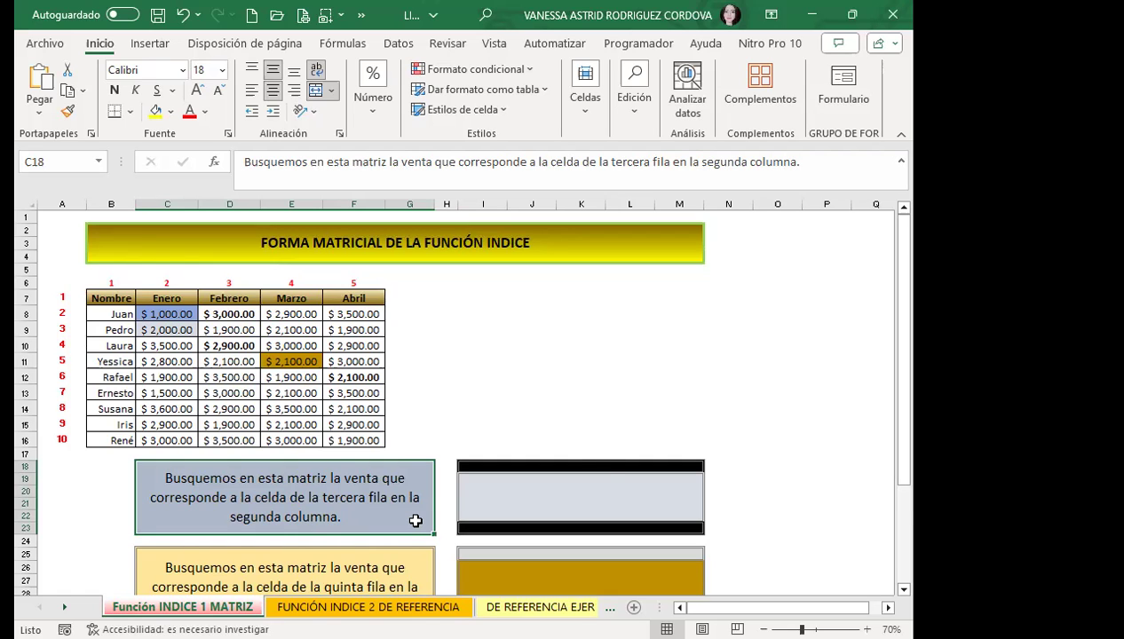
scroll(577, 448, "down", 1)
left_click(547, 449)
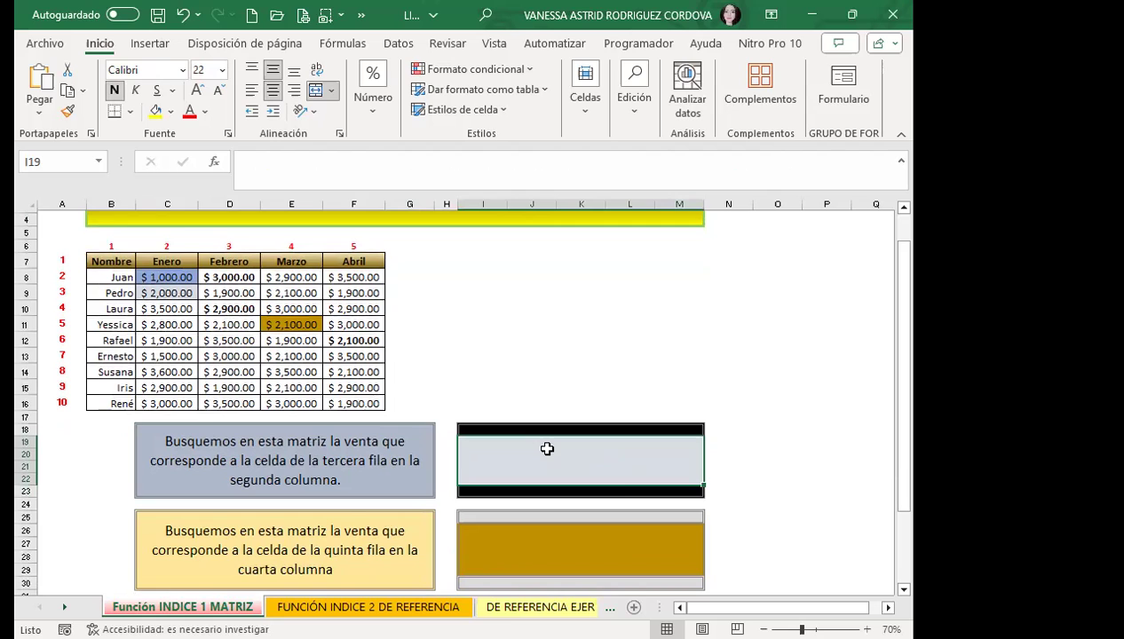
Step: Enter =INDICE(B7:F16;3;2) in the first exercise box, returning $2,000.00
type("=INDI")
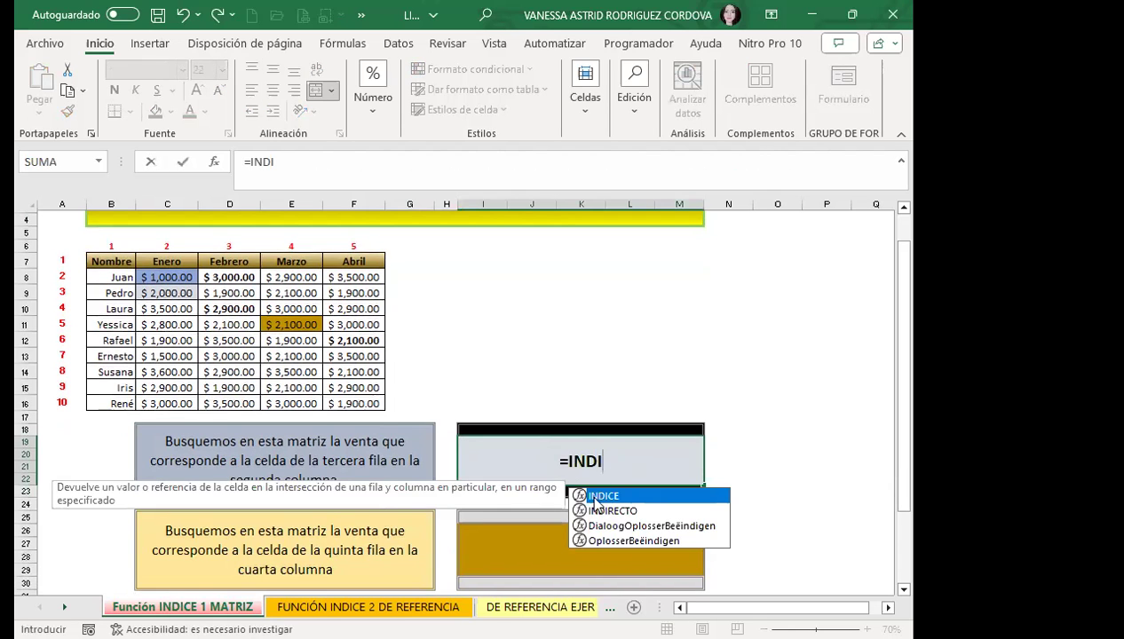
key("Tab")
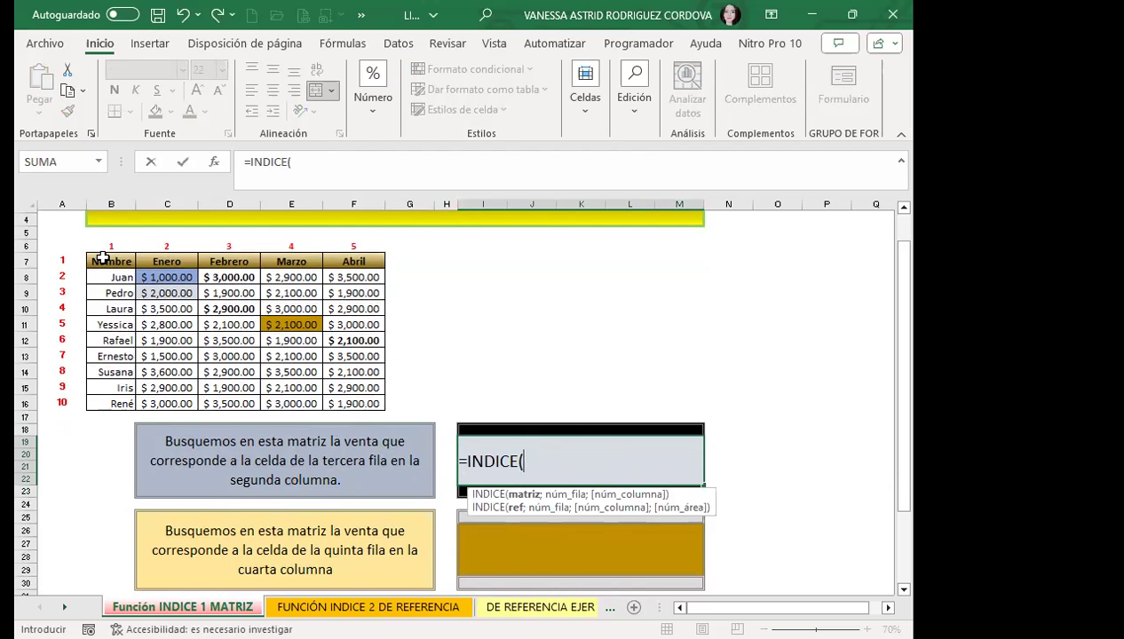
left_click_drag(103, 258, 366, 398)
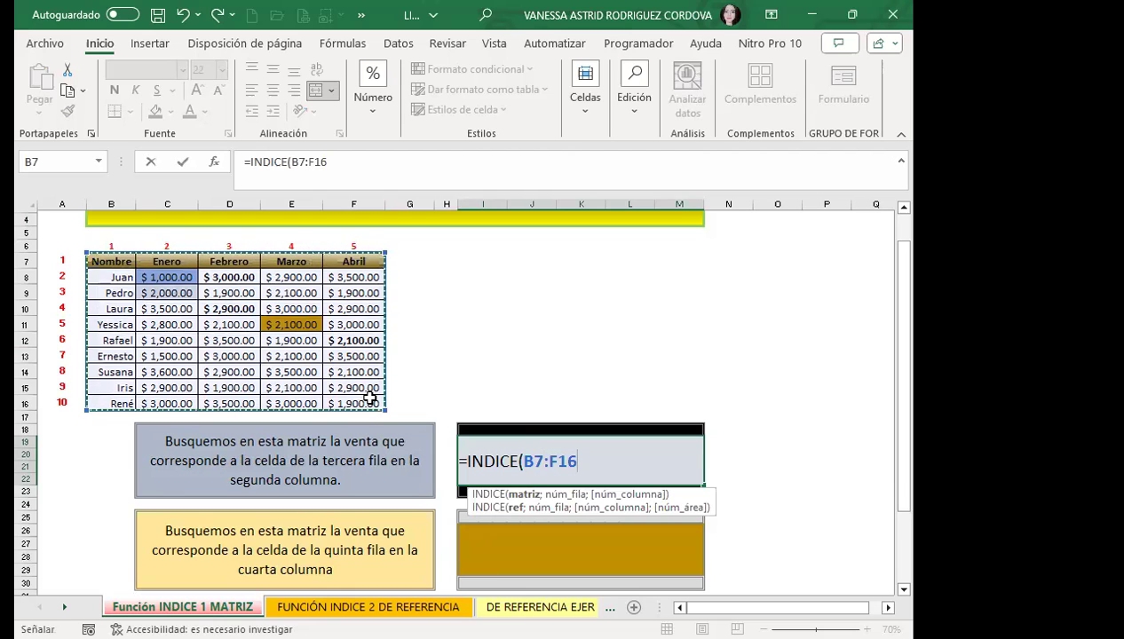
type(";")
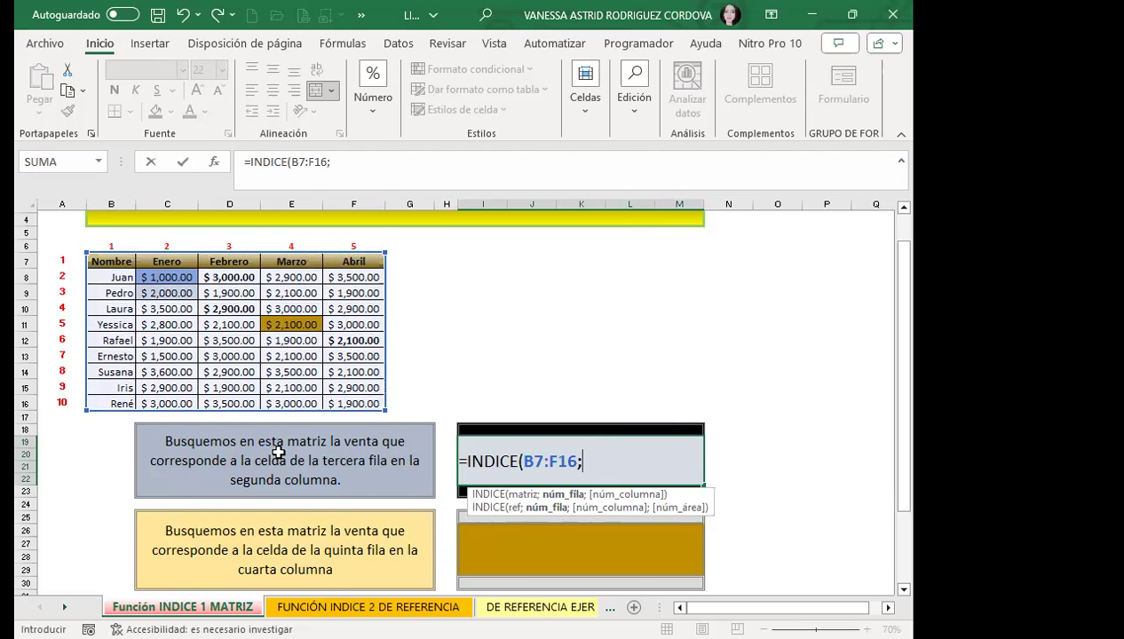
type("3")
type(";")
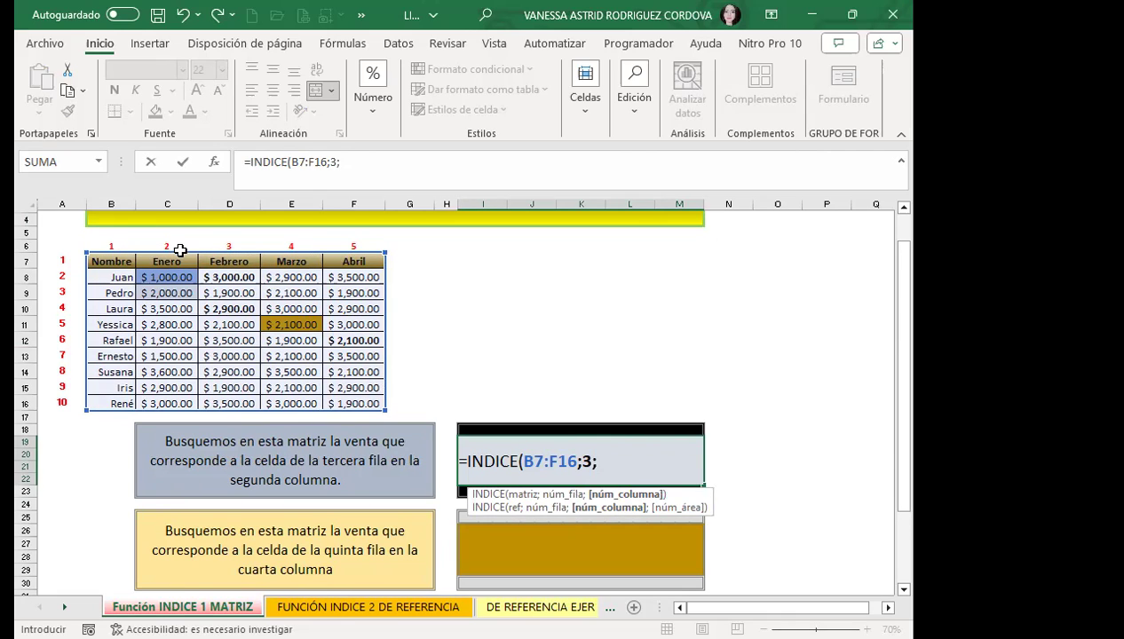
type("2")
type(")")
key("Return")
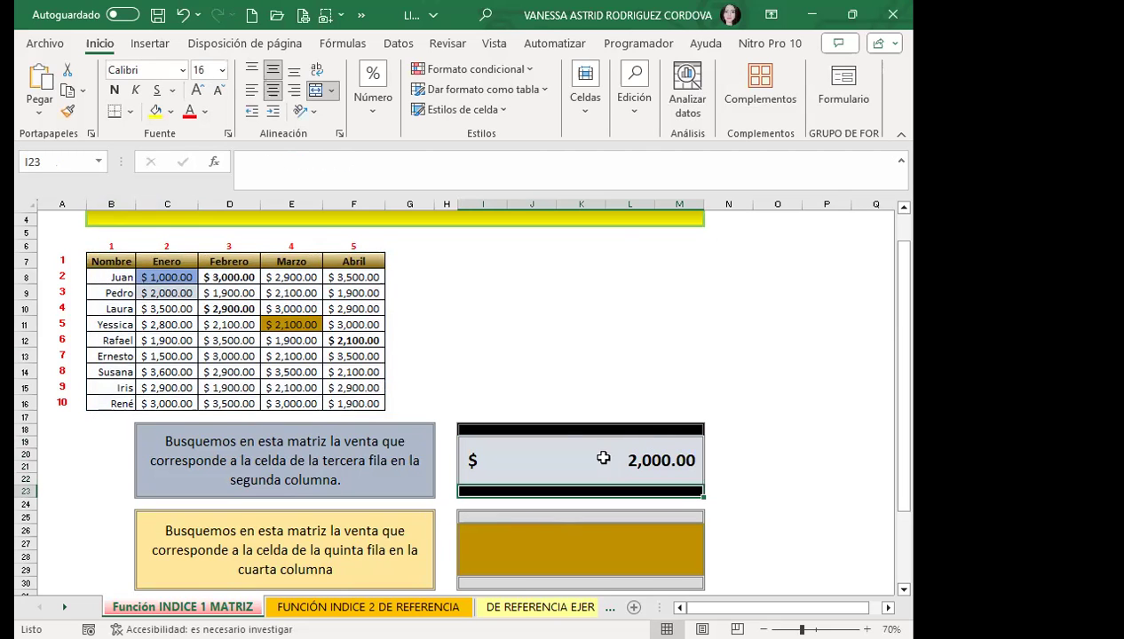
left_click(27, 293)
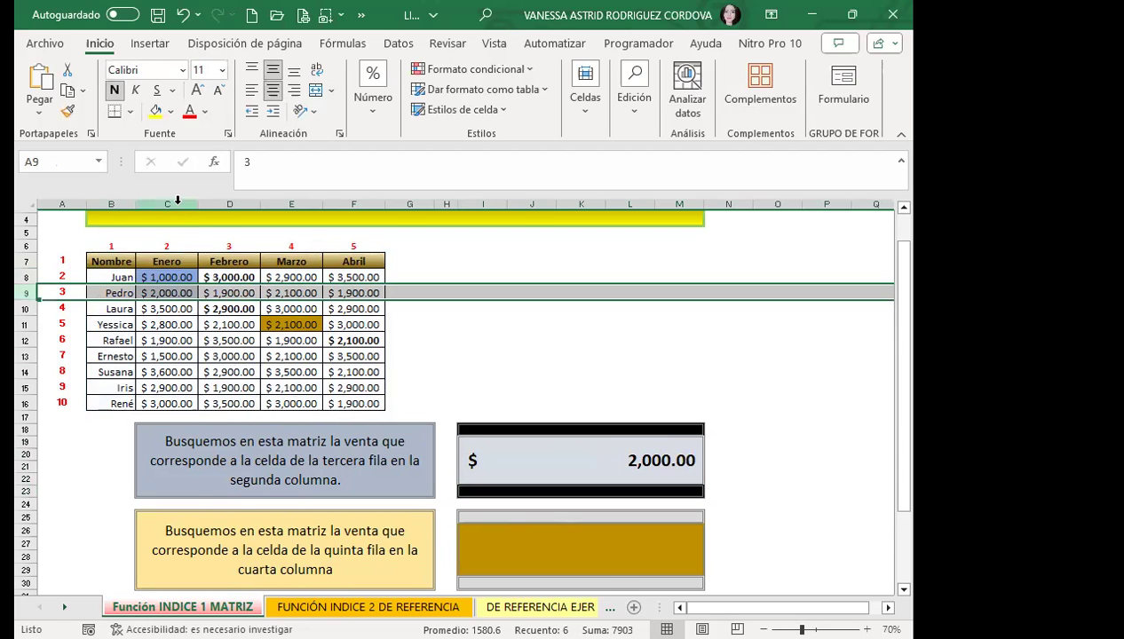
left_click(177, 202, "ctrl")
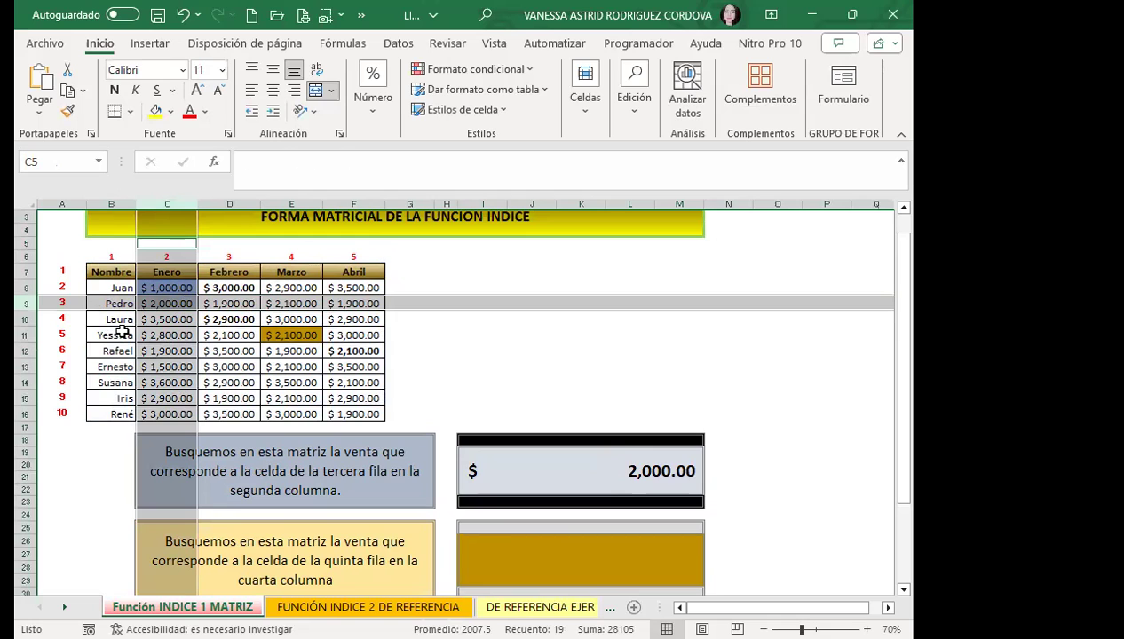
left_click(172, 303)
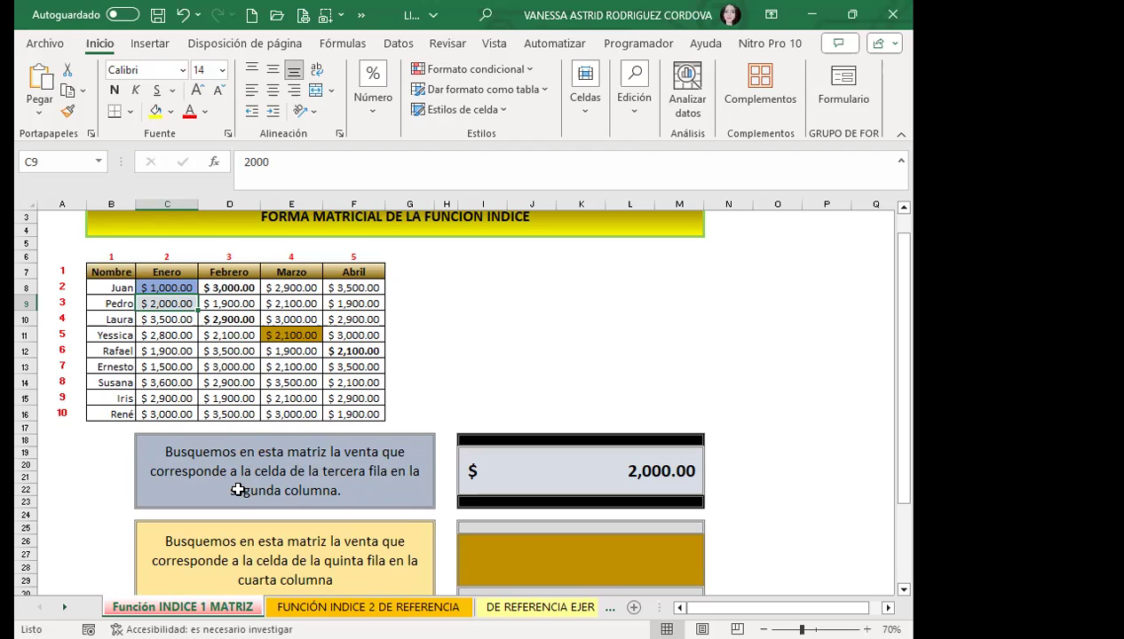
Step: Enter =INDICE(B7:F16;5;4) in the gold answer box for exercise two
scroll(426, 479, "down", 1)
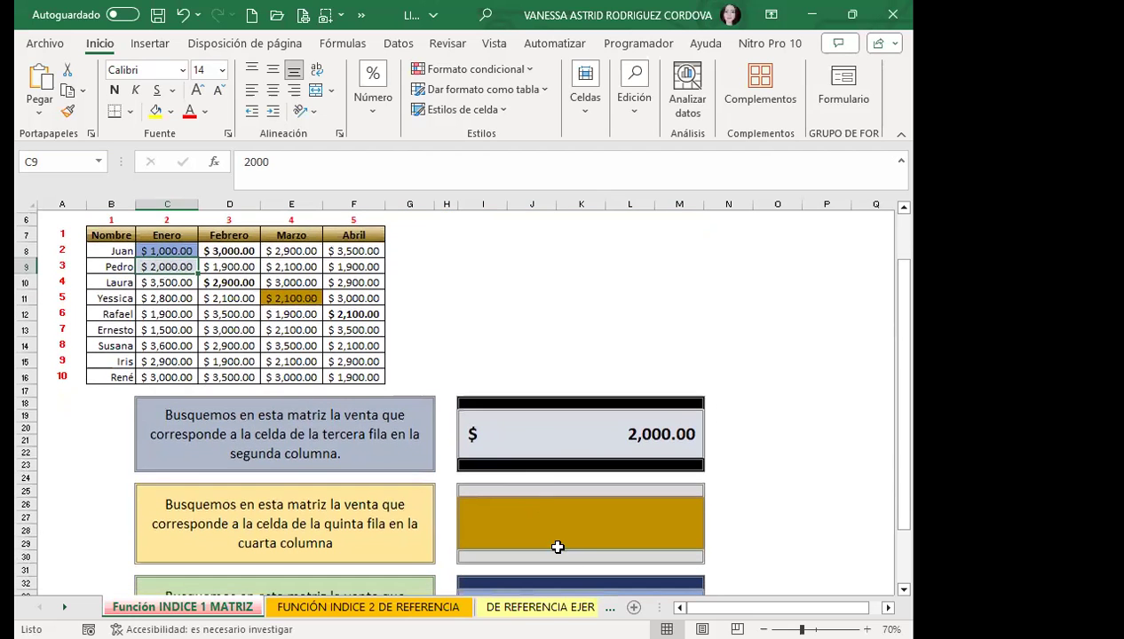
left_click(567, 557)
left_click(566, 516)
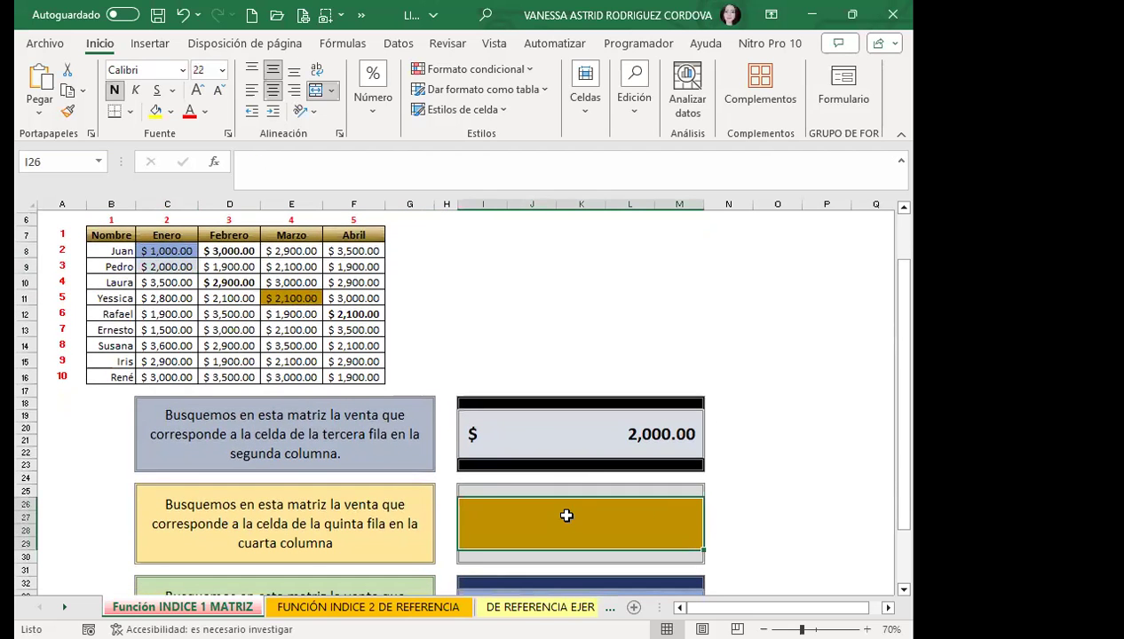
type("=")
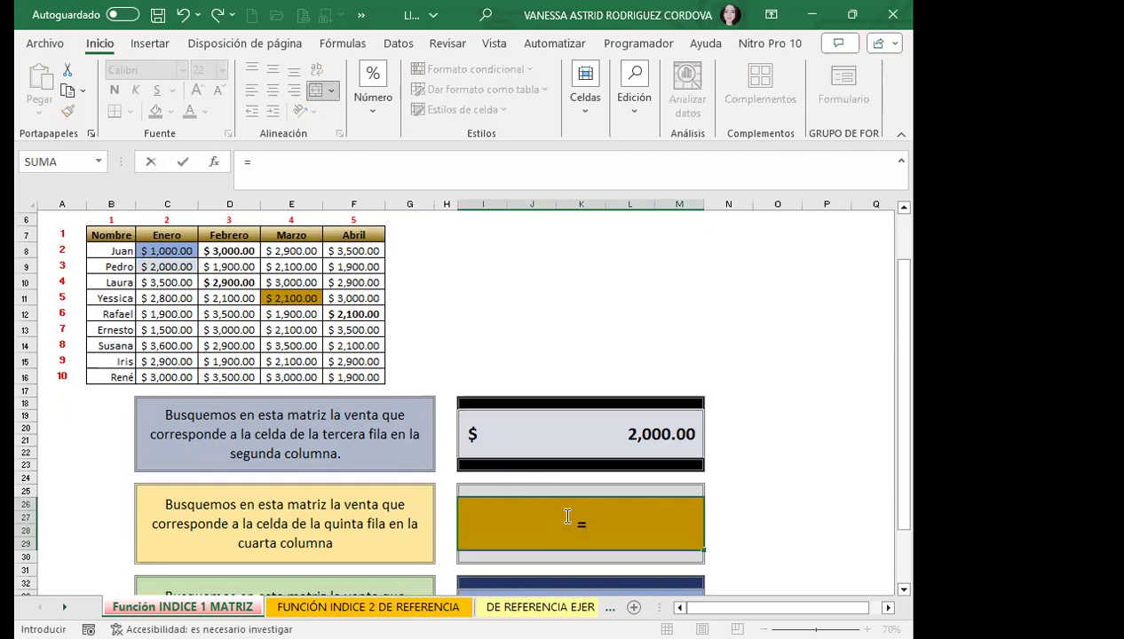
type("INDI")
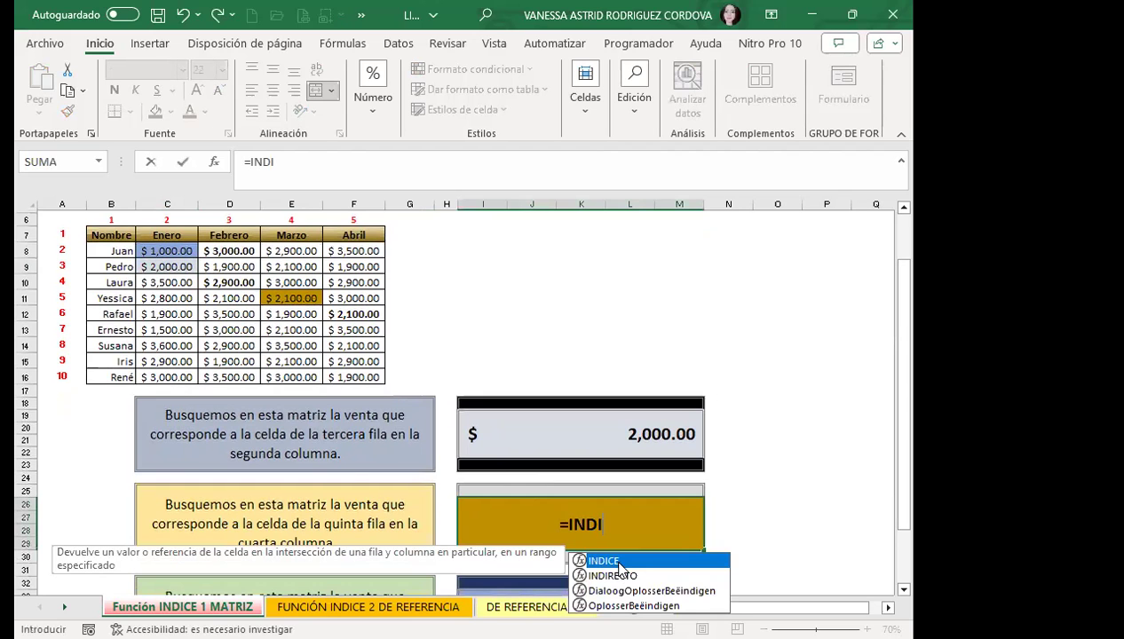
double_click(595, 559)
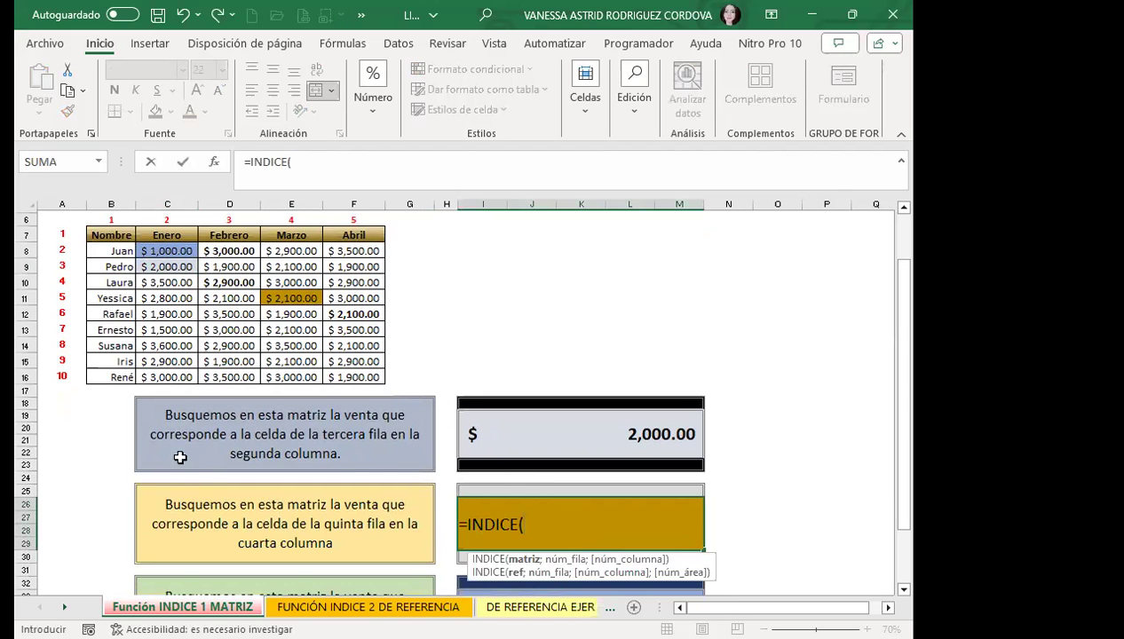
left_click_drag(112, 235, 353, 376)
type(";")
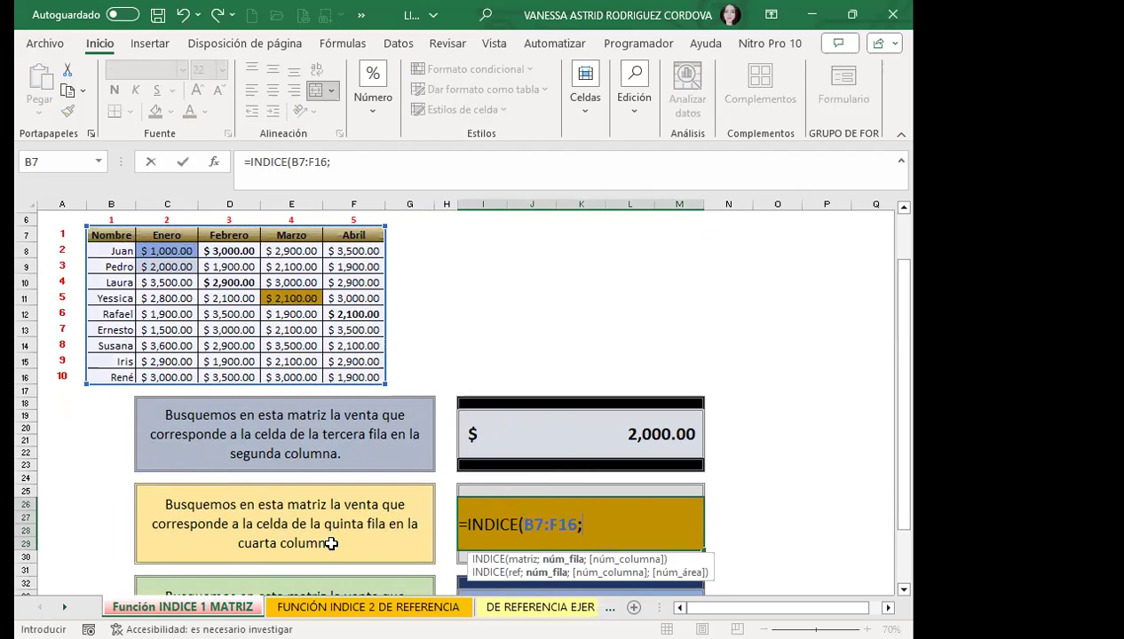
type("5")
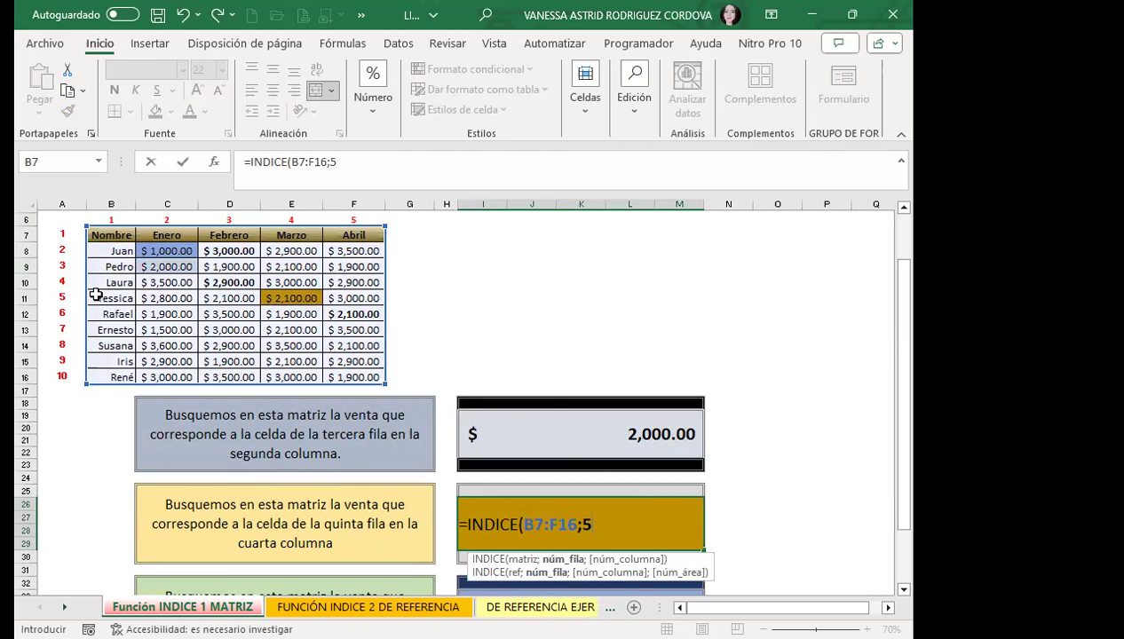
type(";")
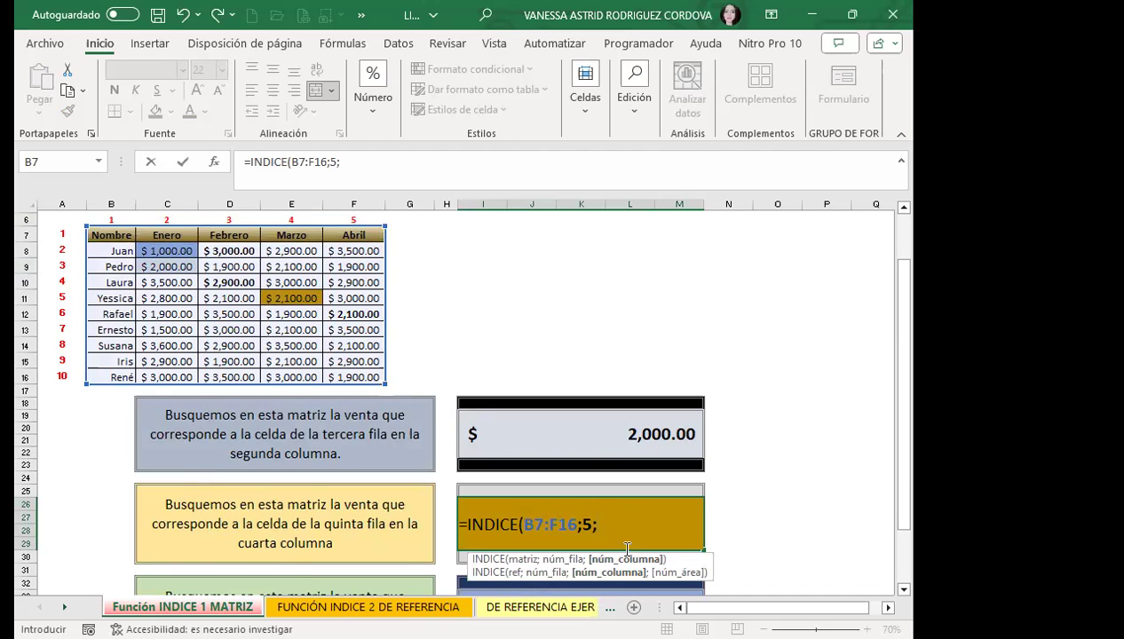
type("4")
type(")")
key("Return")
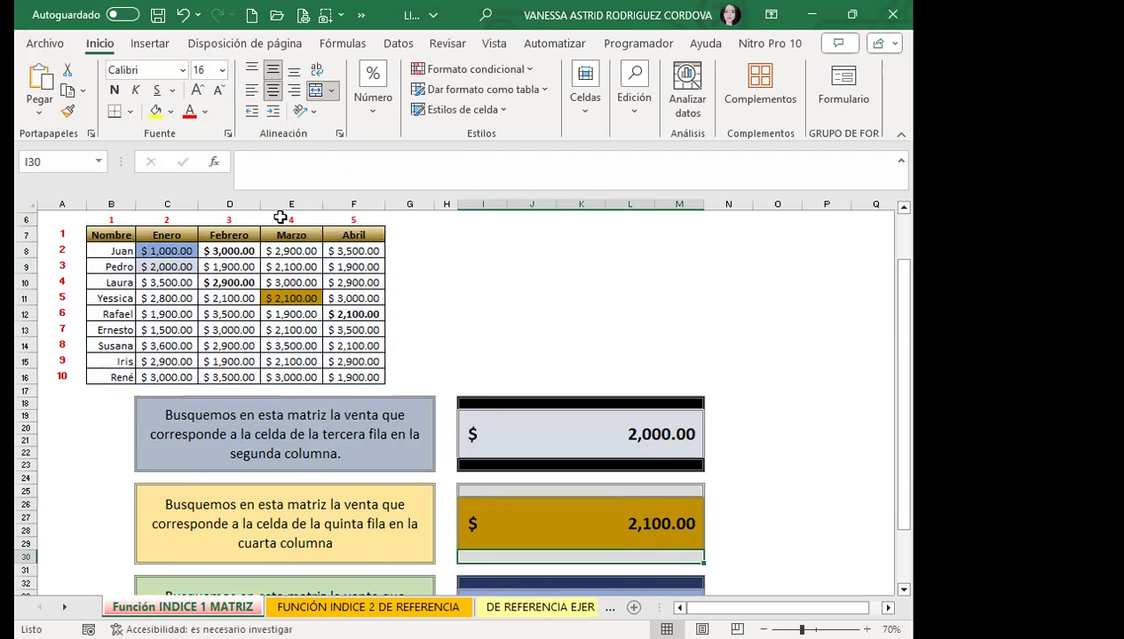
Step: Verify the result by highlighting Yessica's row, the Marzo column and the 2,100 sale in E11
left_click(27, 297)
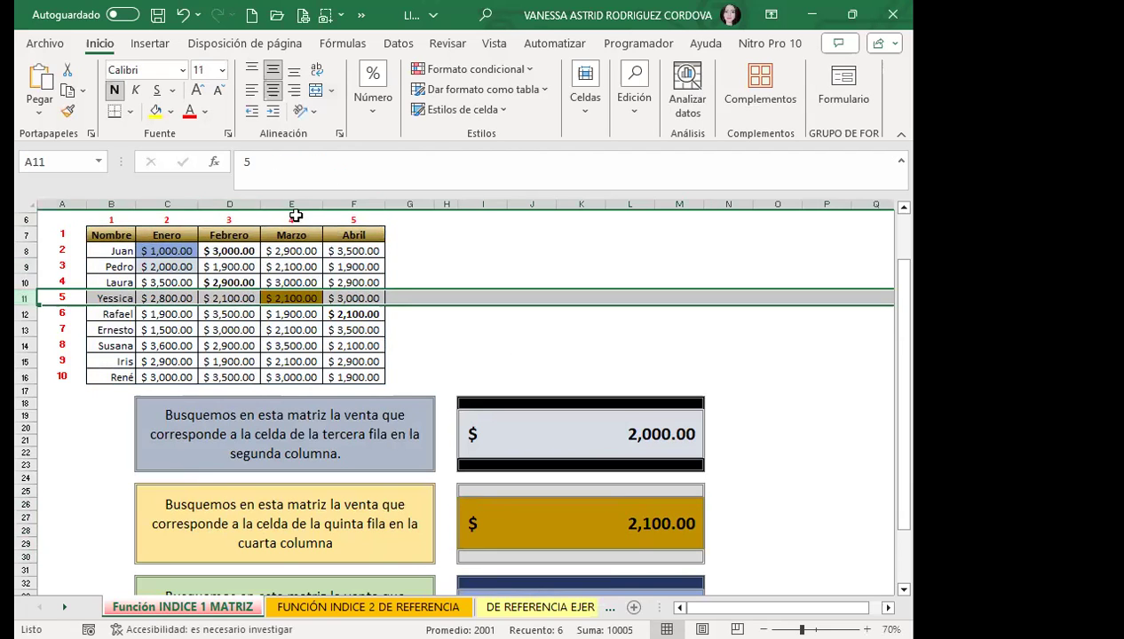
left_click(291, 204, "ctrl")
left_click(269, 305)
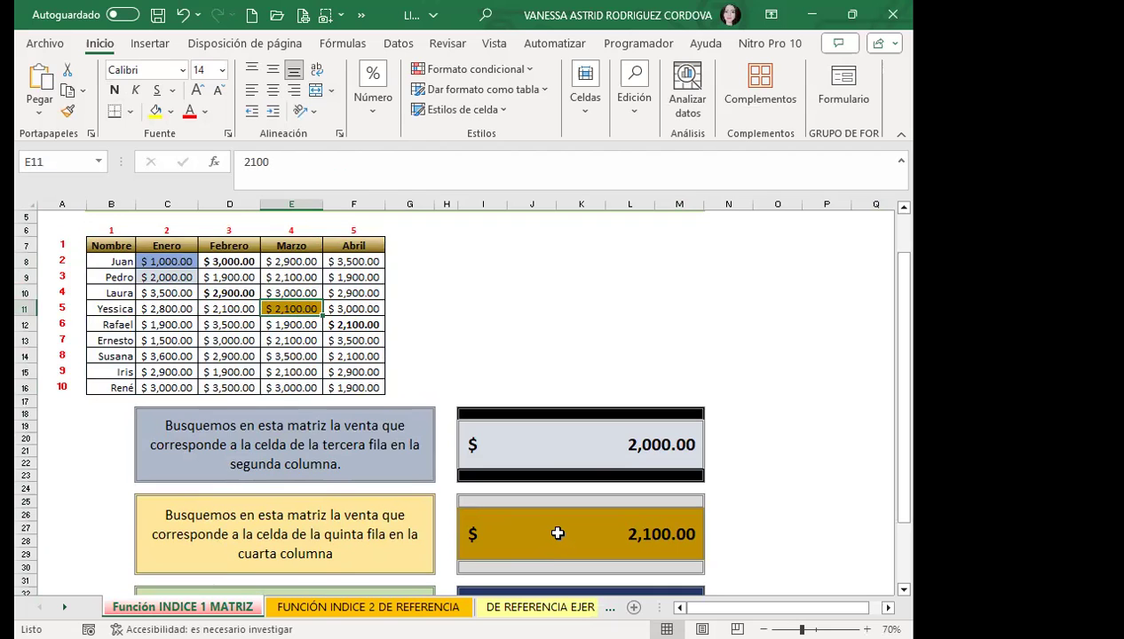
scroll(551, 521, "down", 2)
scroll(545, 508, "down", 1)
scroll(543, 505, "down", 1)
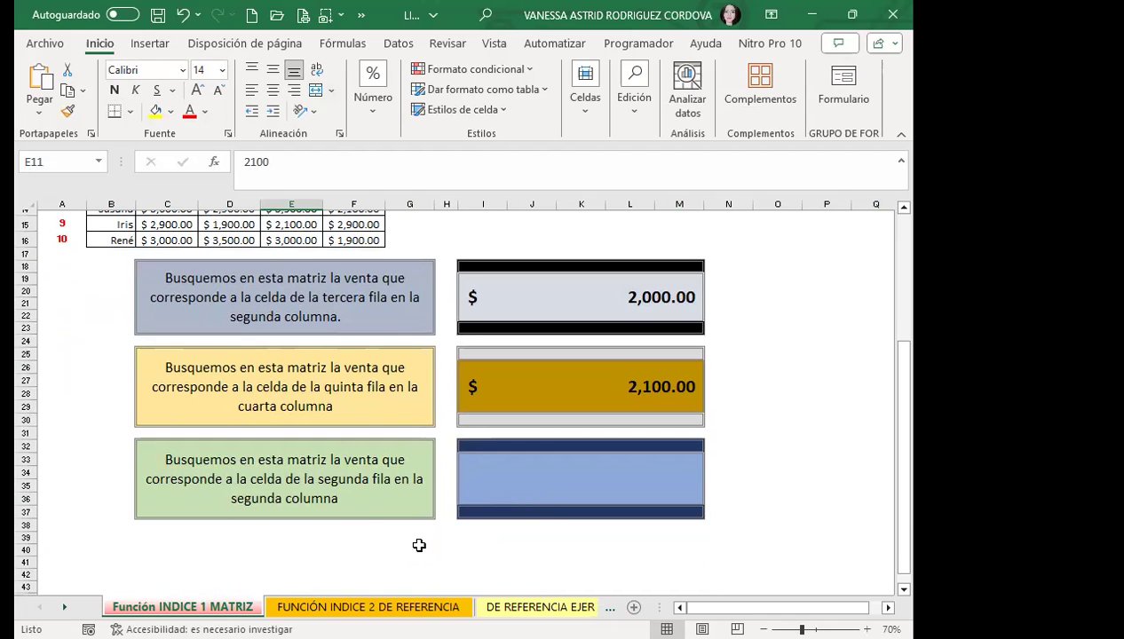
Step: Enter =INDICE(B7:F16;2;2) in the blue answer box for exercise three, returning $1,000.00
left_click(553, 477)
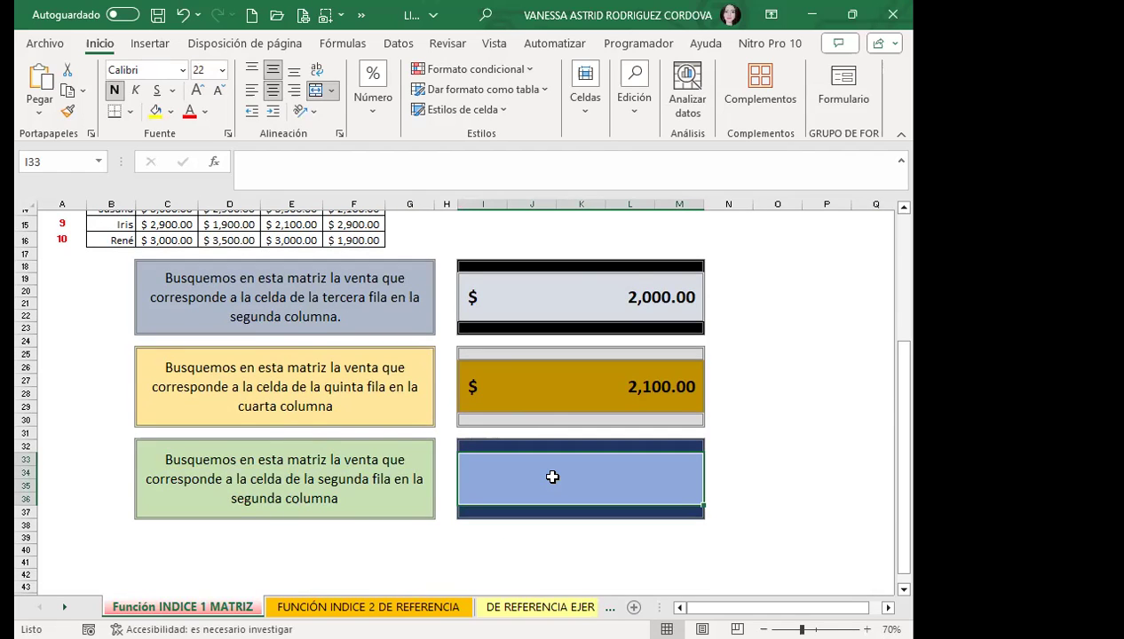
type("=")
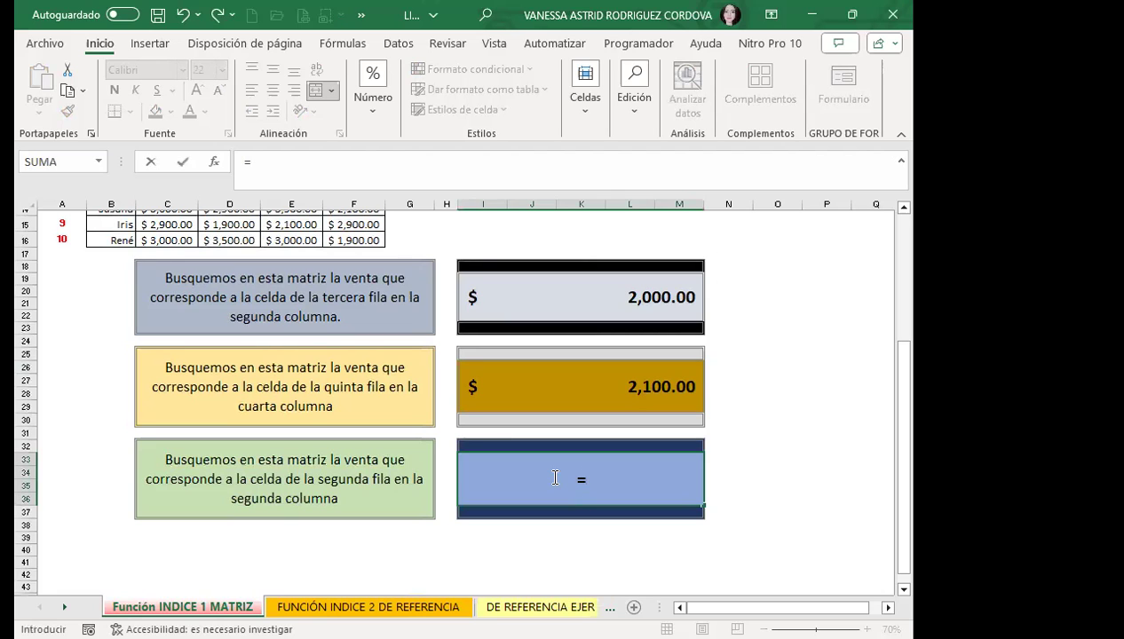
type("IND")
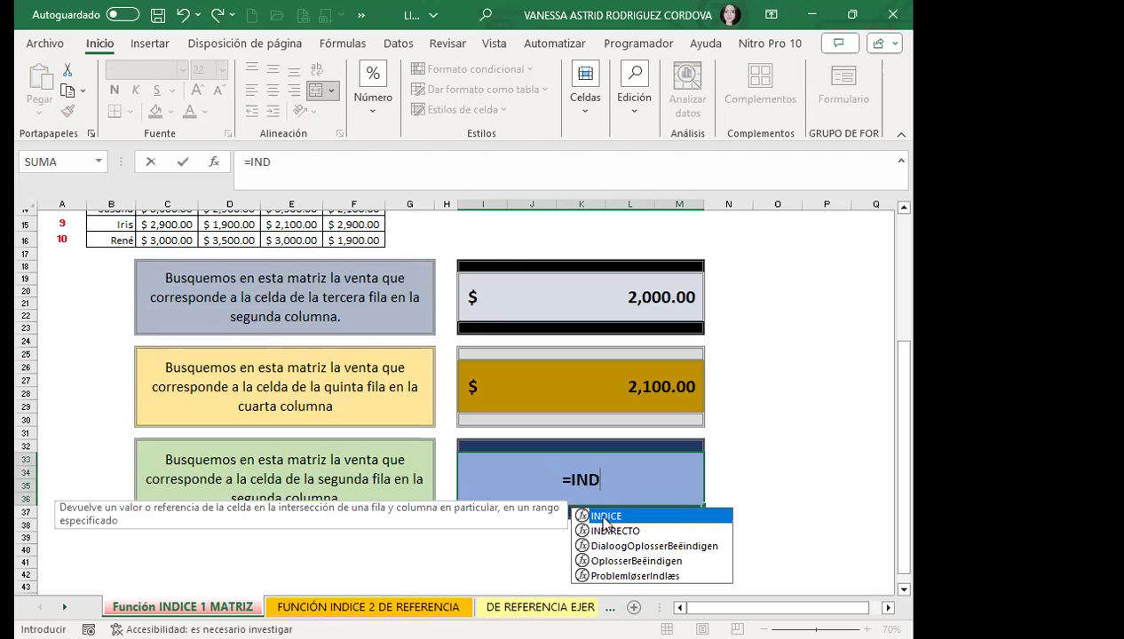
key("Tab")
scroll(175, 311, "up", 3)
left_click(111, 246)
left_click(353, 388, "shift")
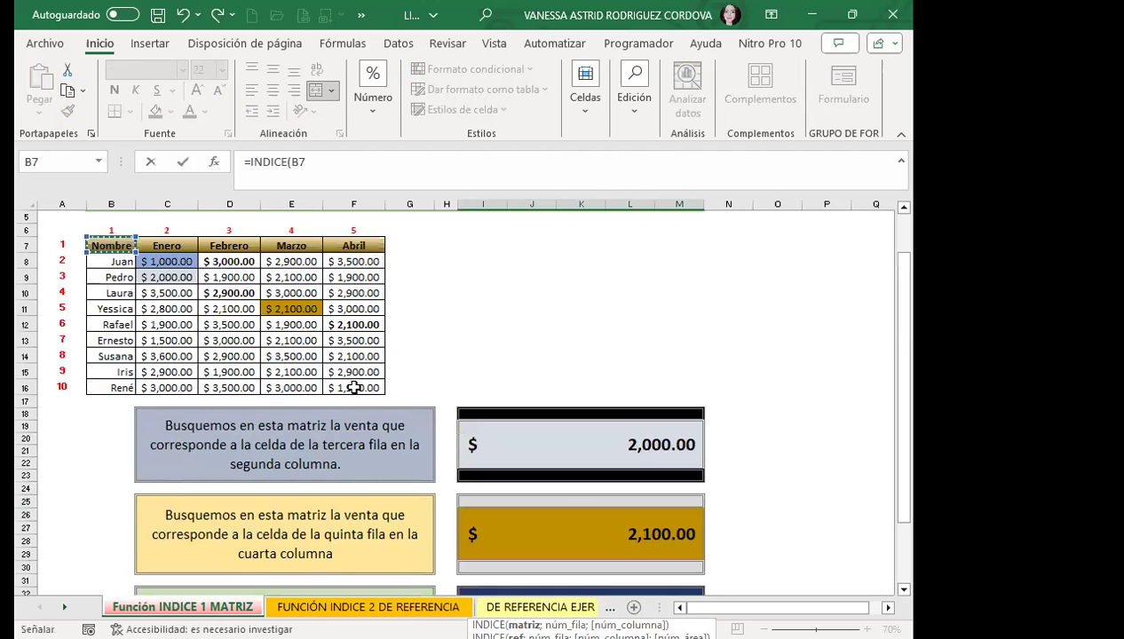
scroll(598, 396, "down", 3)
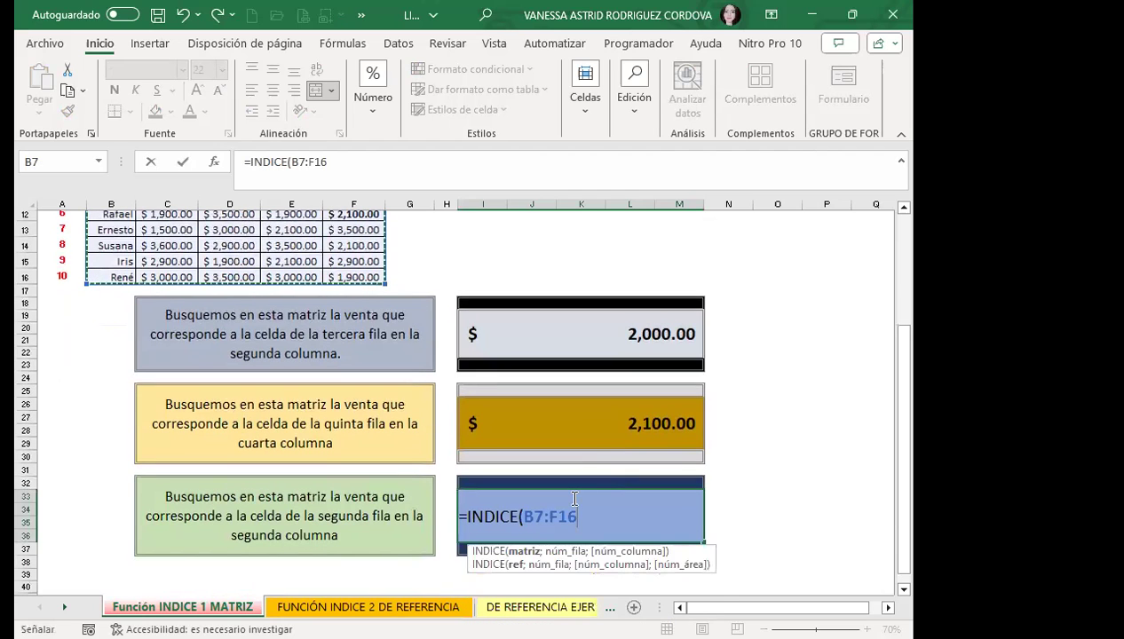
type(";")
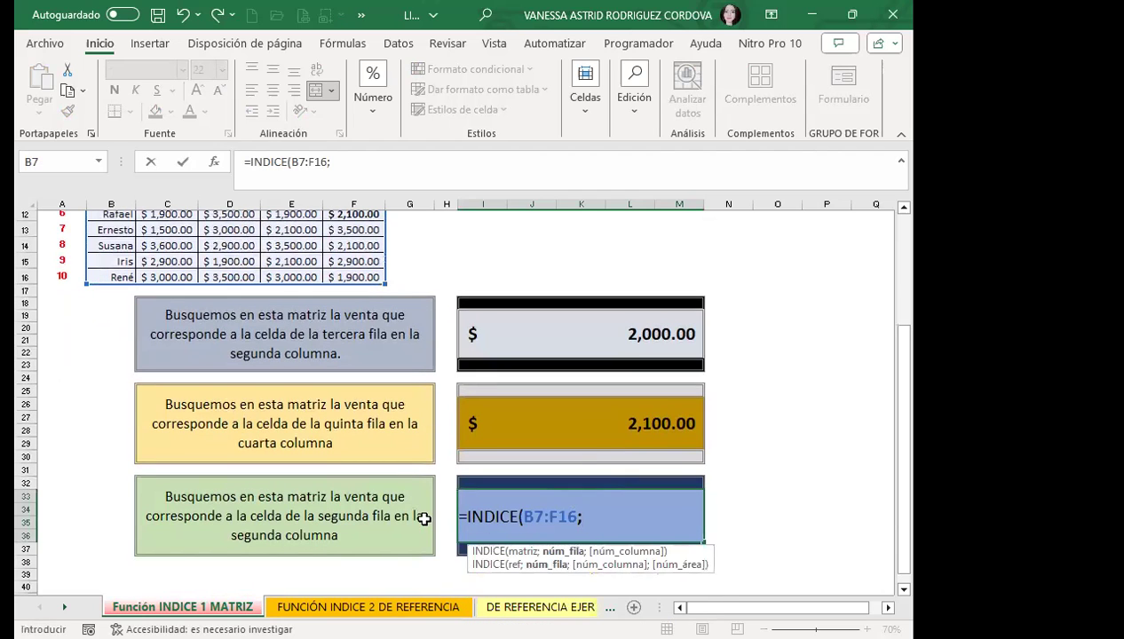
type("2")
type(";")
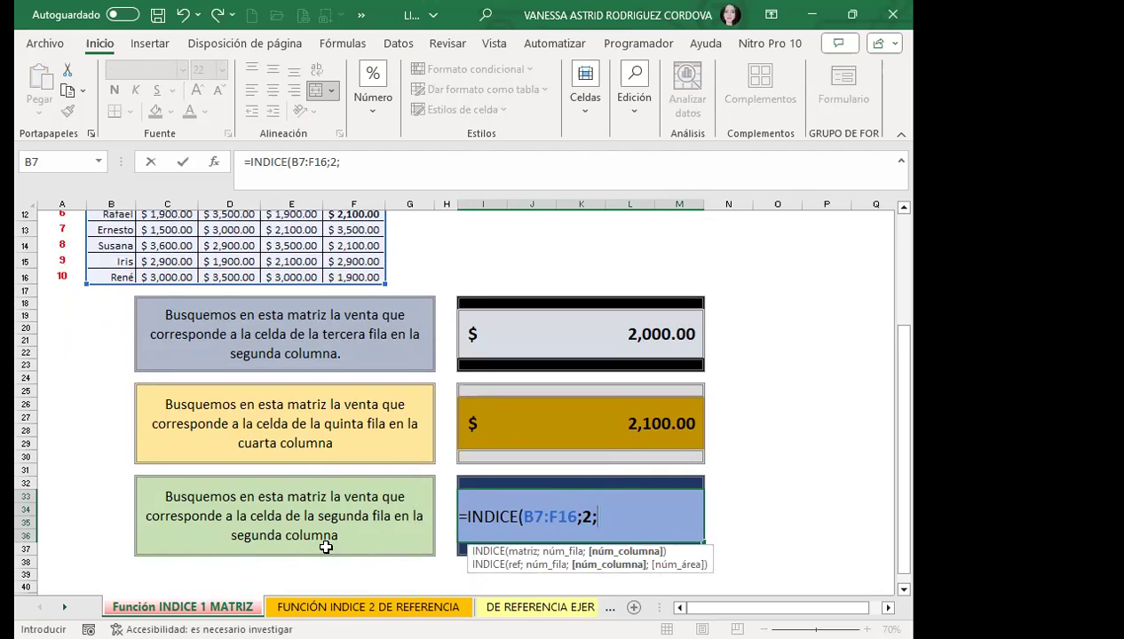
type("2")
type(")")
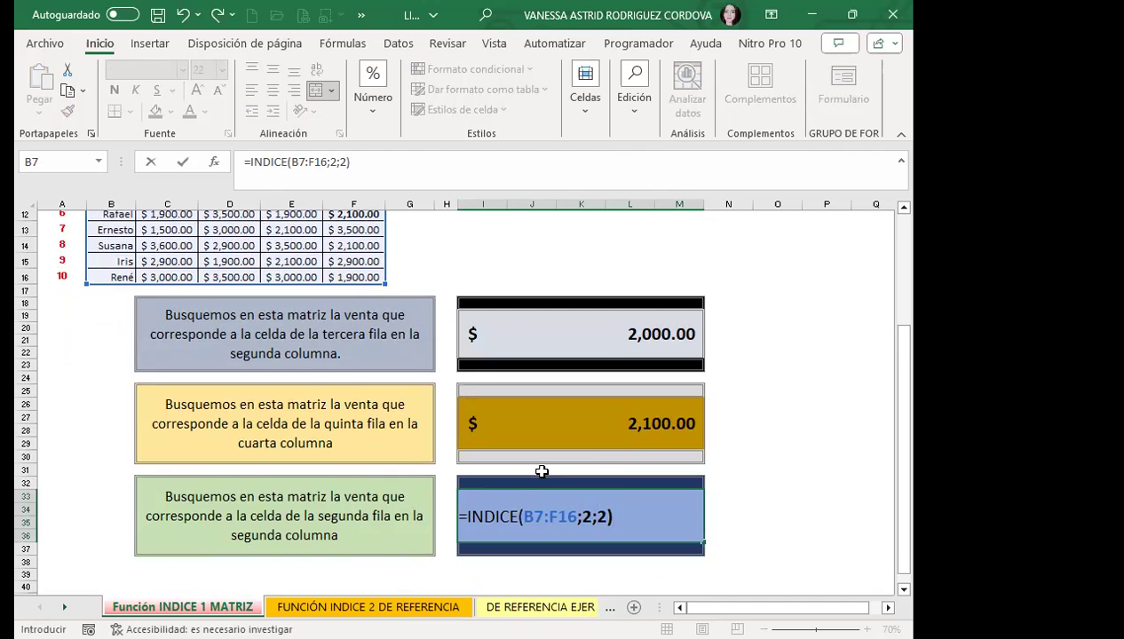
key("Return")
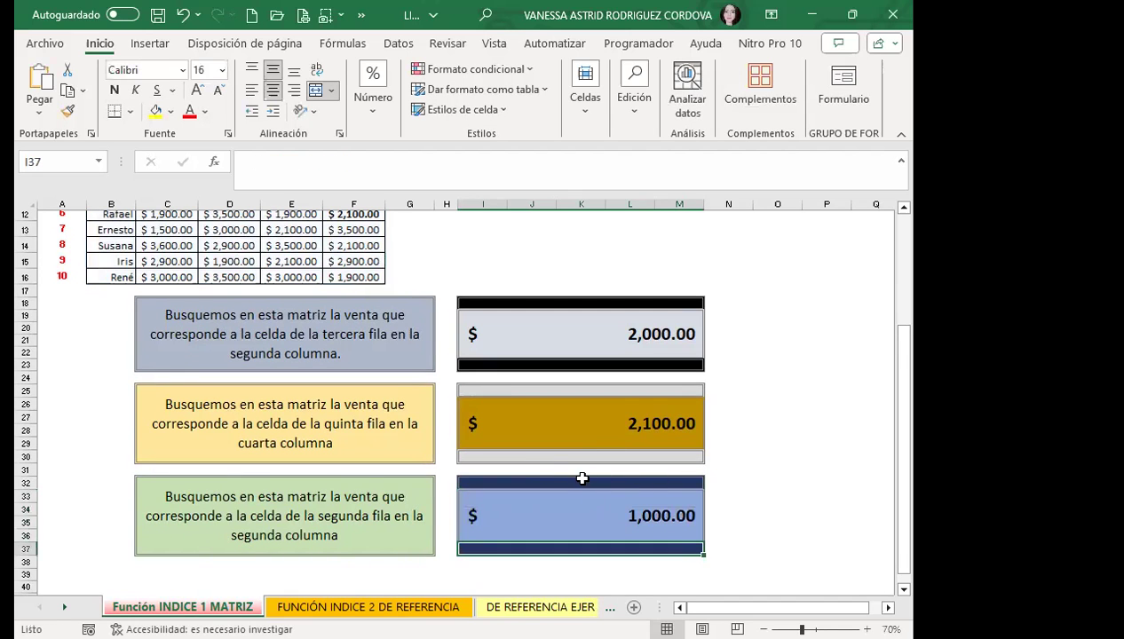
scroll(406, 289, "up", 4)
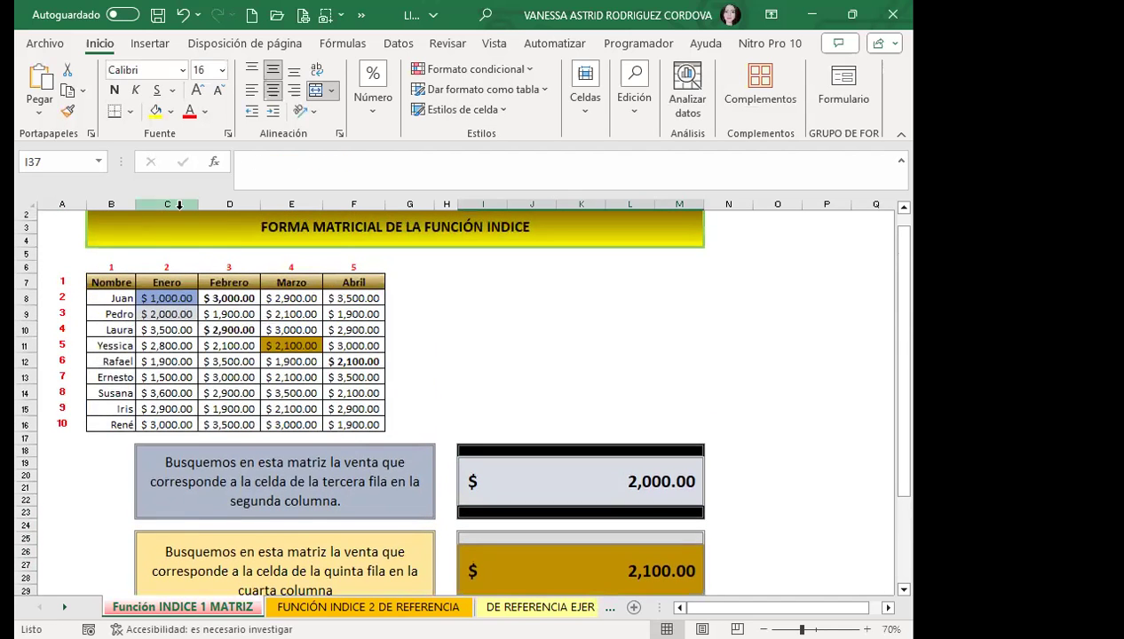
left_click(179, 204)
left_click(29, 300, "ctrl")
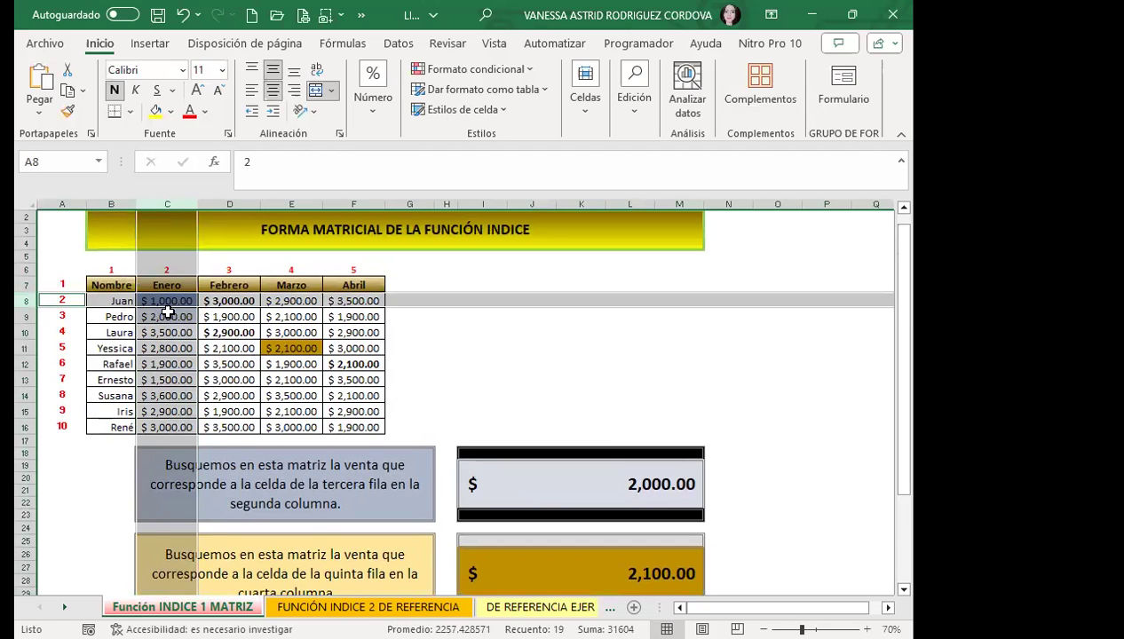
scroll(582, 531, "down", 2)
scroll(598, 494, "down", 2)
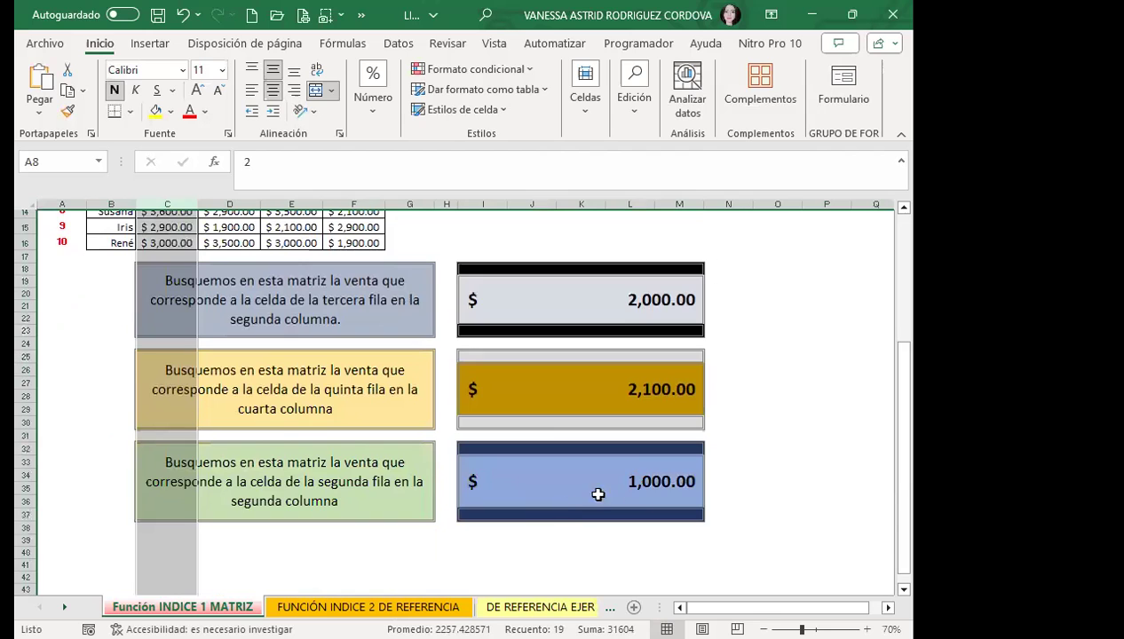
scroll(125, 281, "up", 3)
scroll(125, 281, "up", 2)
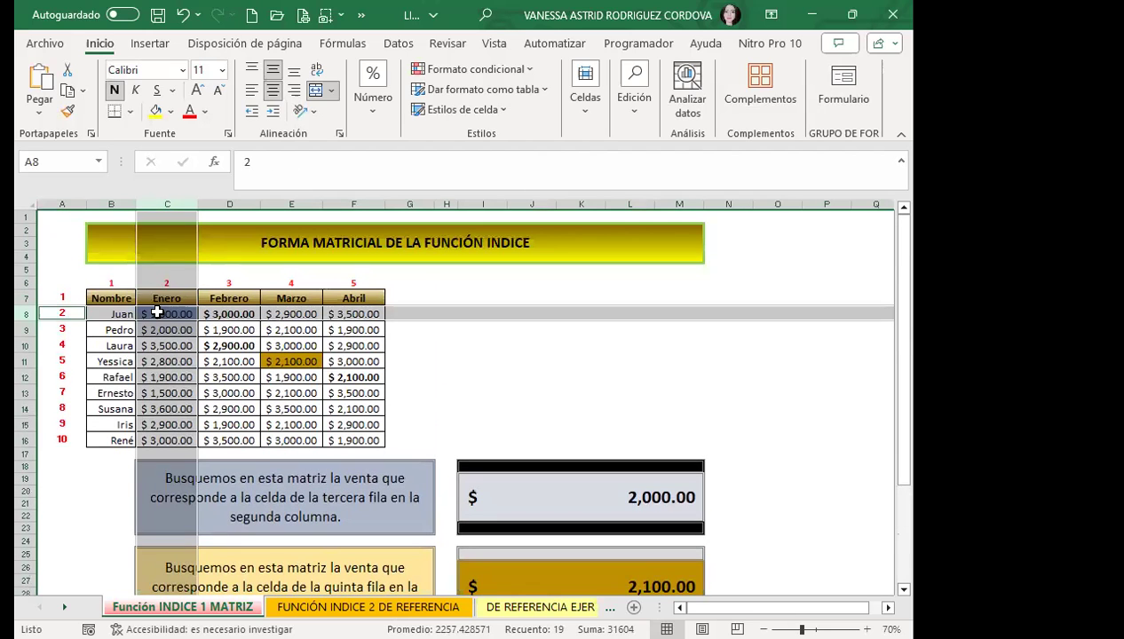
left_click_drag(159, 311, 166, 329)
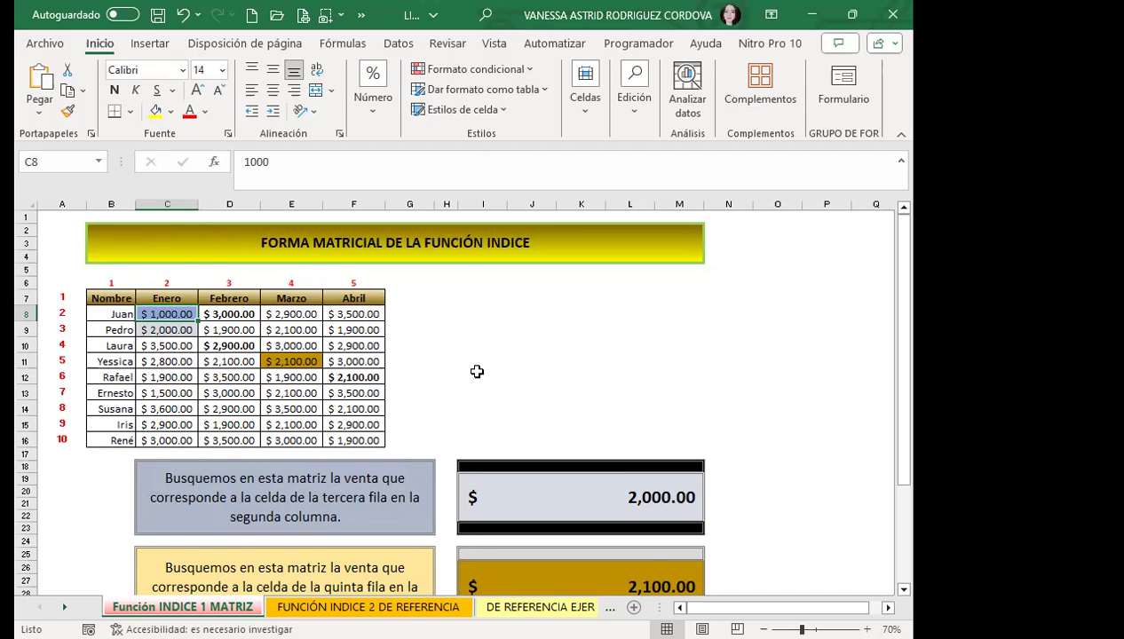
Step: Scroll down and switch to the FUNCIÓN INDICE 2 DE REFERENCIA sheet tab
scroll(477, 373, "down", 3)
scroll(477, 373, "down", 1)
scroll(477, 373, "down", 3)
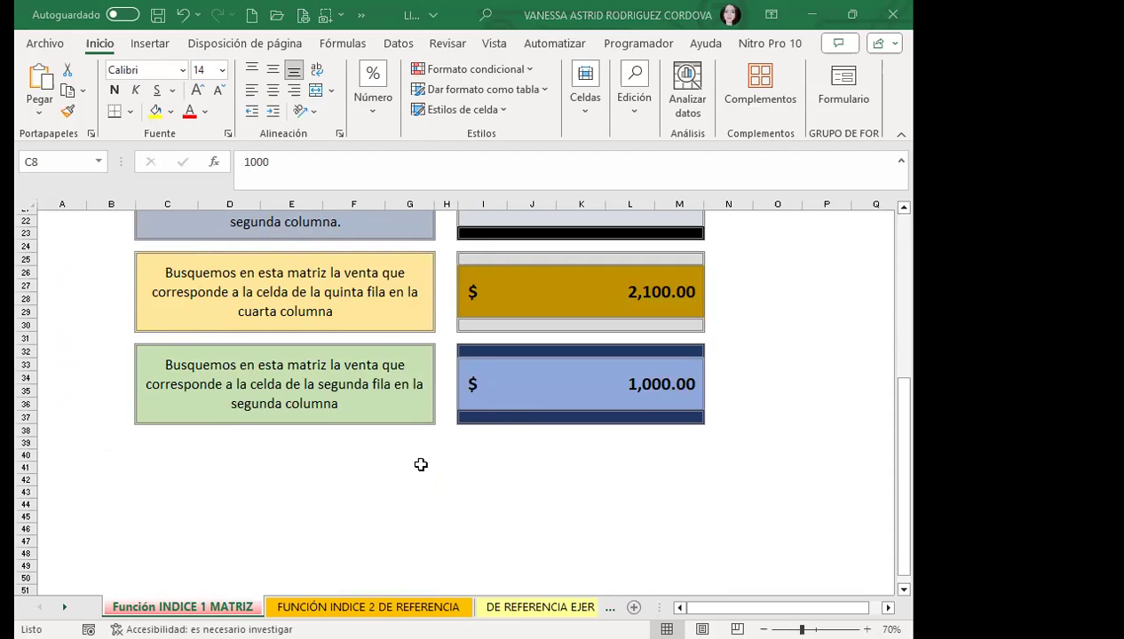
left_click(426, 606)
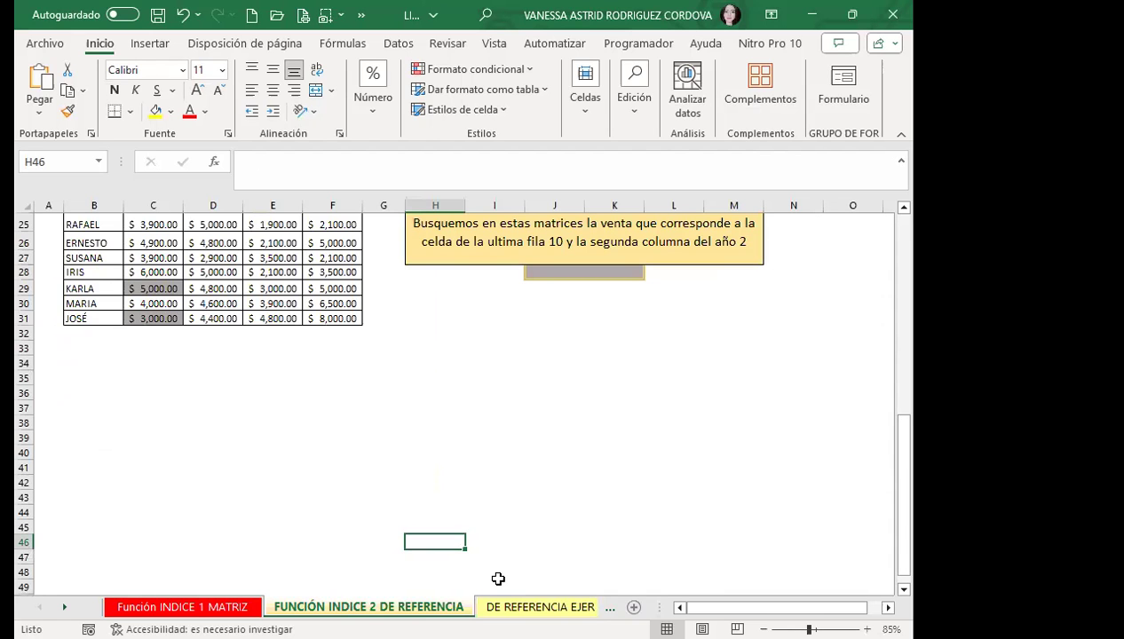
scroll(560, 414, "up", 6)
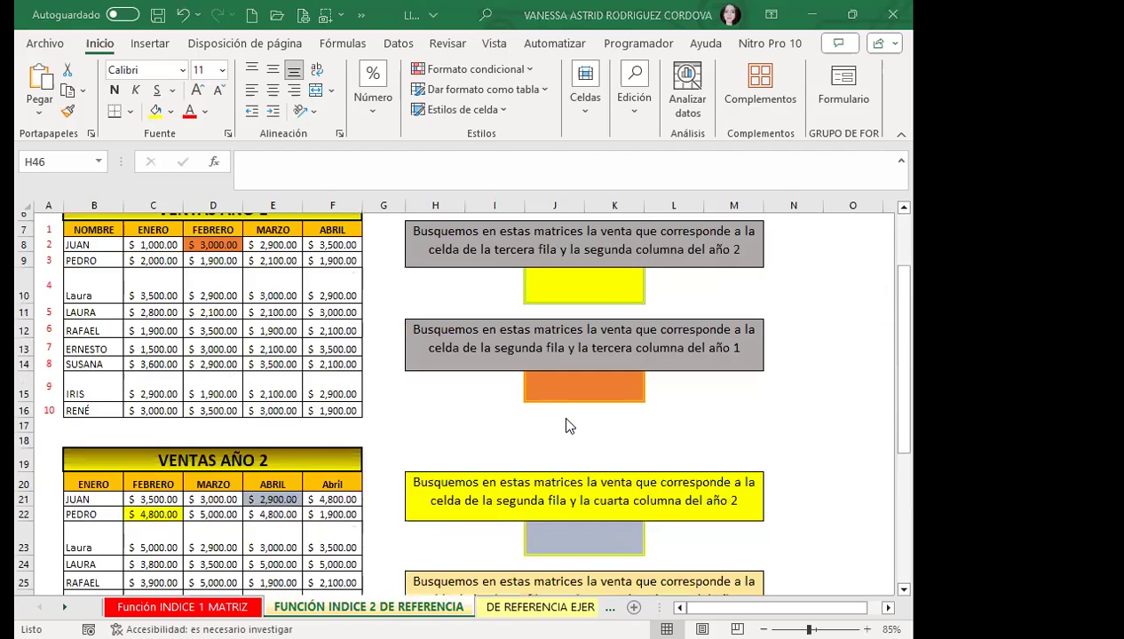
scroll(556, 414, "up", 2)
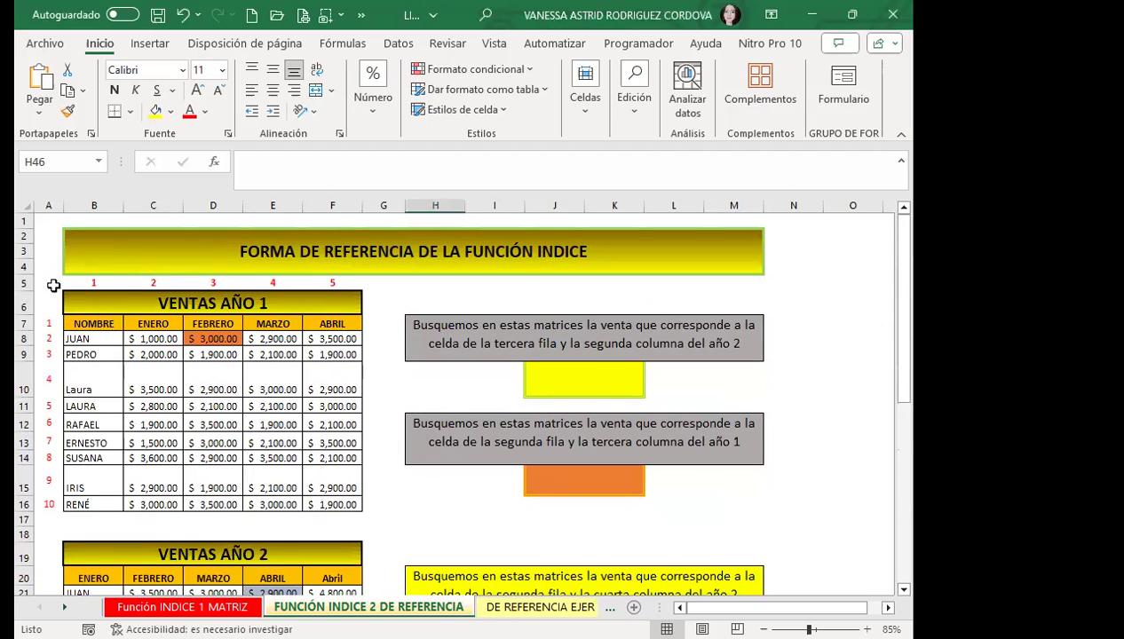
left_click(26, 283)
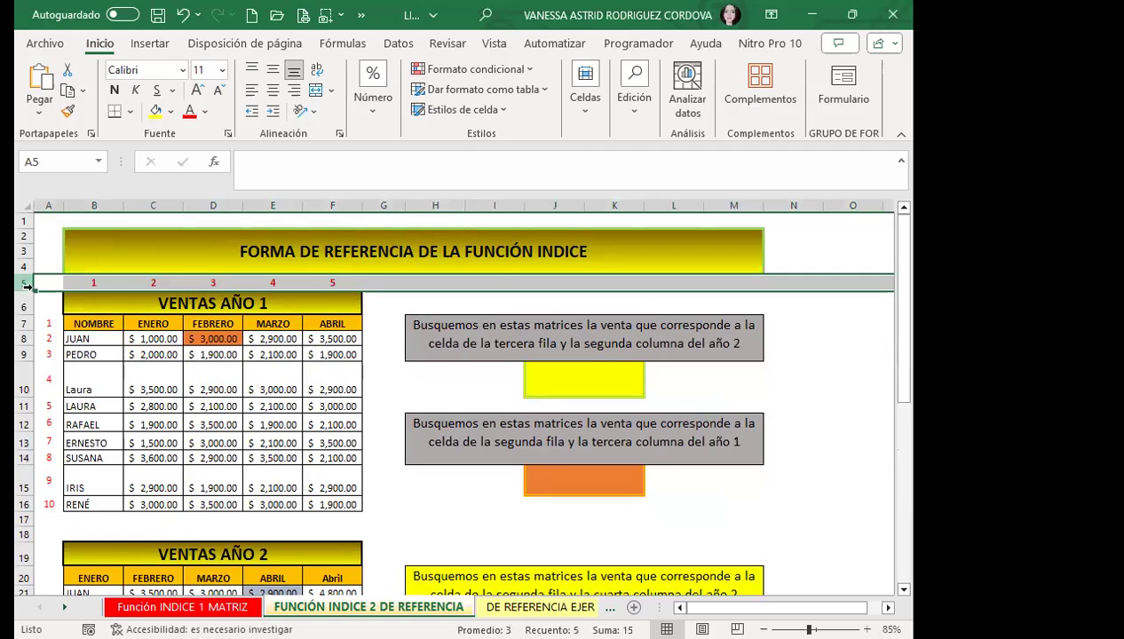
left_click(99, 351)
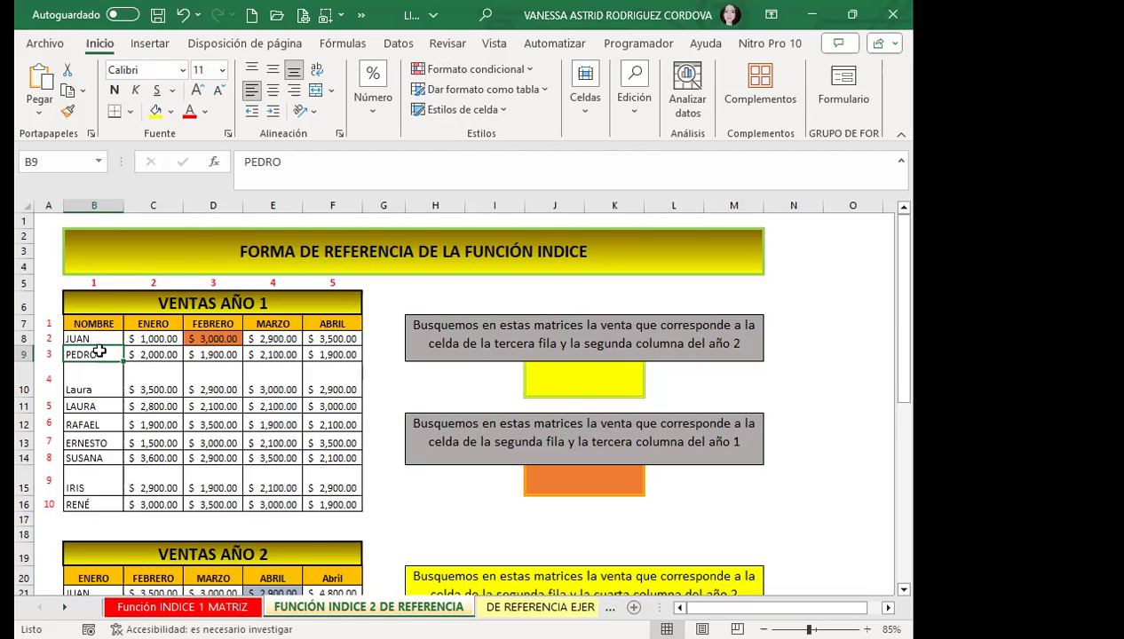
left_click(108, 325)
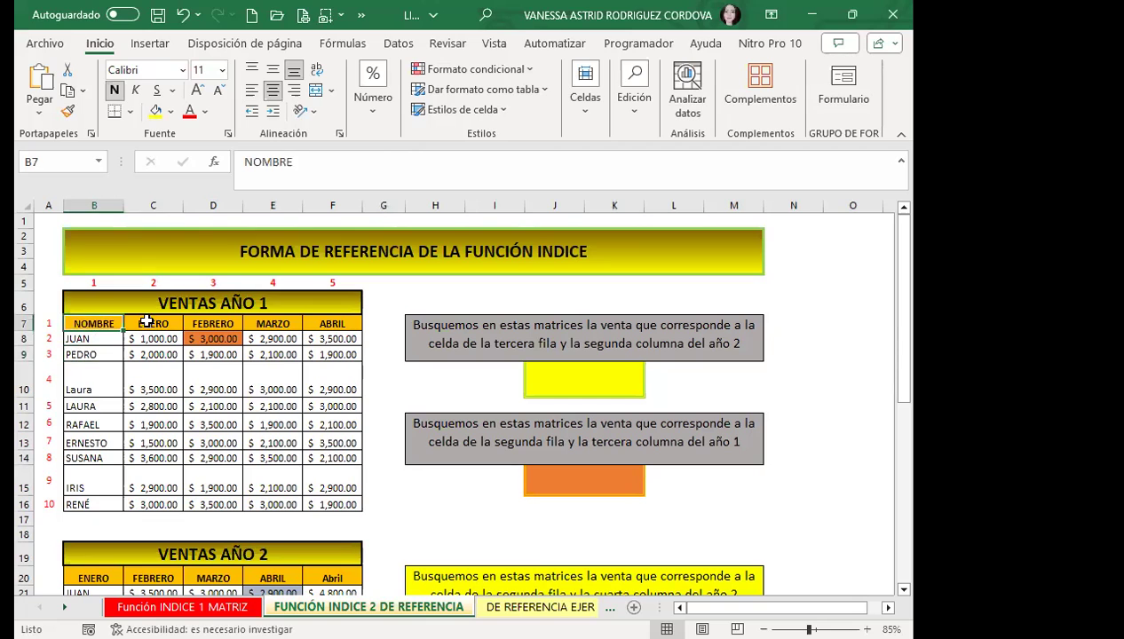
left_click(153, 323)
left_click(233, 325)
left_click(252, 325)
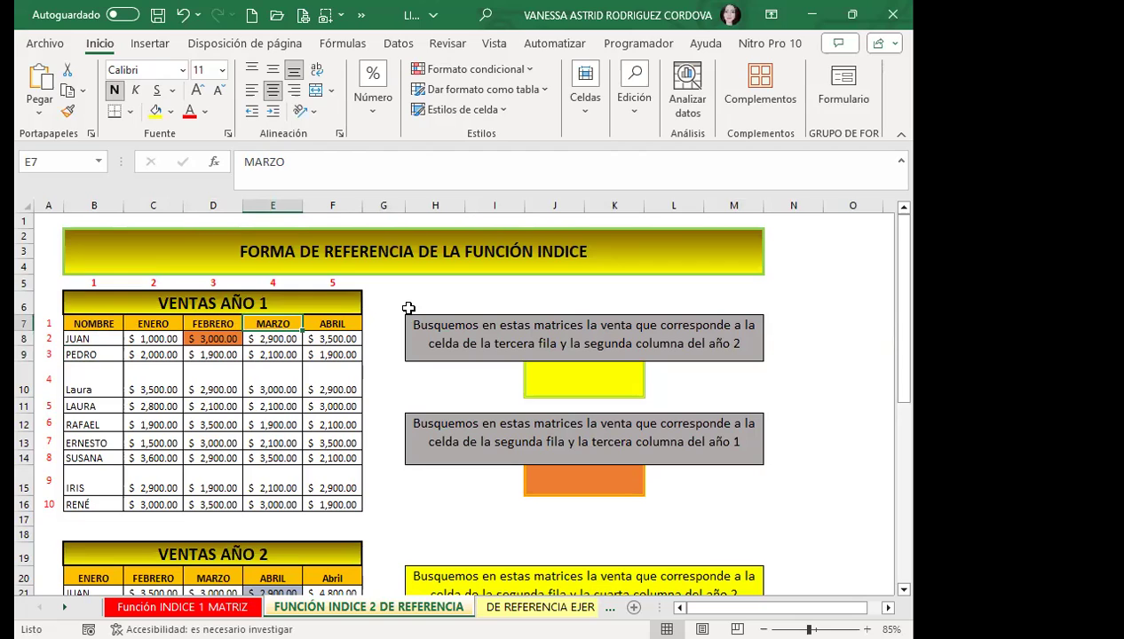
left_click(53, 324)
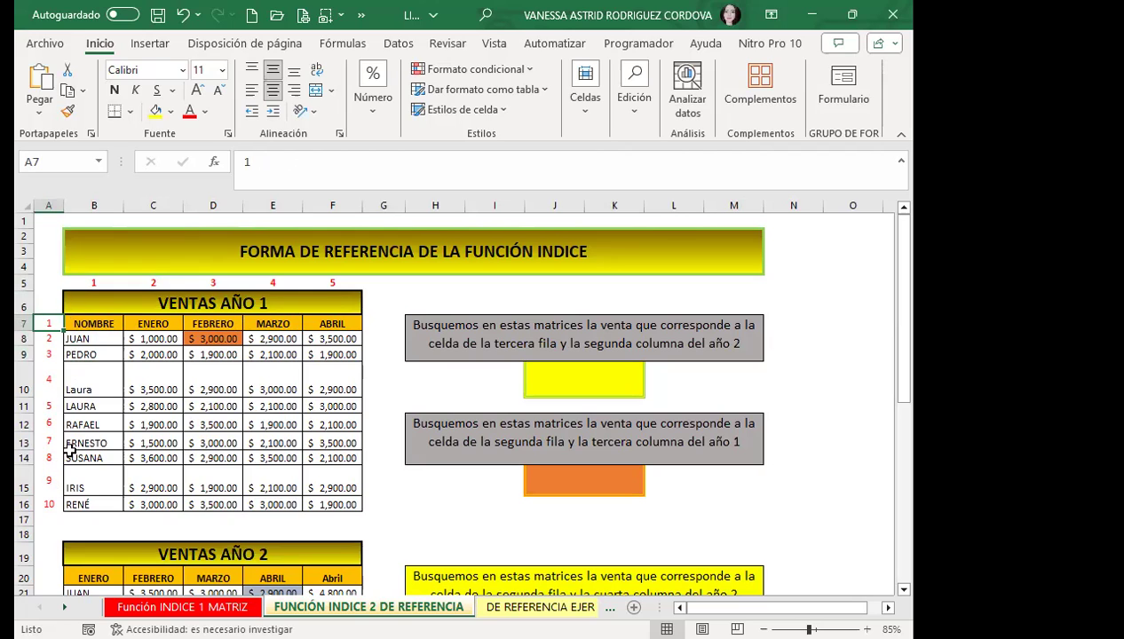
left_click(51, 505)
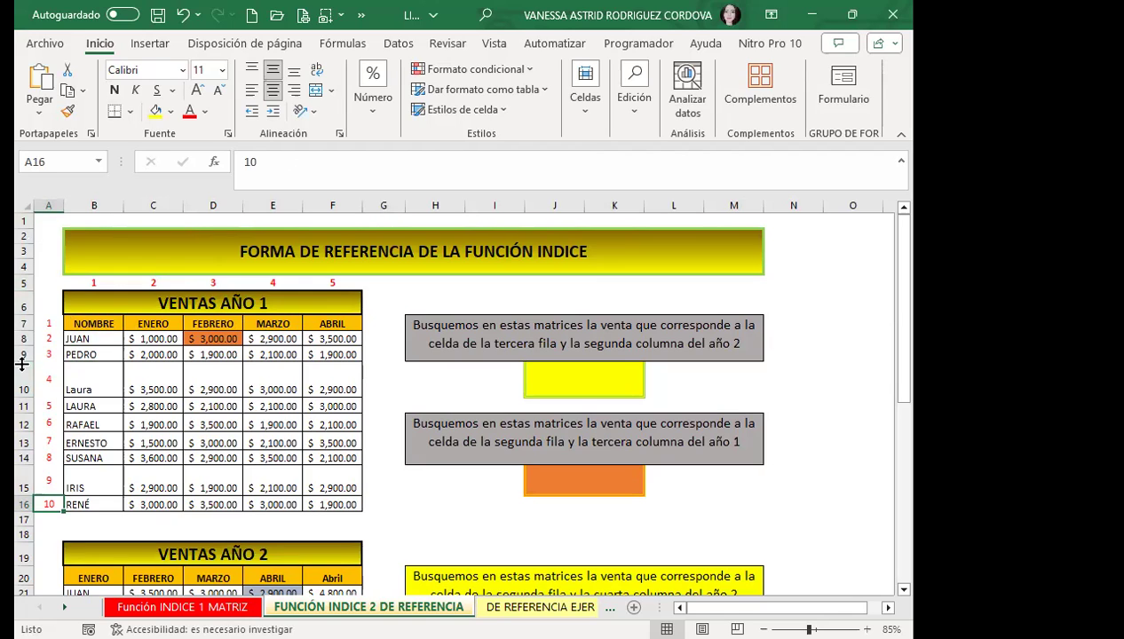
left_click(105, 323)
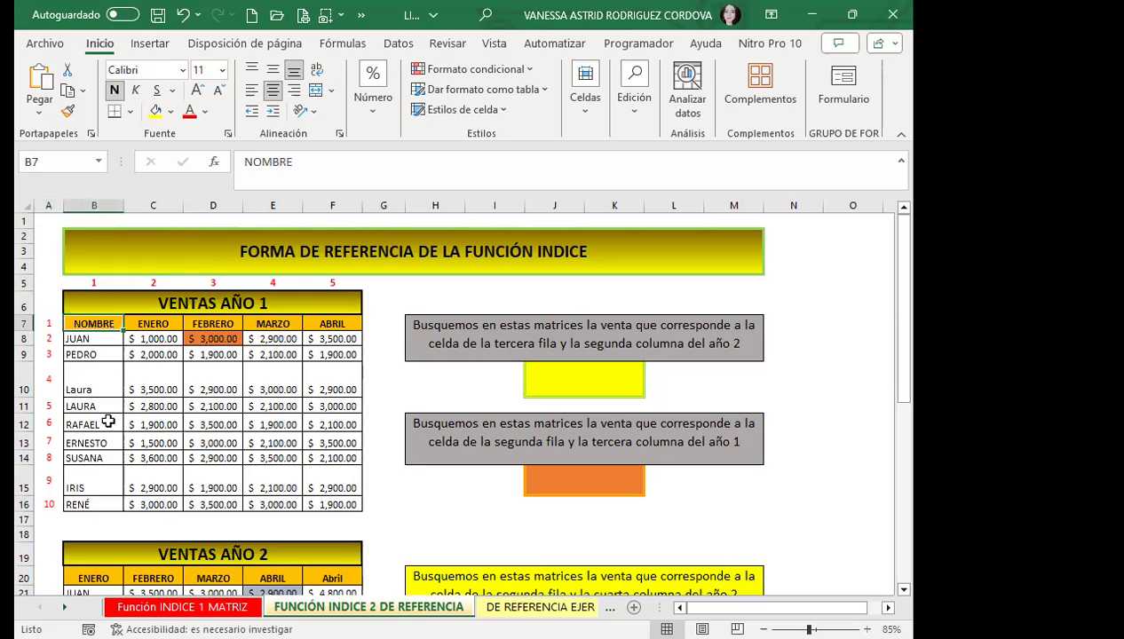
left_click_drag(93, 283, 340, 289)
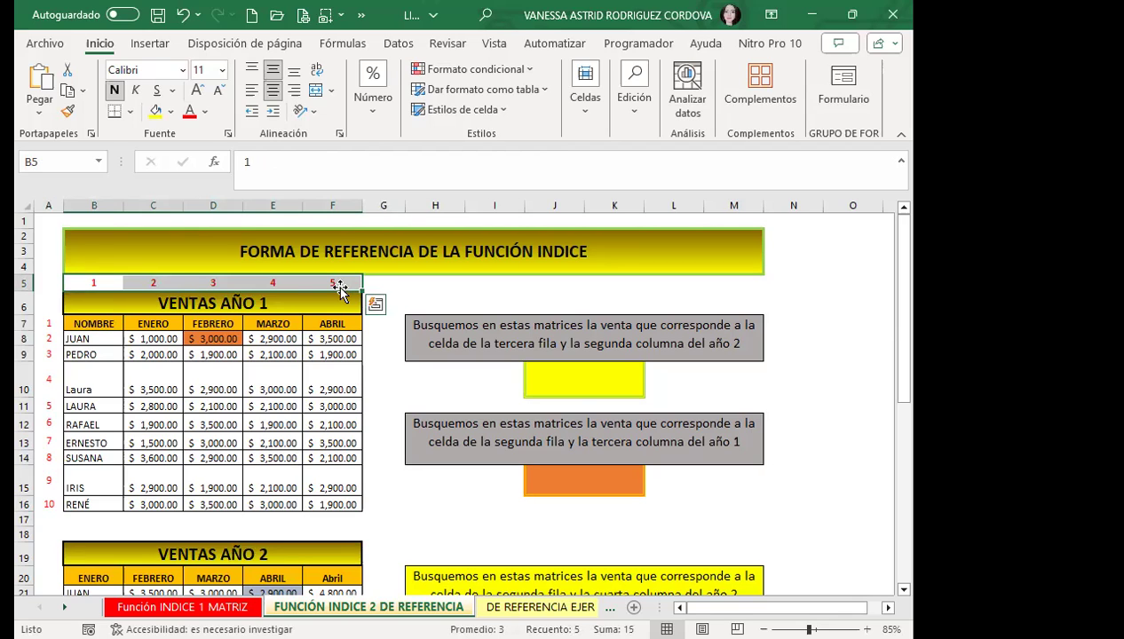
left_click(215, 338)
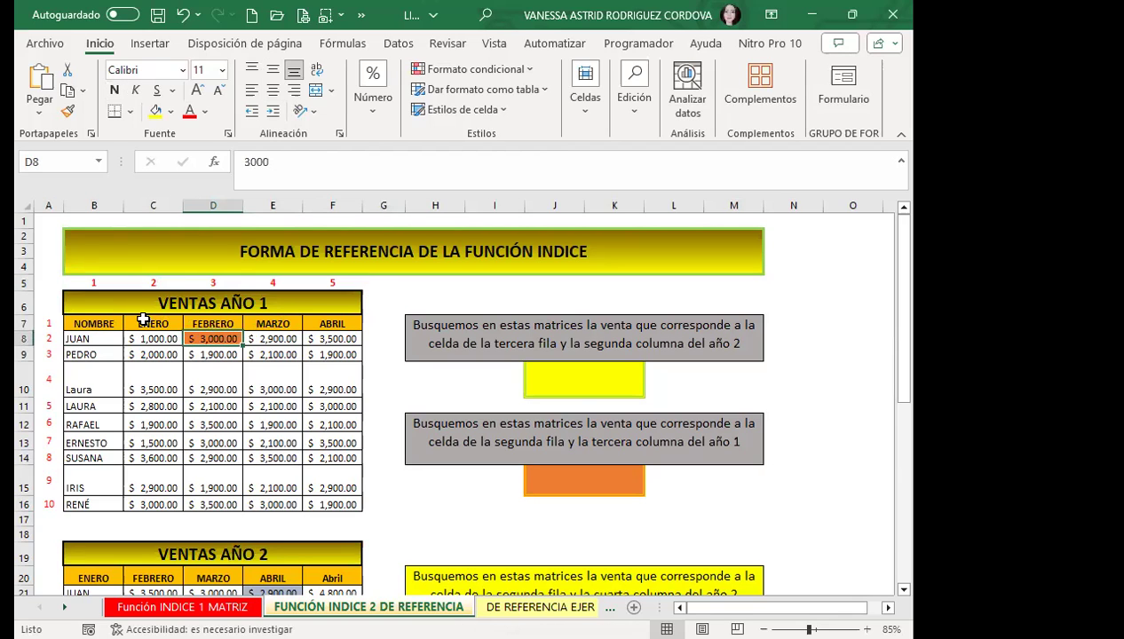
left_click(98, 304)
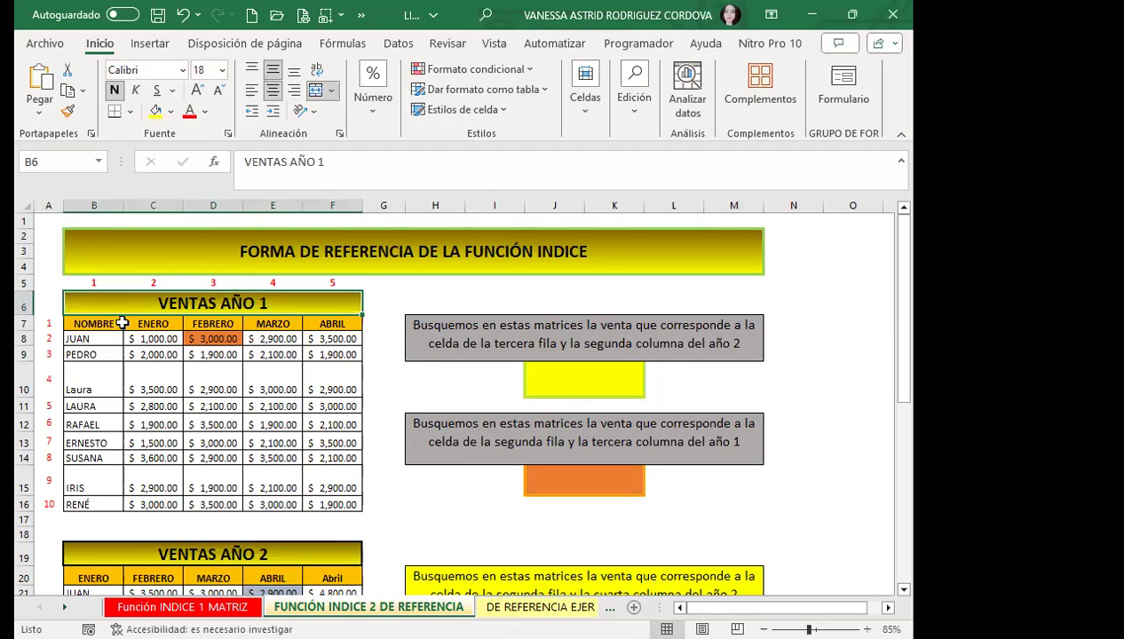
left_click(92, 356)
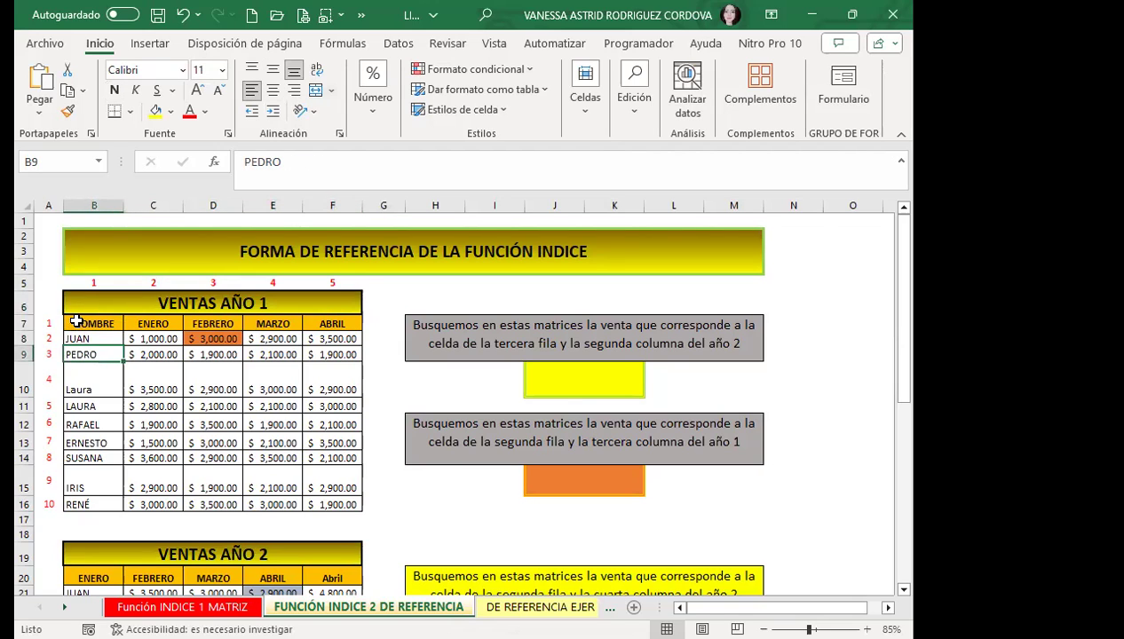
mouse_move(87, 324)
left_mouse_down()
mouse_move(306, 437)
mouse_move(333, 497)
left_mouse_up()
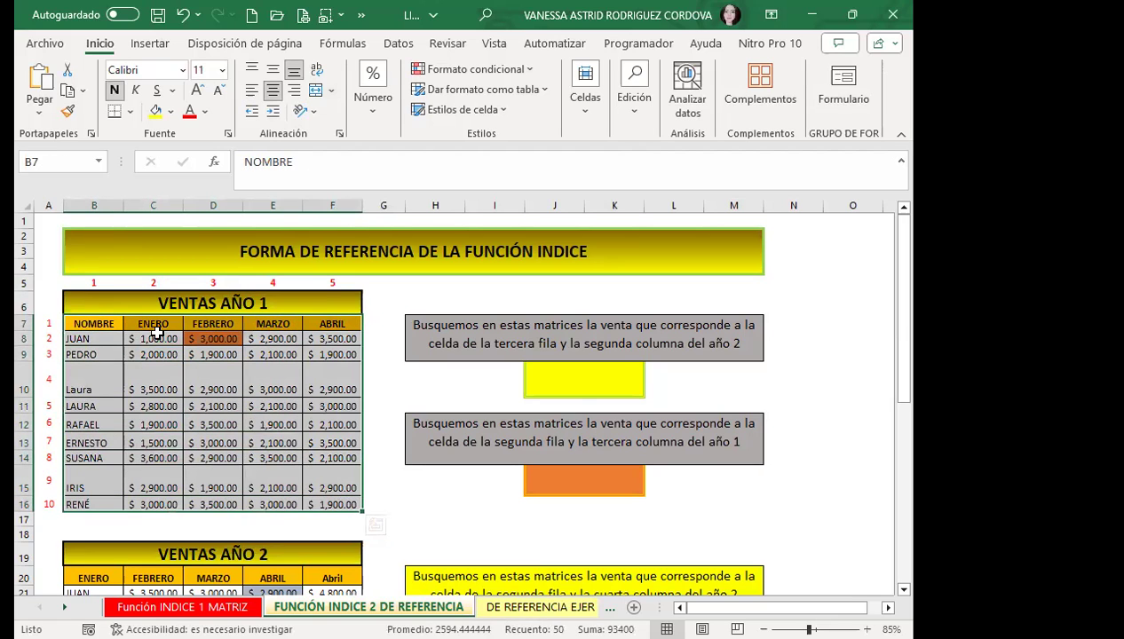
left_click(105, 352)
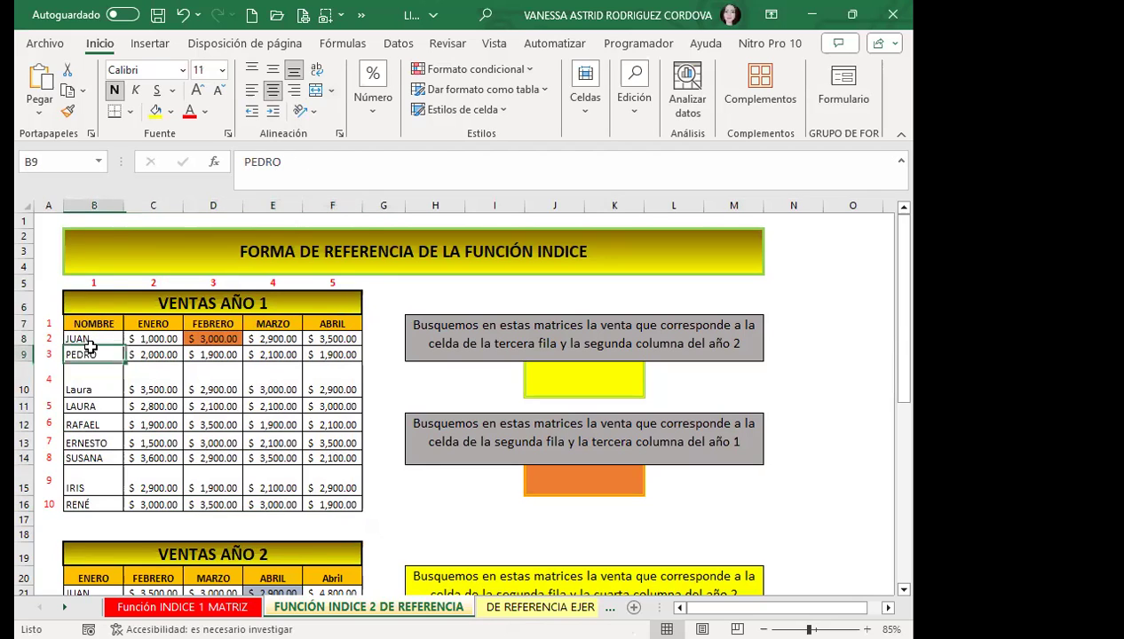
left_click(88, 322)
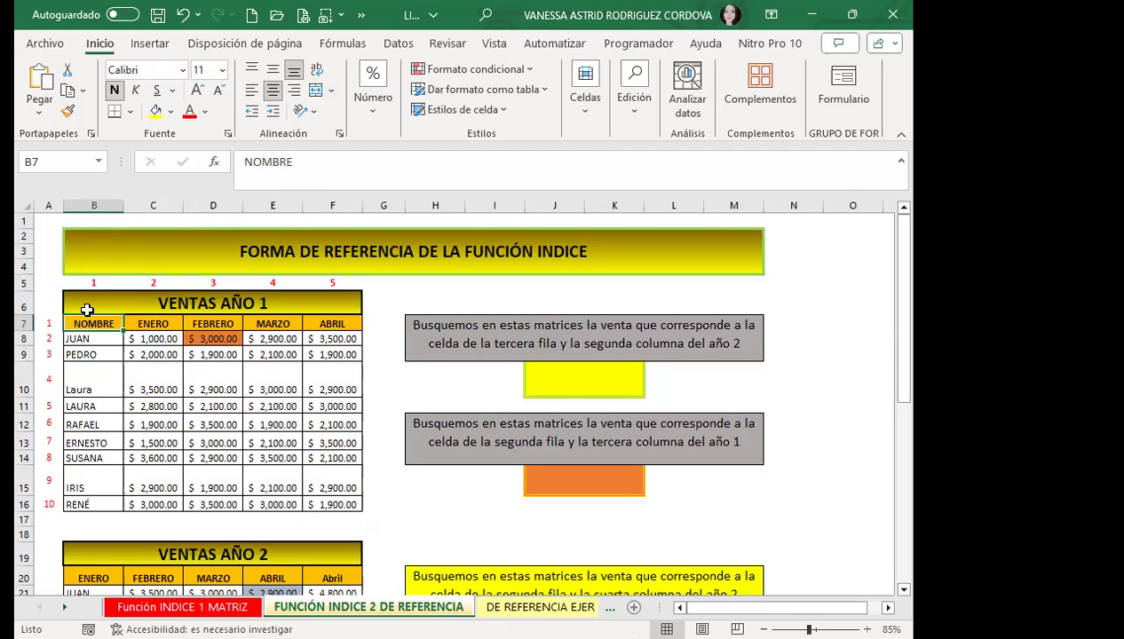
left_click(479, 305)
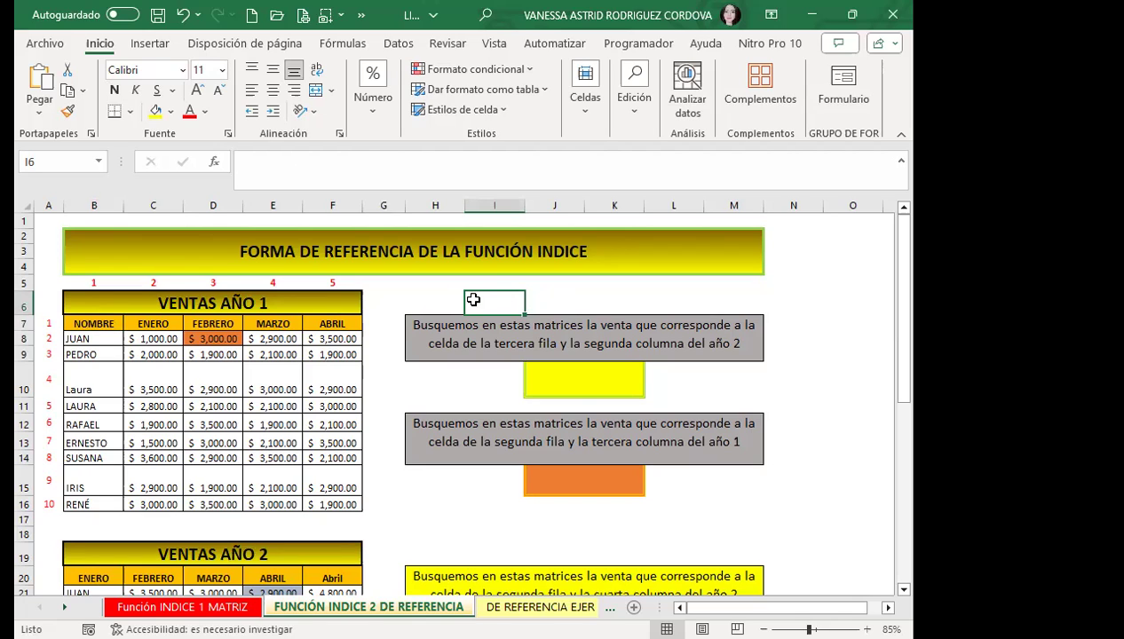
left_click_drag(491, 304, 554, 302)
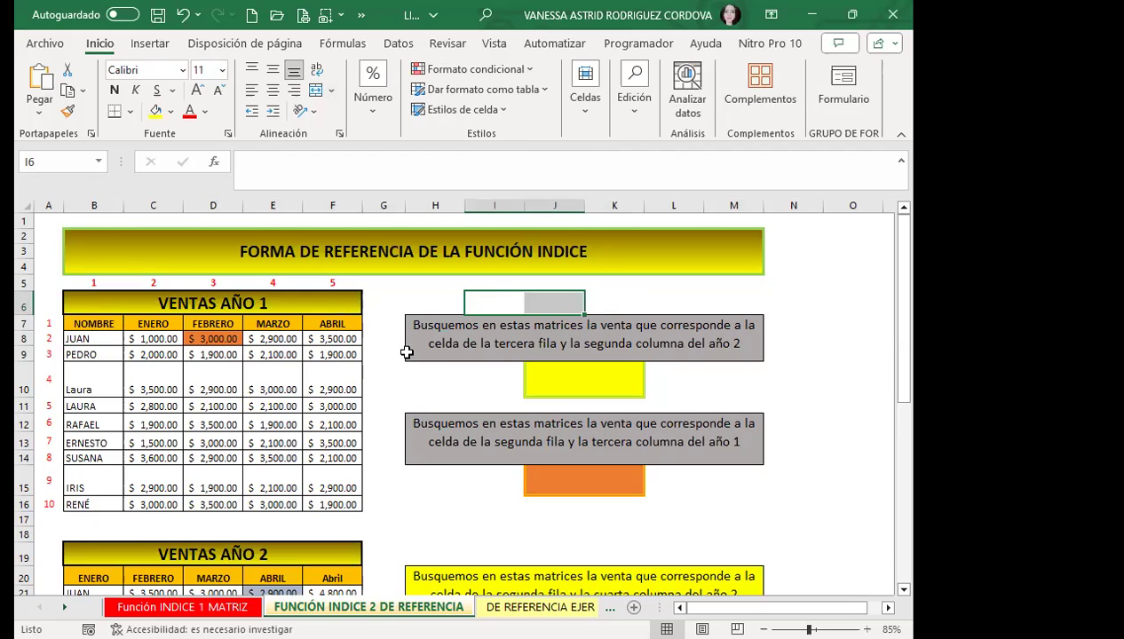
left_click(504, 305)
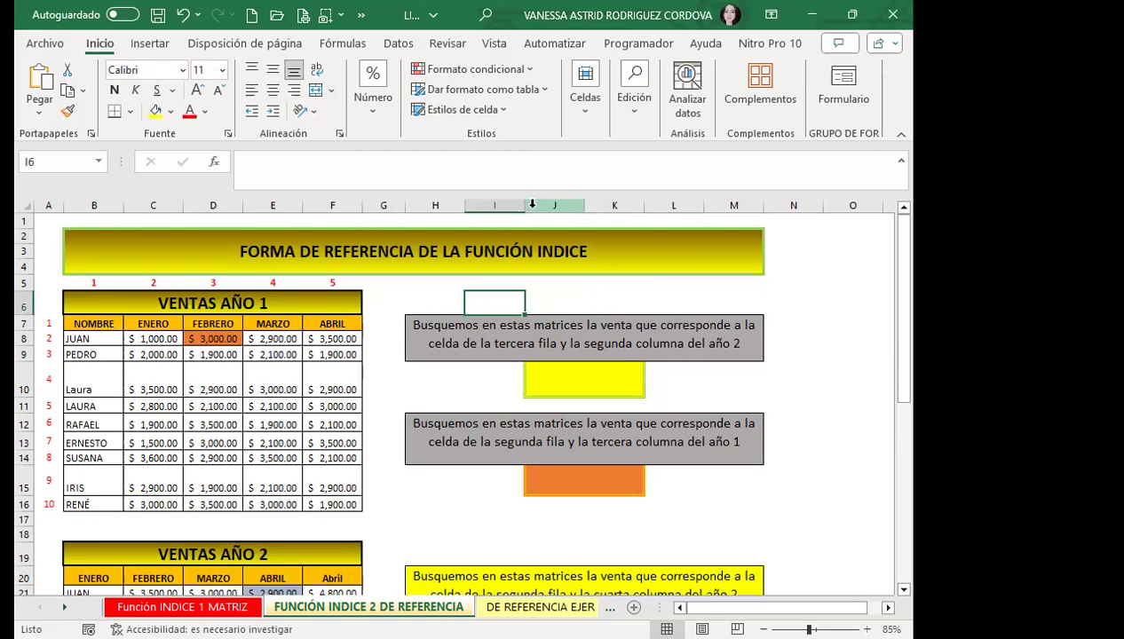
left_click(450, 322)
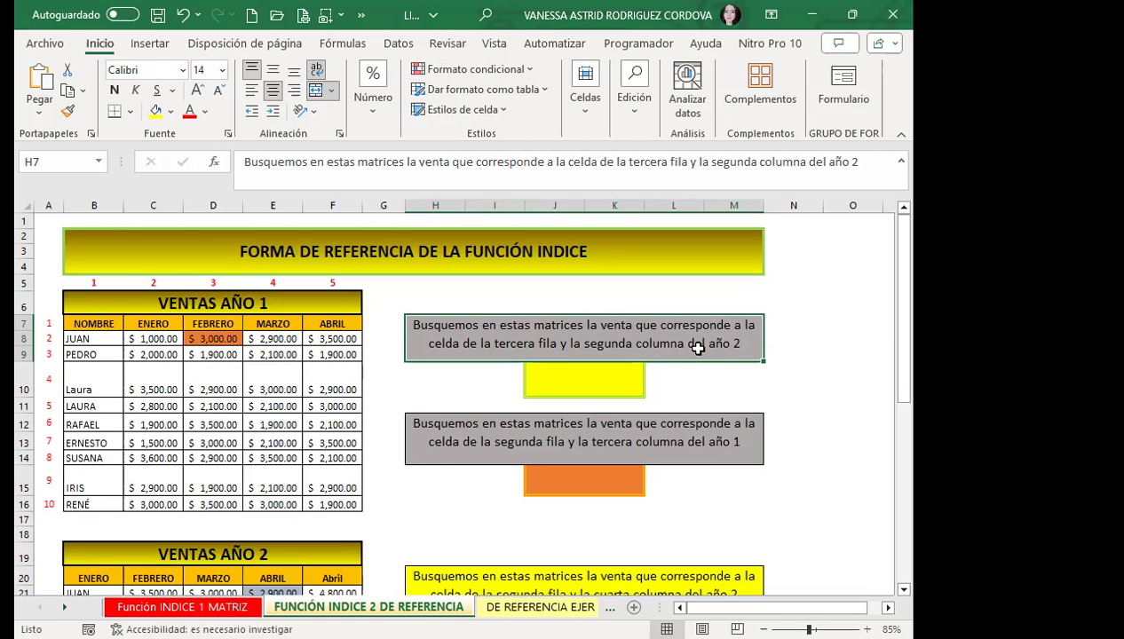
Step: Highlight the whole VENTAS AÑO 1 table, title included, to show its data range
left_click(74, 302)
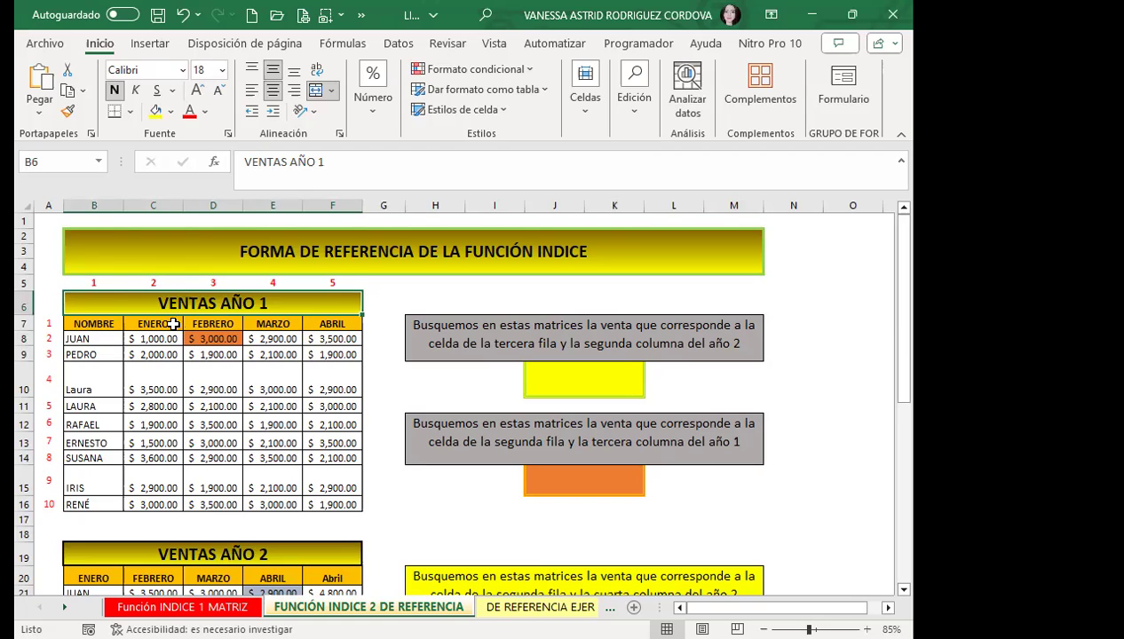
mouse_move(99, 324)
left_mouse_down()
mouse_move(300, 435)
mouse_move(317, 484)
left_mouse_up()
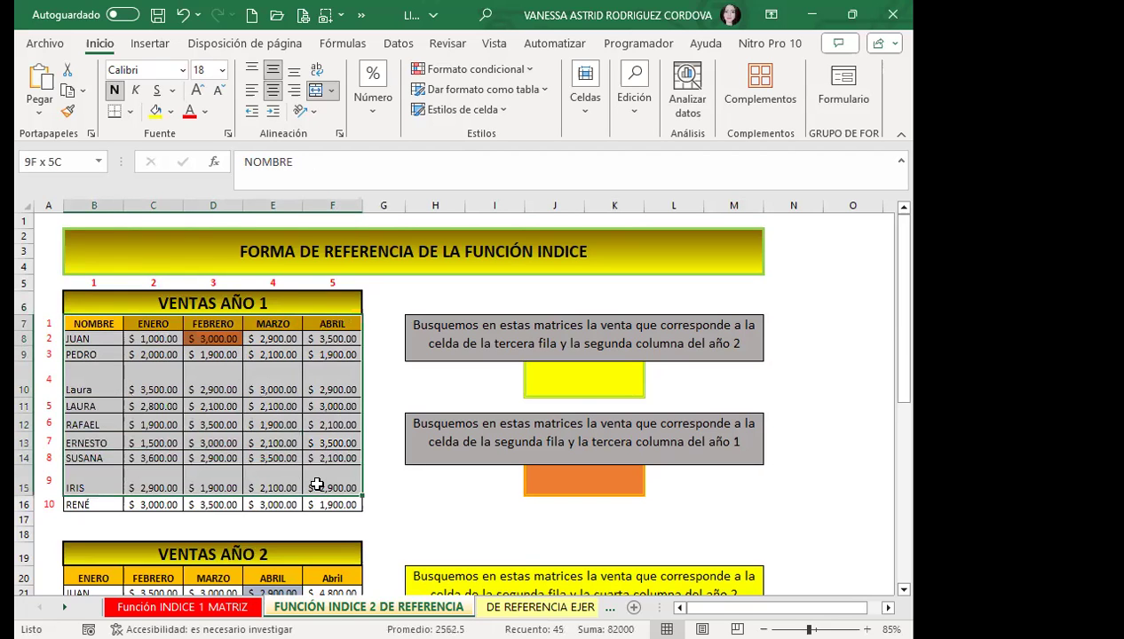
left_click(146, 355)
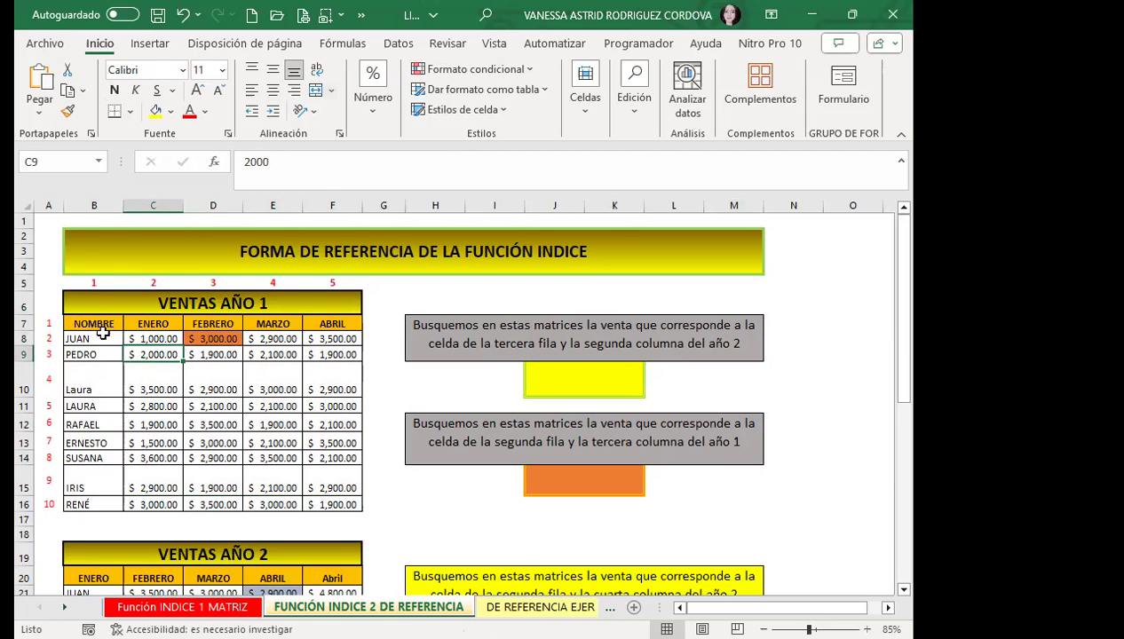
mouse_move(87, 323)
left_mouse_down()
mouse_move(340, 487)
mouse_move(336, 503)
left_mouse_up()
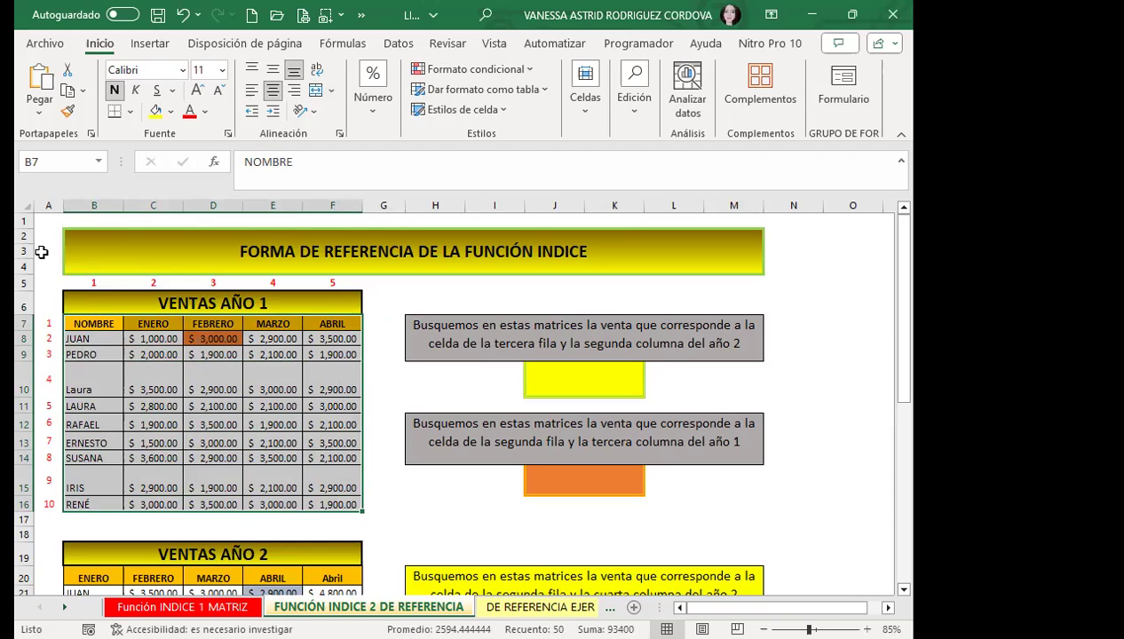
mouse_move(83, 299)
left_mouse_down()
mouse_move(252, 516)
mouse_move(250, 497)
left_mouse_up()
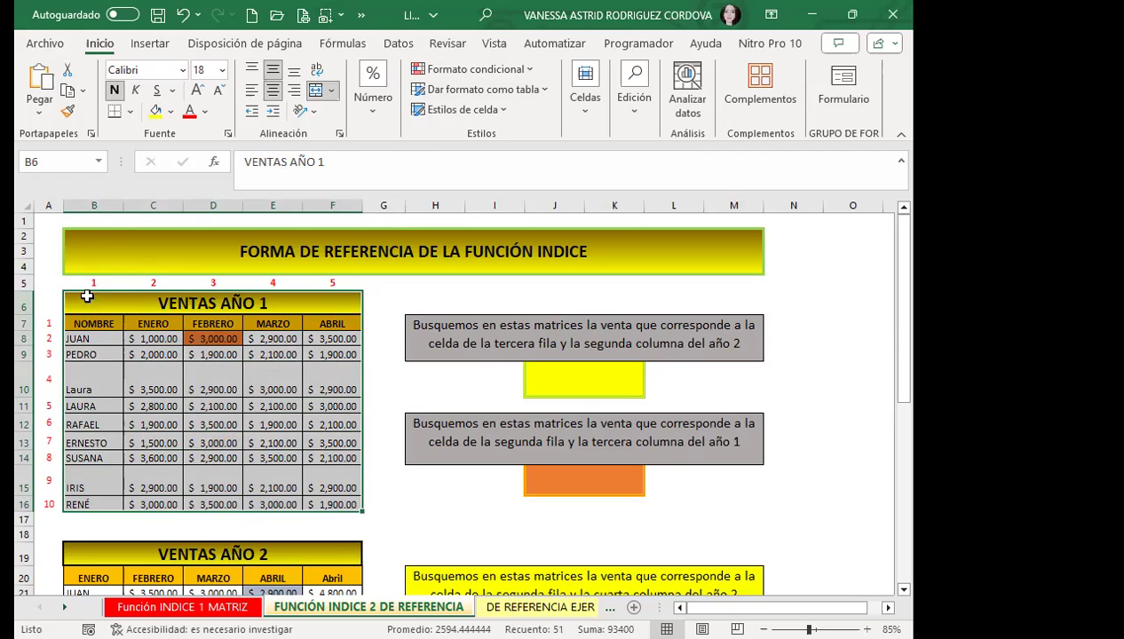
Step: Point out the ENERO column and the 3,500.00 sale in C10, then select answer cell J10
left_click(136, 296)
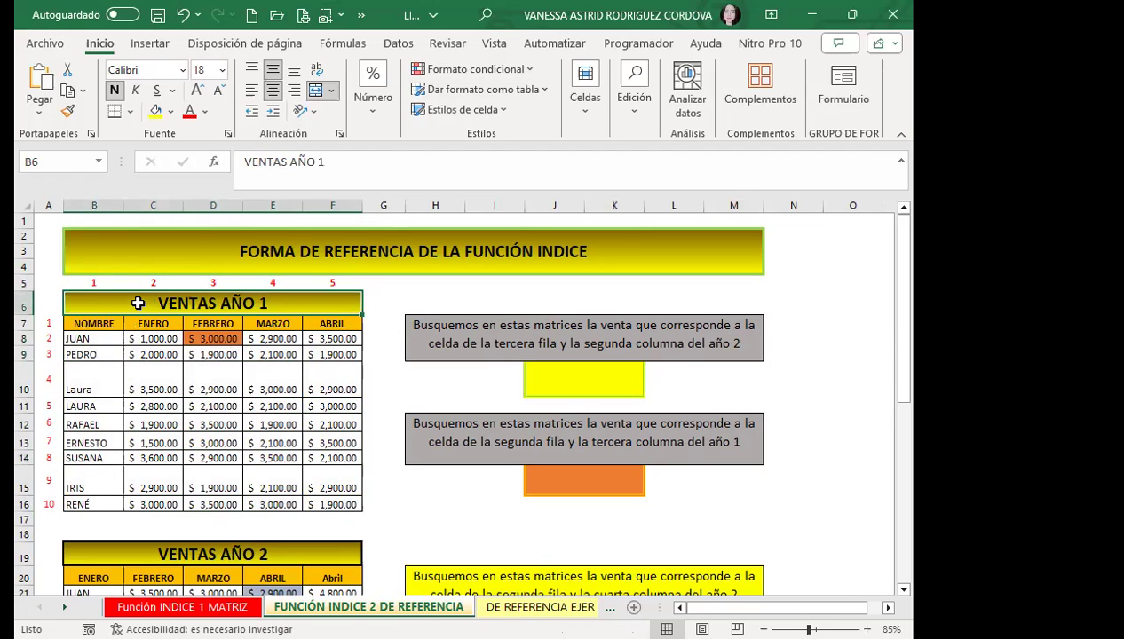
left_click_drag(136, 303, 141, 393)
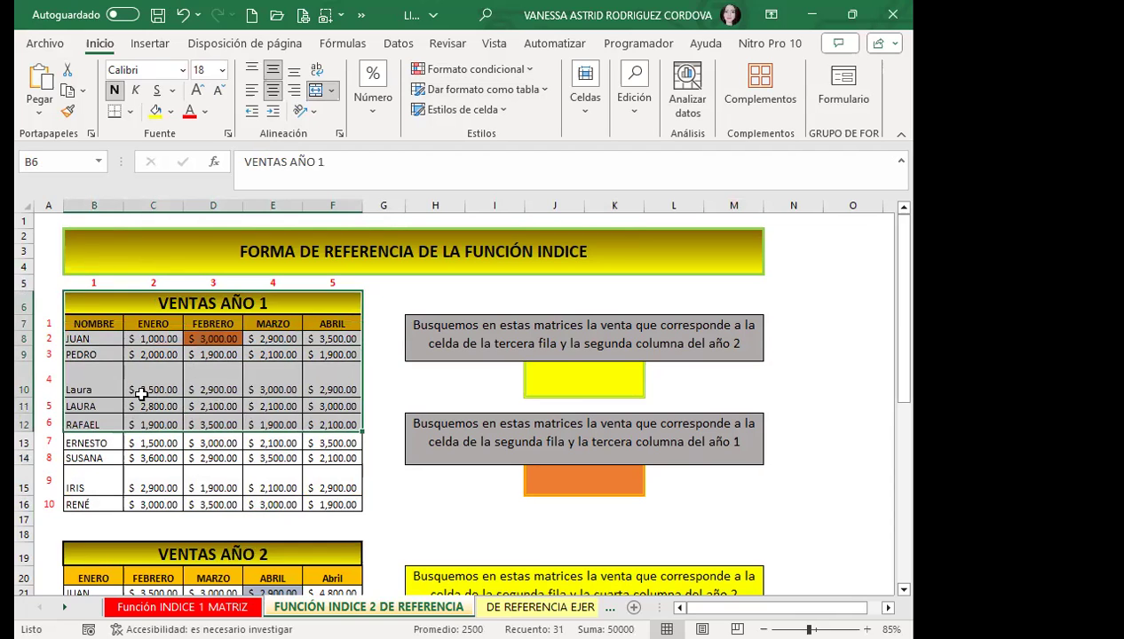
left_click(141, 394)
left_click(106, 322)
left_click_drag(144, 325, 139, 385)
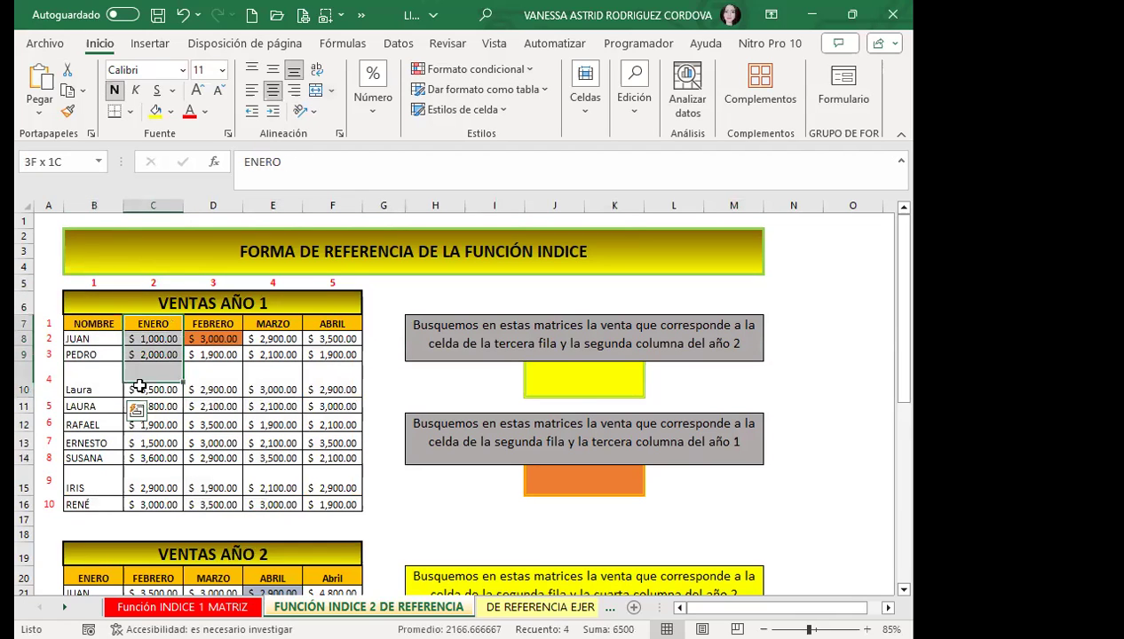
left_click_drag(131, 303, 122, 480)
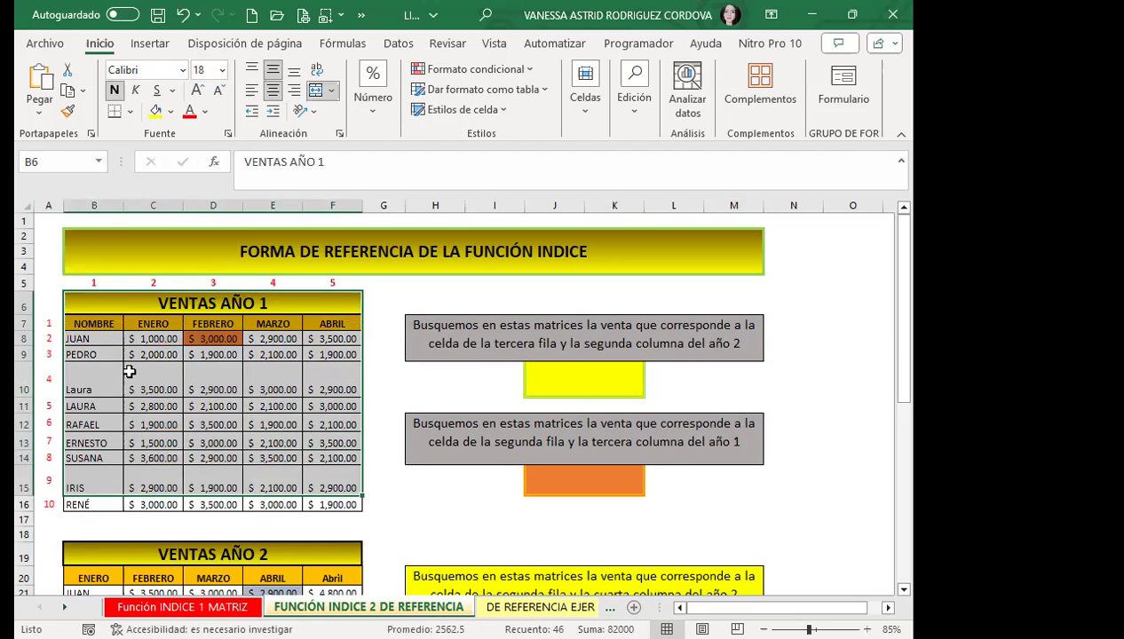
left_click(129, 367)
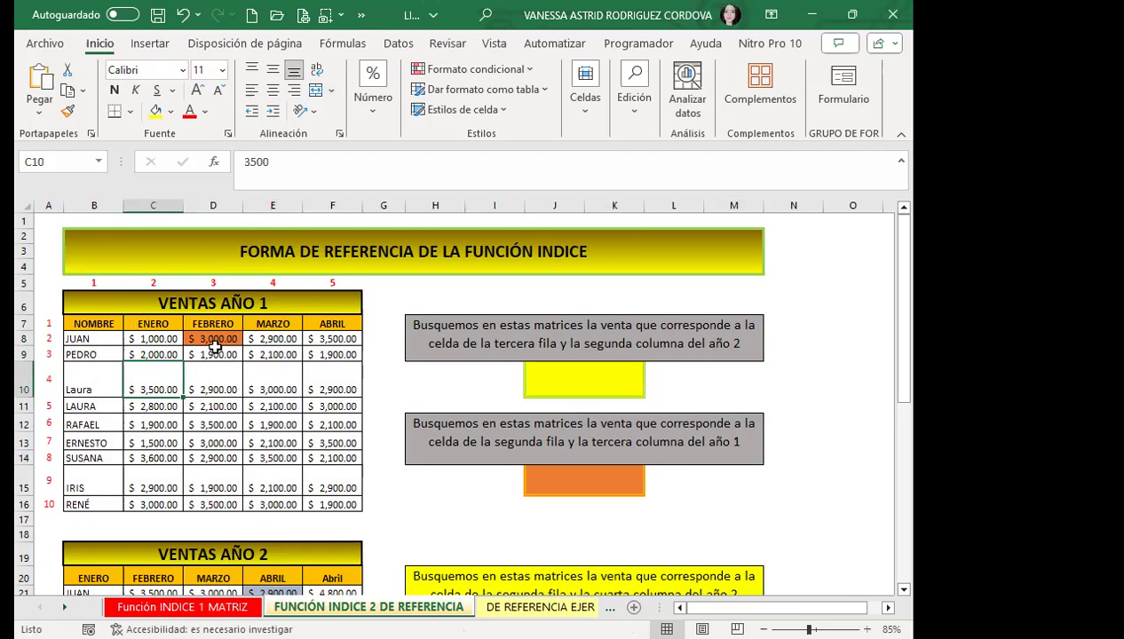
left_click(565, 378)
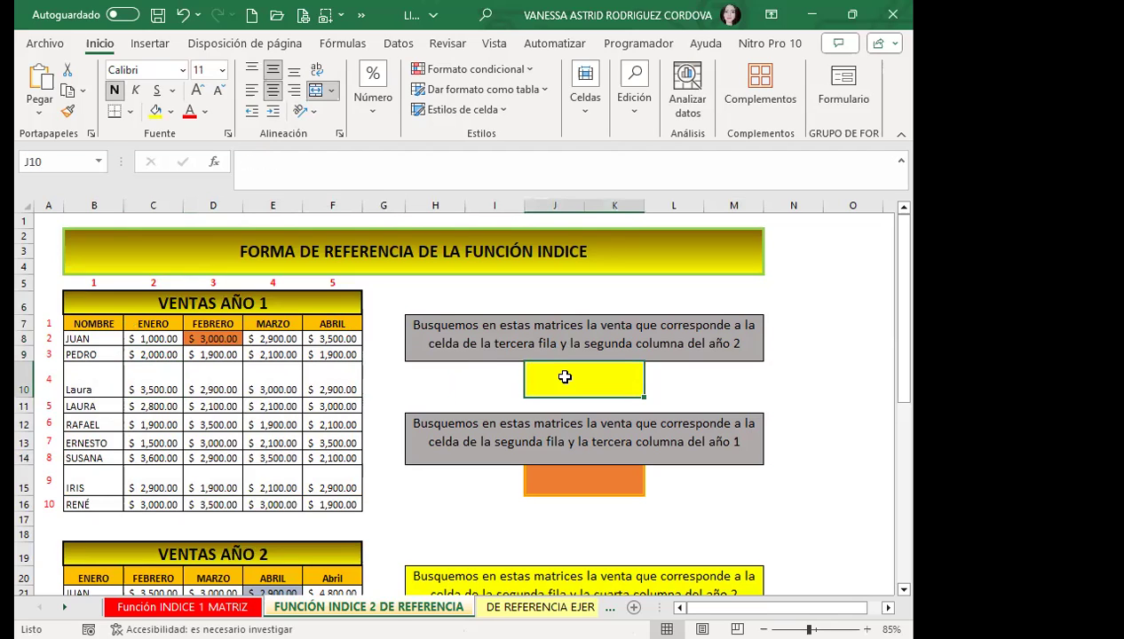
Step: Start an =INDICE( formula in J10 from the function suggestions
type("=")
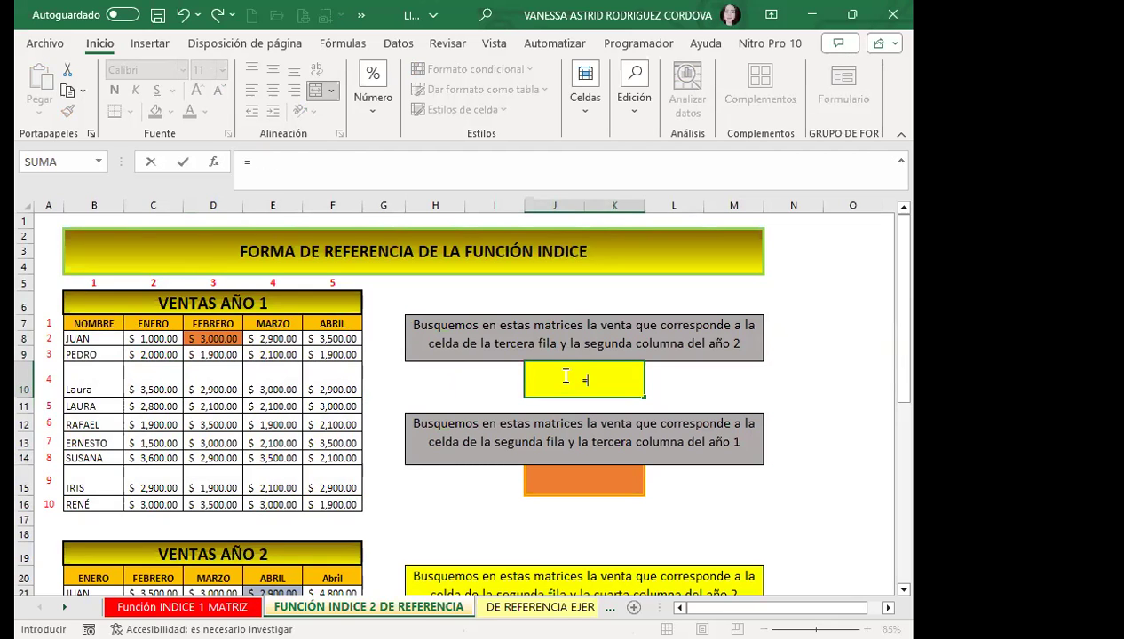
type("I")
type("NDI")
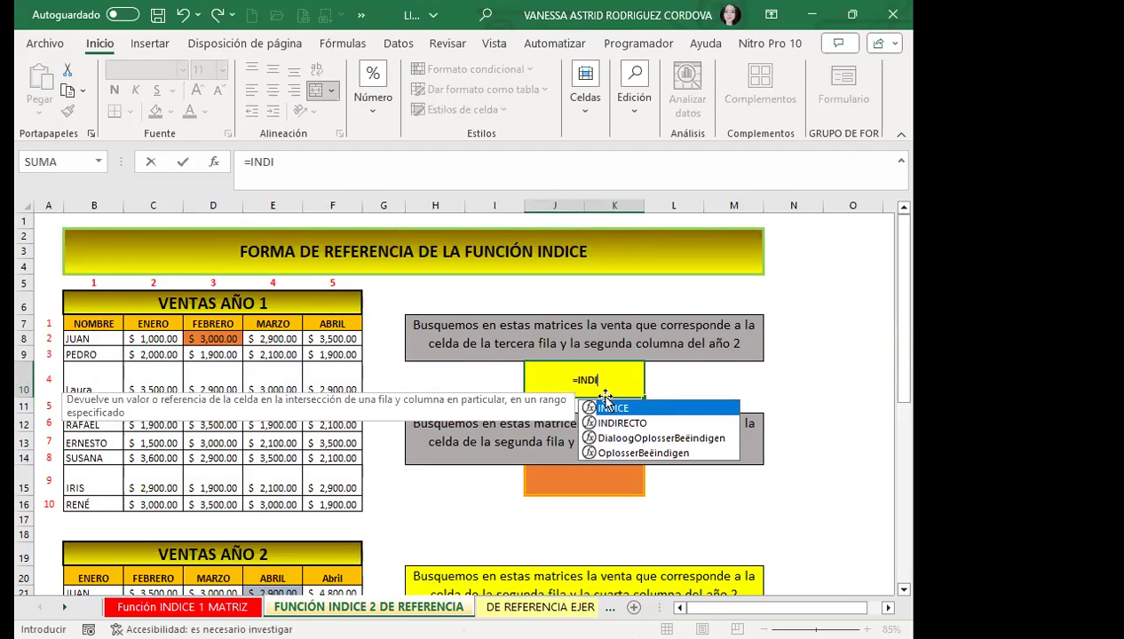
double_click(605, 407)
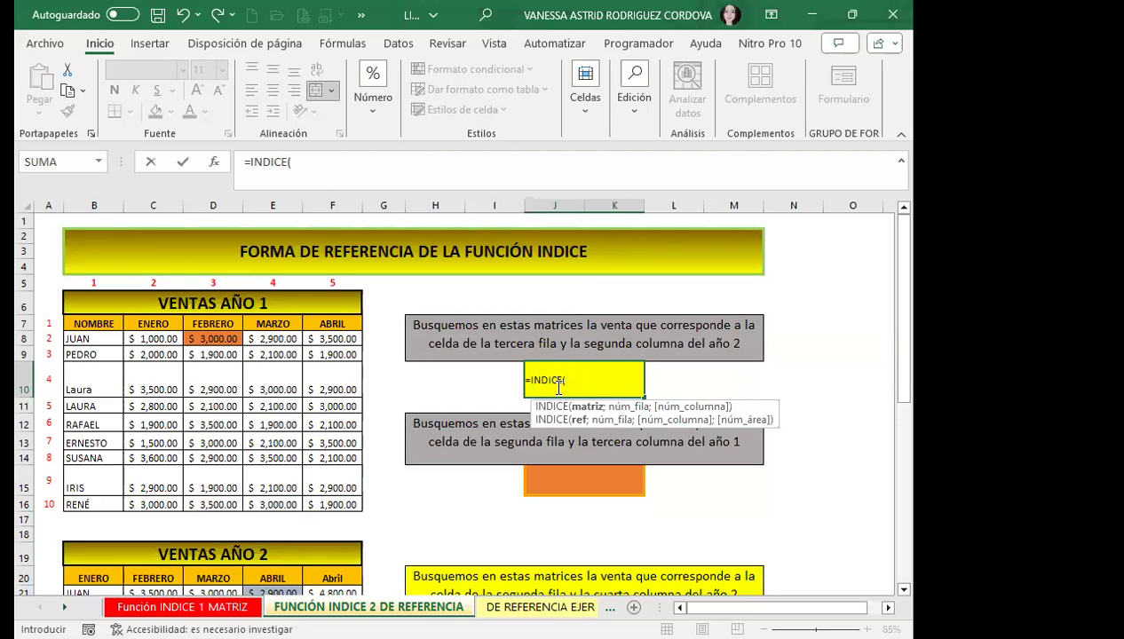
type("(")
Step: Select the Year 1 table B7:F16 as the formula's first reference
scroll(293, 417, "down", 2)
scroll(304, 453, "down", 1)
scroll(304, 458, "down", 2)
scroll(304, 457, "up", 3)
scroll(154, 300, "up", 1)
scroll(154, 300, "up", 1)
scroll(293, 313, "down", 2)
scroll(266, 328, "down", 1)
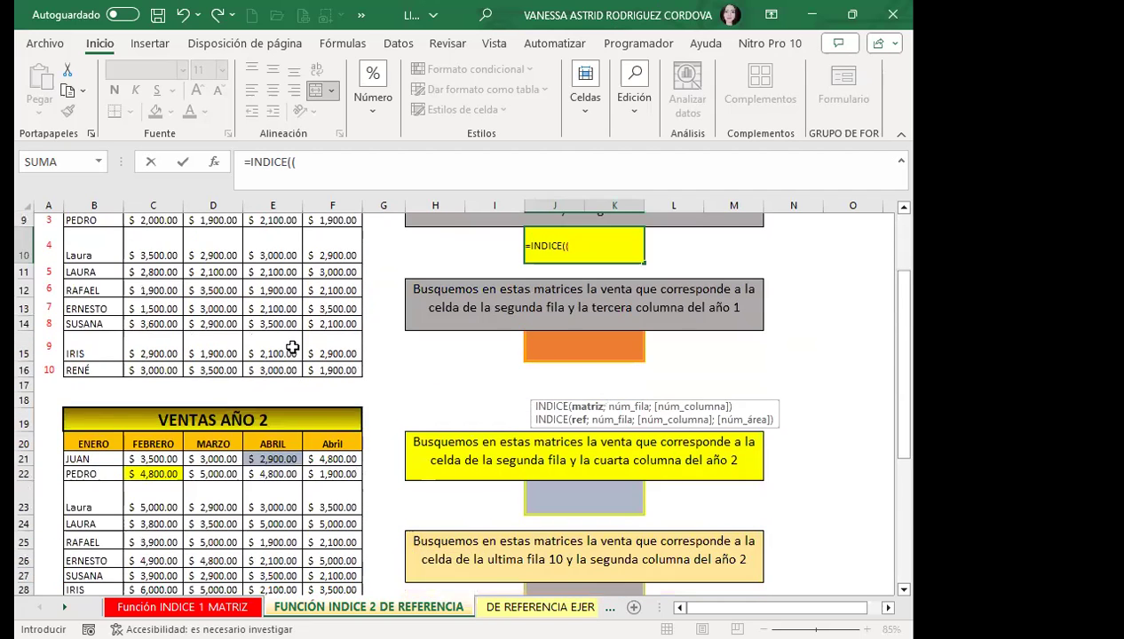
scroll(218, 343, "down", 1)
scroll(283, 344, "up", 3)
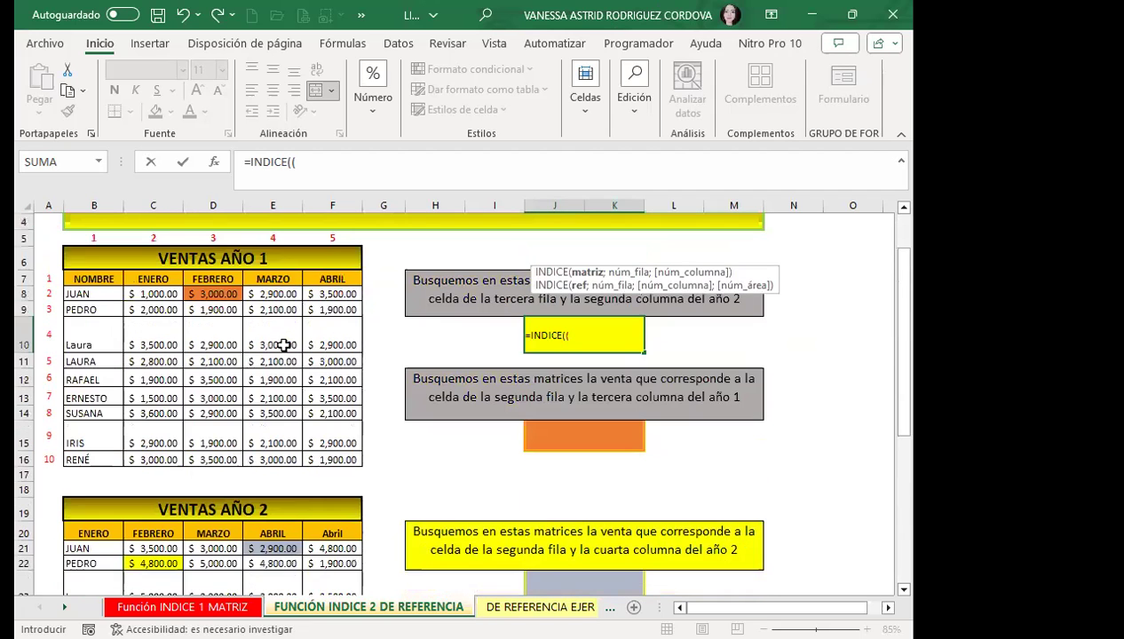
scroll(284, 345, "up", 1)
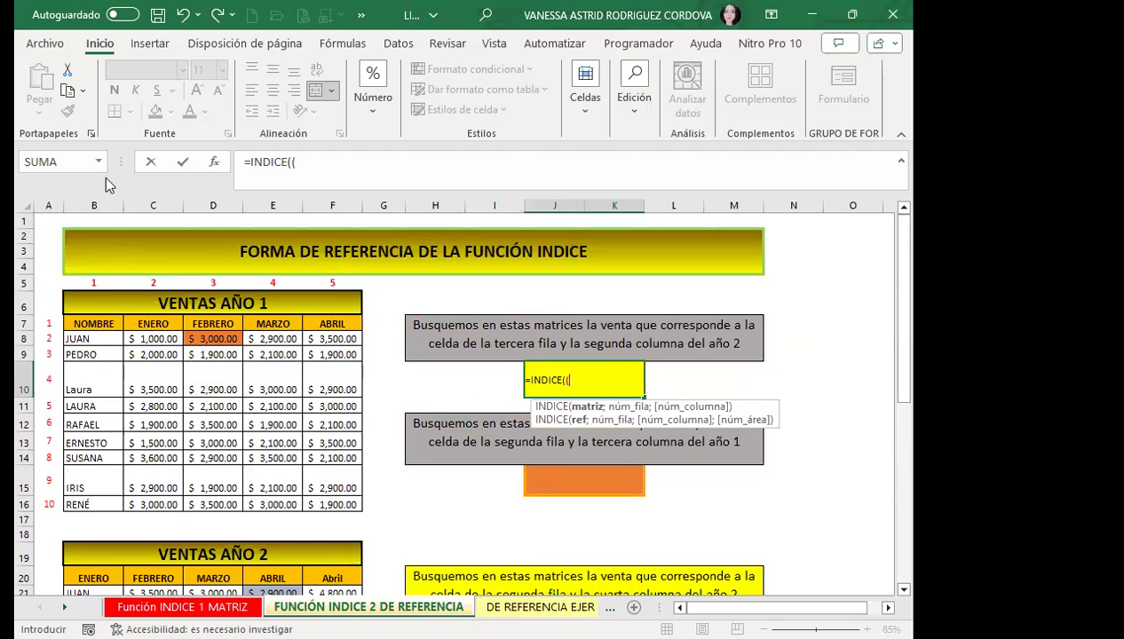
left_click(117, 326)
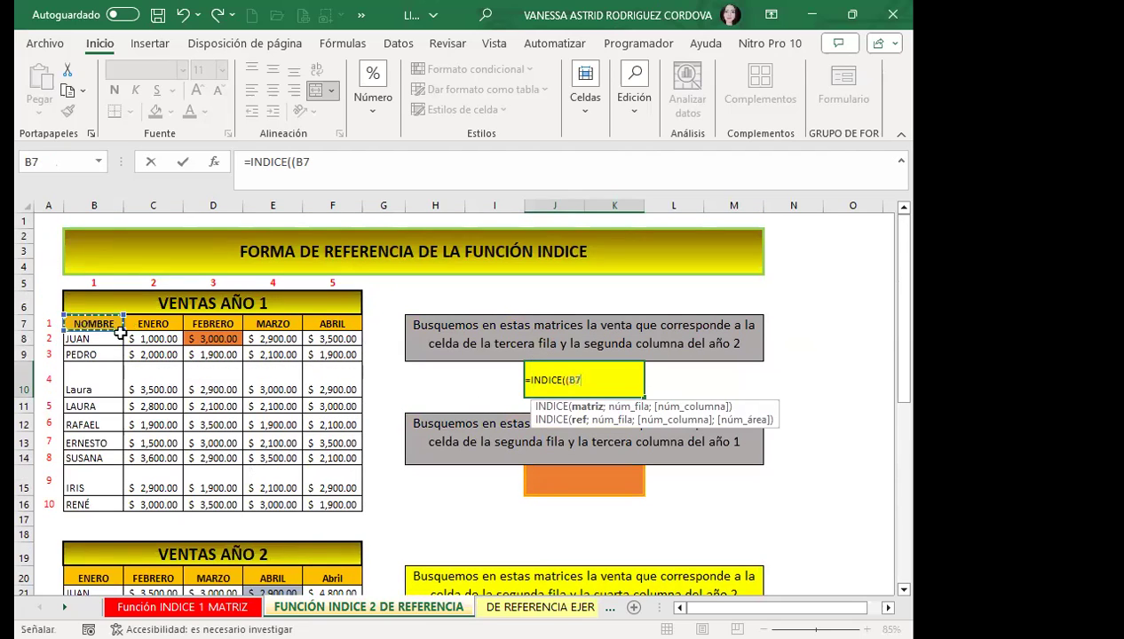
left_click_drag(121, 332, 352, 495)
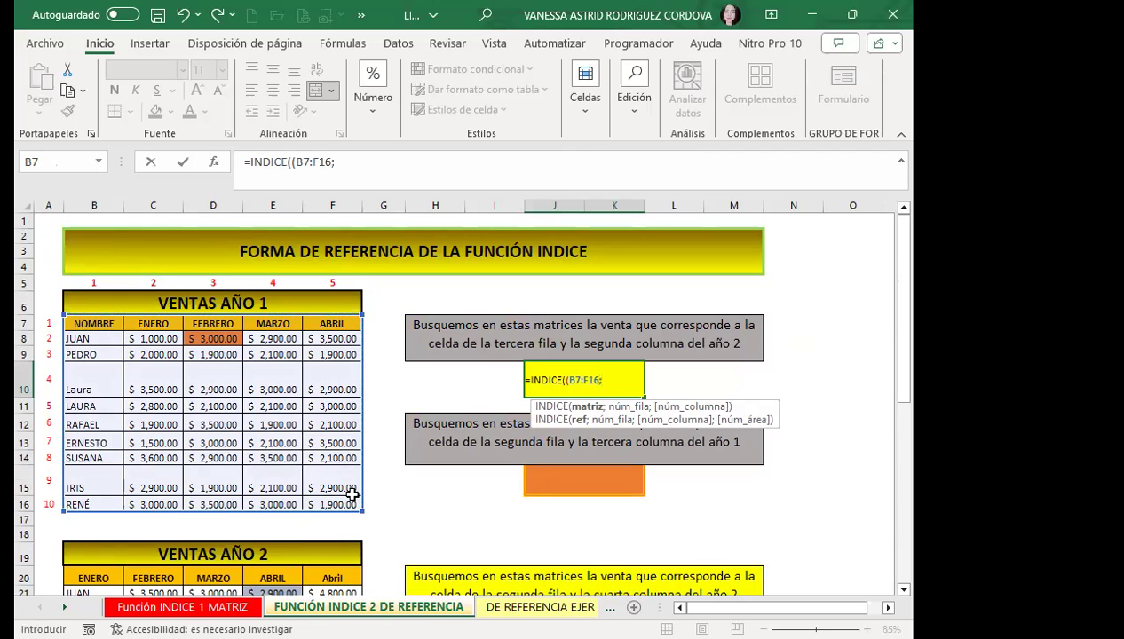
Step: Add the Year 2 table B20:F31 as a second reference and remove the extra parenthesis
scroll(284, 451, "down", 2)
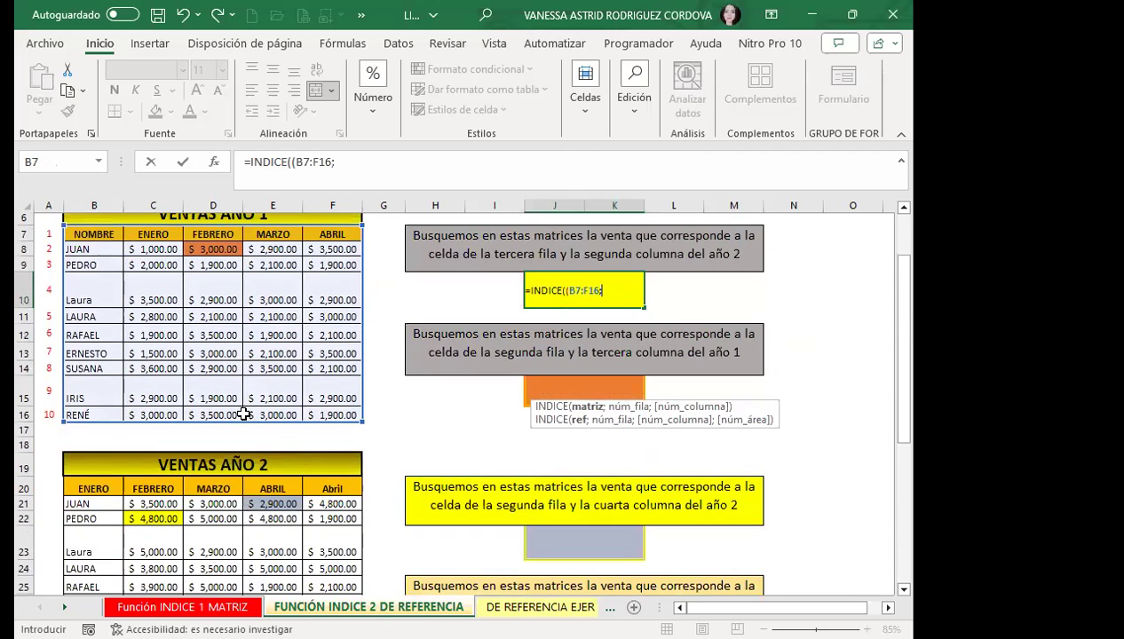
scroll(242, 413, "down", 3)
left_click_drag(93, 341, 142, 342)
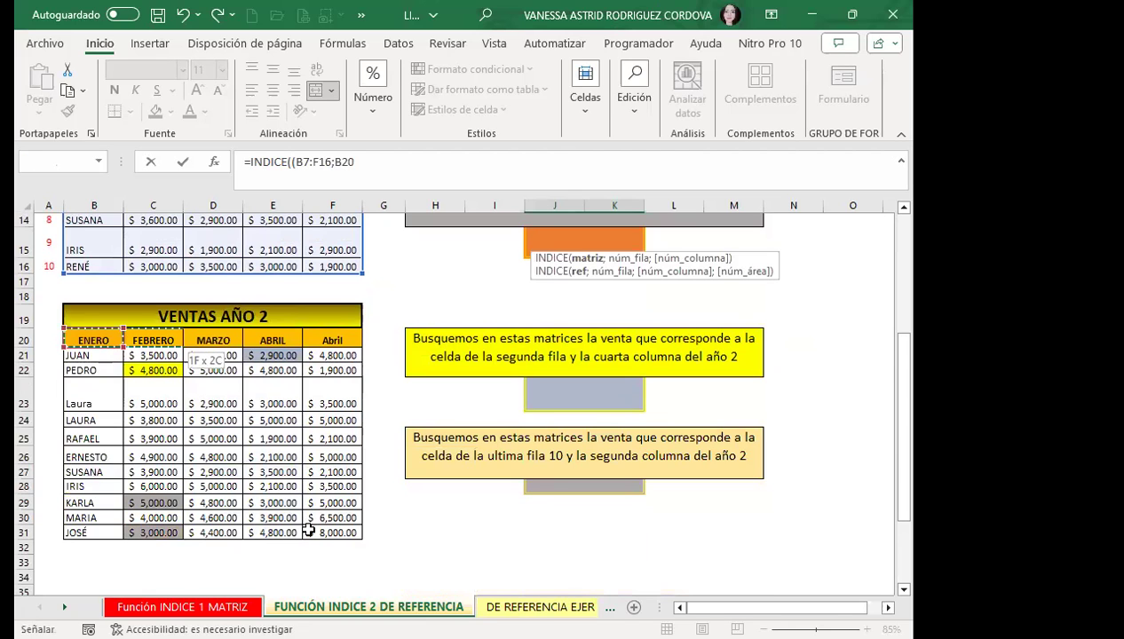
left_click_drag(297, 480, 308, 530)
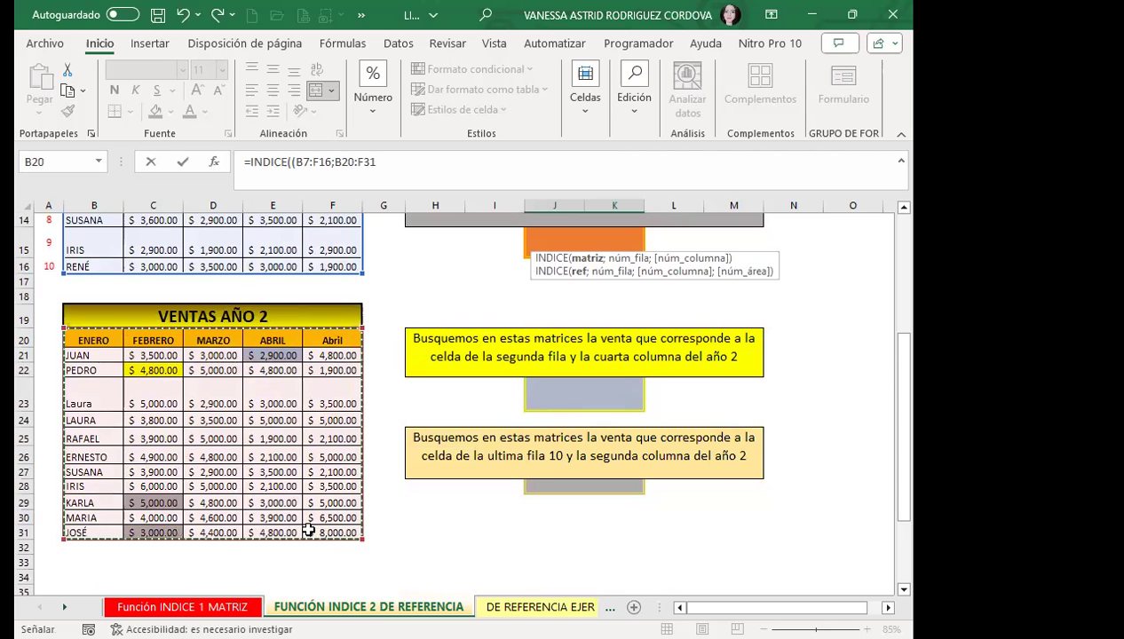
scroll(539, 364, "up", 3)
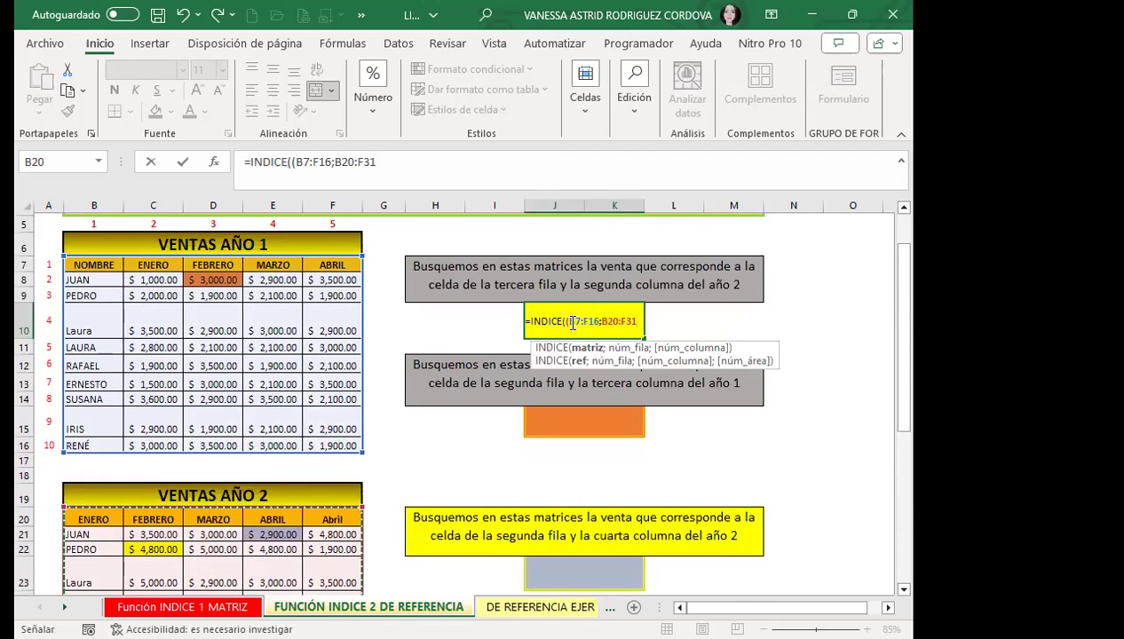
left_click(570, 320)
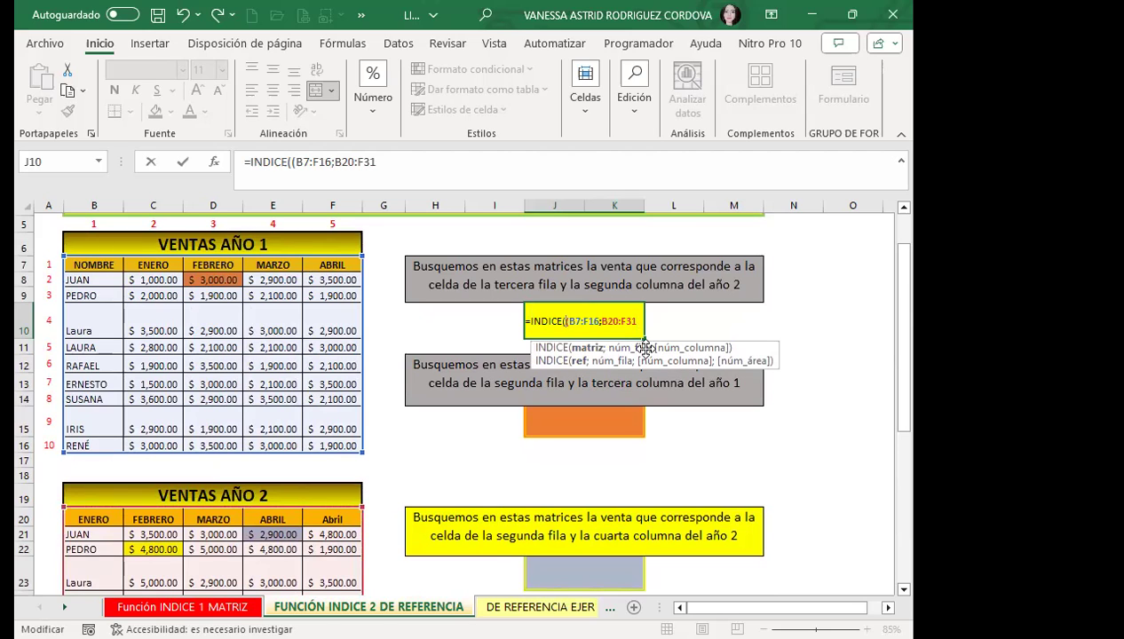
key("BackSpace")
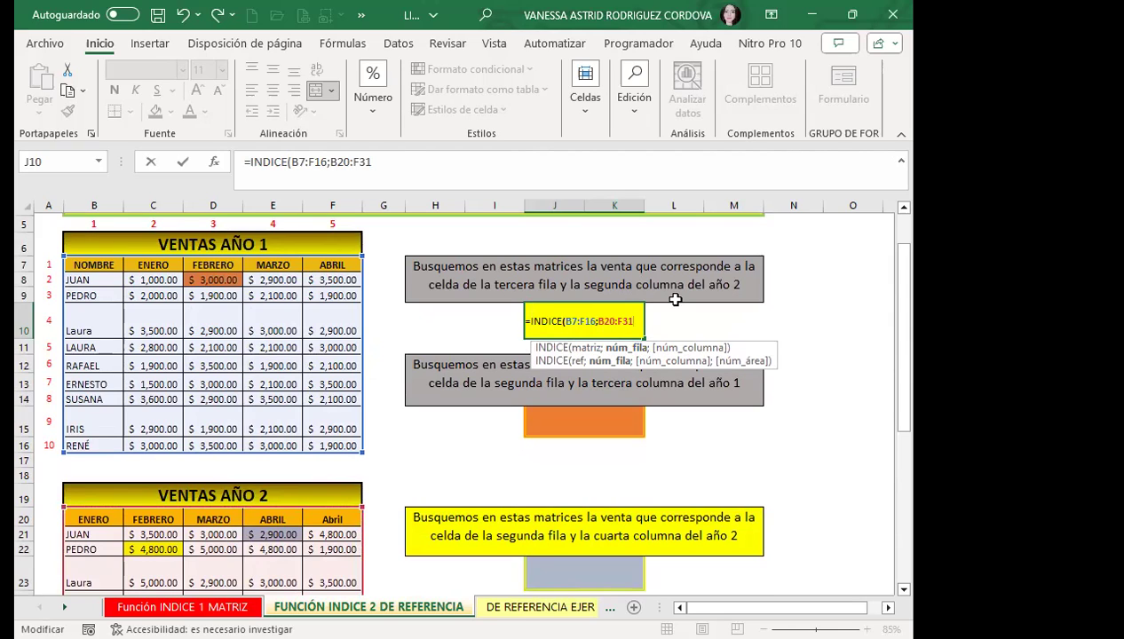
Step: Append ;3;2;2) to J10's formula and enter it, getting the 'demasiados argumentos' warning
type(";")
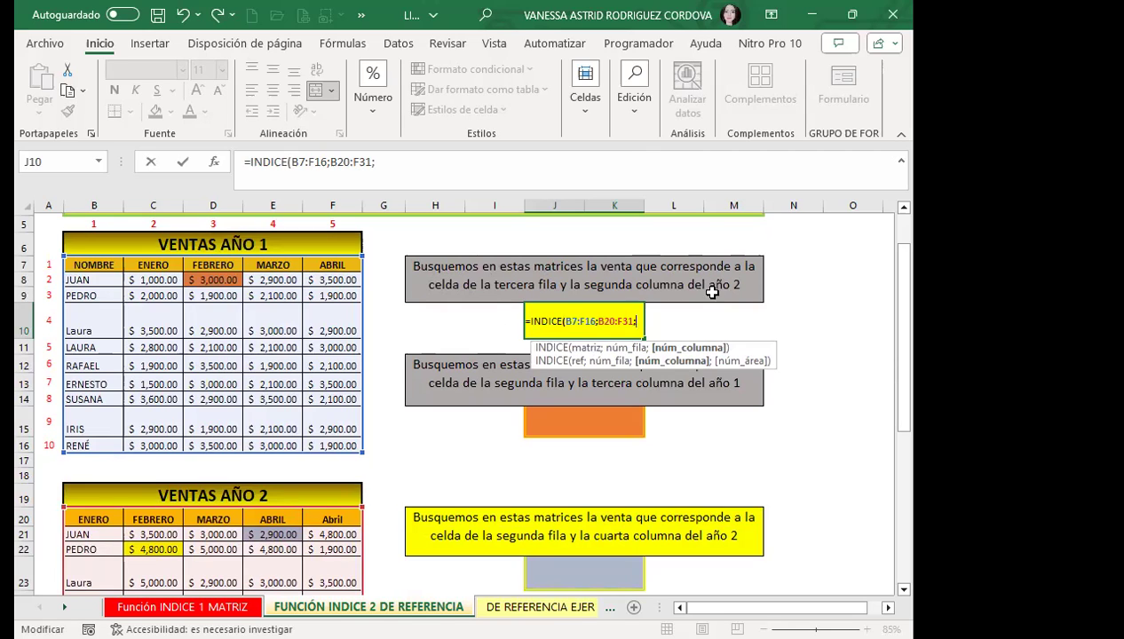
type("3")
type(";")
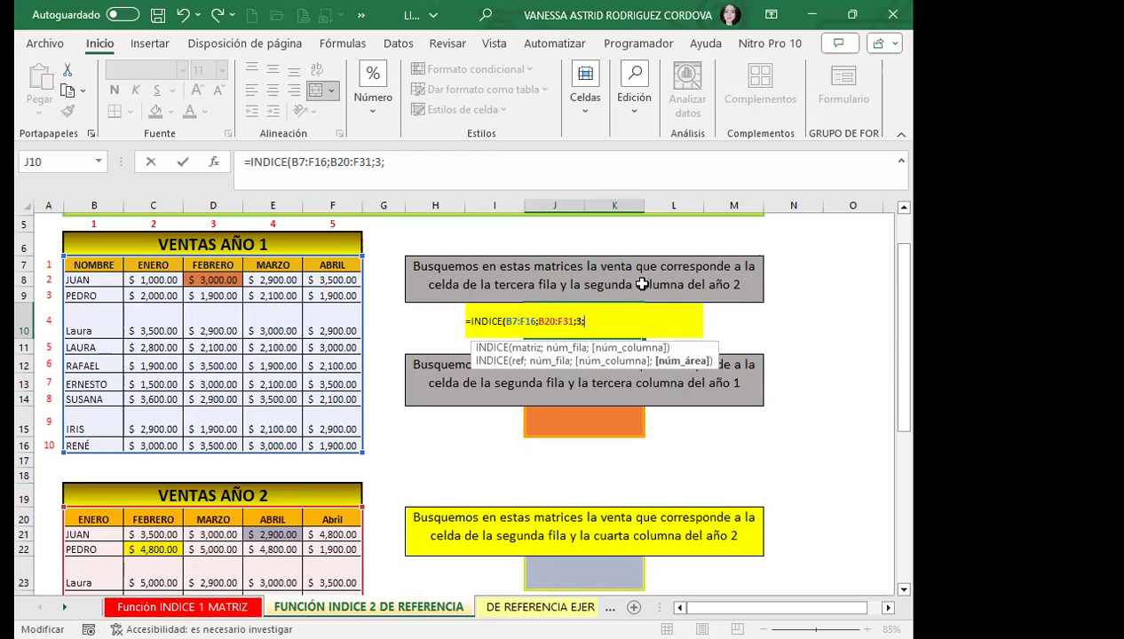
type("2;")
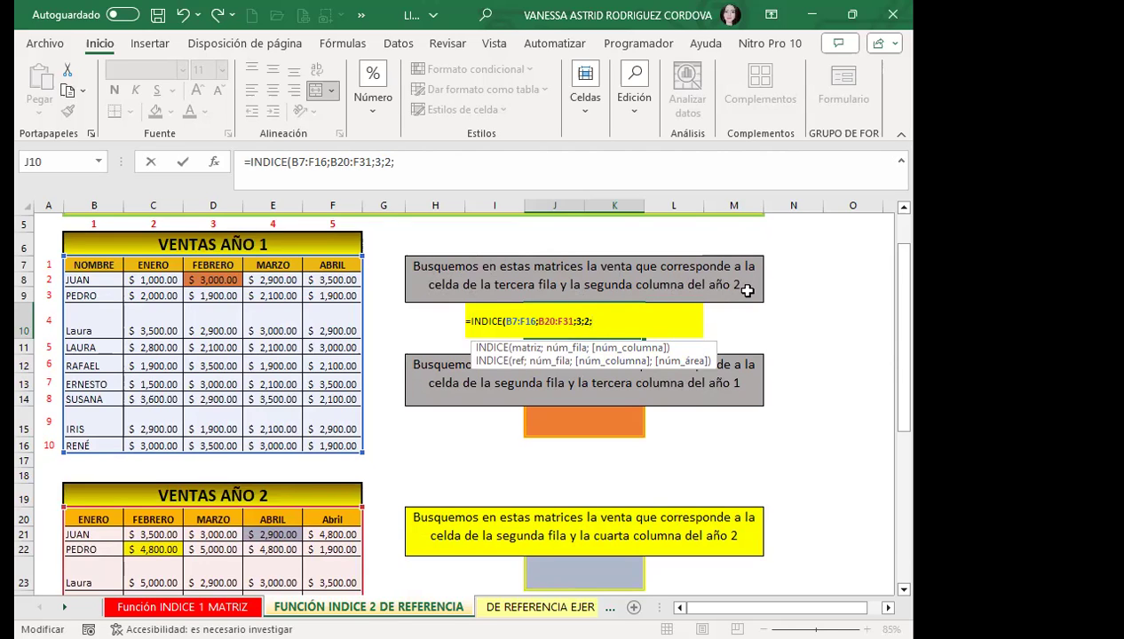
scroll(292, 367, "down", 2)
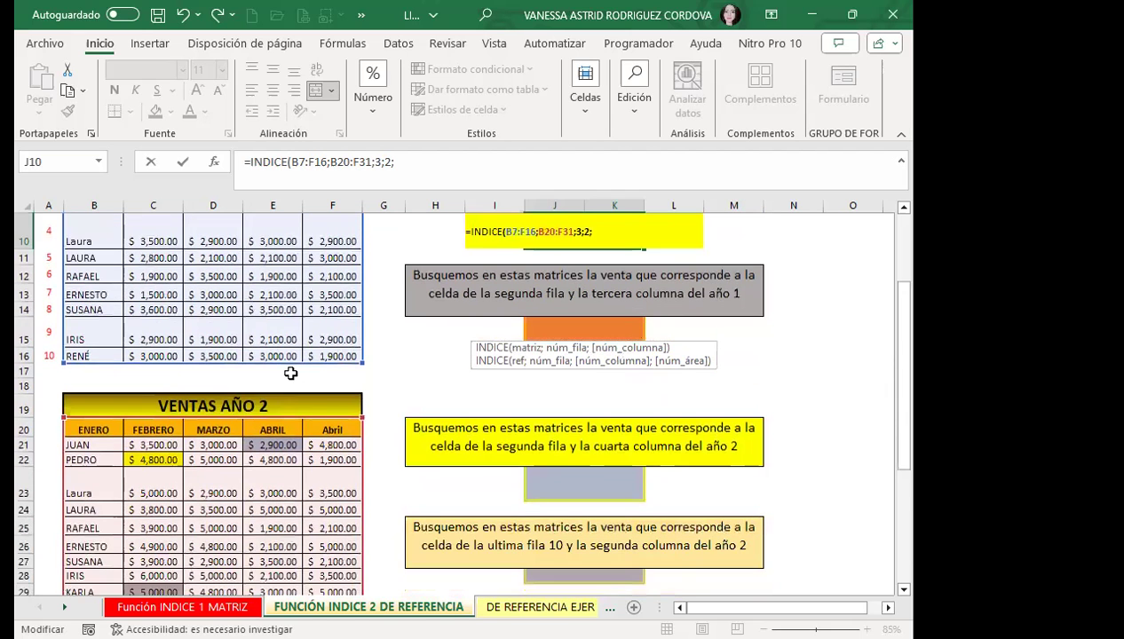
scroll(195, 379, "down", 1)
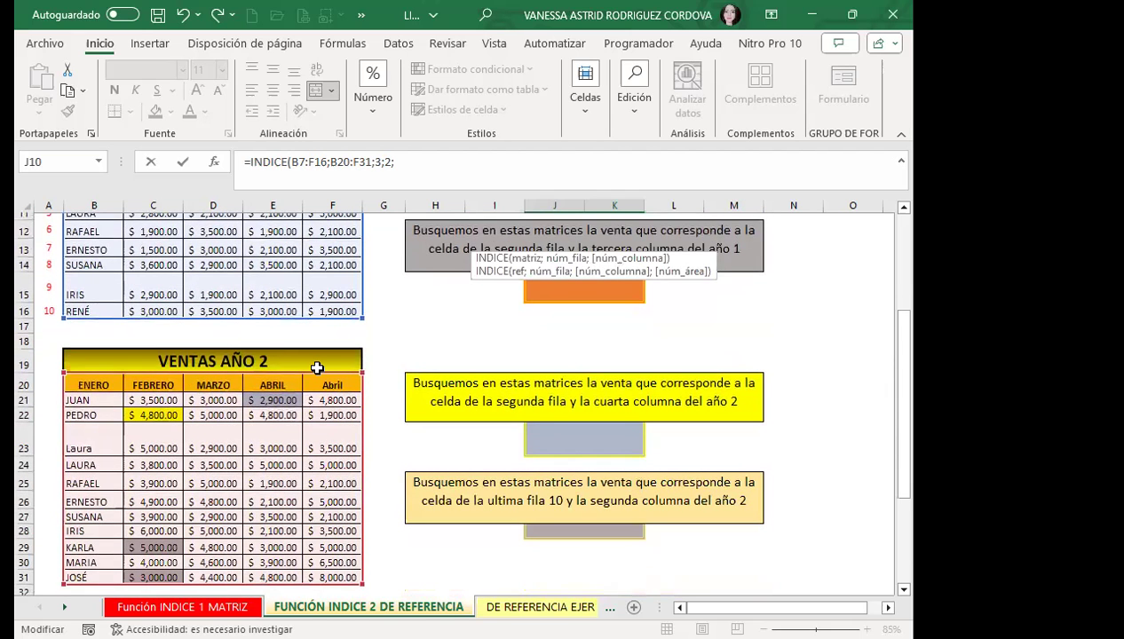
scroll(317, 368, "up", 2)
scroll(306, 335, "up", 1)
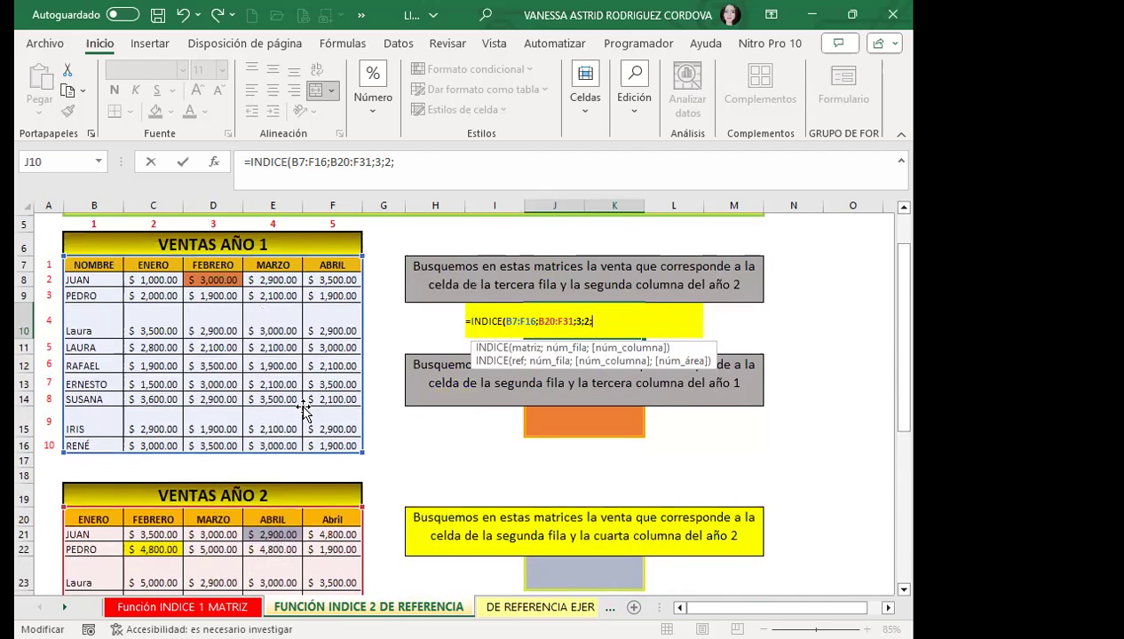
scroll(303, 406, "down", 2)
scroll(304, 410, "down", 2)
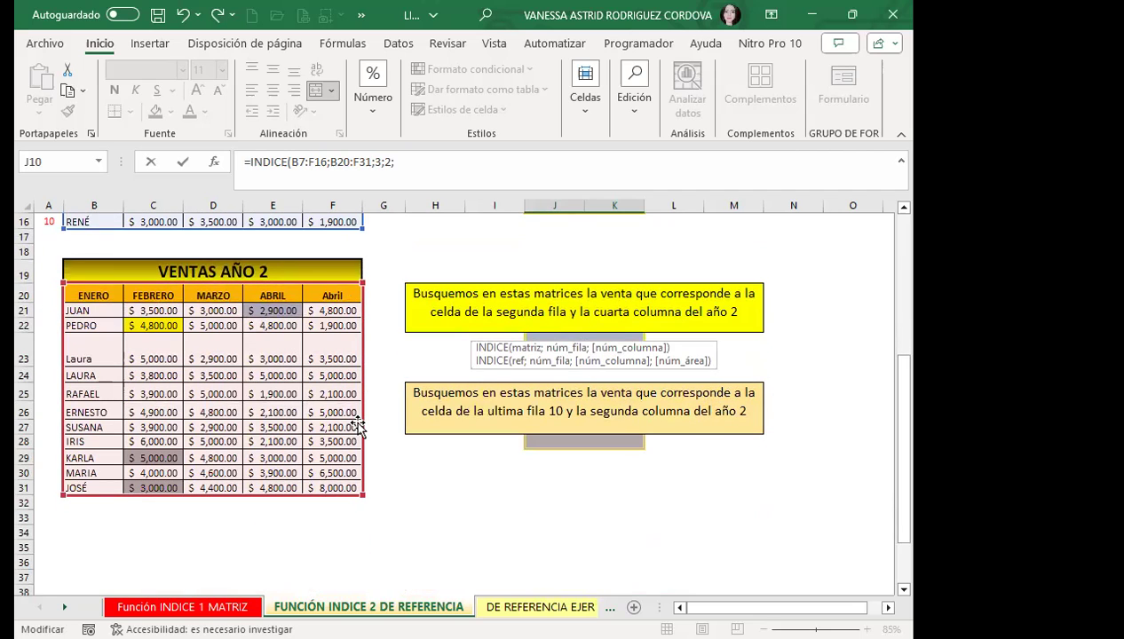
scroll(357, 426, "up", 2)
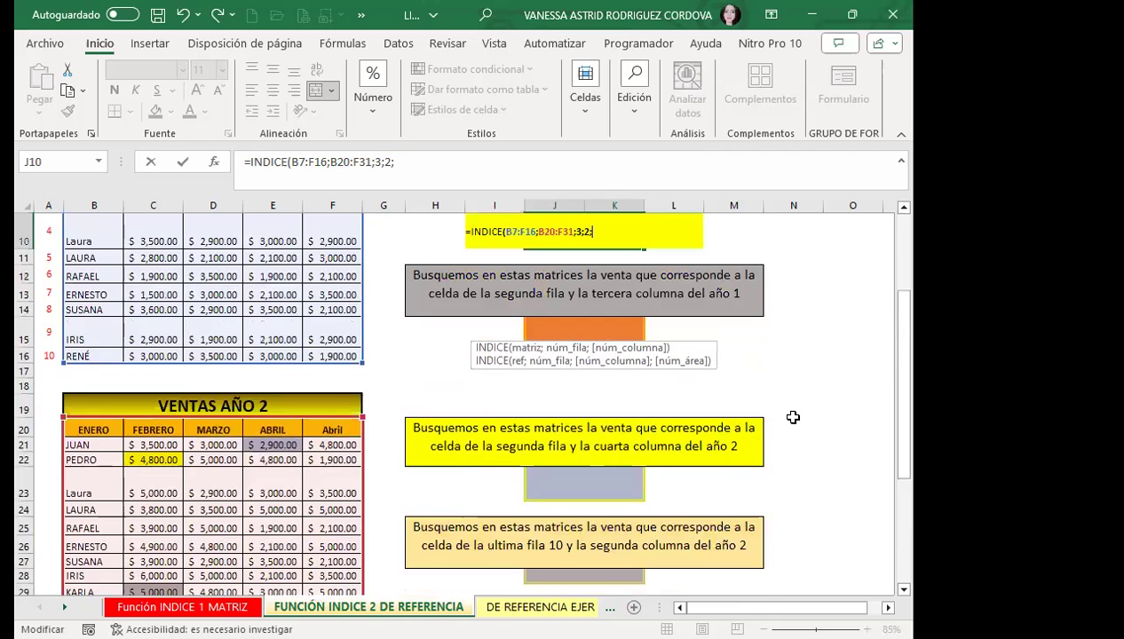
scroll(795, 398, "up", 2)
type("2")
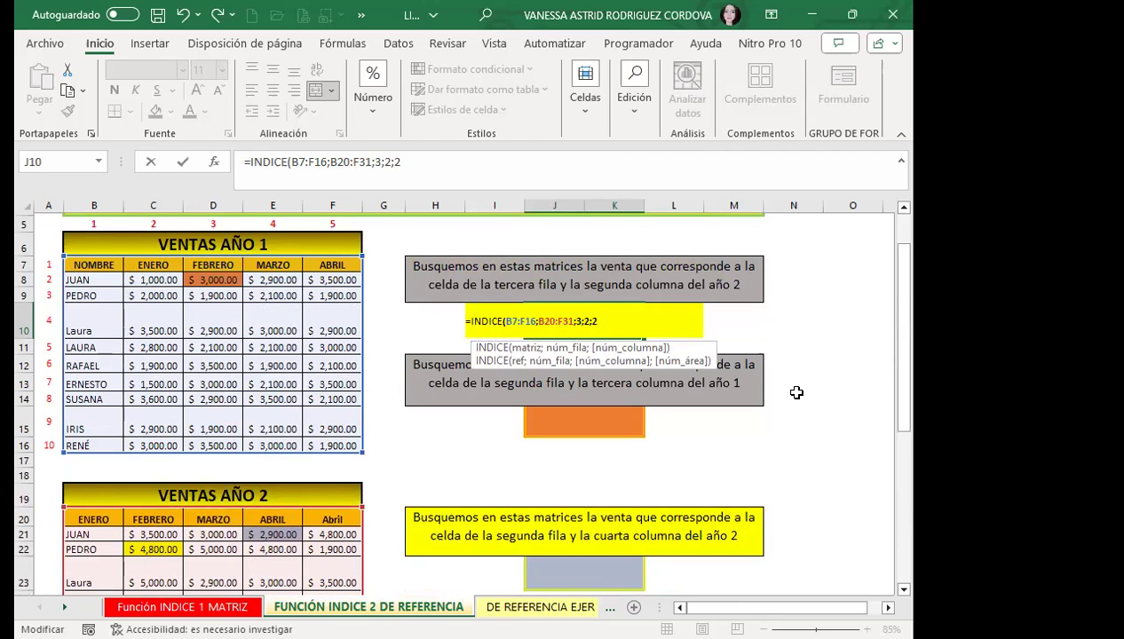
type(")")
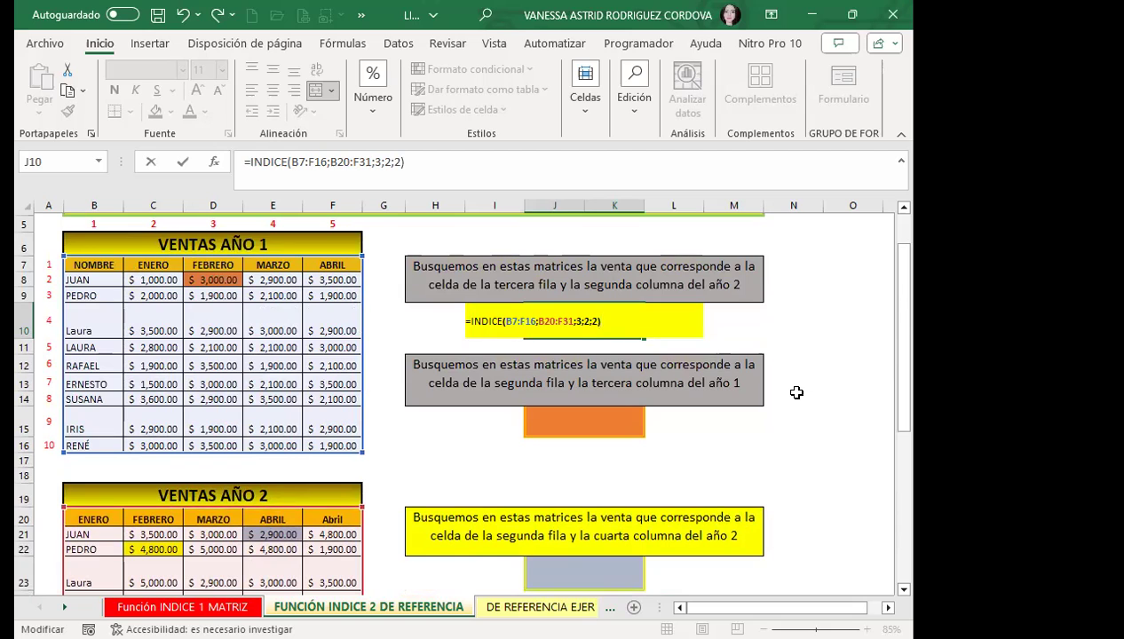
key("Return")
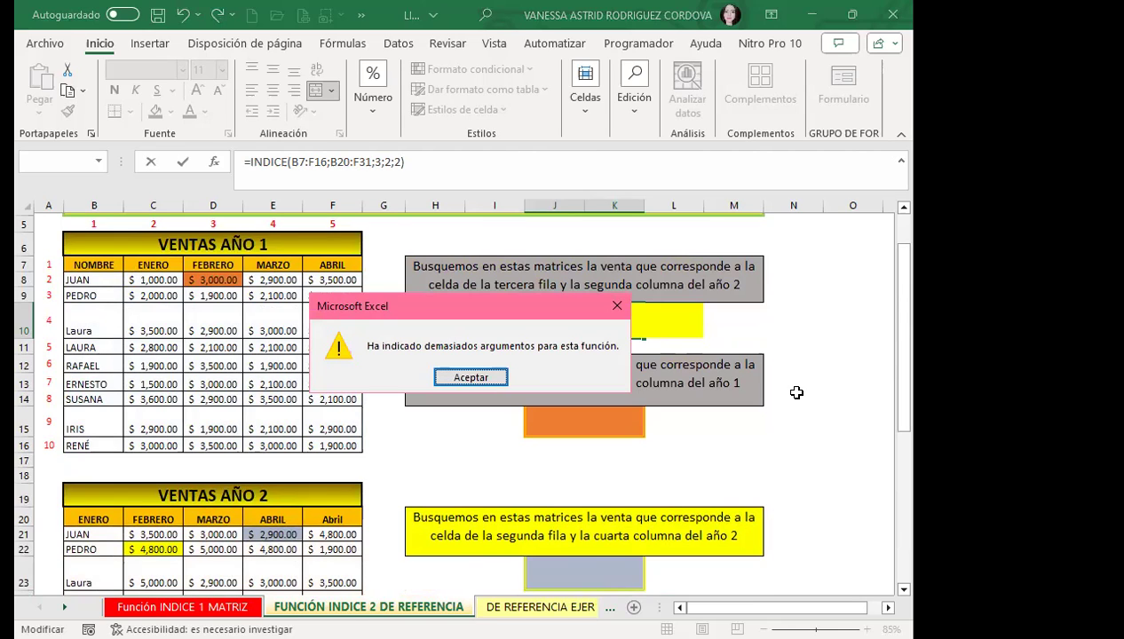
Step: Add an opening parenthesis before B7:F16 in J10, retry, and dismiss the formula error
key("Return")
key("Right")
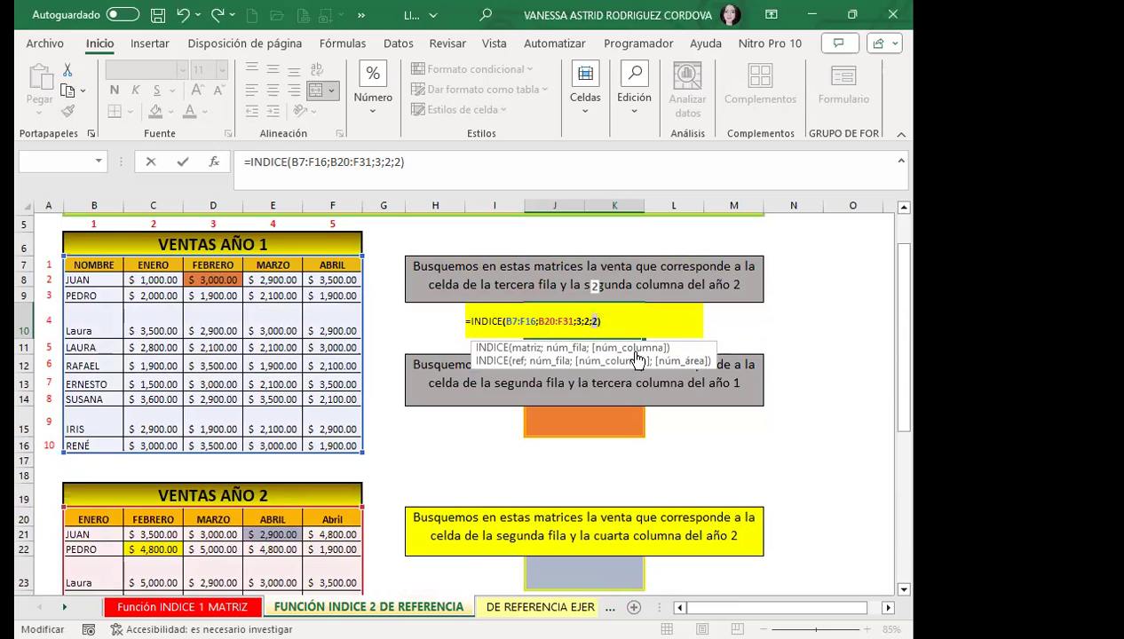
left_click(510, 323)
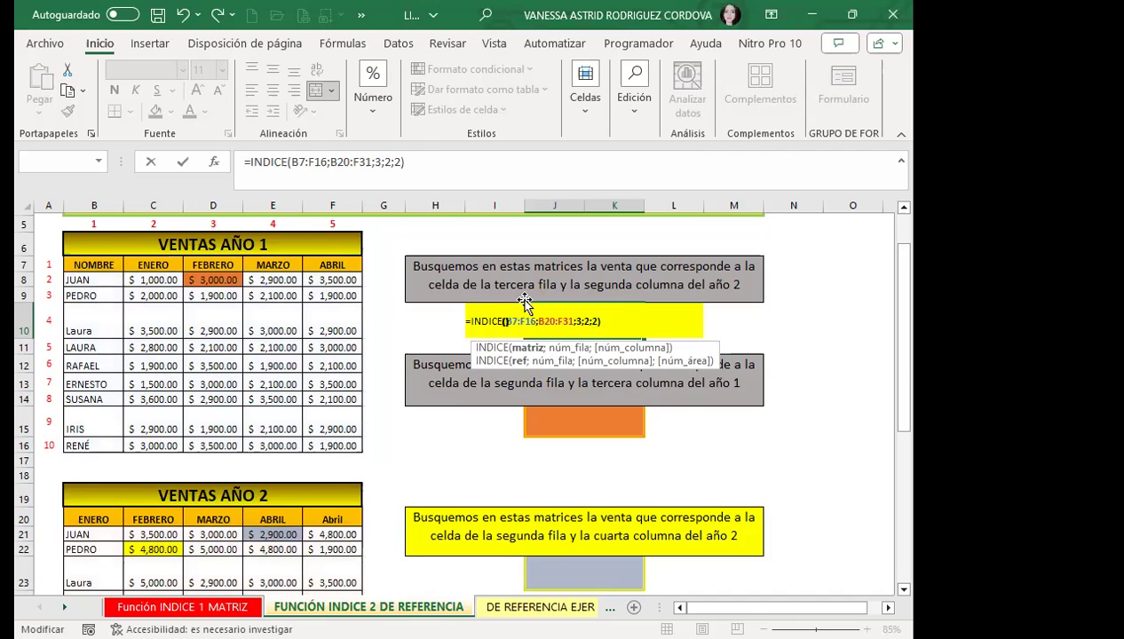
type(")")
key("BackSpace")
type("(")
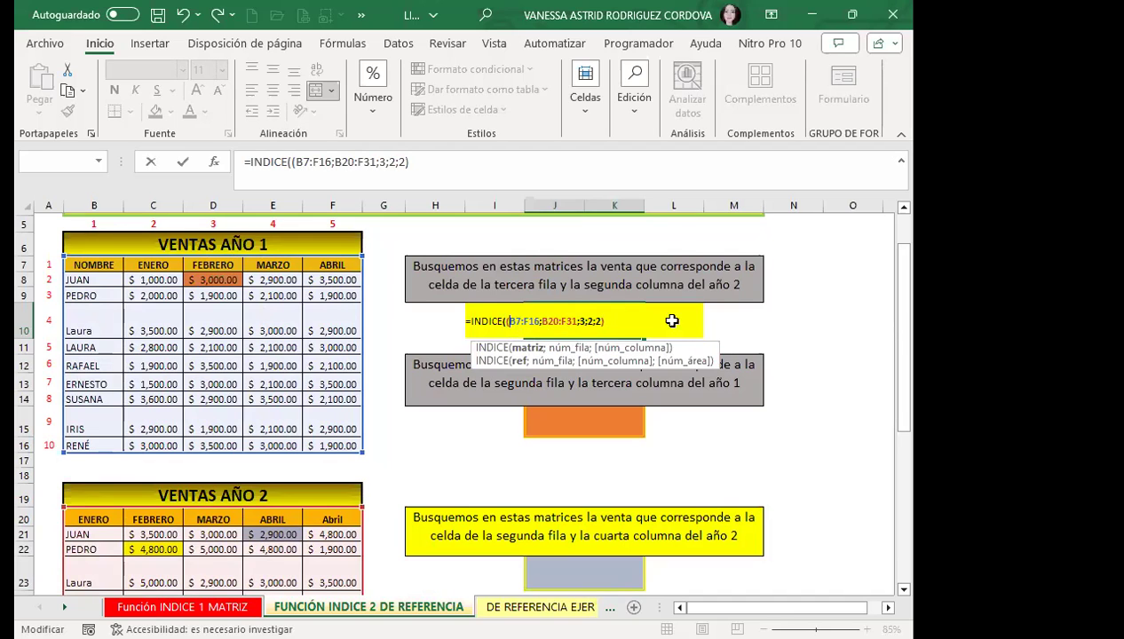
key("Return")
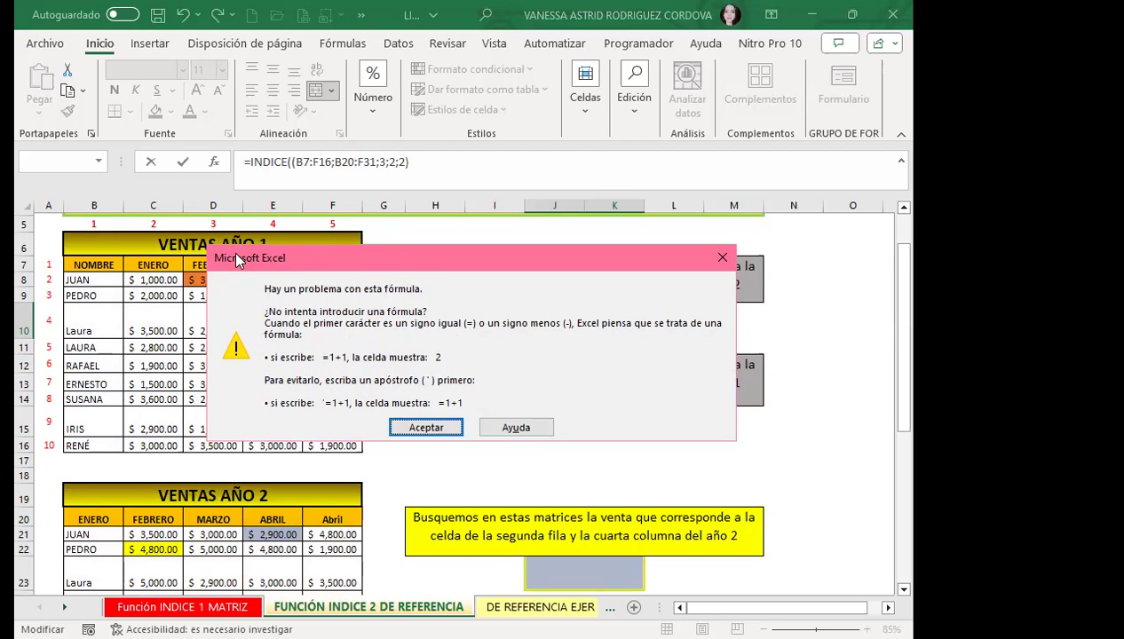
left_click(425, 428)
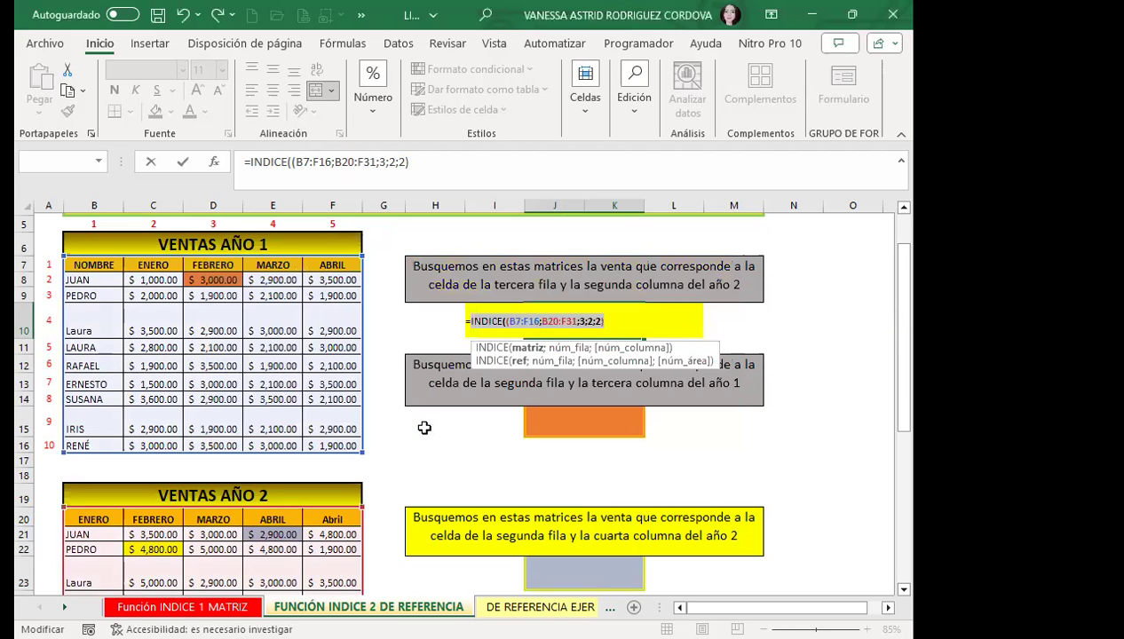
left_click(573, 318)
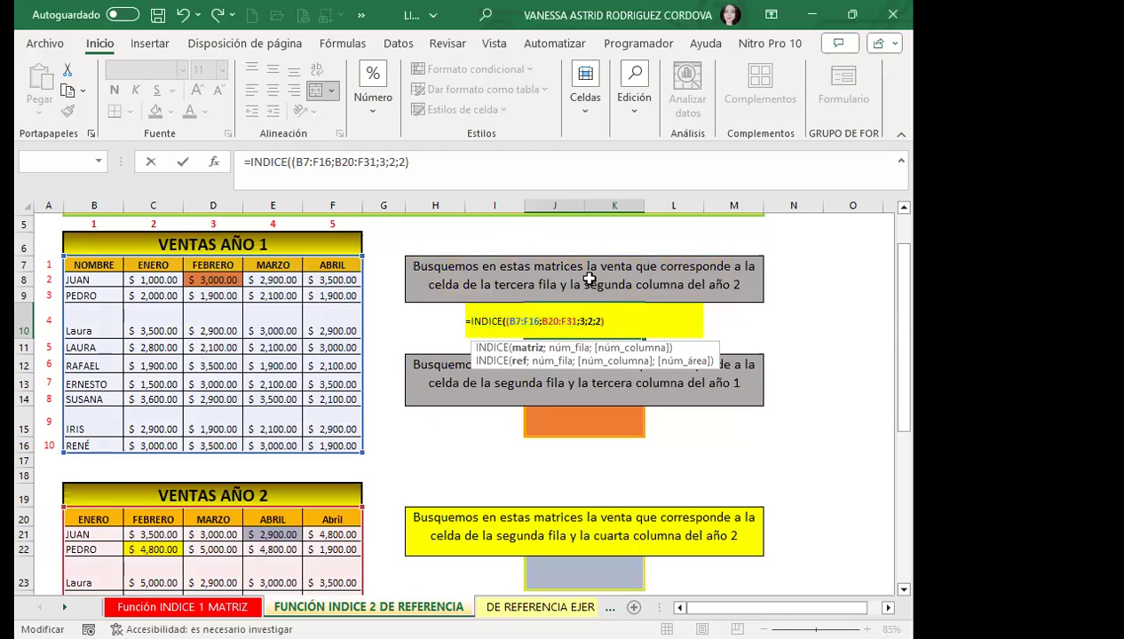
Step: Close the reference list after F31 so J10 returns 4,800.00, then check the Año 2 table
type(")")
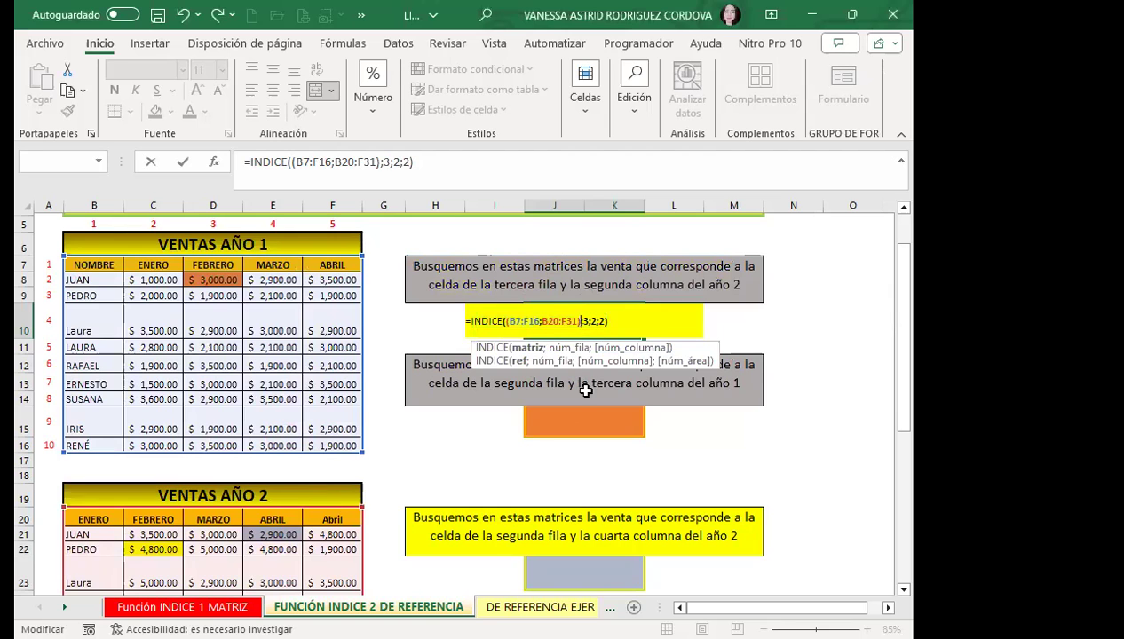
key("ctrl+Return")
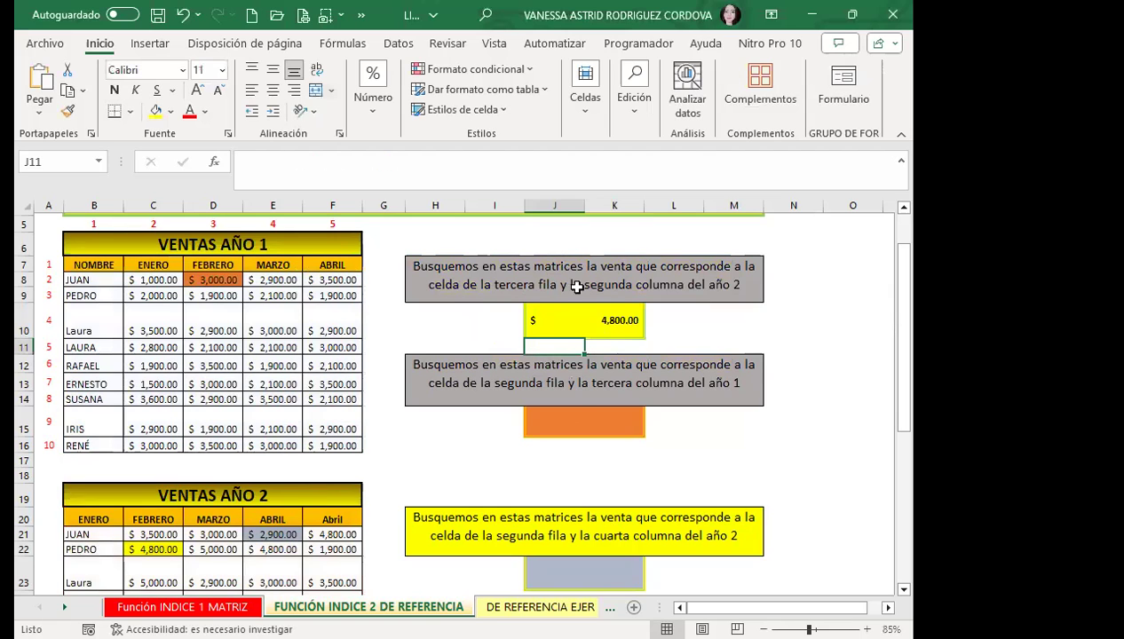
scroll(293, 444, "down", 1)
scroll(293, 462, "down", 1)
scroll(222, 444, "down", 1)
left_click(142, 414)
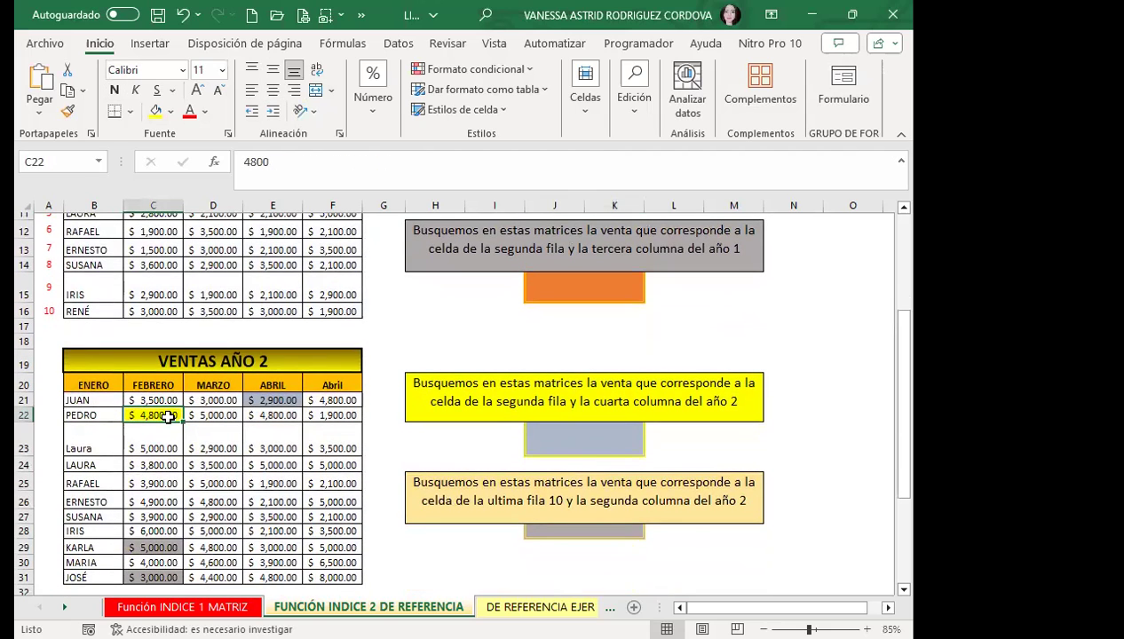
scroll(407, 436, "up", 2)
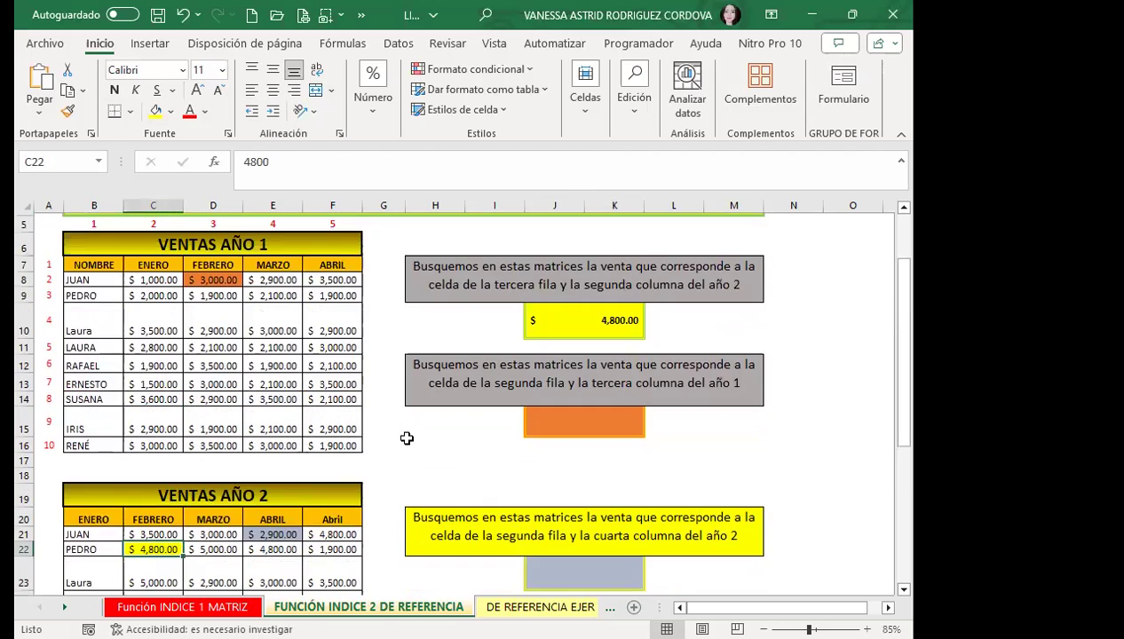
left_click(563, 321)
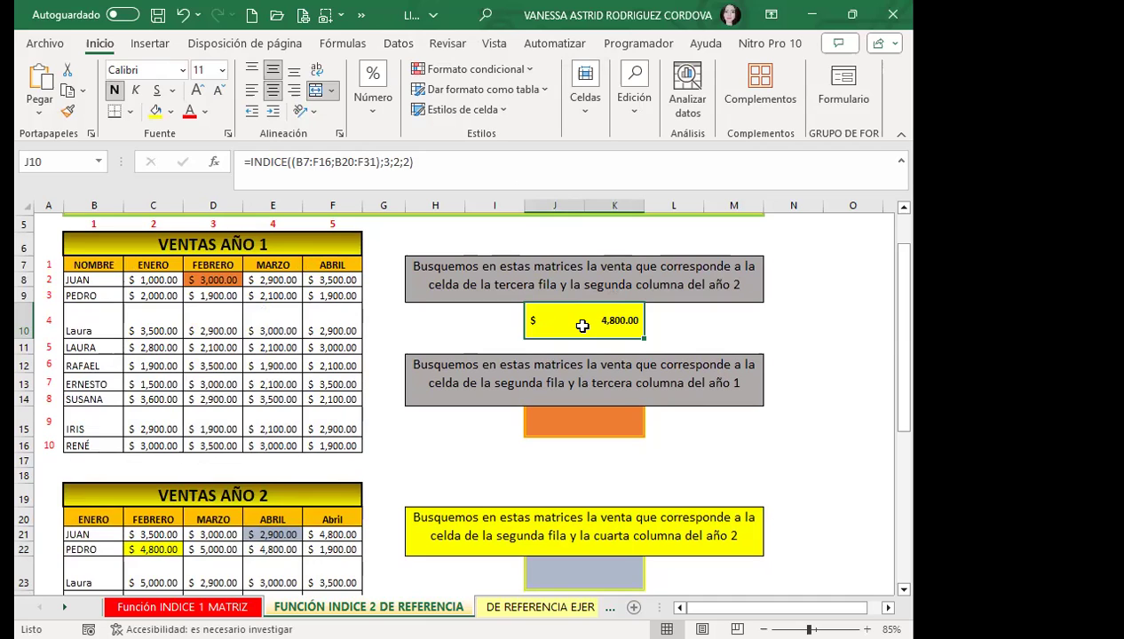
Step: Delete the last closing parenthesis of J10's formula and re-enter it to prompt a correction
double_click(583, 319)
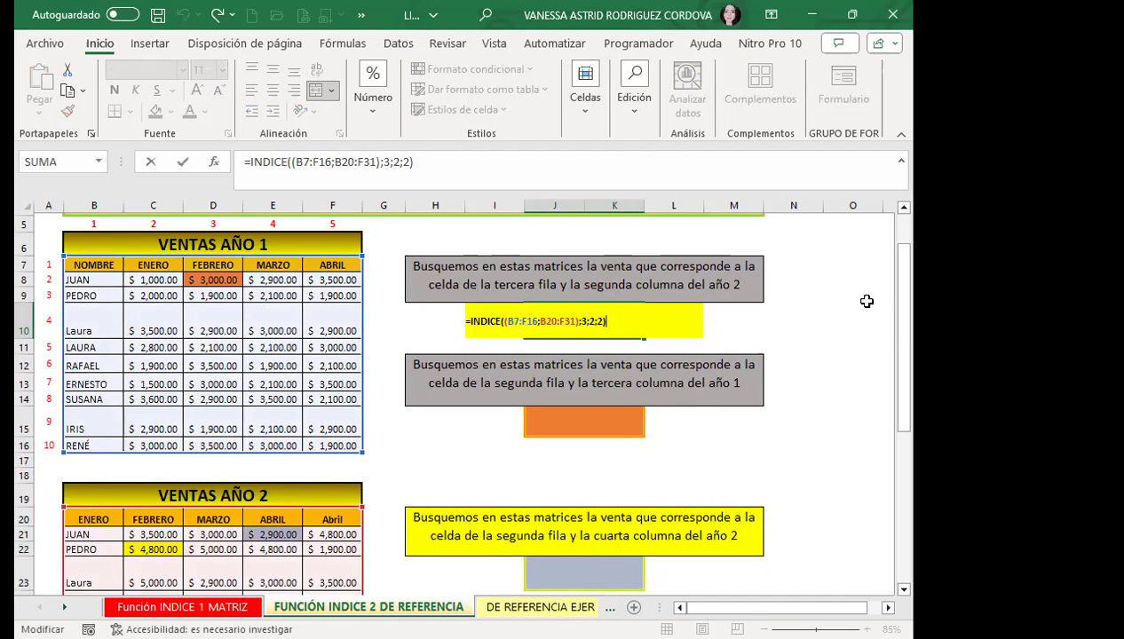
key("BackSpace")
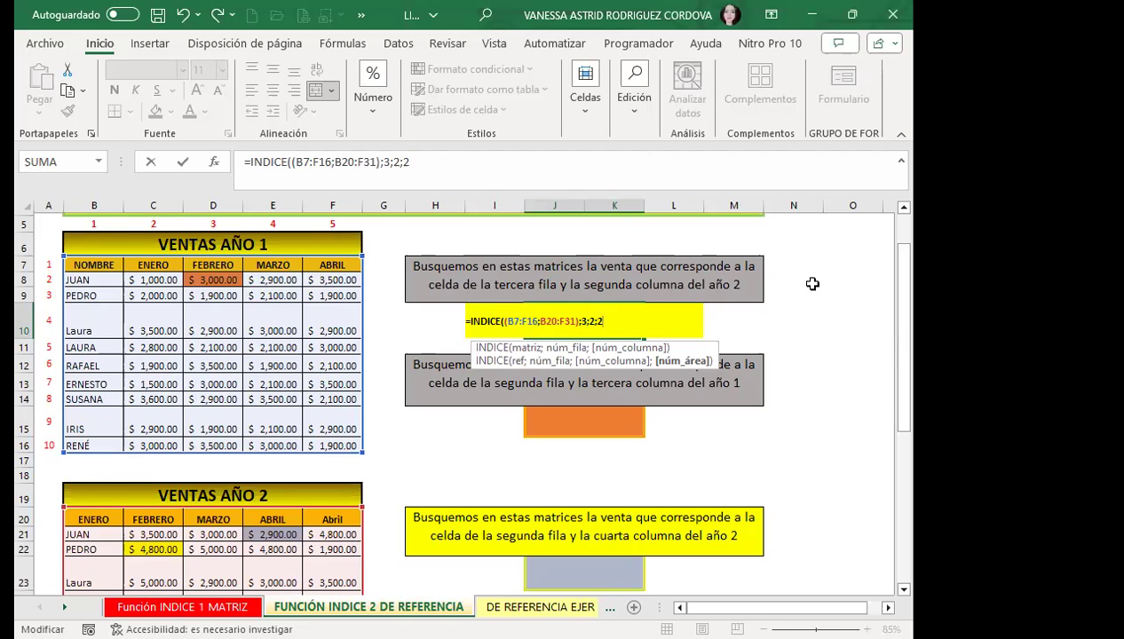
key("Return")
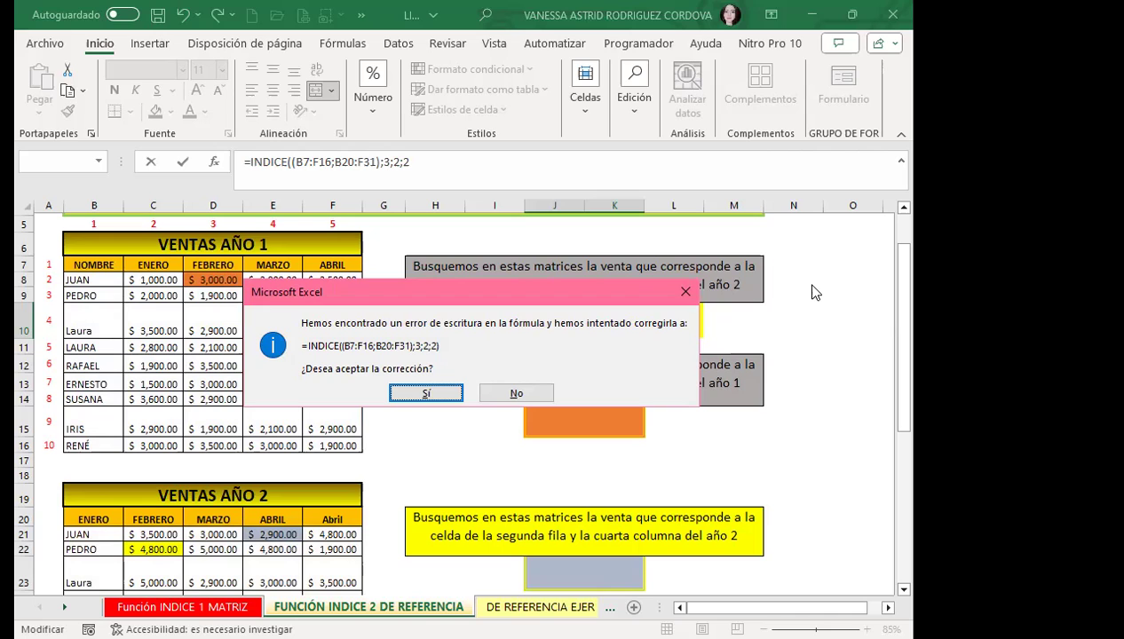
Step: Accept Excel's correction and reselect J10 to confirm =INDICE((B7:F16;B20:F31);3;2;2) showing $4,800.00
left_click(425, 396)
left_click(615, 332)
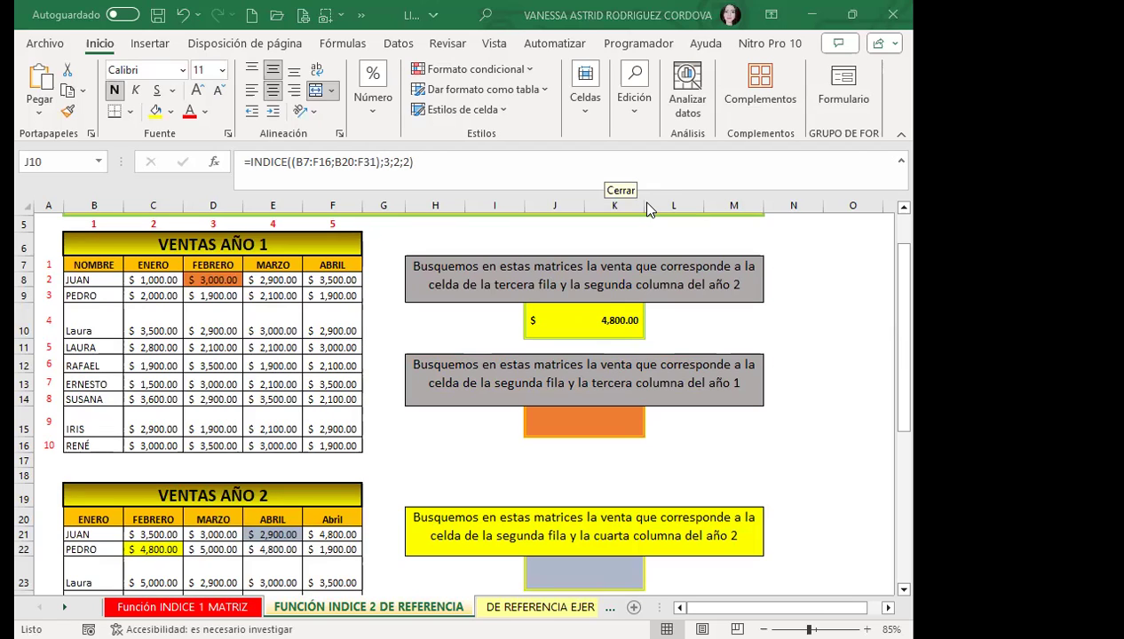
Step: In J15 start =INDICE(( with the Year 1 table B7:F16 as the first reference
left_click(564, 416)
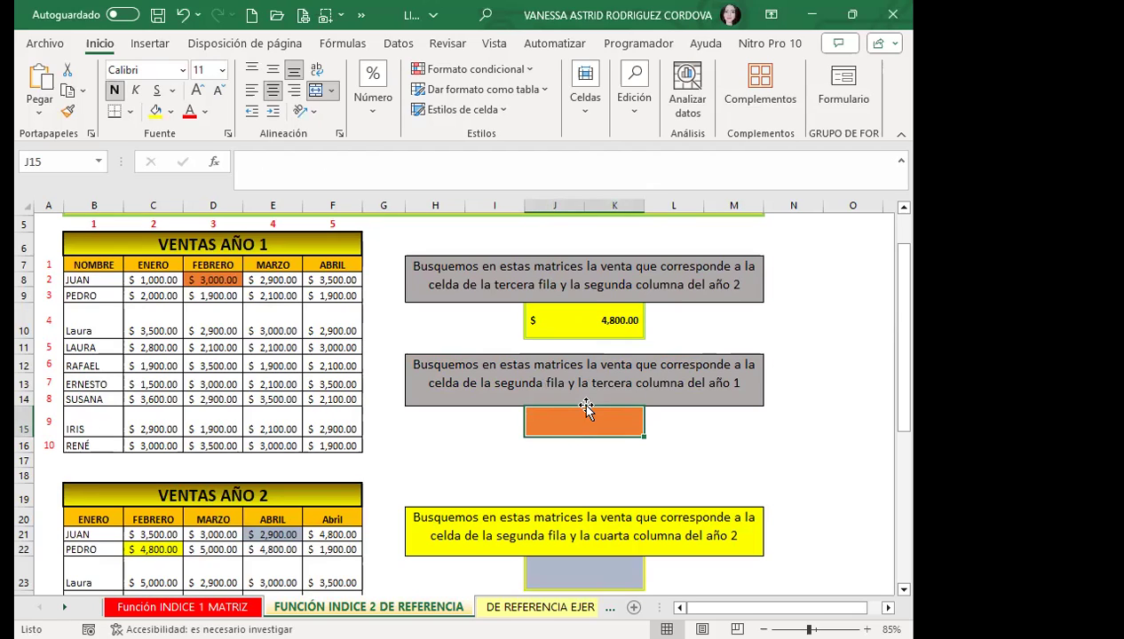
type("=")
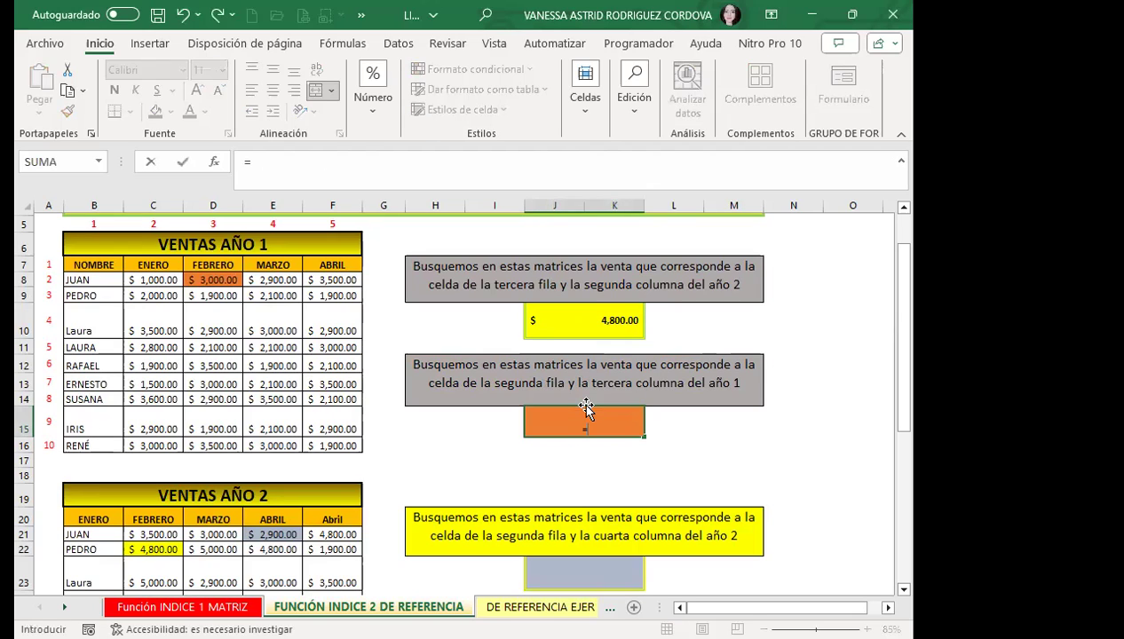
type("I")
type("ND")
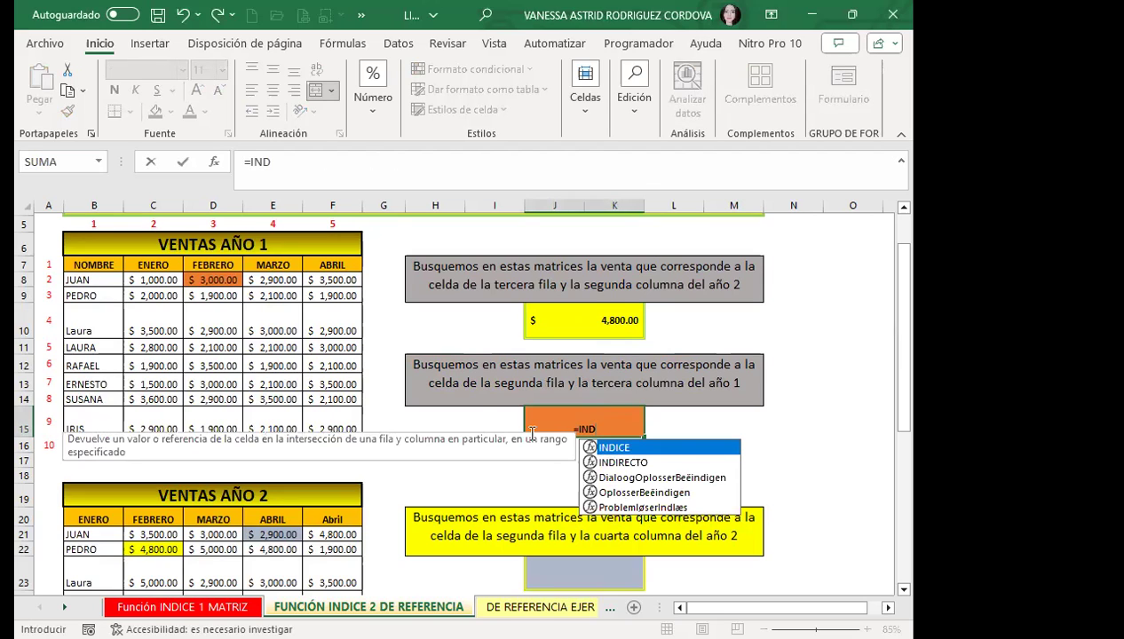
key("Tab")
type("(")
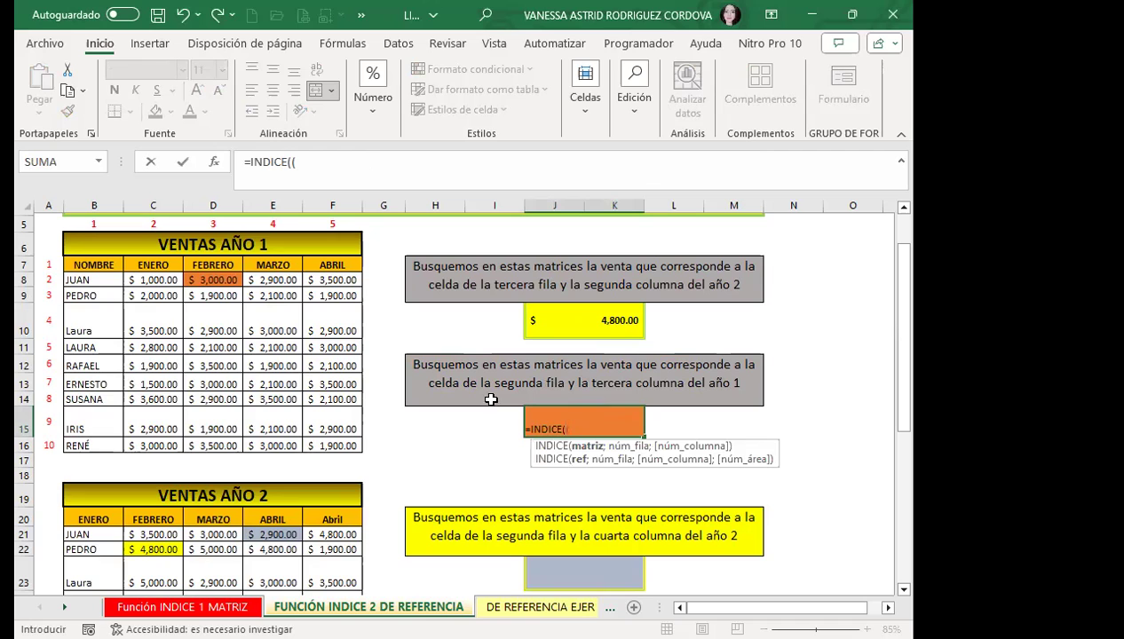
left_click(95, 263)
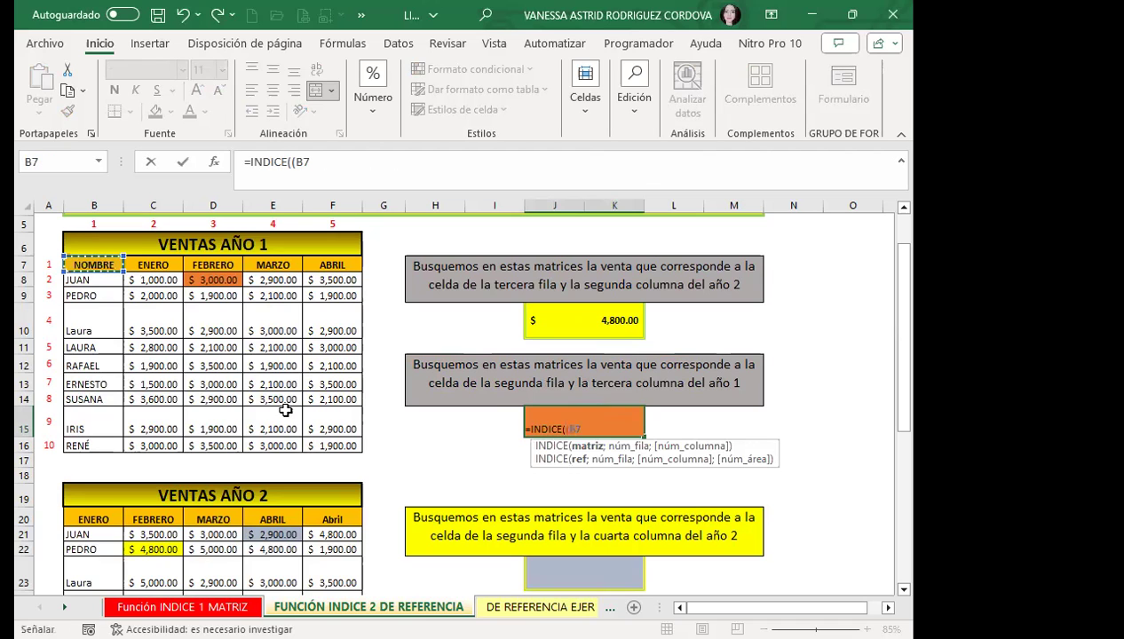
left_click(323, 444, "shift")
type(";")
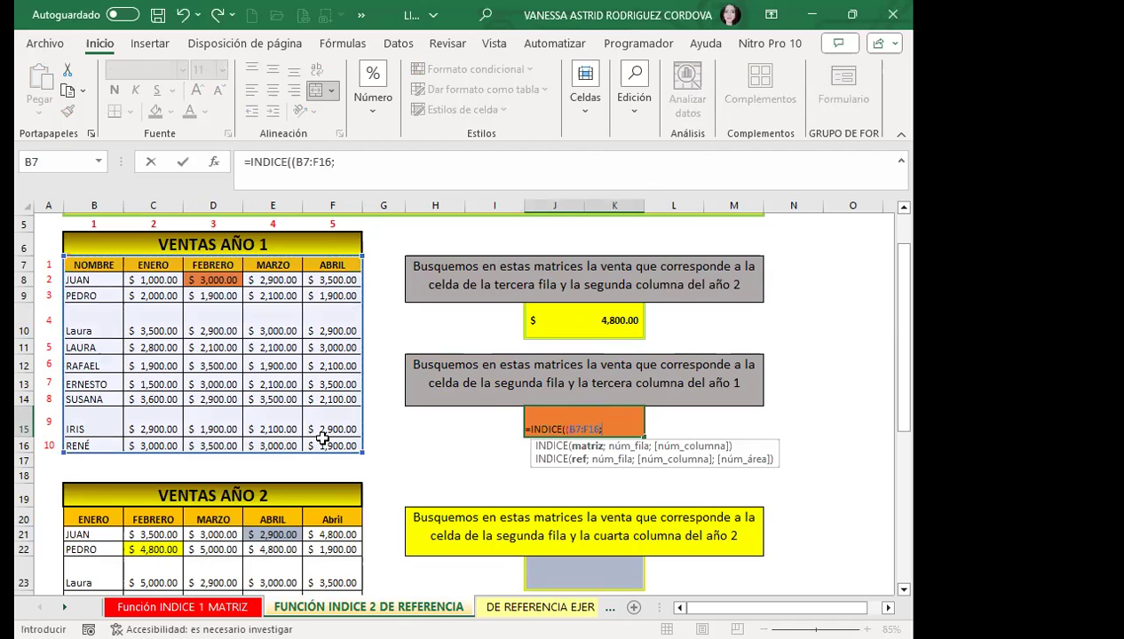
Step: Add B20:F31, close the list and finish with row 2, column 3, area 1
scroll(172, 463, "down", 1)
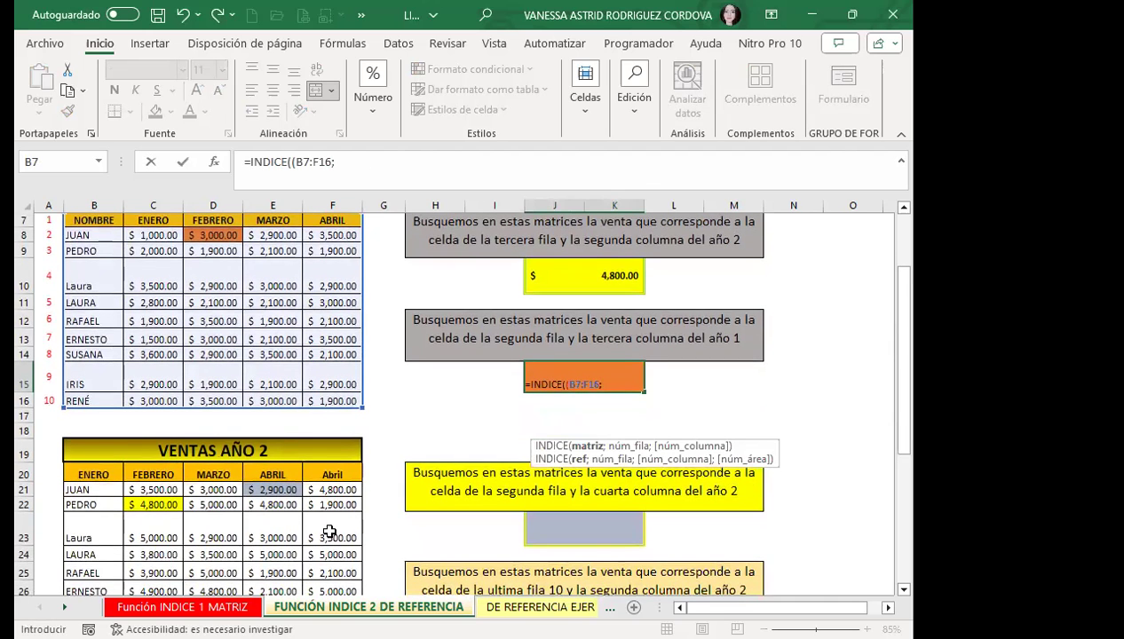
left_click_drag(93, 474, 333, 600)
scroll(697, 391, "up", 3)
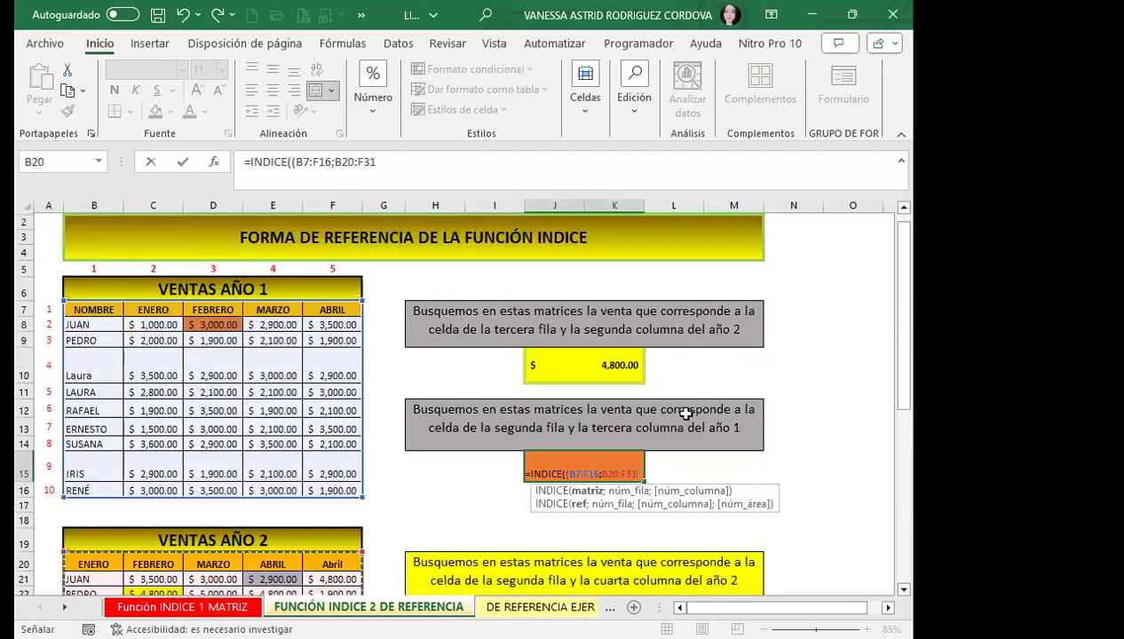
type(")")
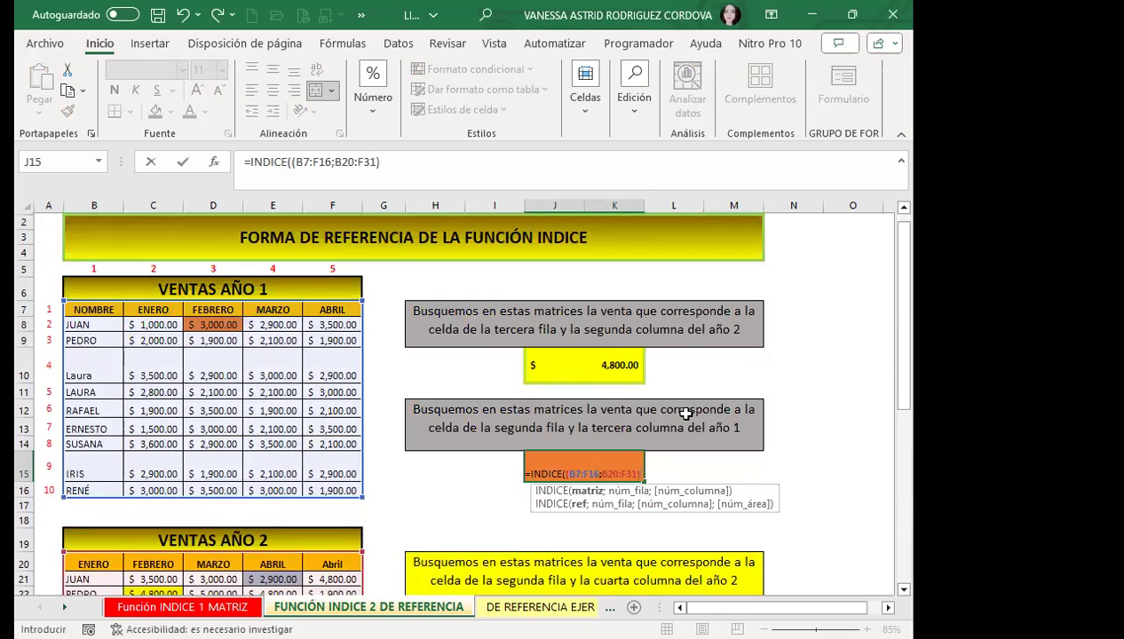
type(";")
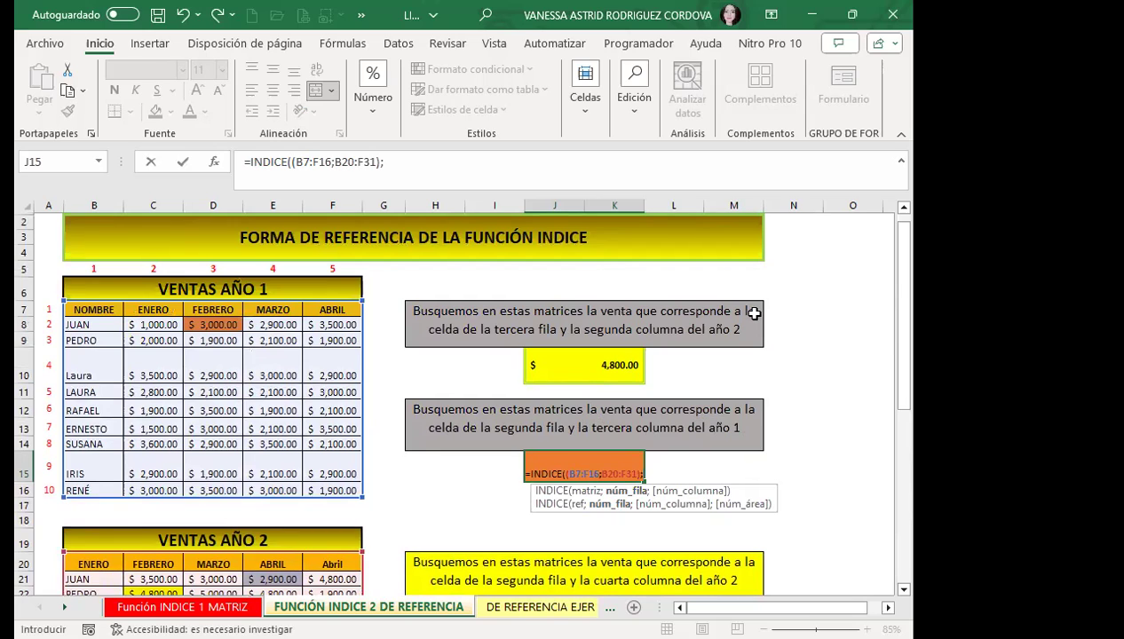
type("2;")
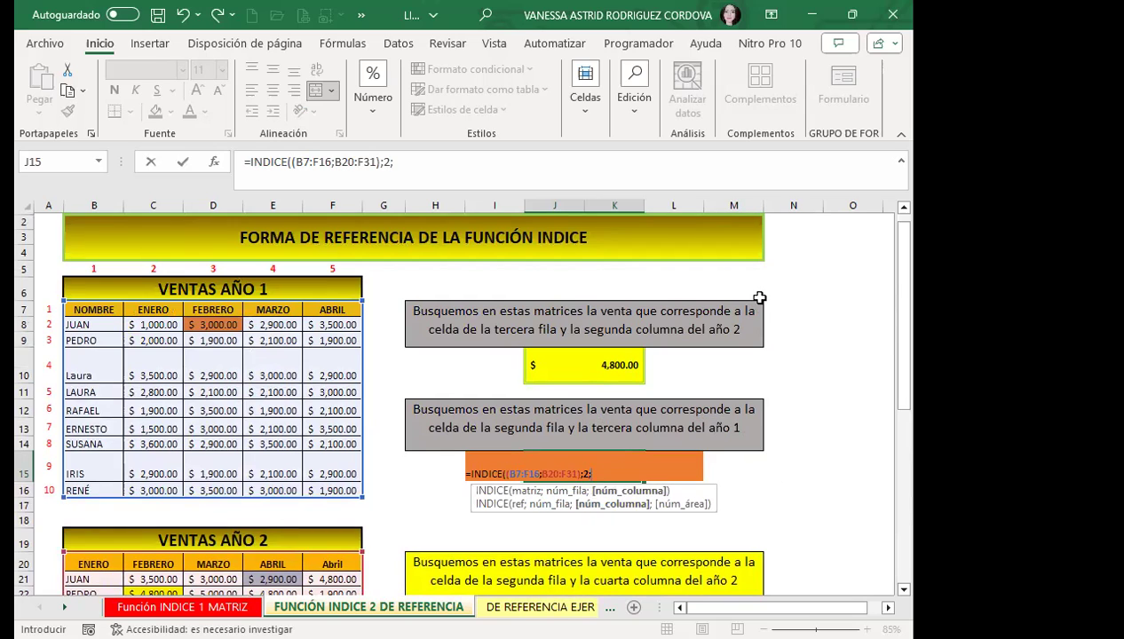
type("3;1")
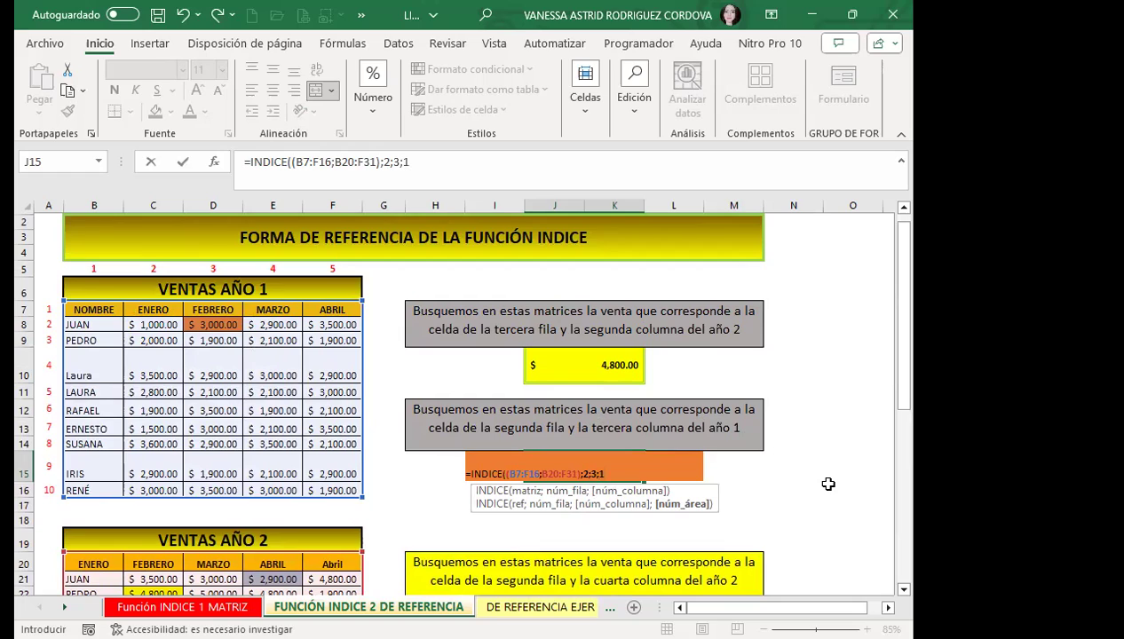
type("(")
type(")")
key("Return")
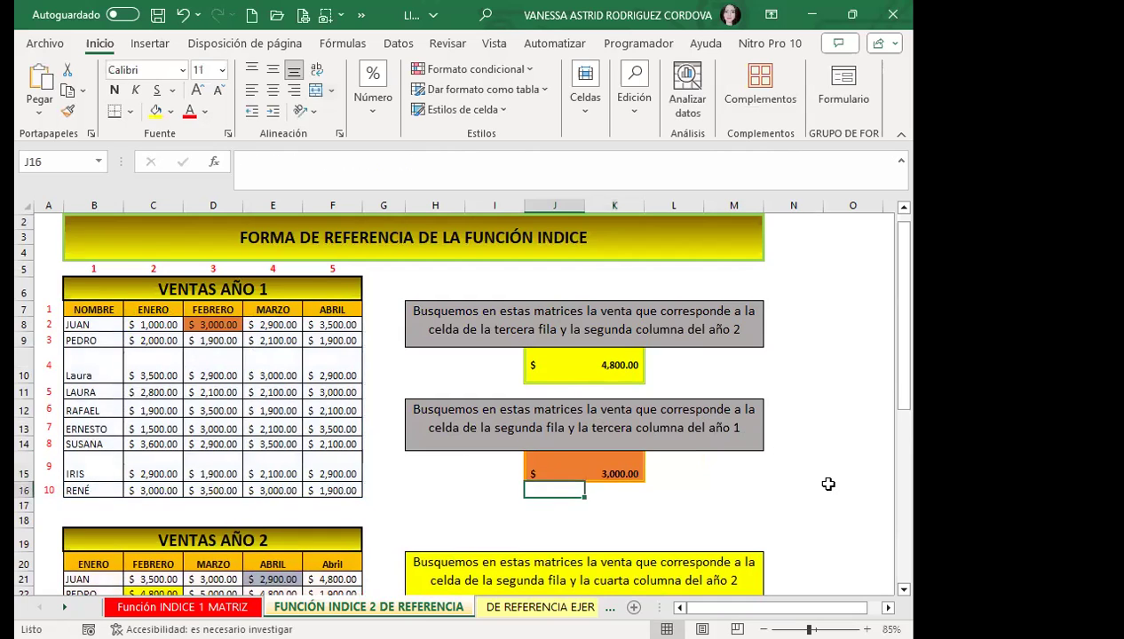
left_click(543, 464)
left_click(219, 325)
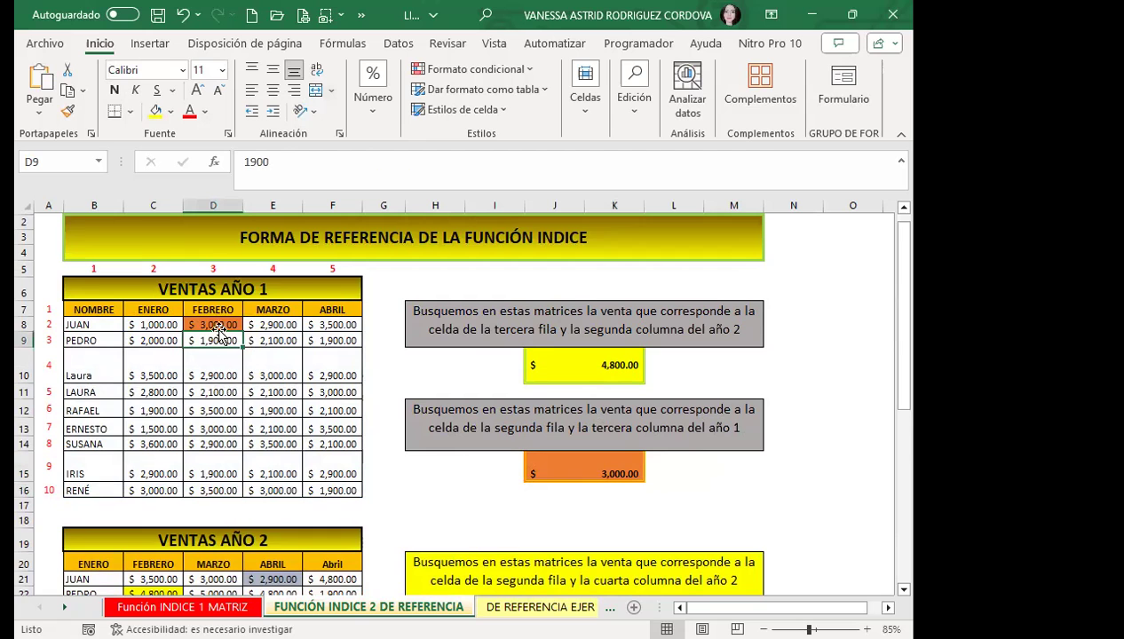
scroll(213, 477, "down", 2)
scroll(156, 457, "down", 1)
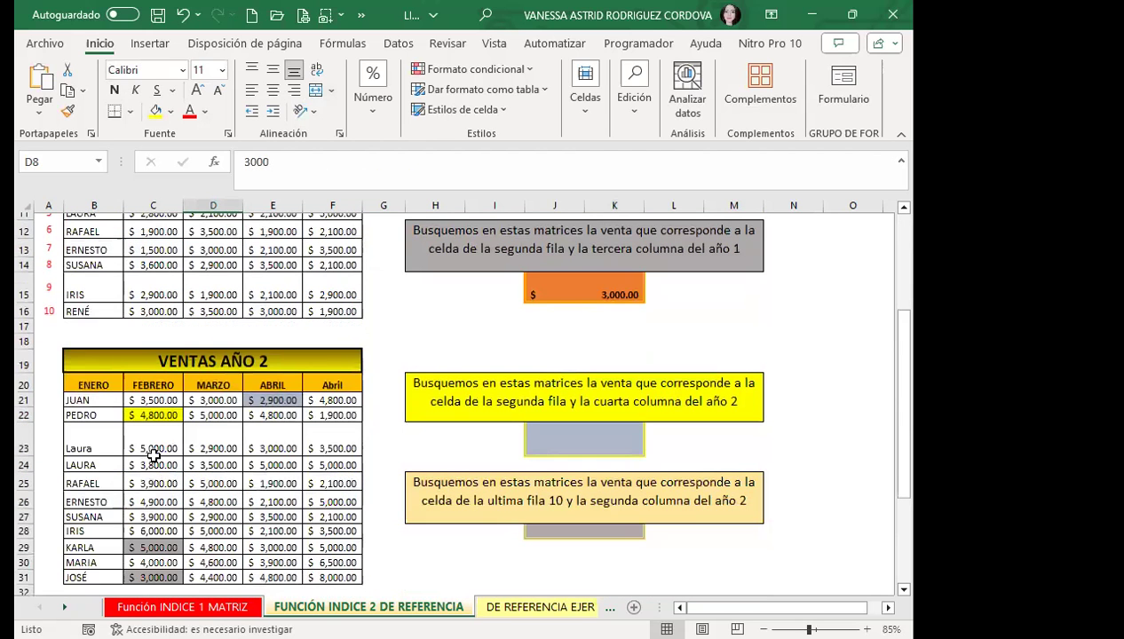
left_click(157, 416)
scroll(218, 439, "up", 2)
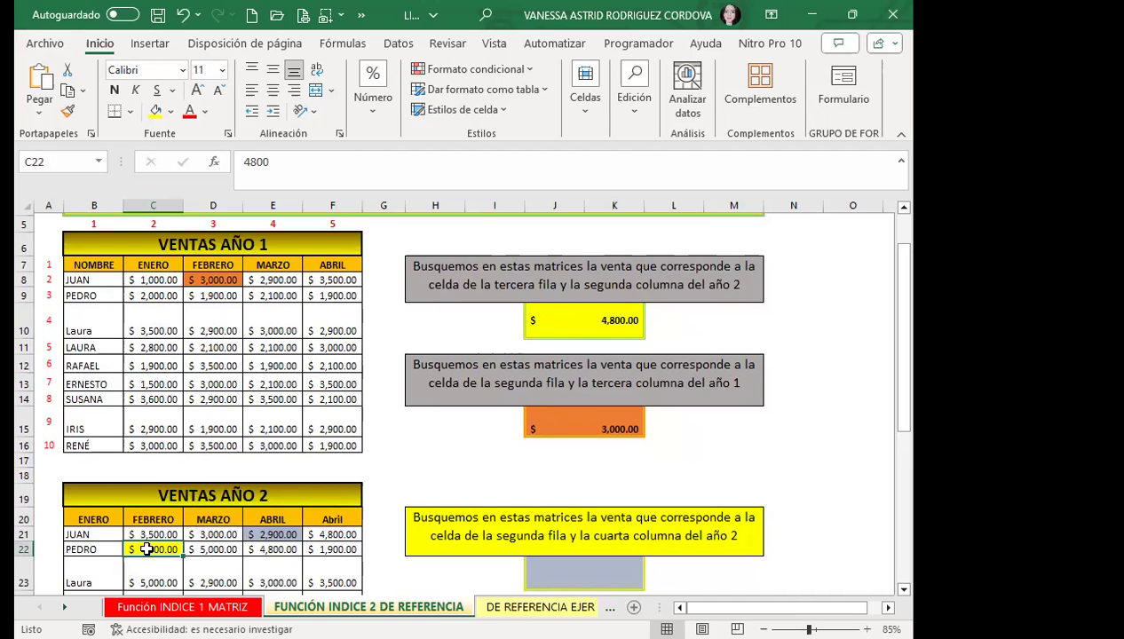
left_click(565, 308)
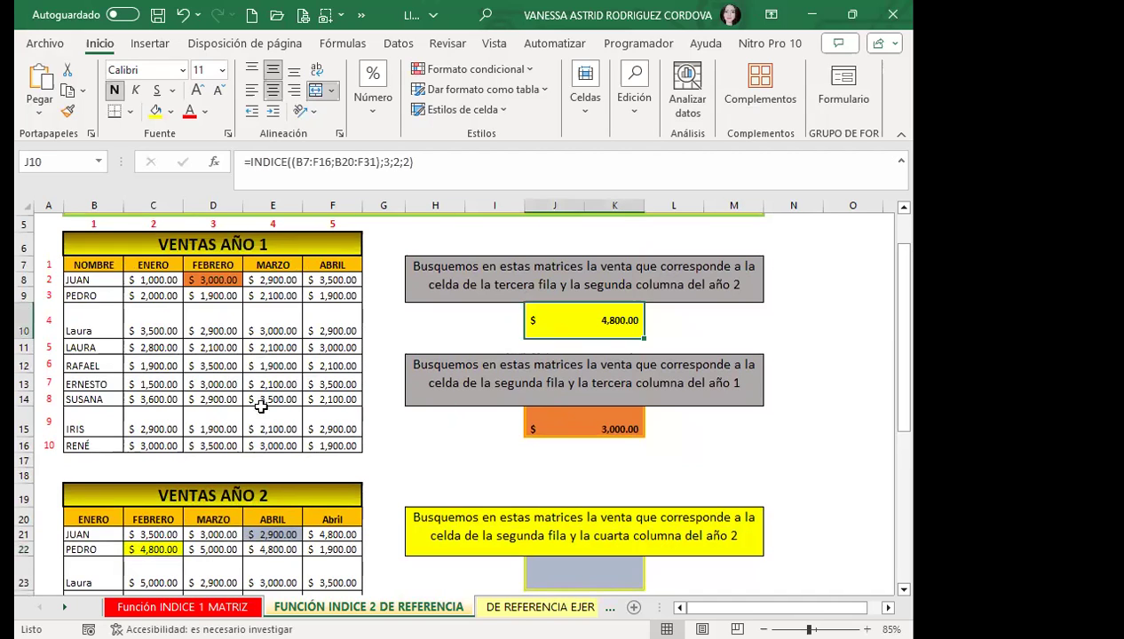
left_click(165, 548)
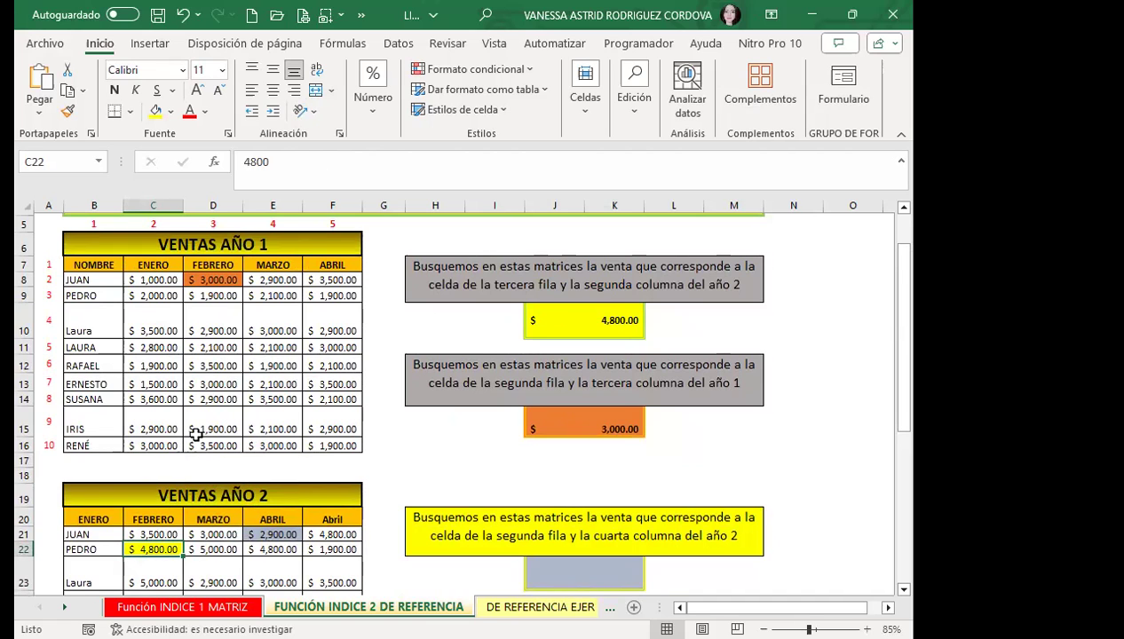
scroll(196, 434, "down", 1)
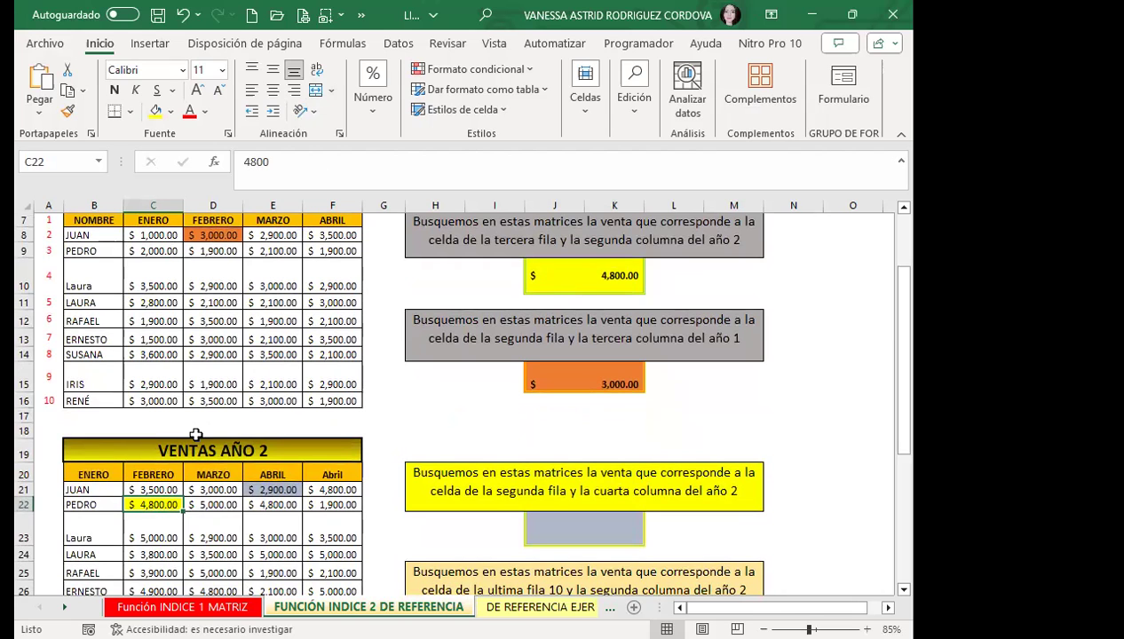
scroll(196, 435, "up", 2)
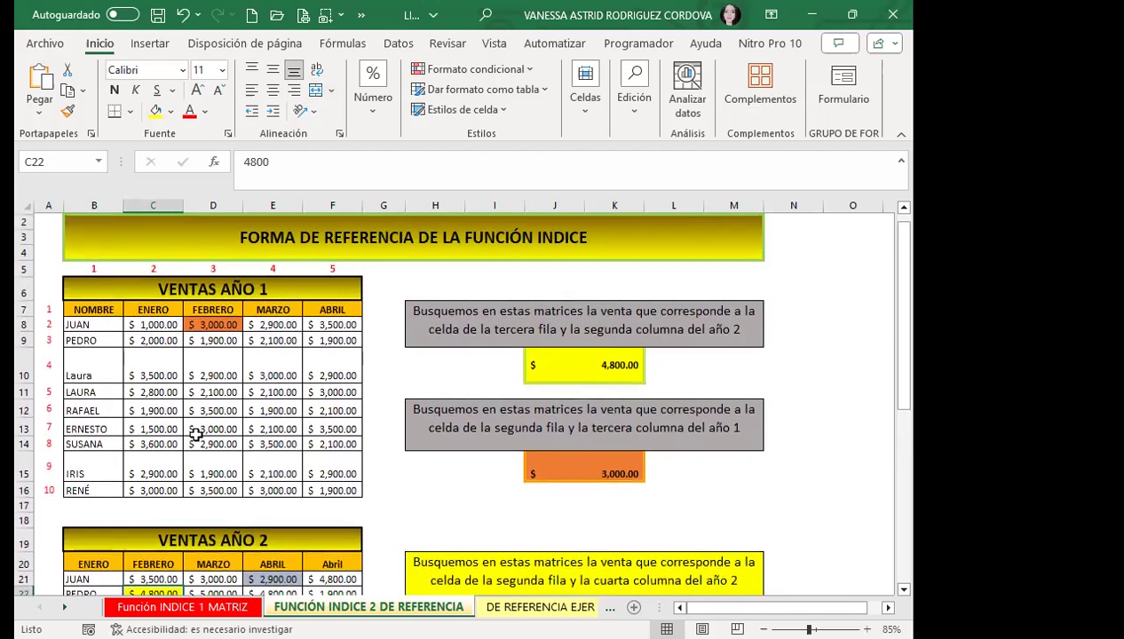
scroll(196, 434, "down", 2)
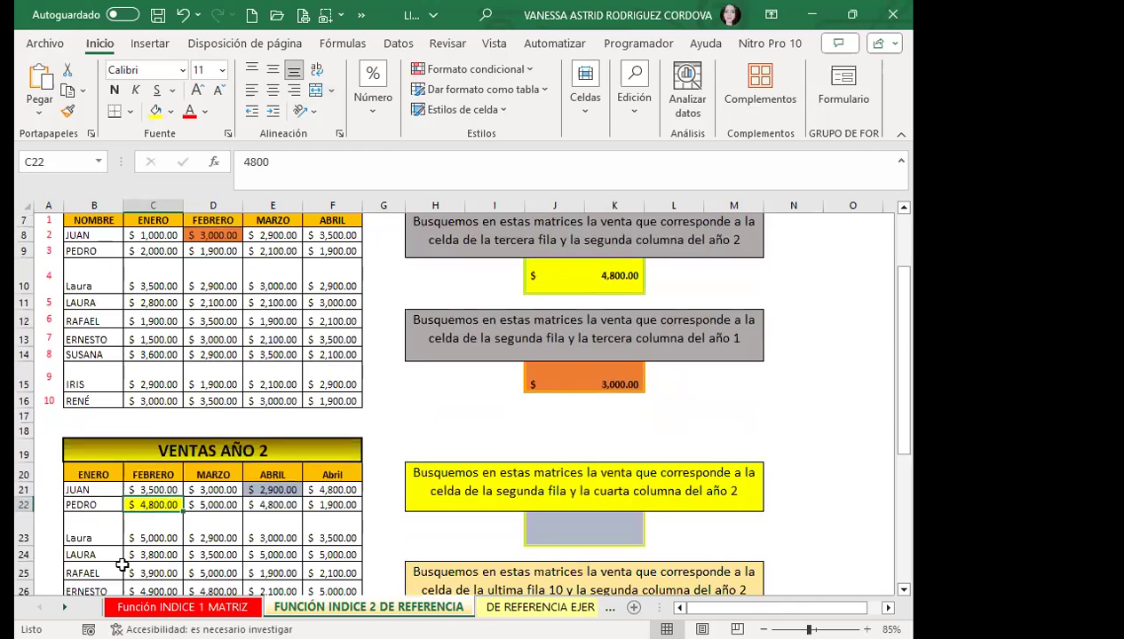
left_click(568, 400)
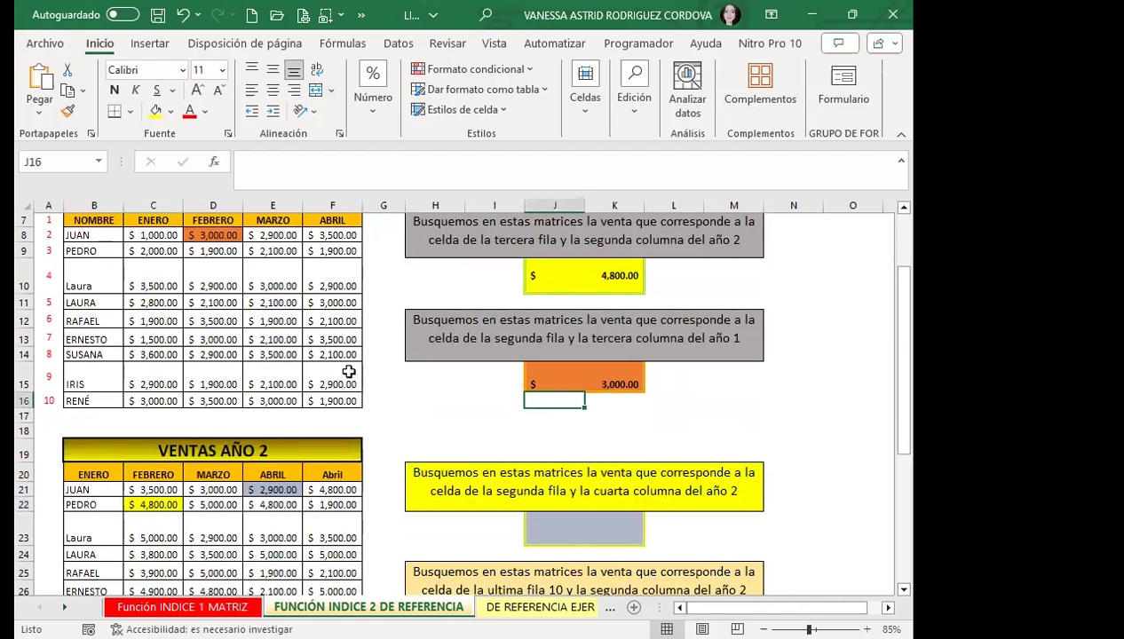
scroll(262, 357, "up", 1)
left_click(602, 426)
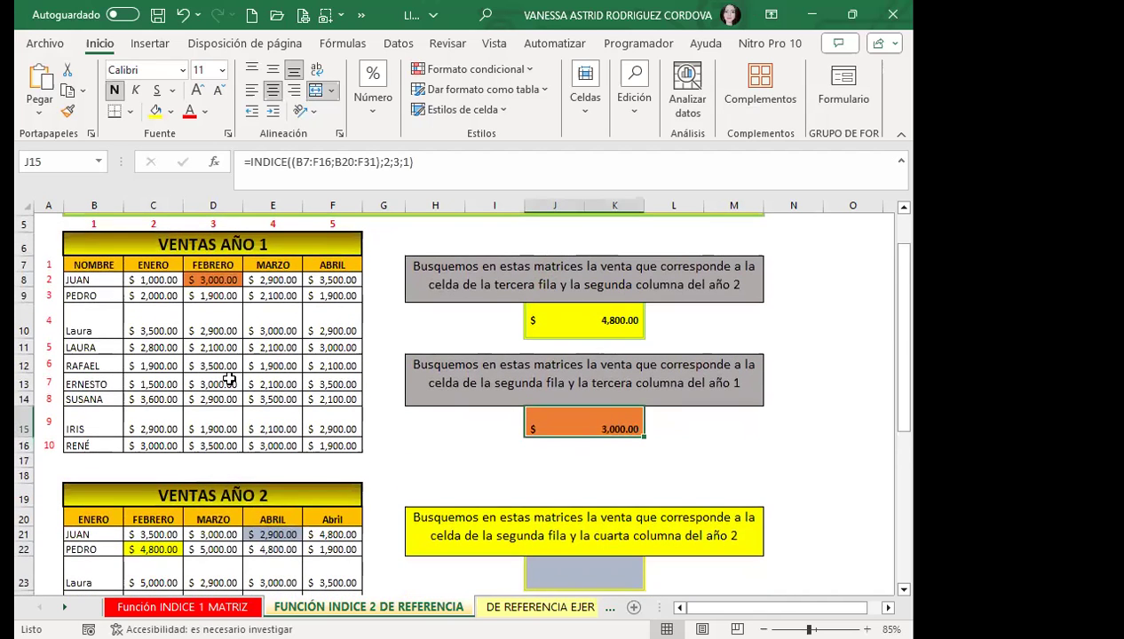
scroll(252, 377, "up", 1)
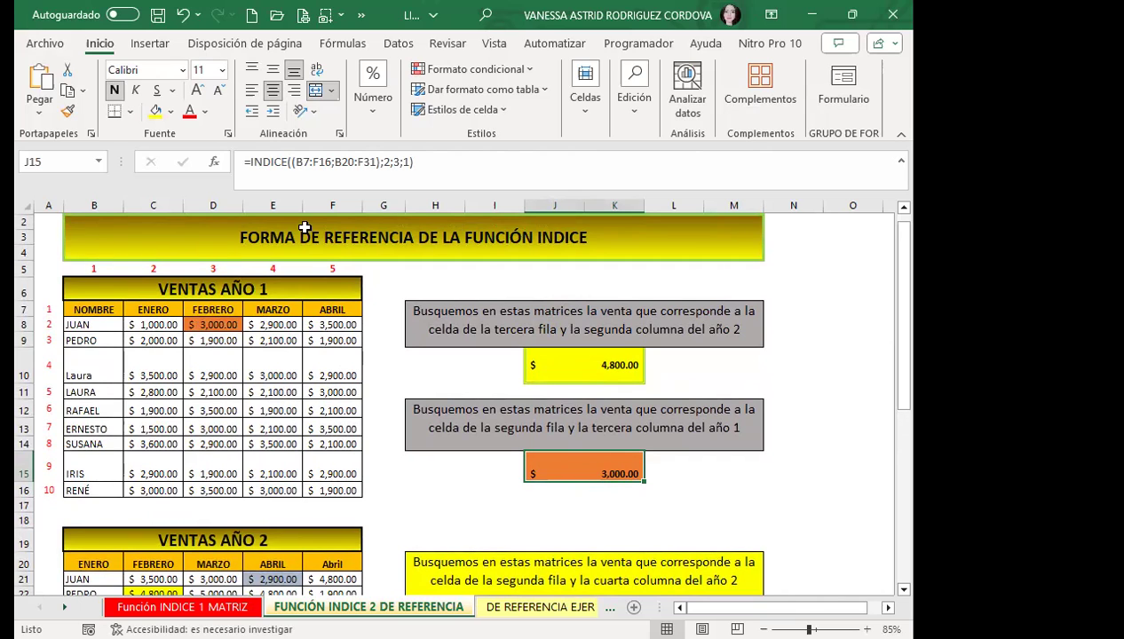
left_click(214, 309)
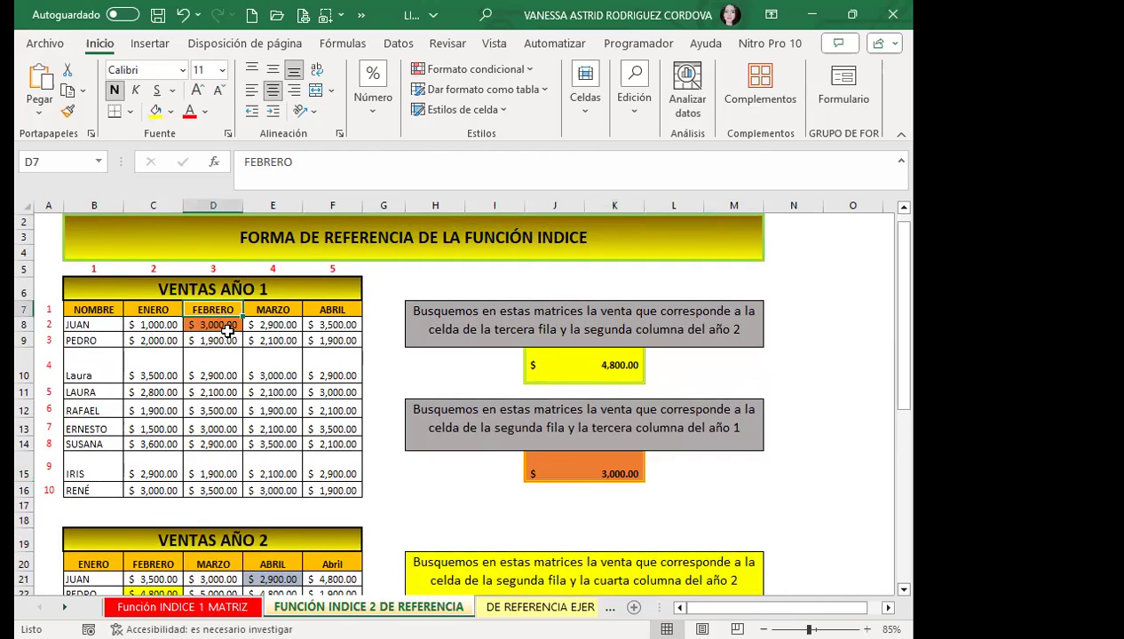
left_click(227, 327)
left_click(570, 465)
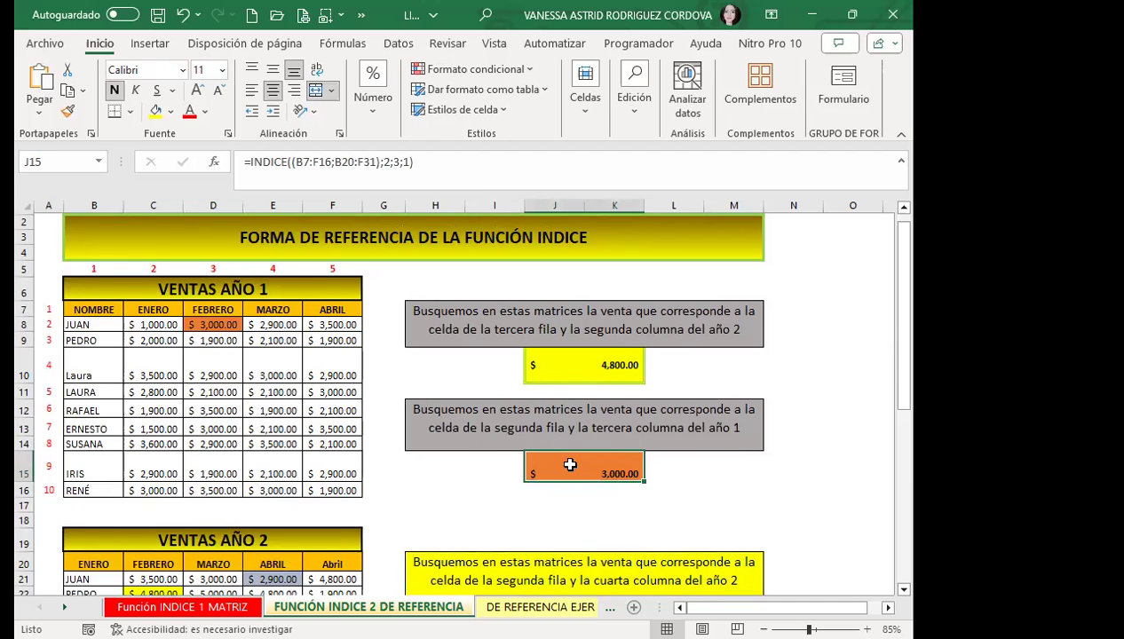
scroll(672, 466, "down", 2)
scroll(673, 469, "down", 1)
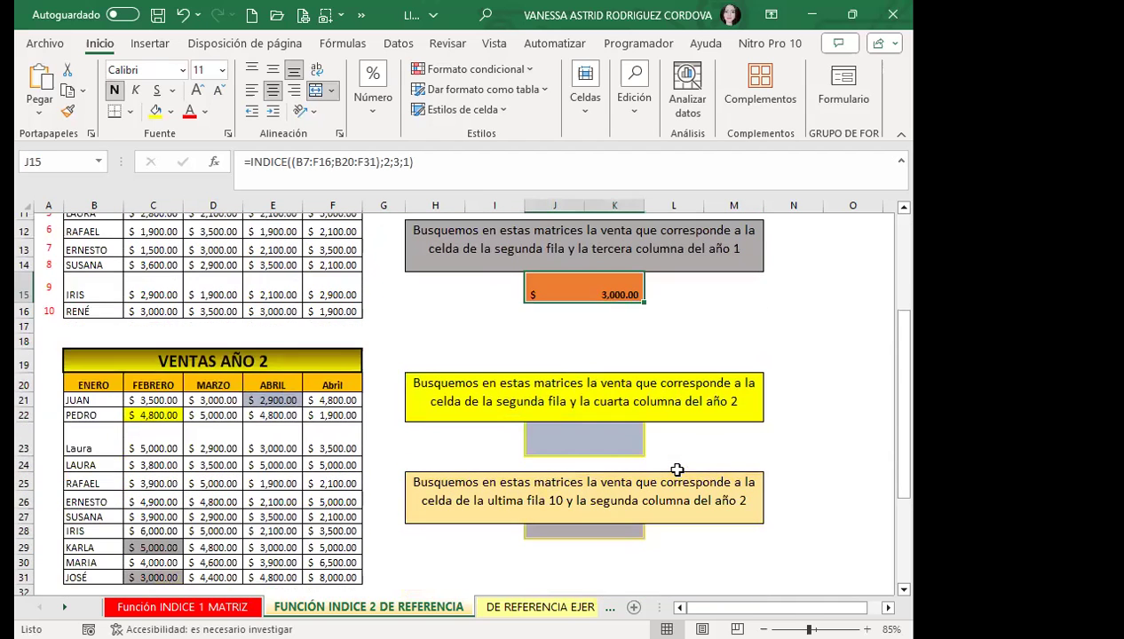
left_click(563, 433)
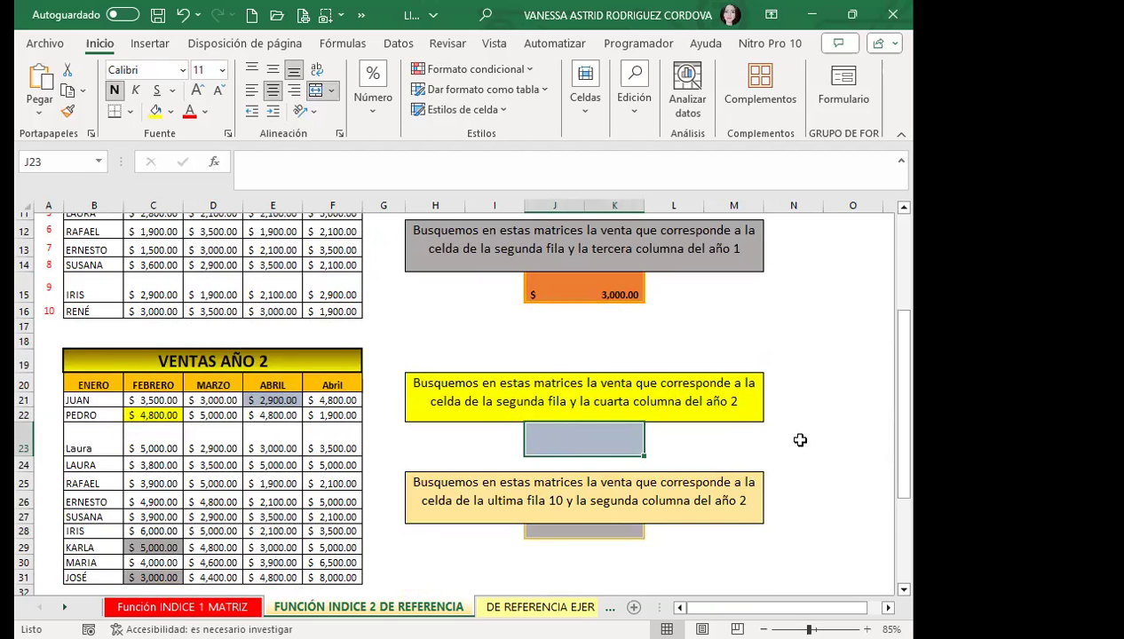
Step: Start =INDICE(( in J23 and collapse the ribbon to show more rows
type("=I")
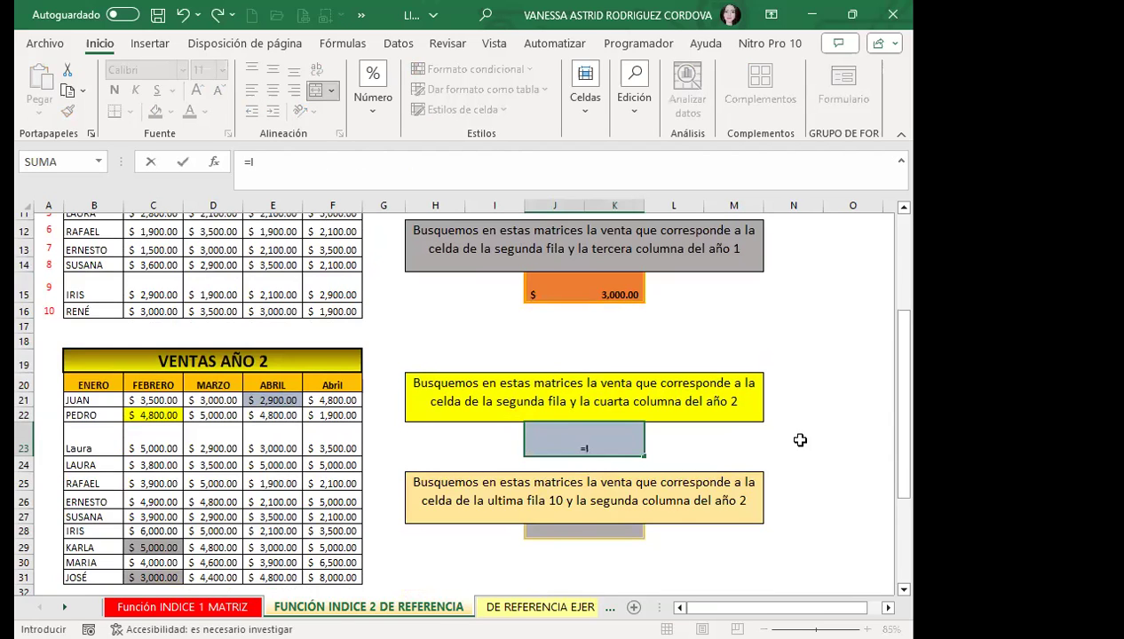
type("NDI")
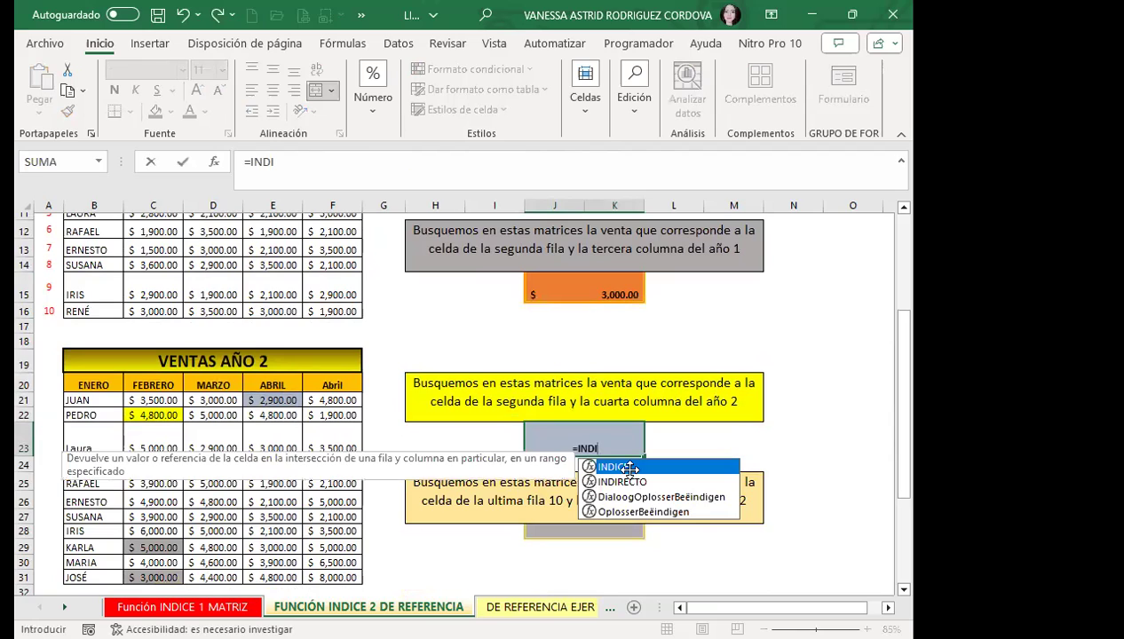
double_click(629, 468)
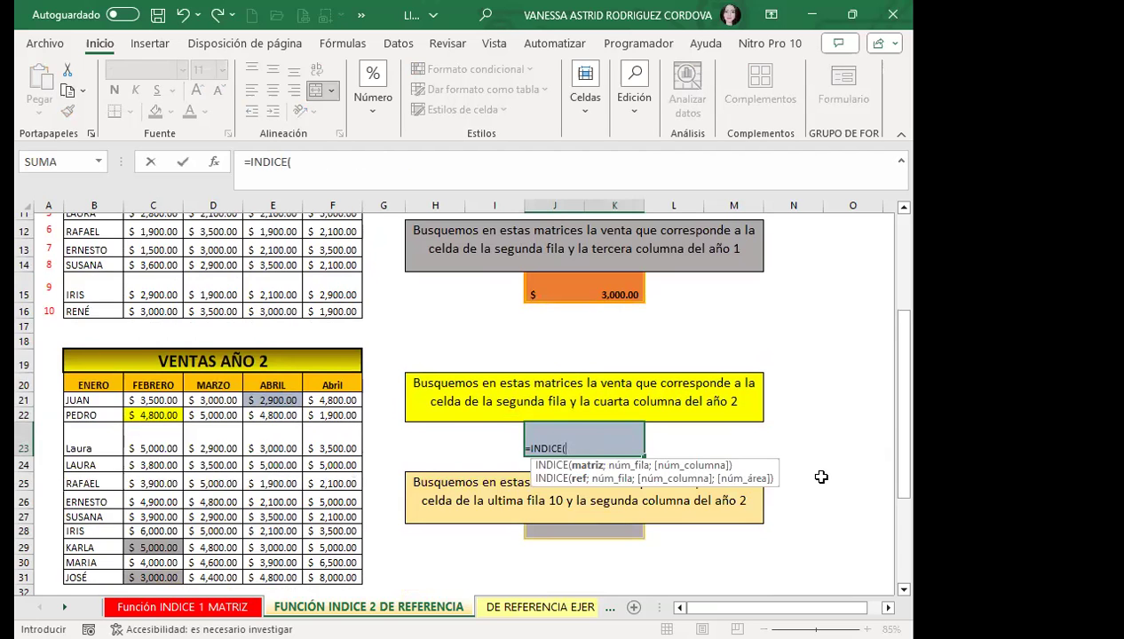
scroll(229, 347, "up", 1)
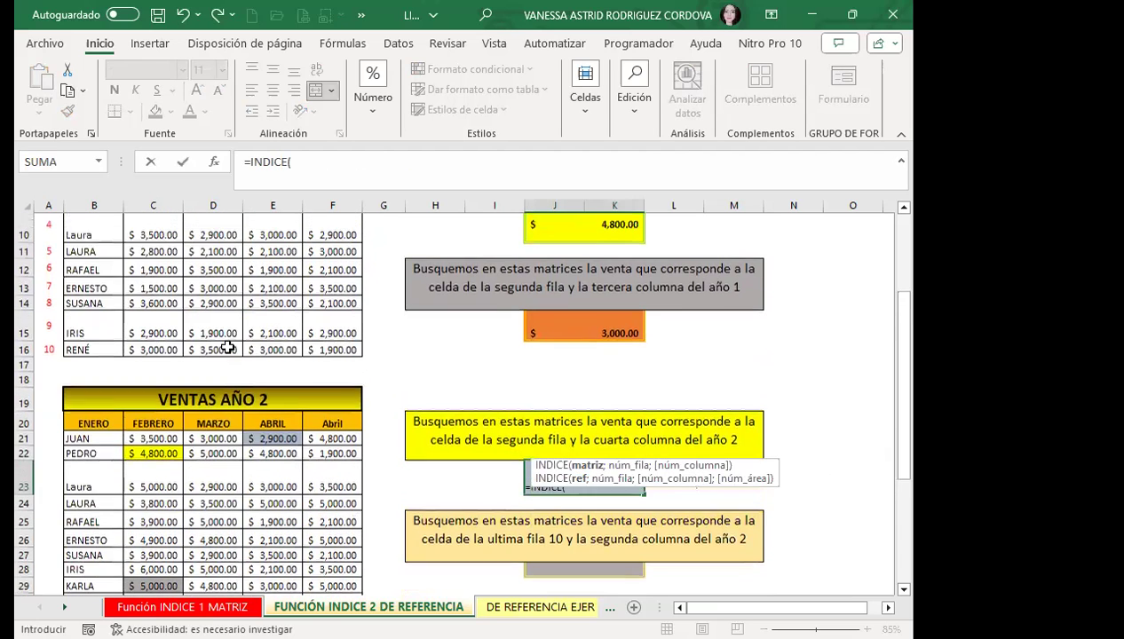
scroll(252, 358, "up", 1)
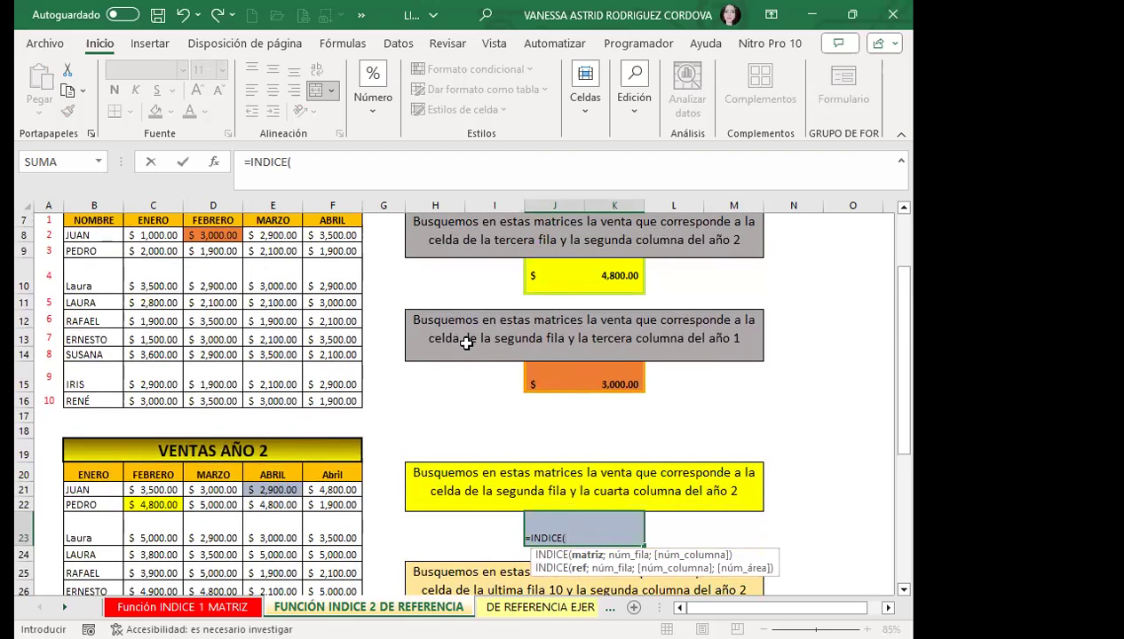
type("(")
scroll(386, 420, "up", 1)
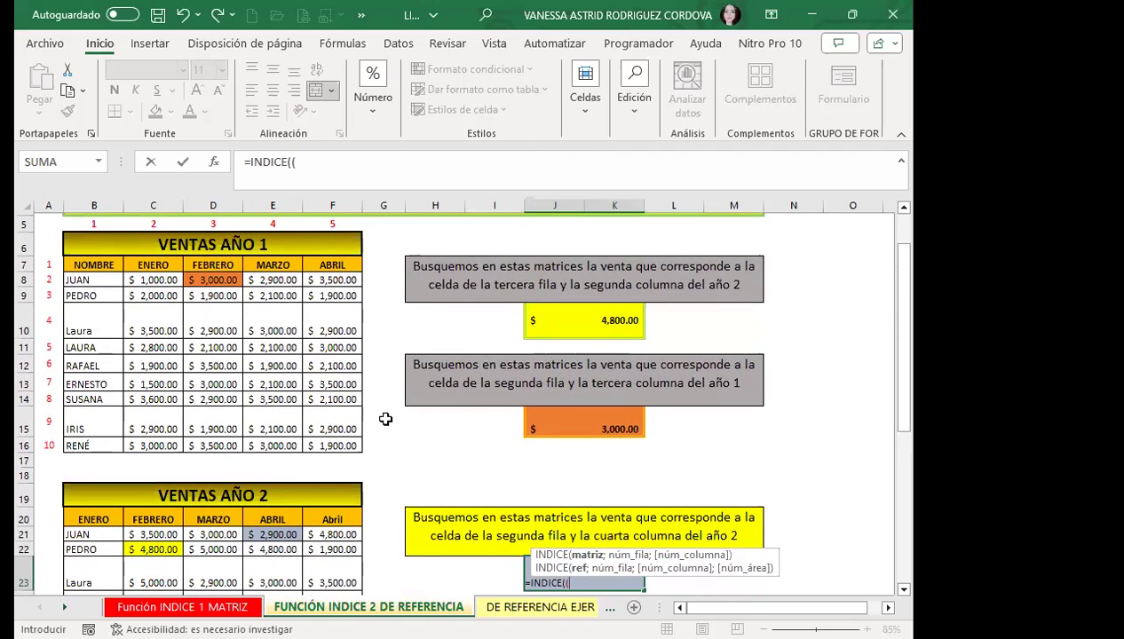
double_click(99, 44)
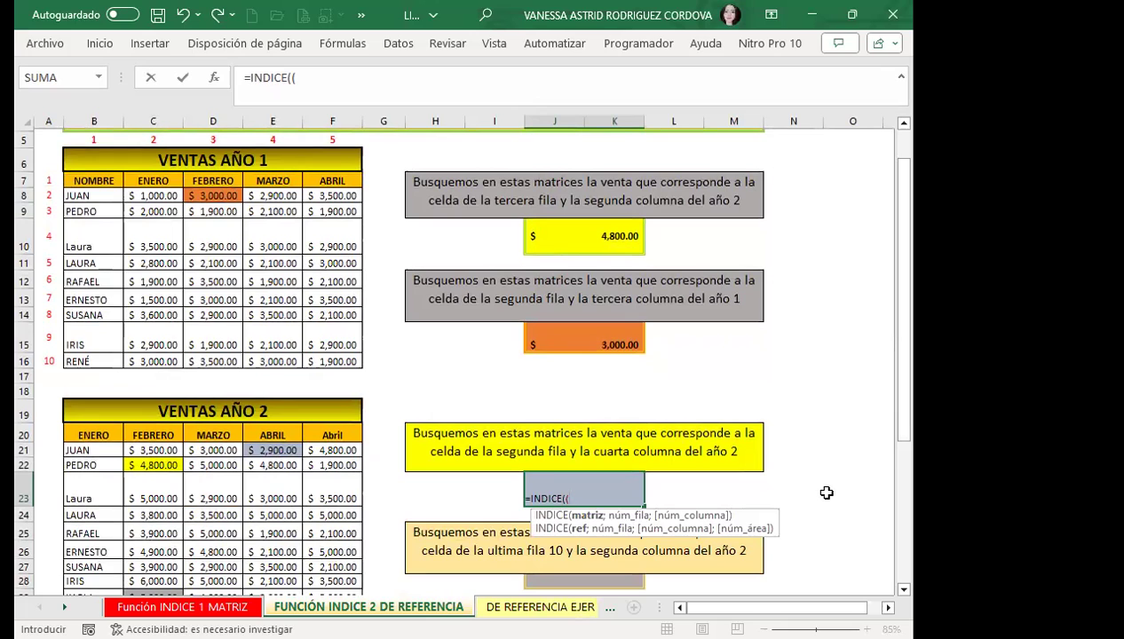
Step: Select B7:F16 and B20:F31 as the two reference areas in J23's INDICE formula
left_click(85, 179)
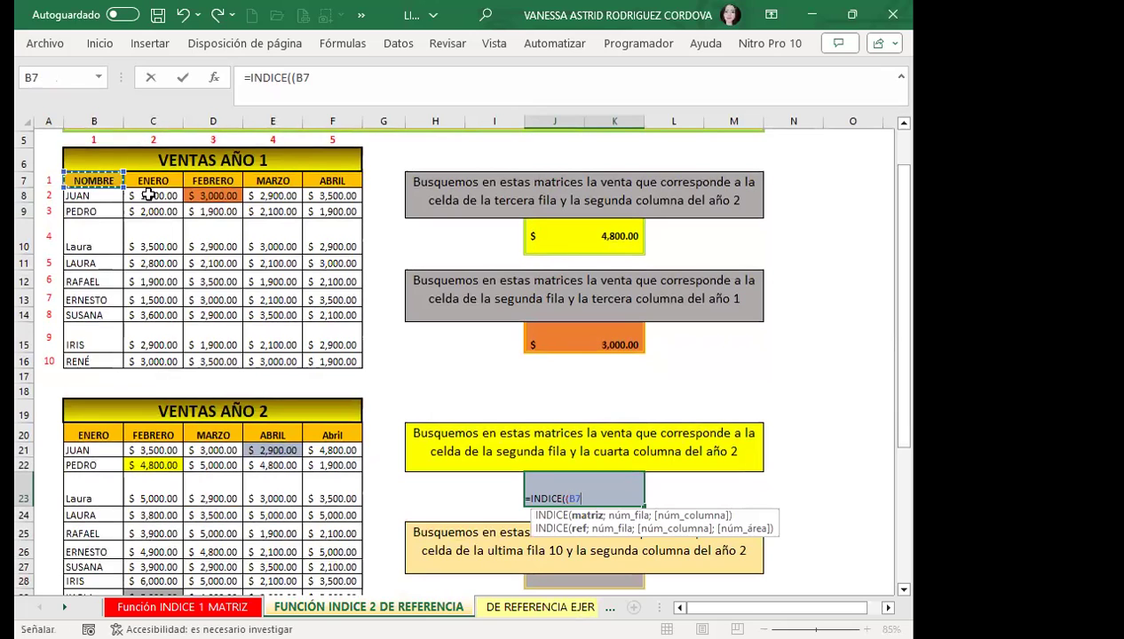
left_click(322, 362, "shift")
type(";")
scroll(26, 404, "down", 2)
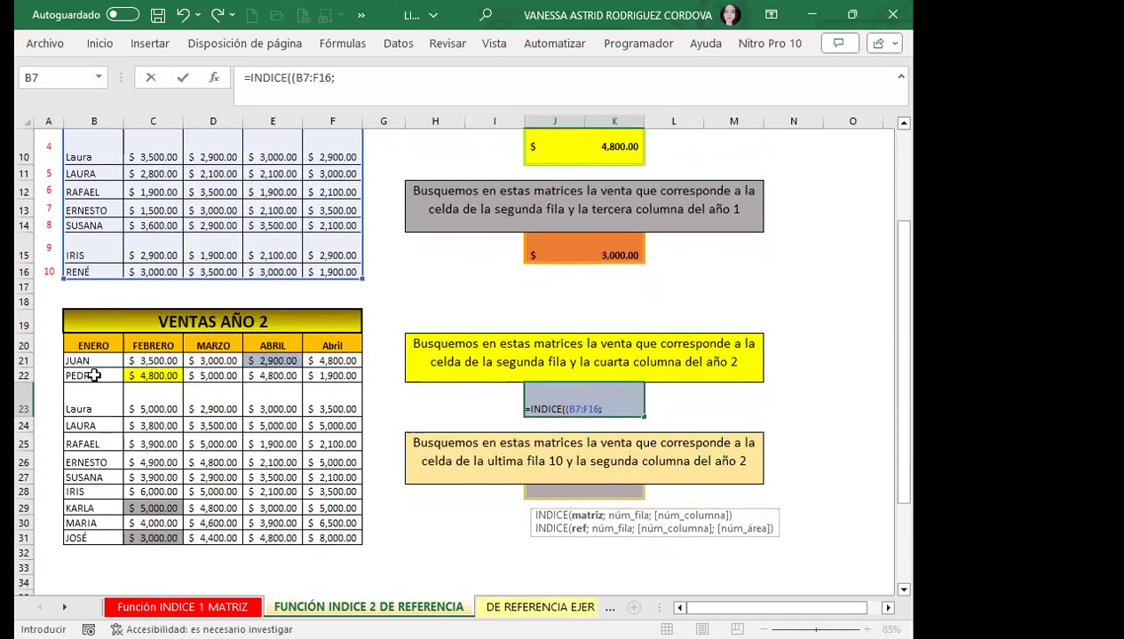
left_click(93, 346)
left_click(325, 531, "shift")
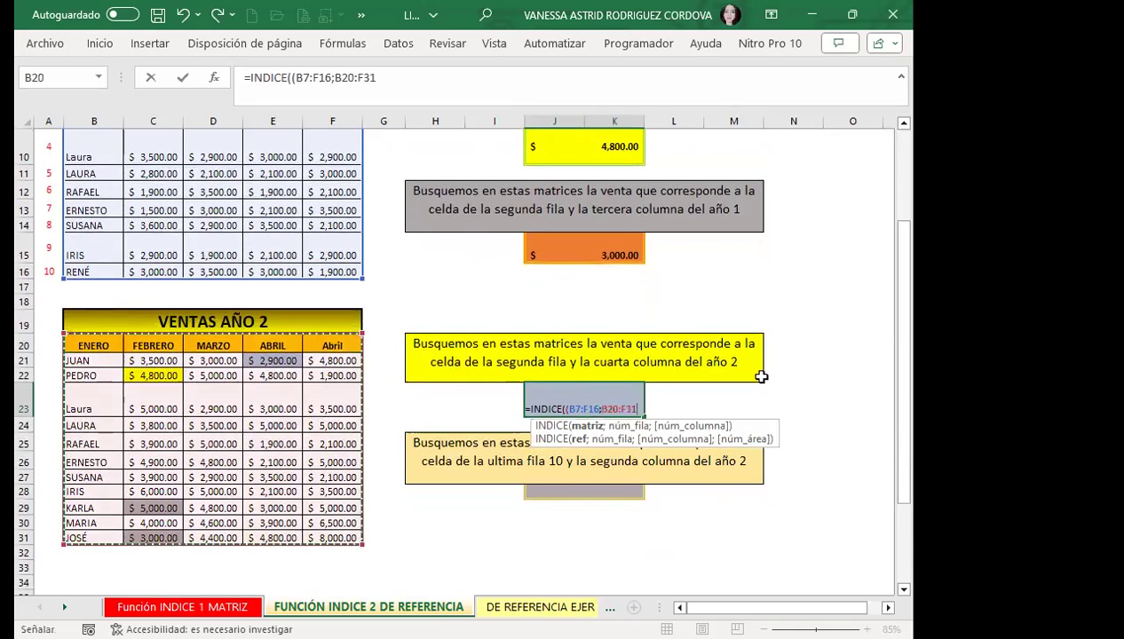
scroll(761, 376, "up", 2)
Step: Add the arguments 2;4;2 and enter =INDICE((B7:F16;B20:F31);2;4;2) in J23
type(")")
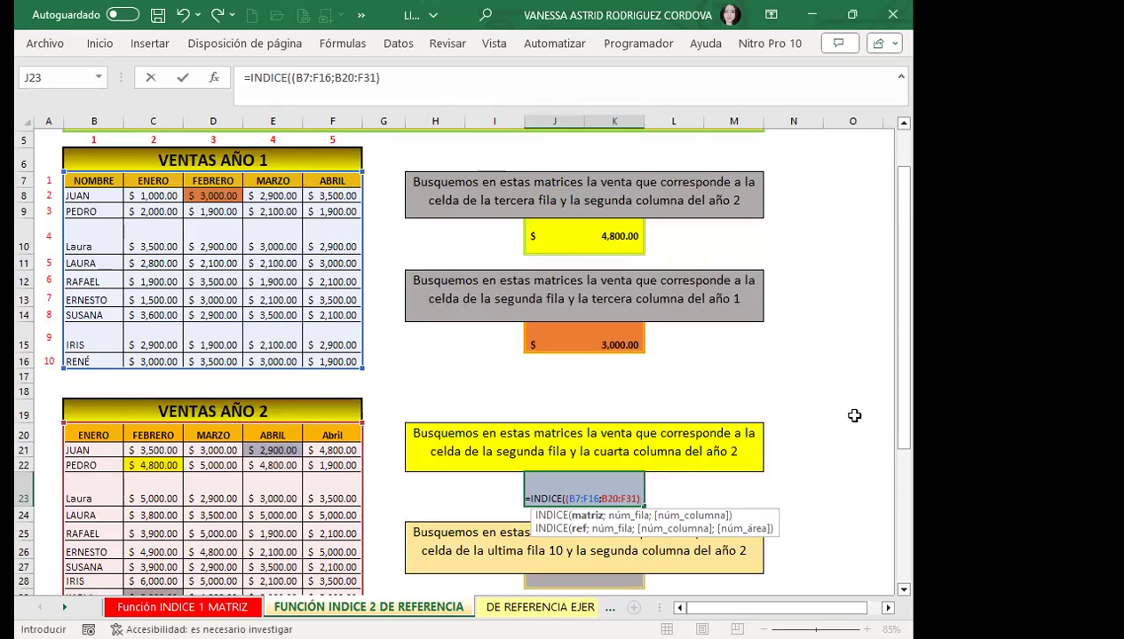
type(";")
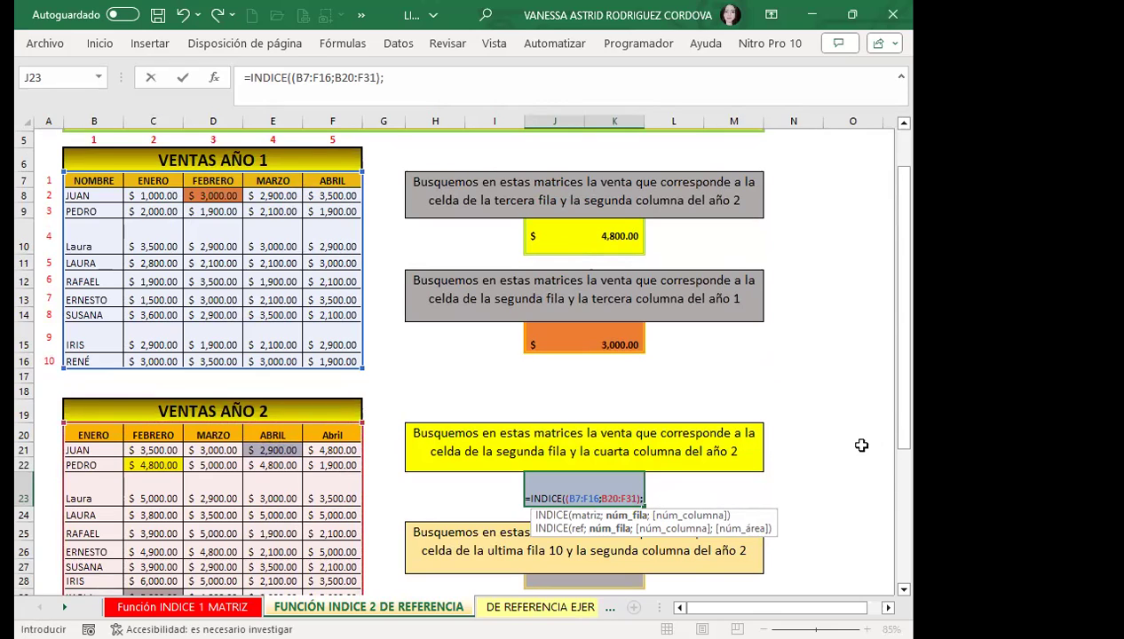
type("2")
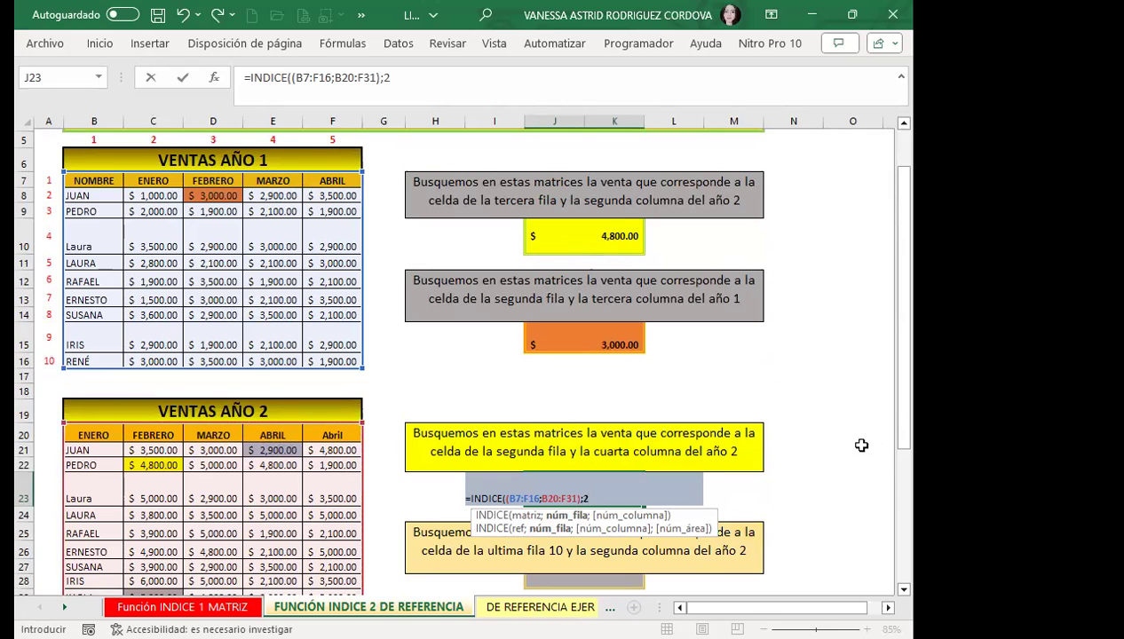
type(";4")
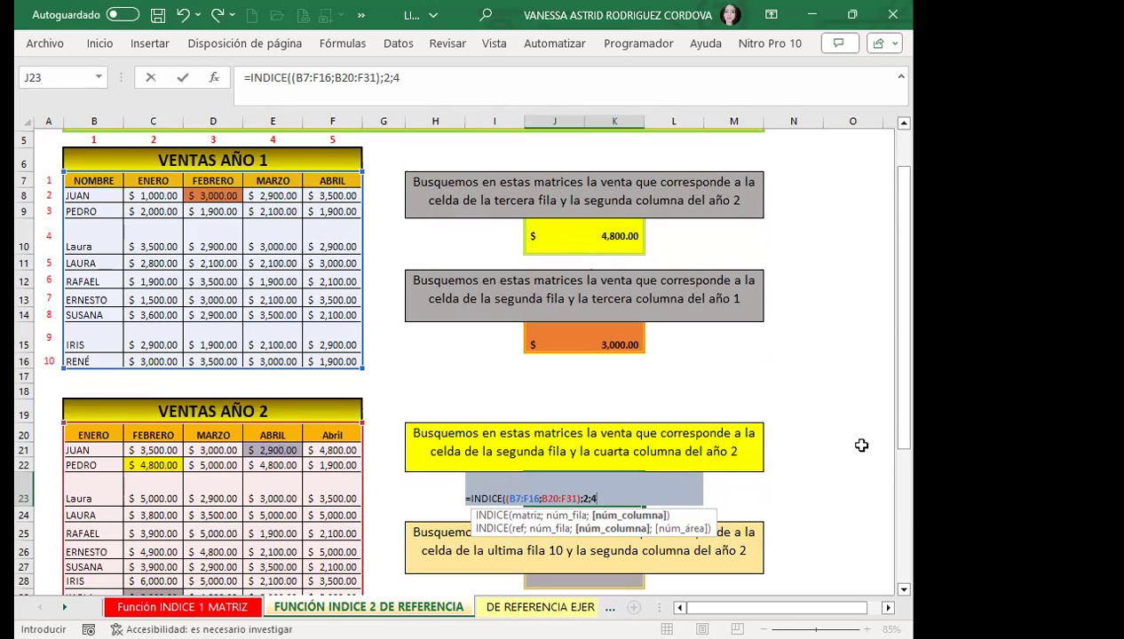
type(";")
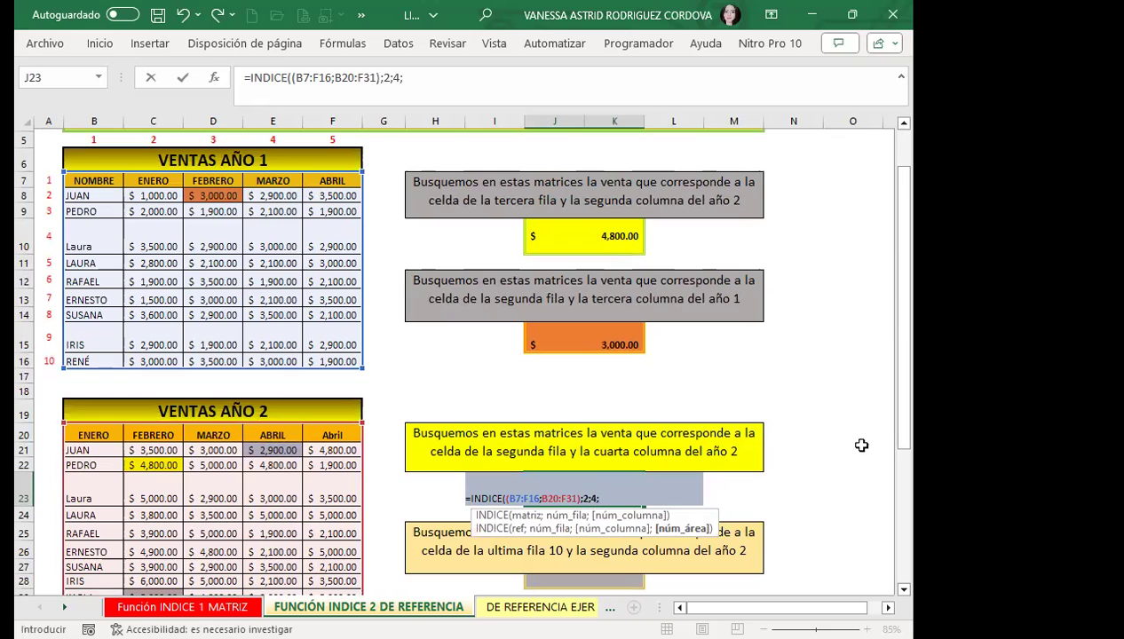
type("2")
type(")")
key("Return")
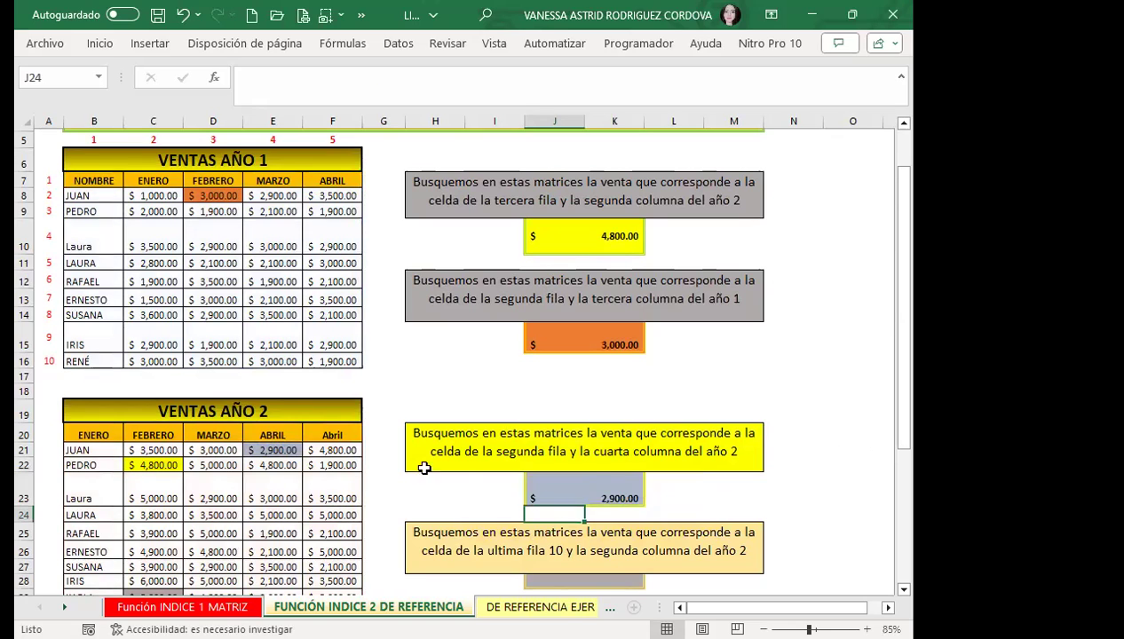
Step: Verify J23's 2,900 result against the source value in E21
left_click(590, 479)
left_click(260, 448)
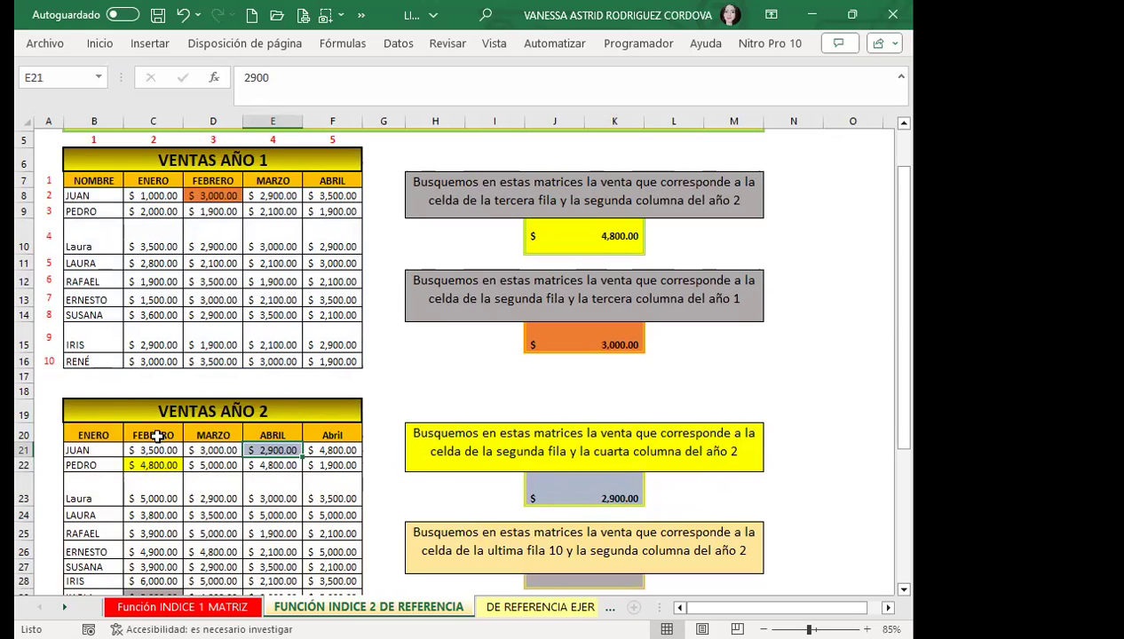
left_click(543, 499)
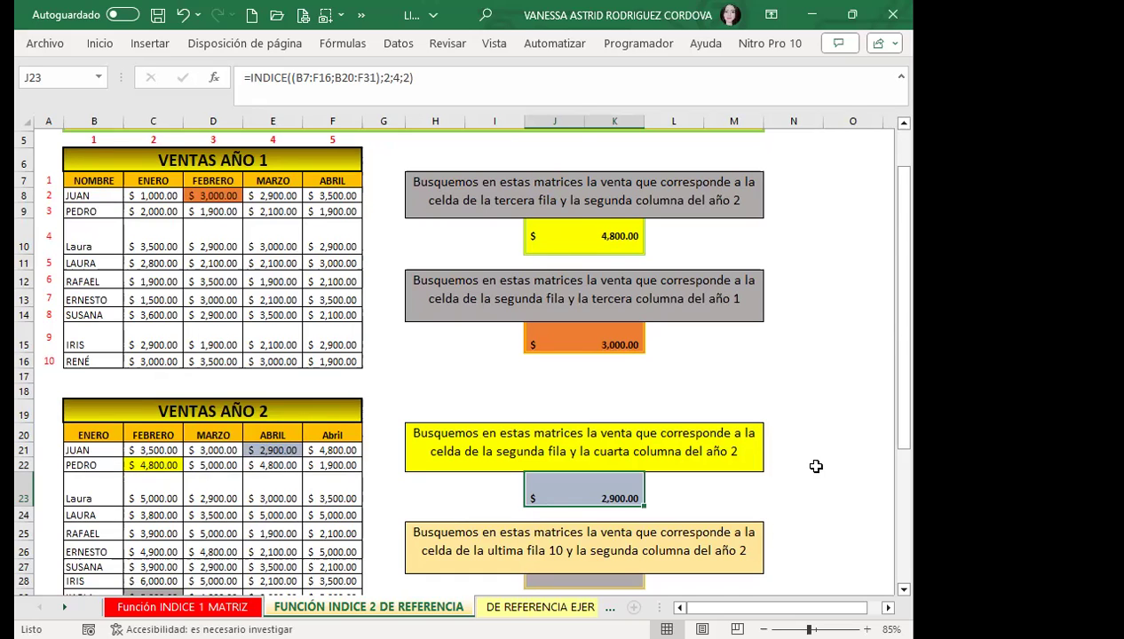
Step: Select J28 and drag row 28's border down to make the row taller
scroll(844, 451, "down", 2)
left_click(581, 493)
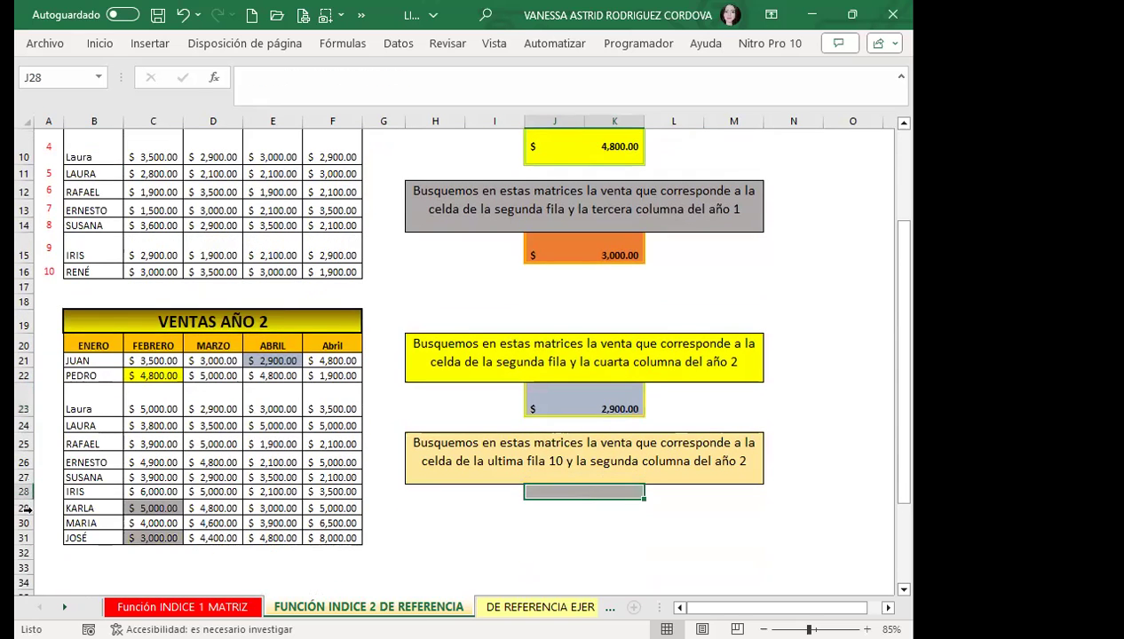
scroll(27, 462, "down", 1)
scroll(26, 463, "down", 1)
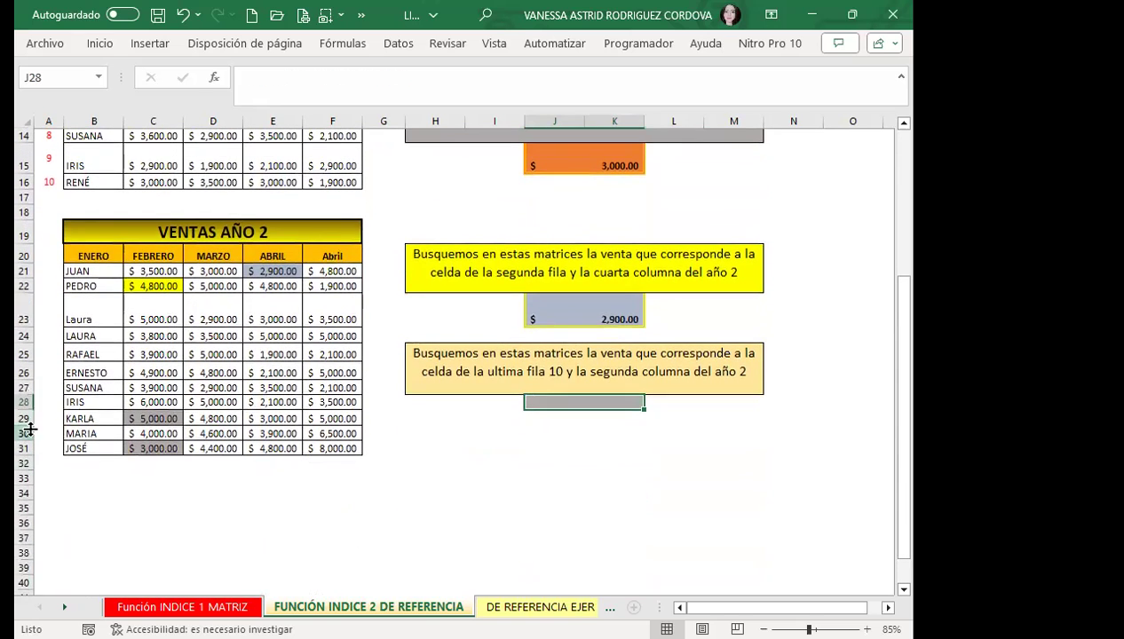
left_click_drag(25, 410, 25, 433)
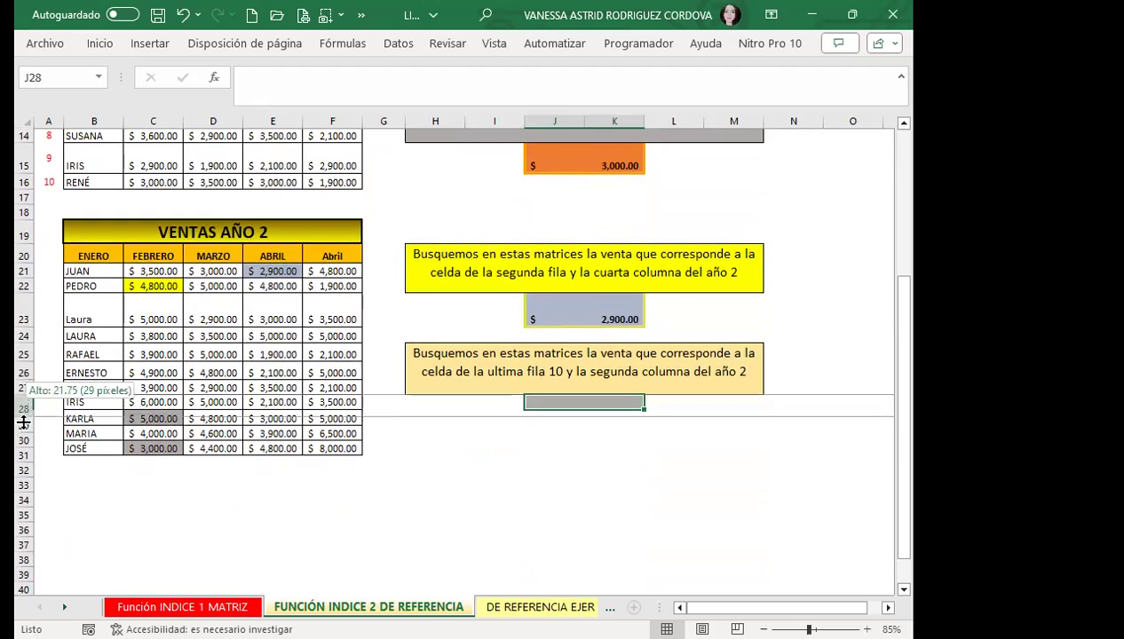
scroll(583, 515, "up", 1)
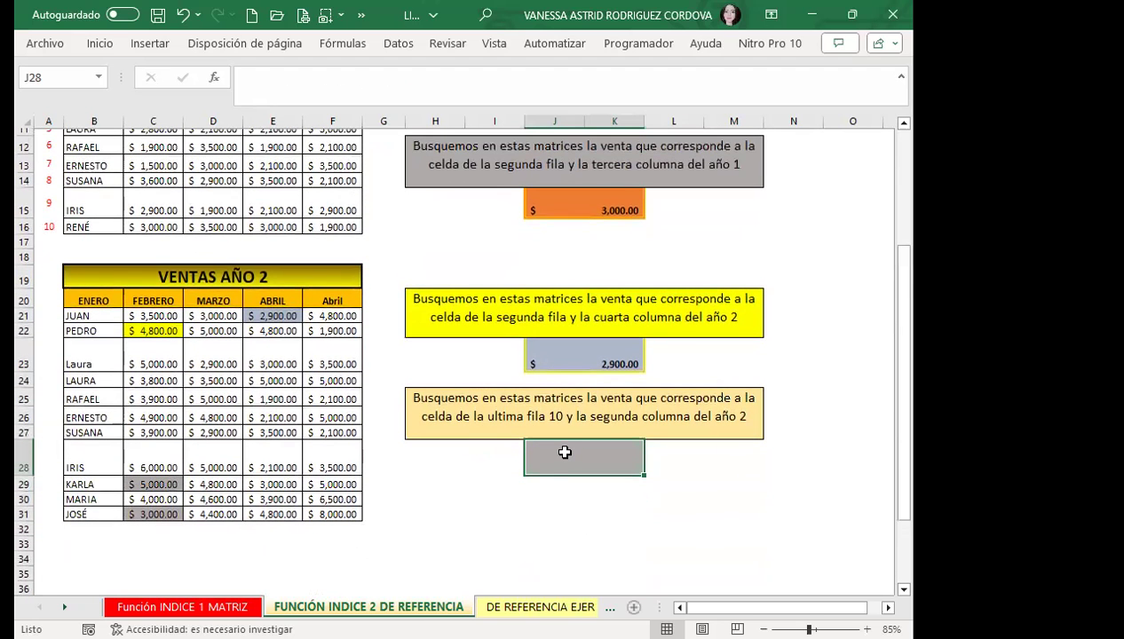
Step: Start an INDICE formula in J28 with B7:F16 as the first reference area
type("=")
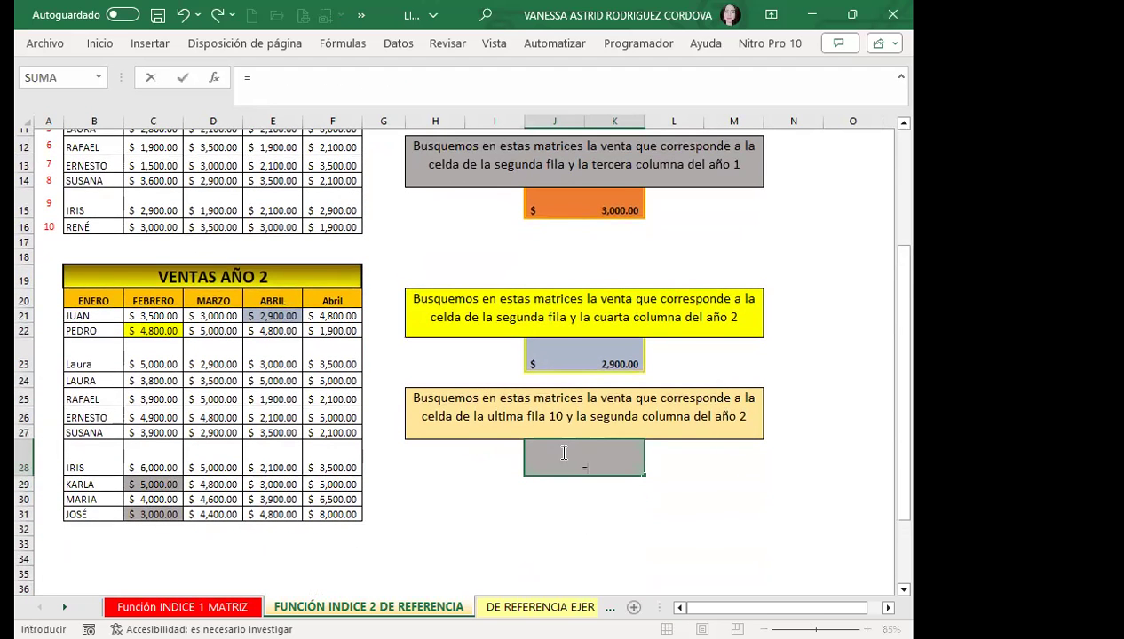
type("IND")
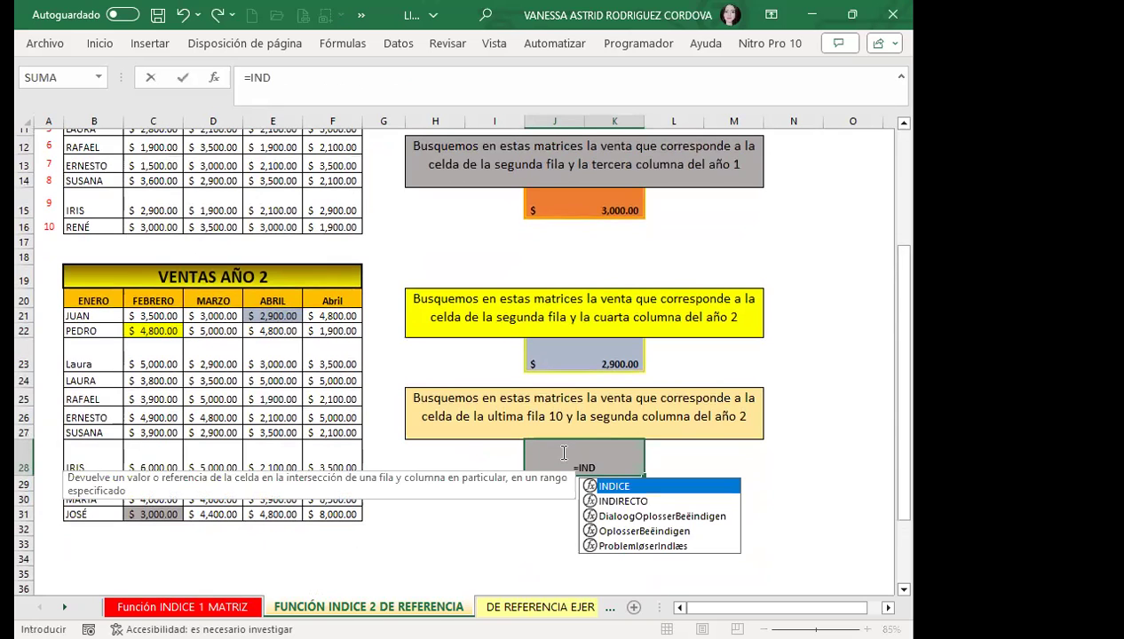
double_click(615, 486)
type("((")
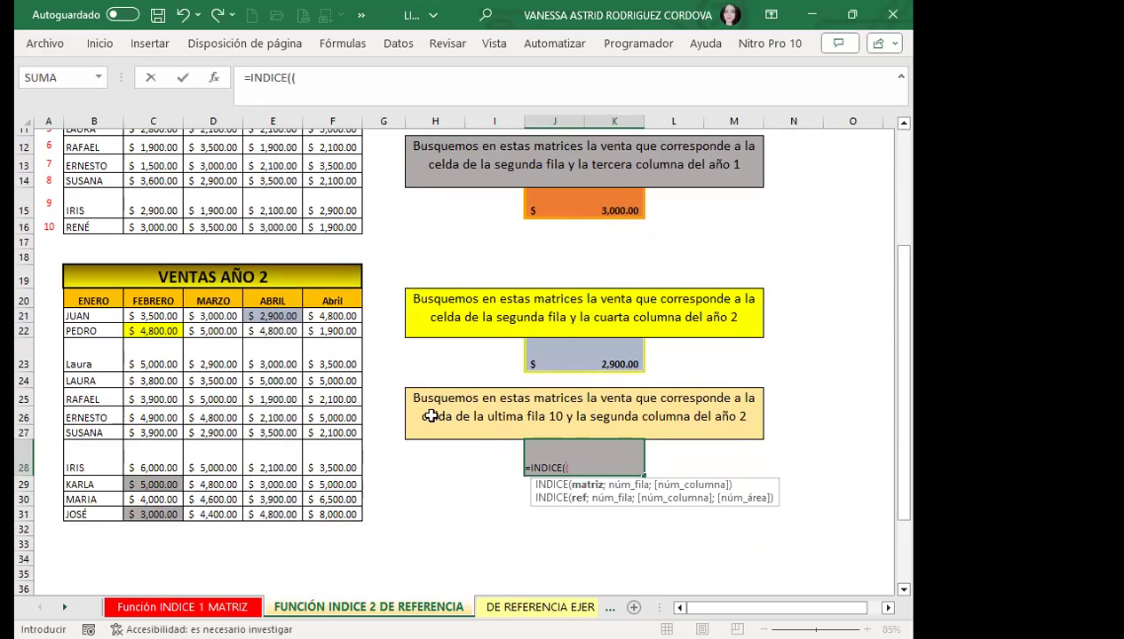
scroll(86, 321, "up", 1)
scroll(85, 317, "up", 1)
scroll(80, 233, "up", 2)
left_click(80, 239)
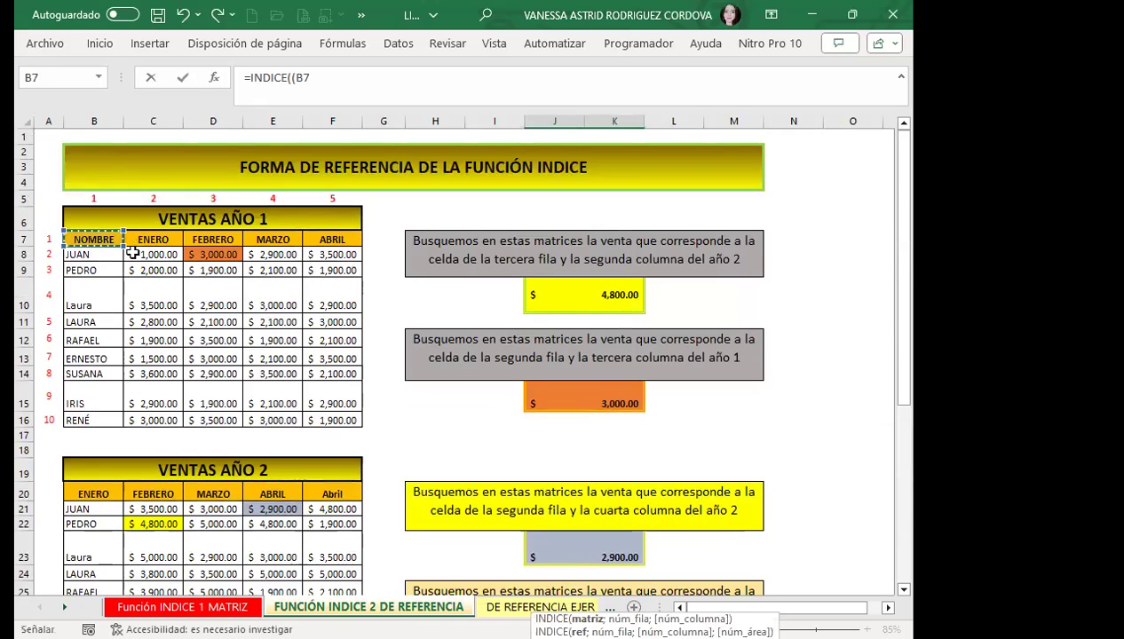
left_click(325, 419, "shift")
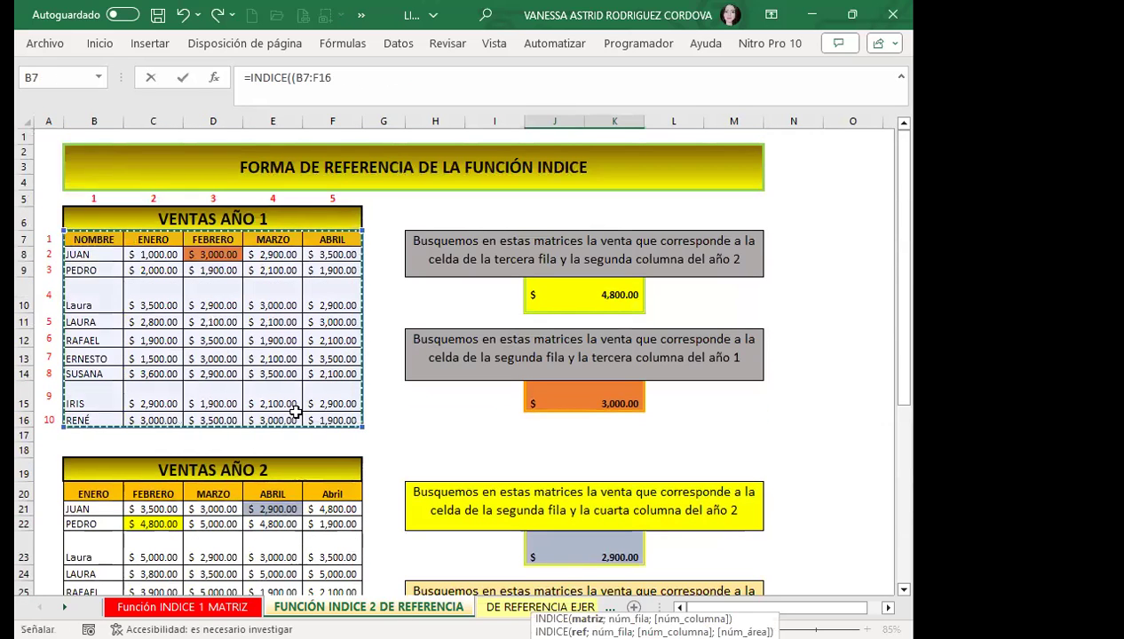
type(";")
Step: Add B20:F31 as the second area with arguments 10;2;2 and enter the formula
scroll(192, 420, "down", 3)
left_click(93, 314)
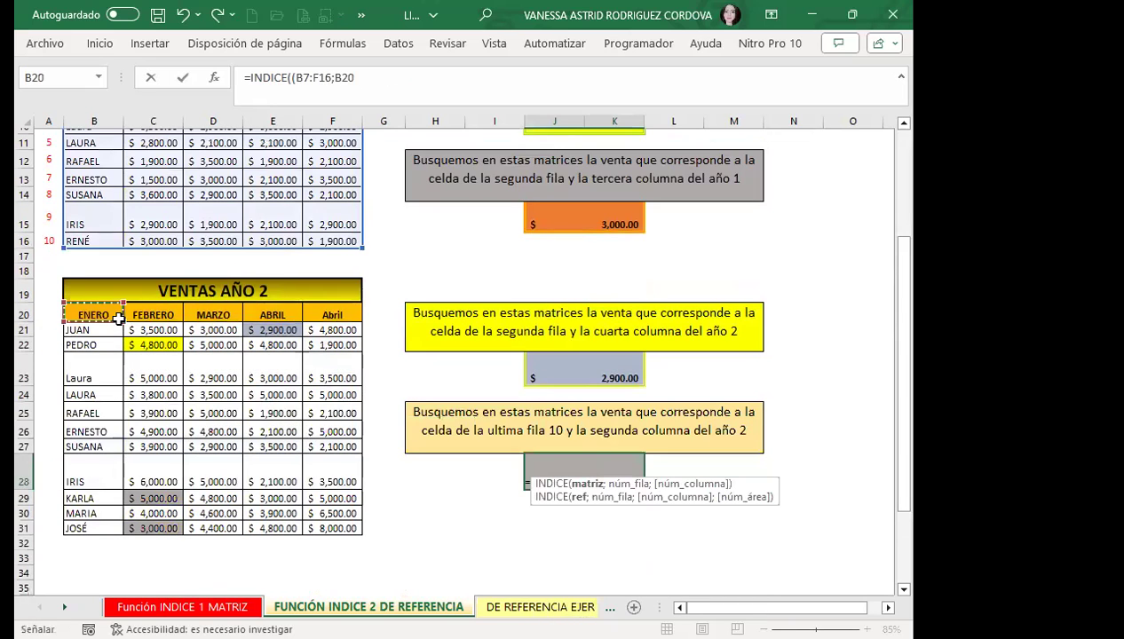
left_click(316, 513, "shift")
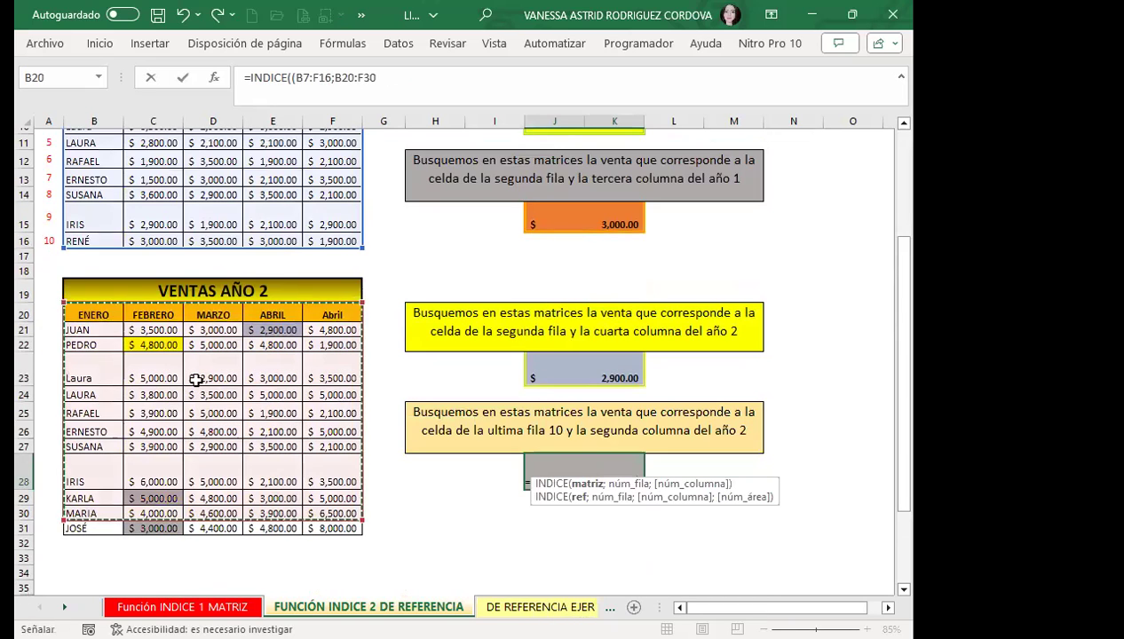
left_click(111, 315)
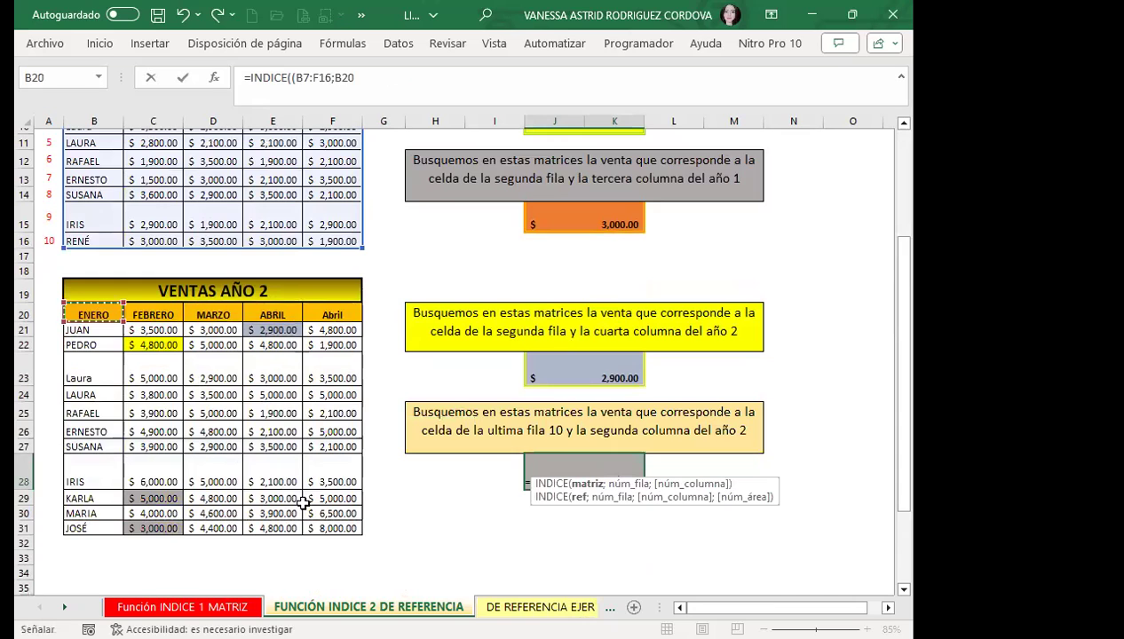
left_click(322, 526, "shift")
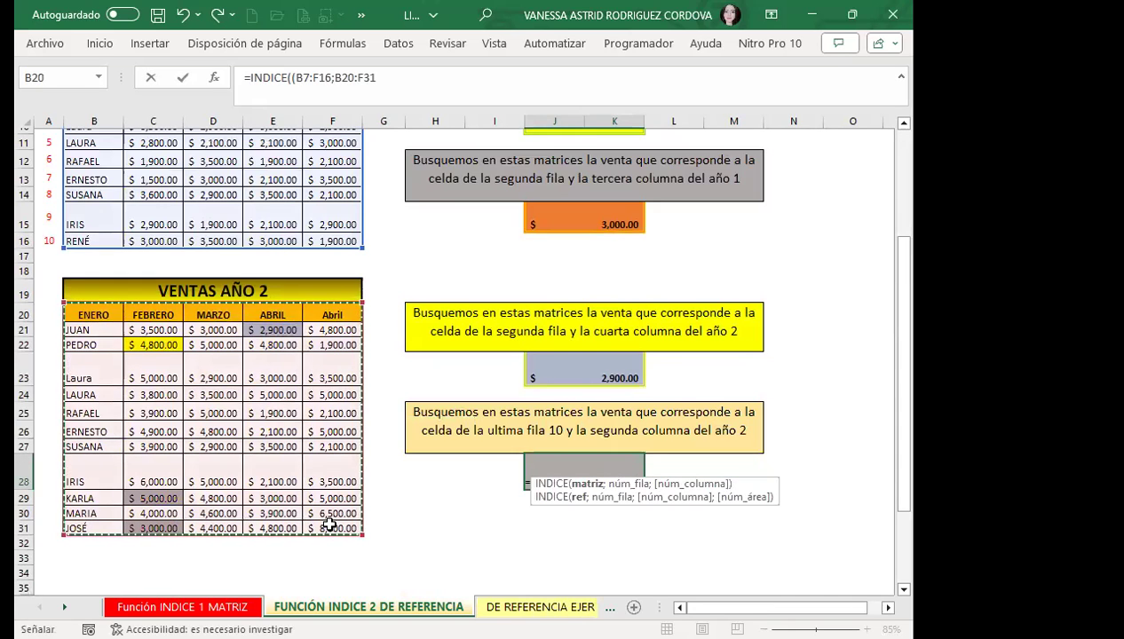
type(")")
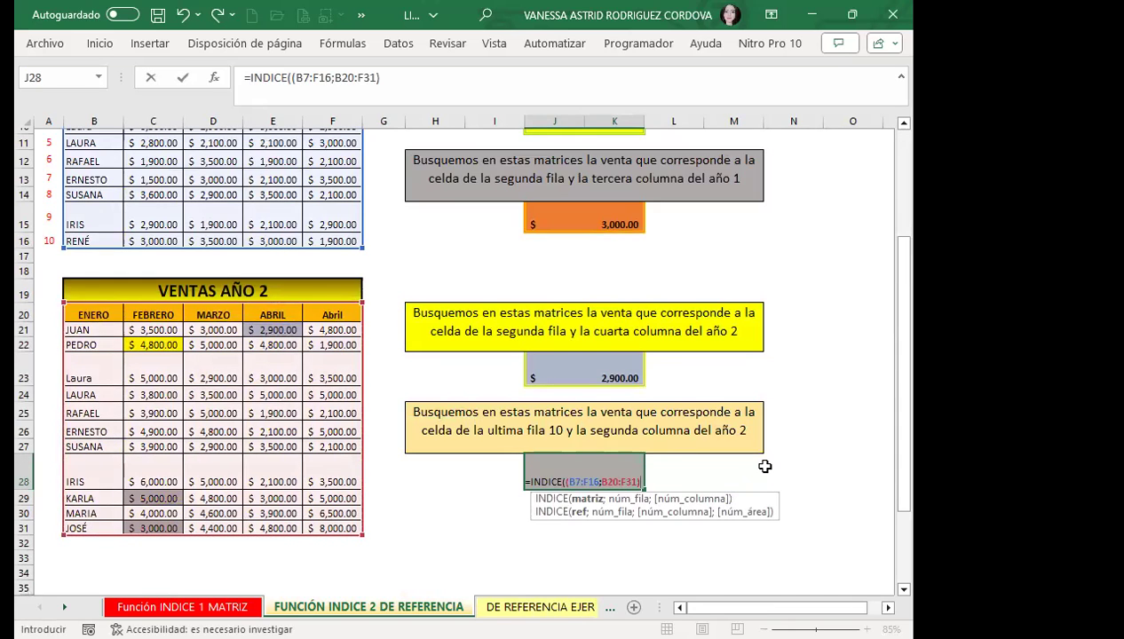
type(";")
type(";")
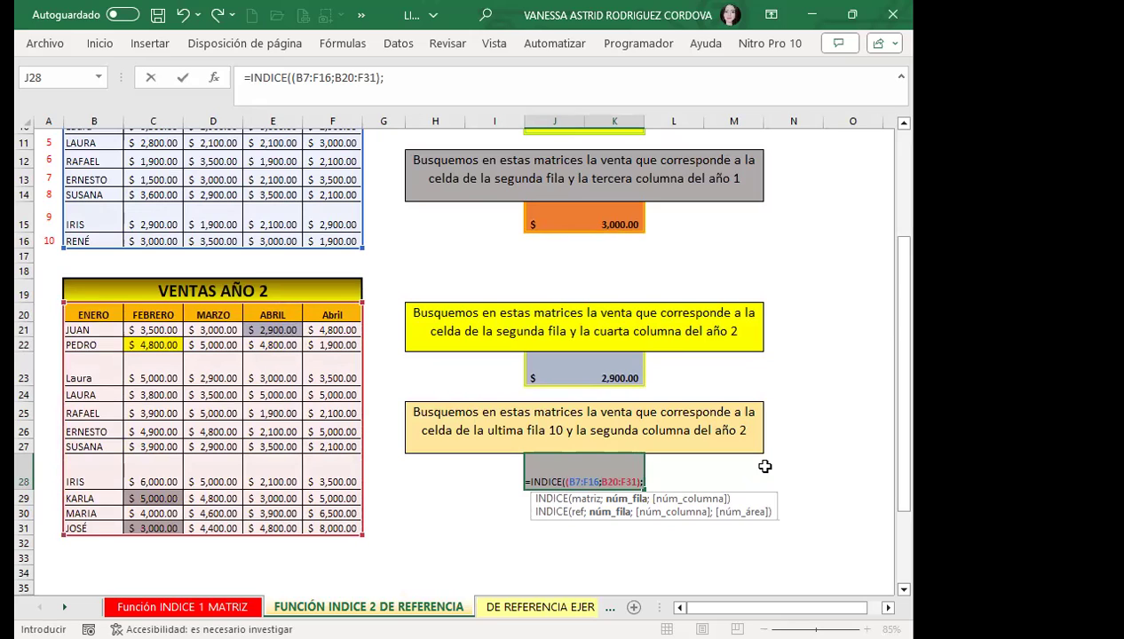
type("10")
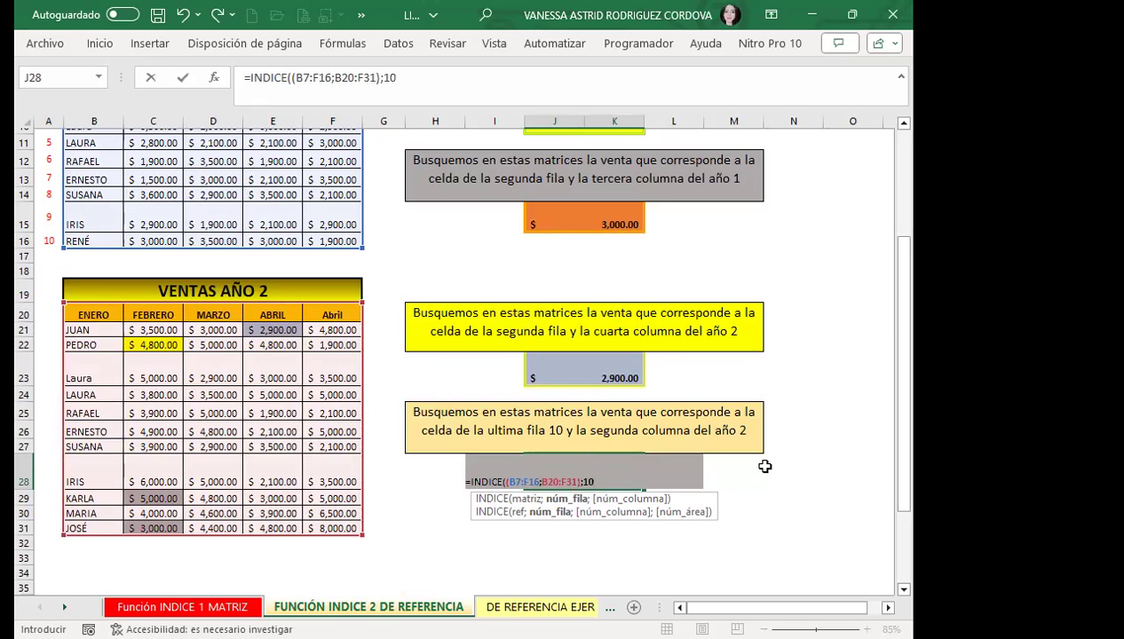
type(";")
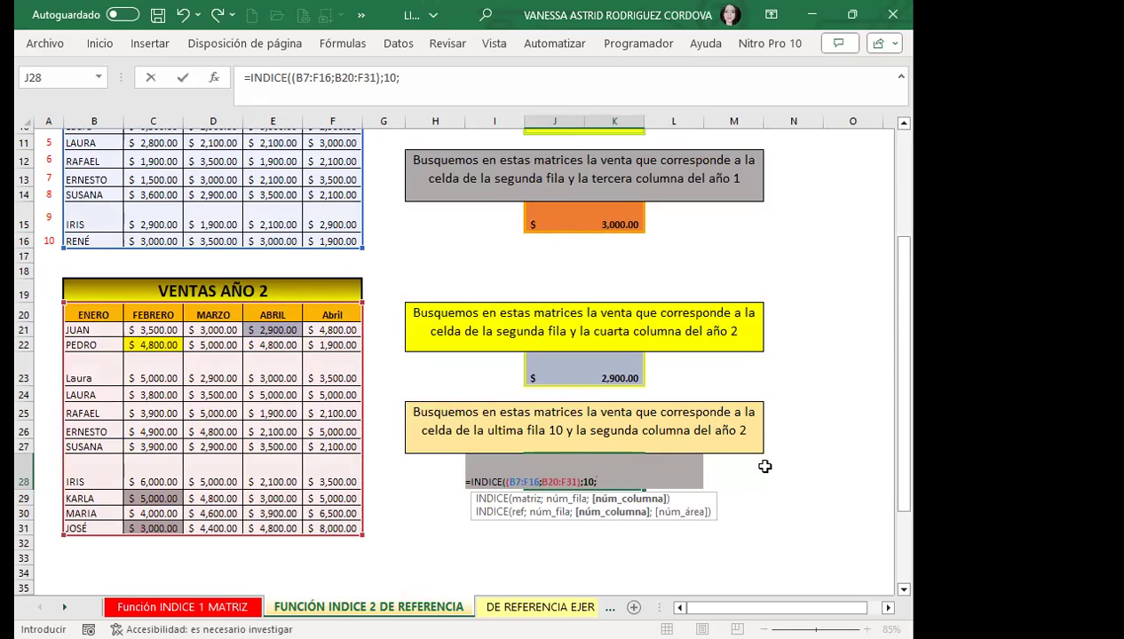
type("2")
type(";")
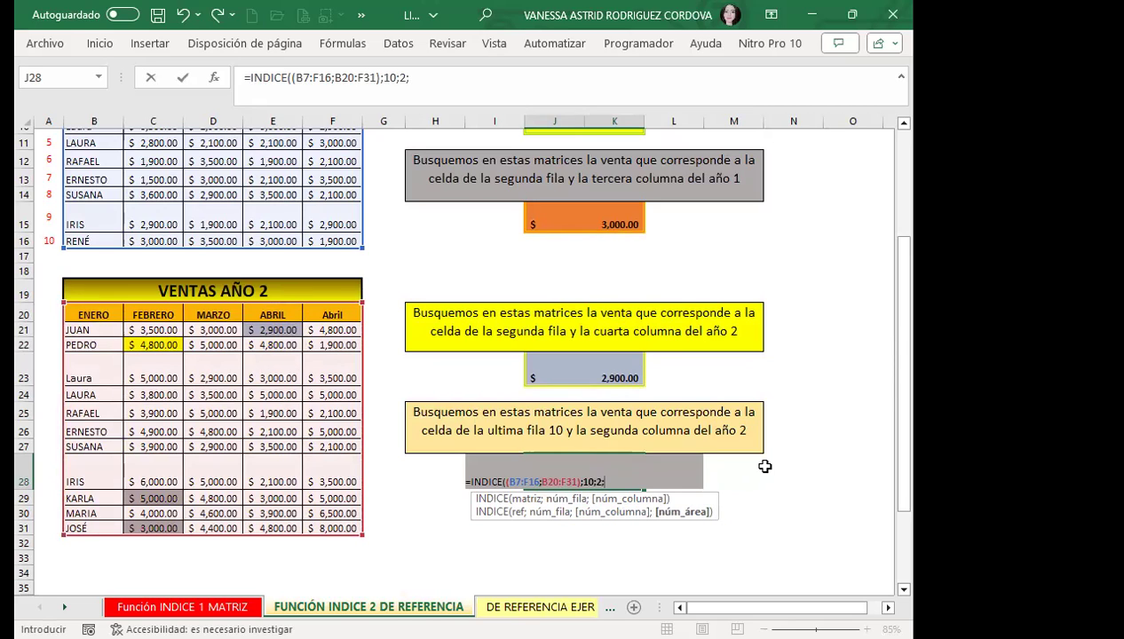
type("2")
type(")")
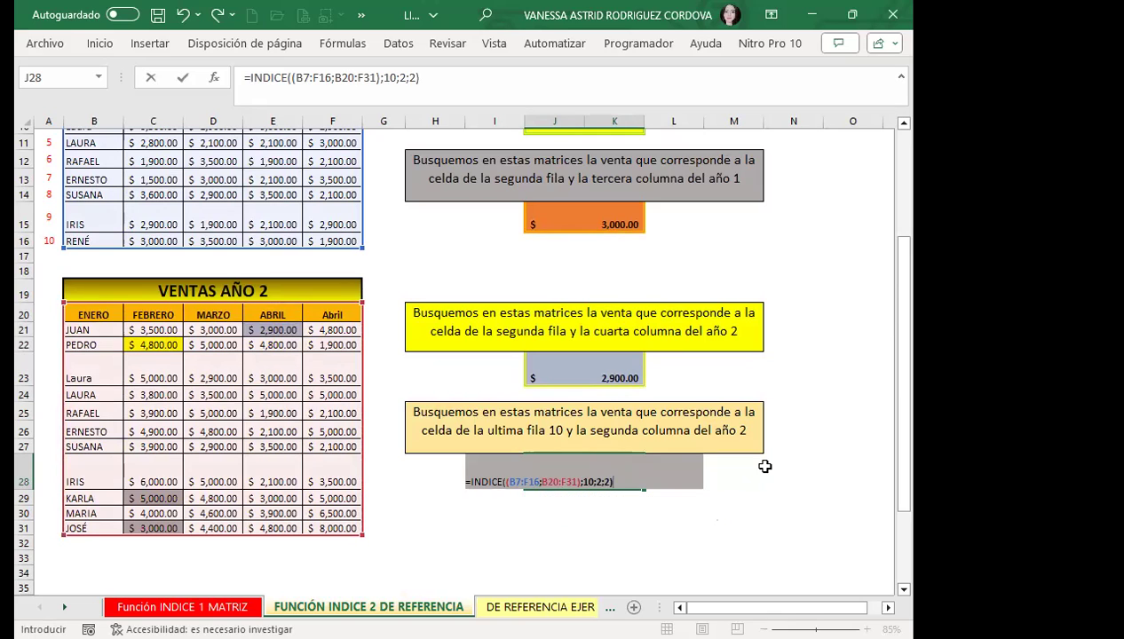
key("Return")
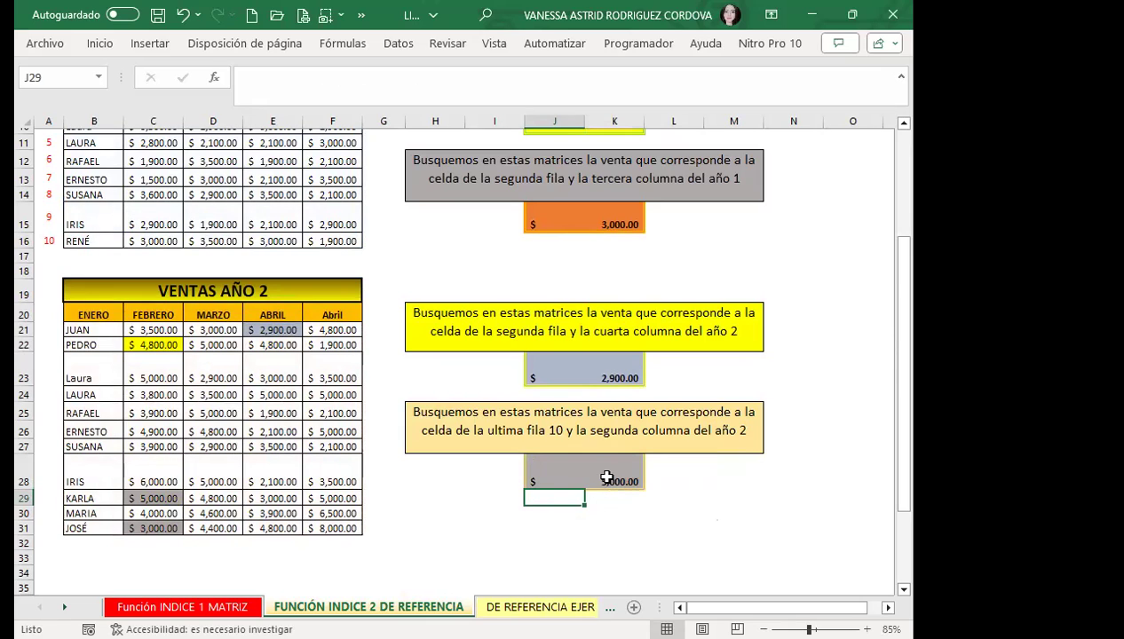
Step: Compare J28's 5,000.00 result with the value in C29 and the name in B29
left_click(607, 478)
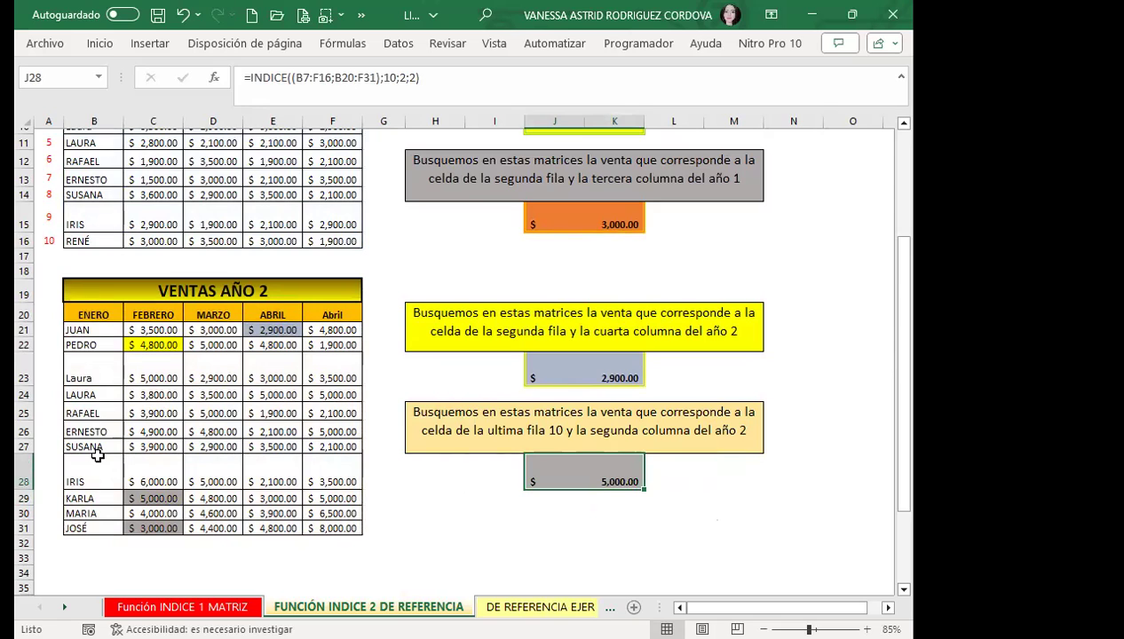
left_click(159, 500)
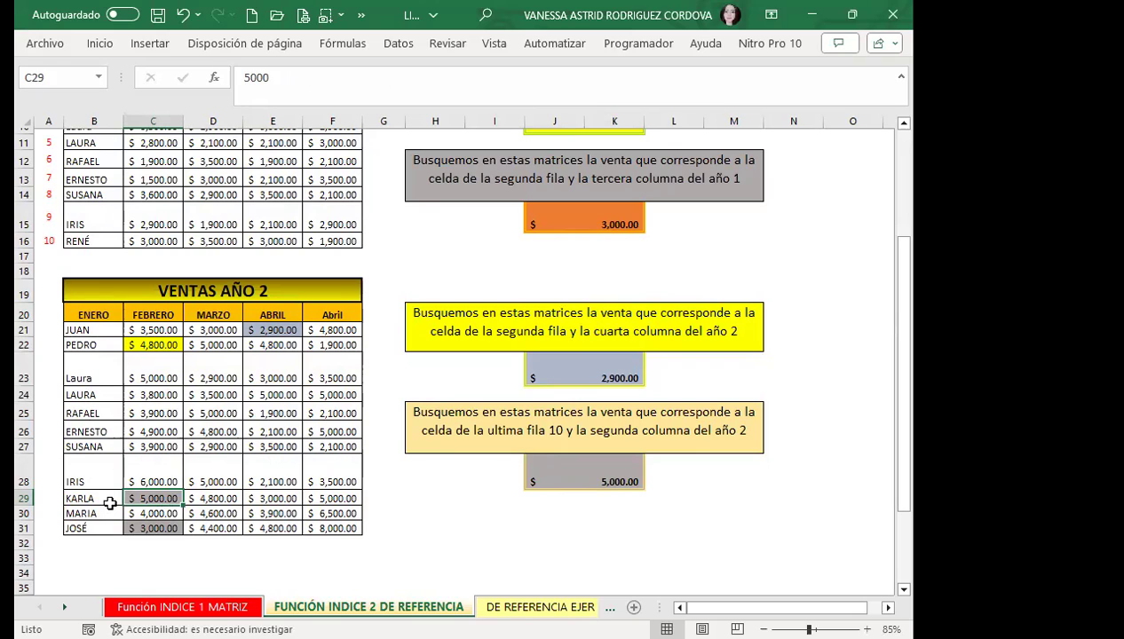
left_click(113, 495)
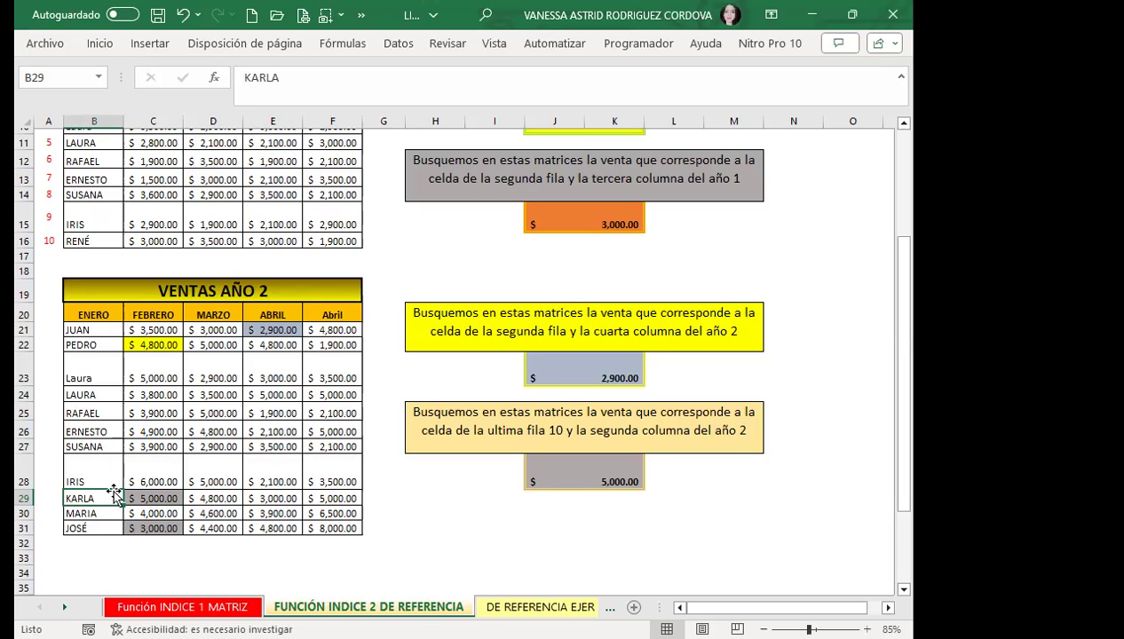
Step: Return to J28 and open its formula for editing
left_click(591, 483)
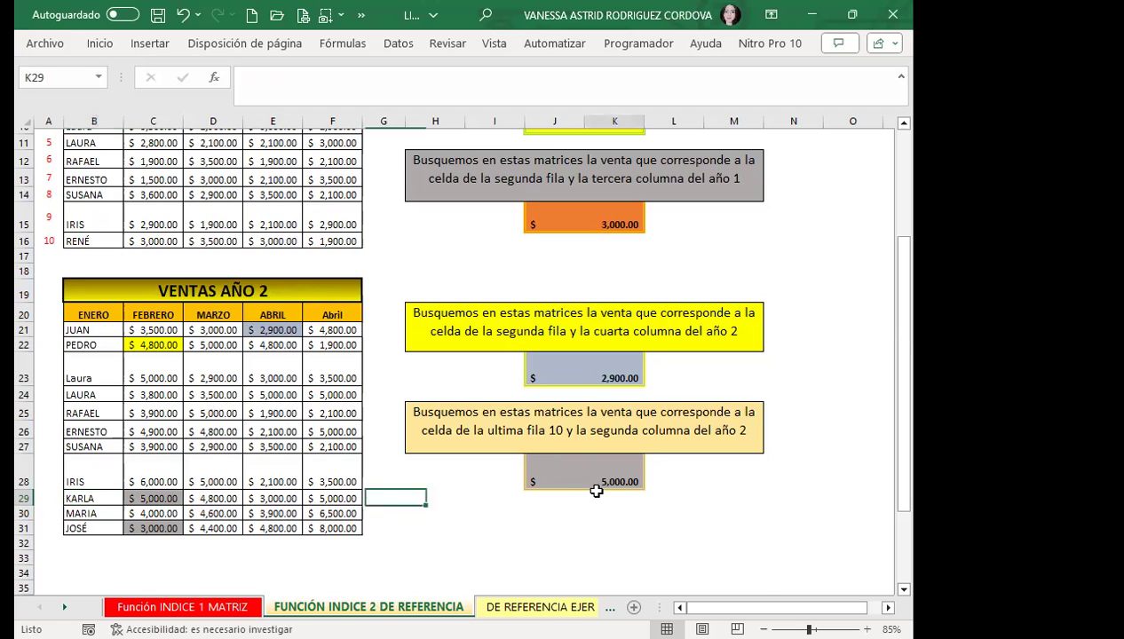
key("ctrl+Up")
scroll(629, 429, "down", 3)
scroll(628, 429, "down", 1)
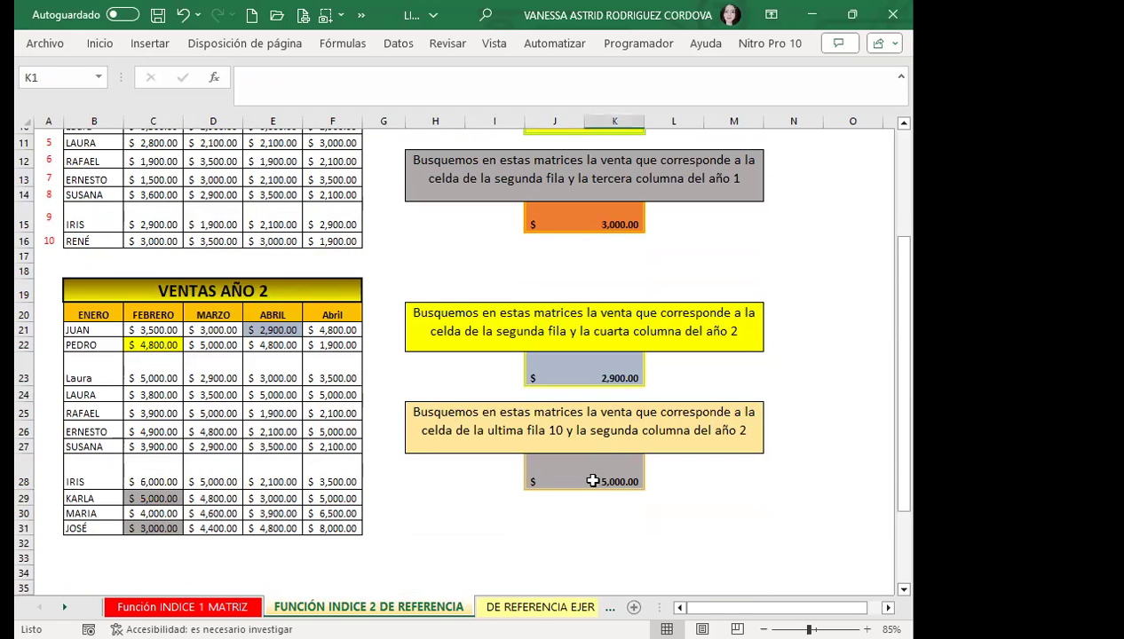
double_click(593, 478)
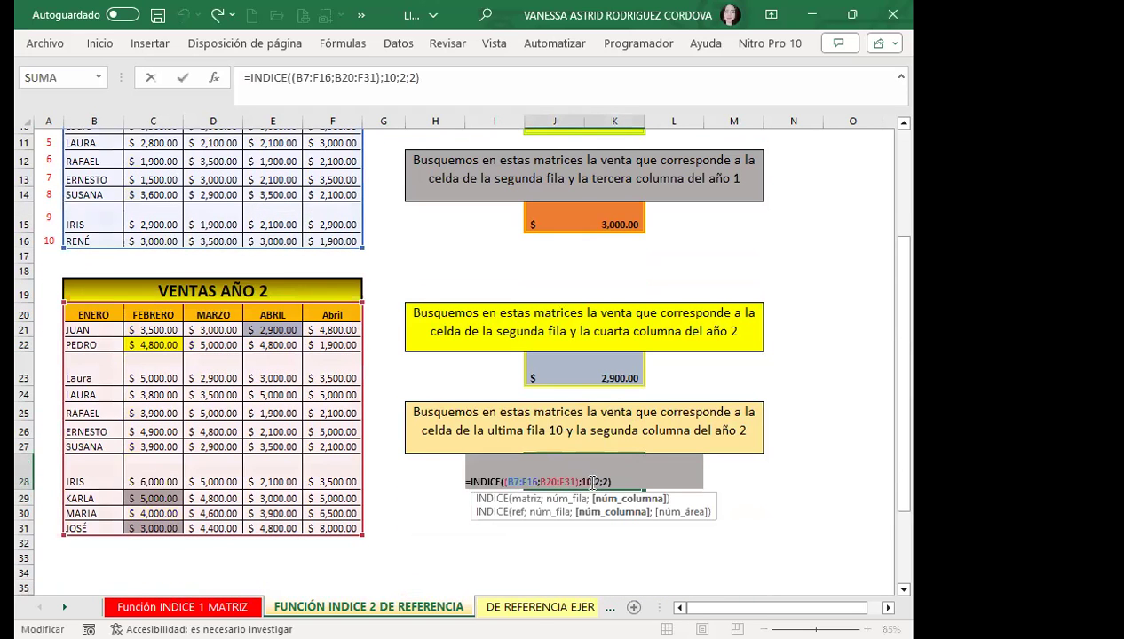
Step: Change J28's row argument from 10 to 12 so it returns 3,000.00, then review both tables
left_click(592, 482)
key("BackSpace")
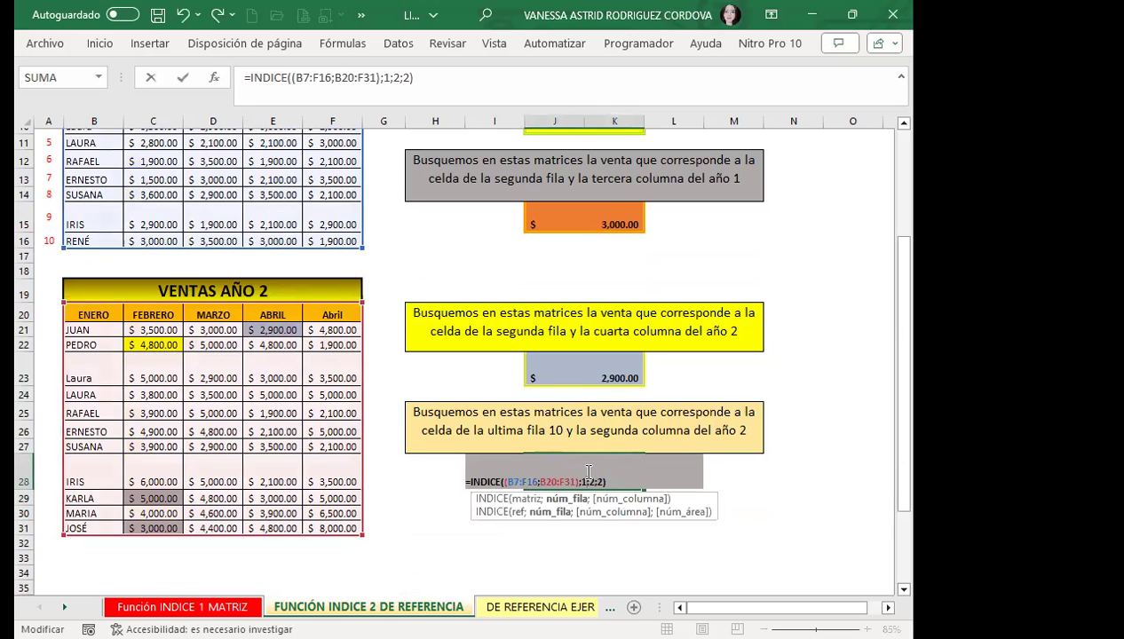
type("2")
key("Return")
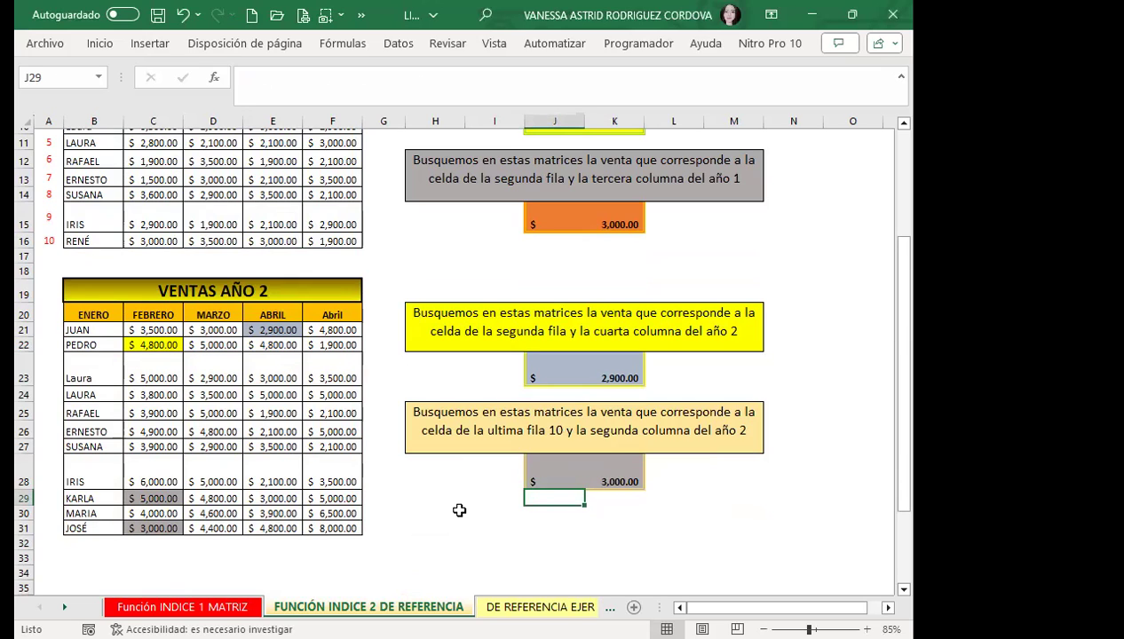
left_click(587, 455)
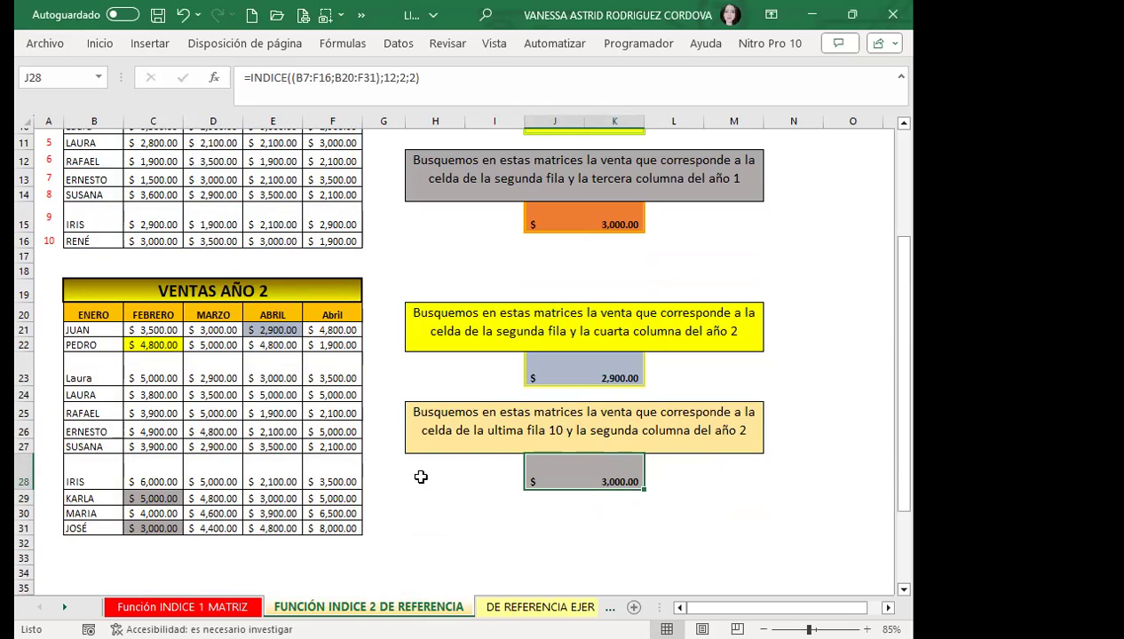
scroll(151, 506, "up", 2)
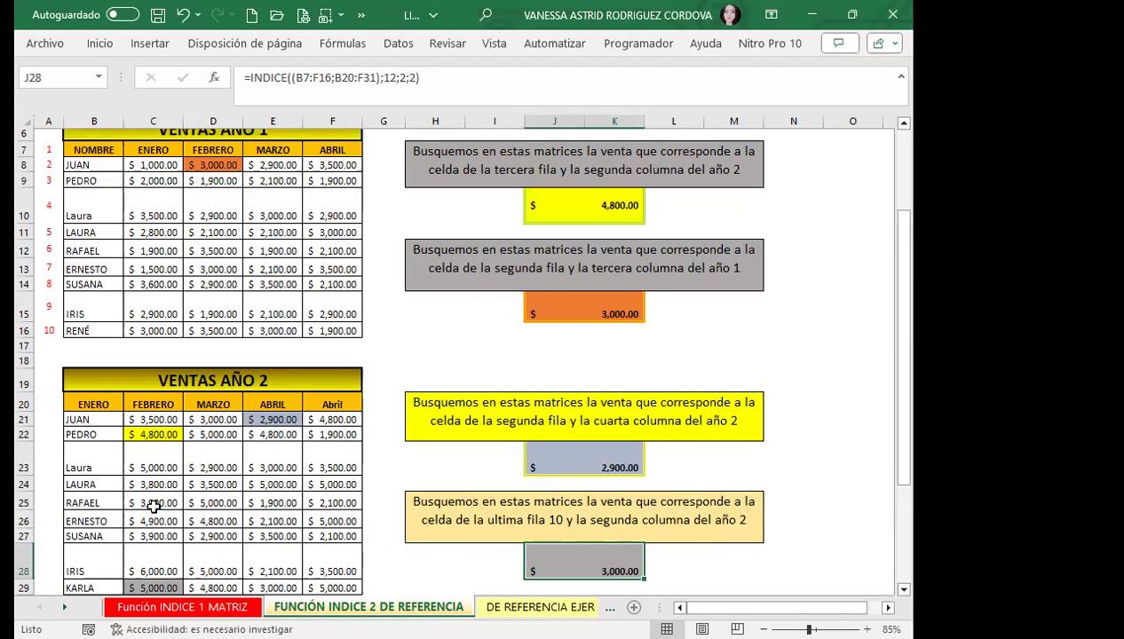
scroll(188, 452, "up", 1)
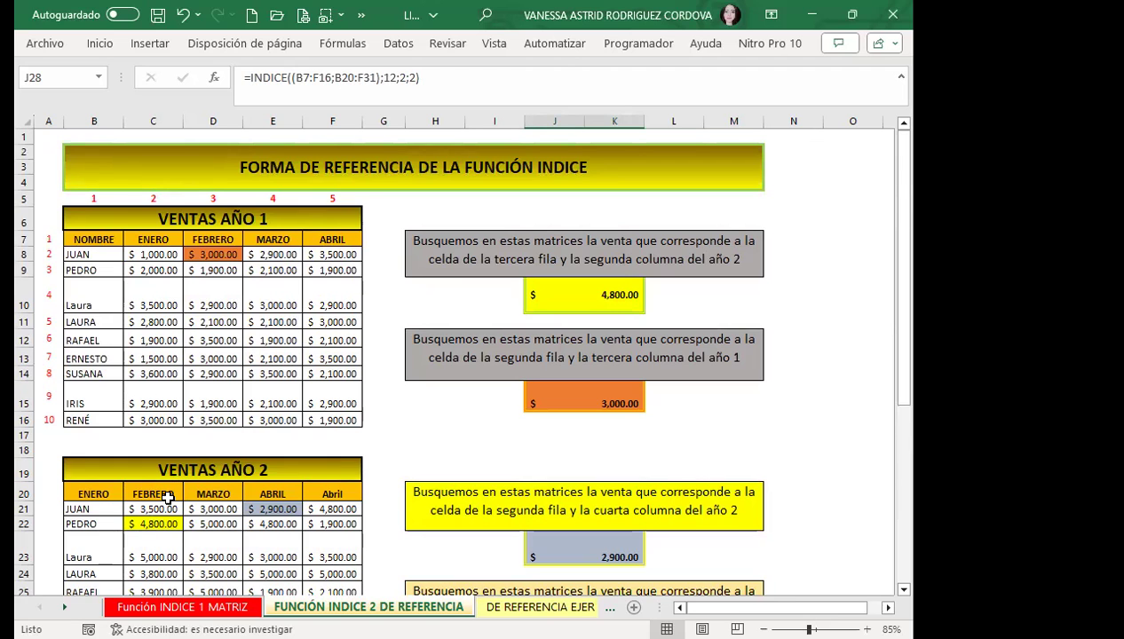
scroll(168, 493, "down", 2)
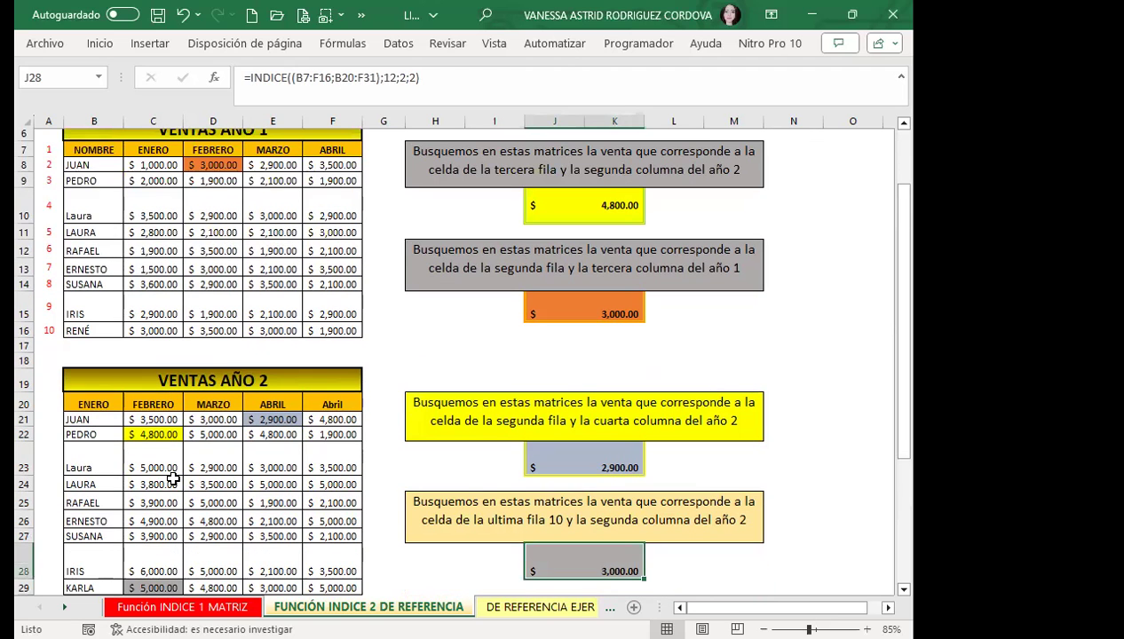
scroll(173, 480, "down", 2)
scroll(181, 451, "down", 1)
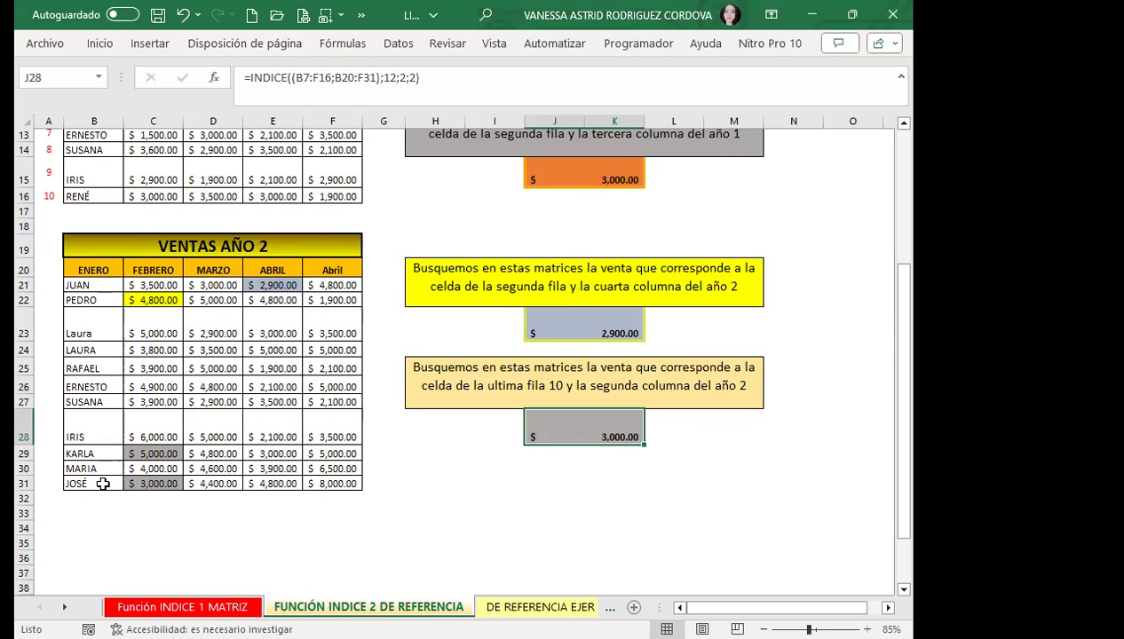
Step: Enter 1 and 2 in A20:A21 and fill the series down to A31
left_click(55, 267)
type("1")
key("Return")
type("2")
key("Return")
left_click_drag(55, 269, 61, 288)
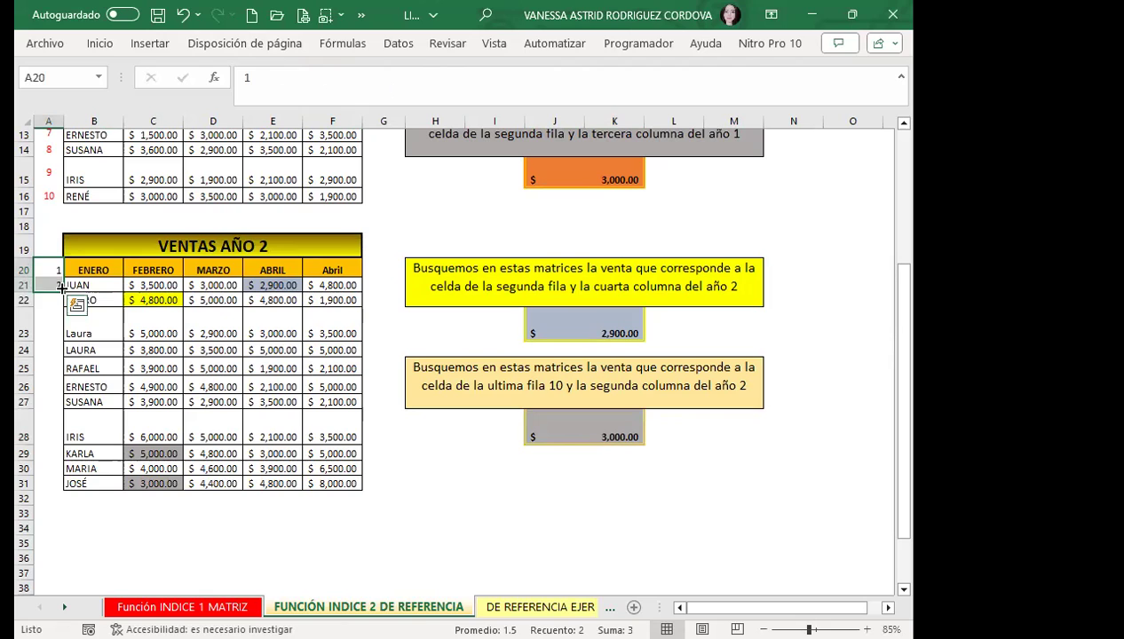
double_click(61, 288)
Step: Check row 31's name and C31 value, then revisit J28's formula
left_click(111, 484)
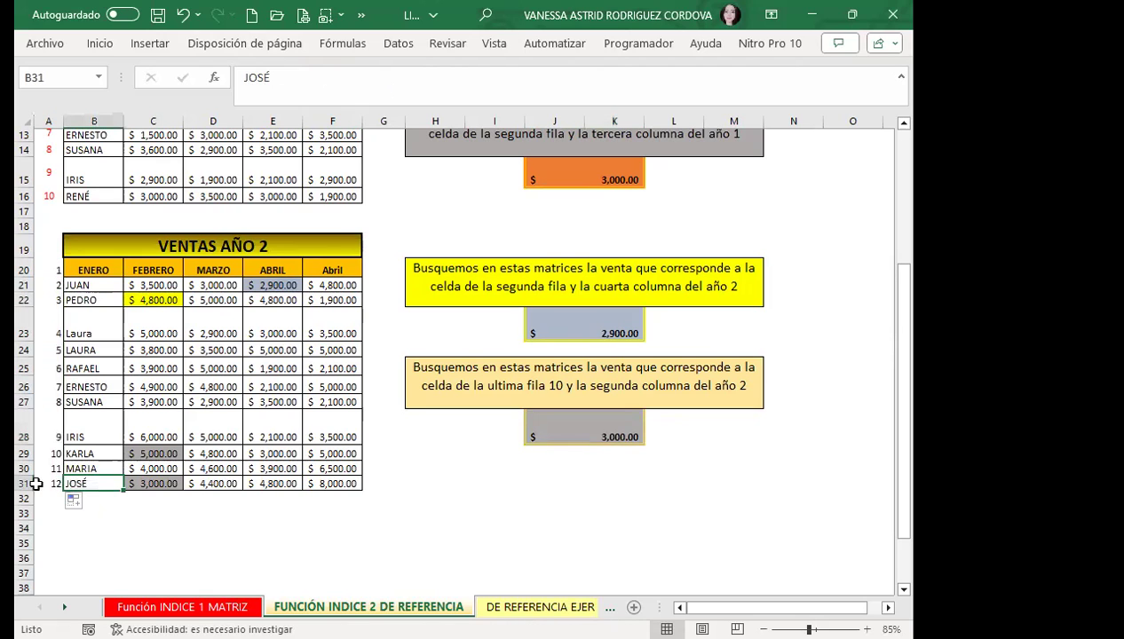
left_click(159, 480)
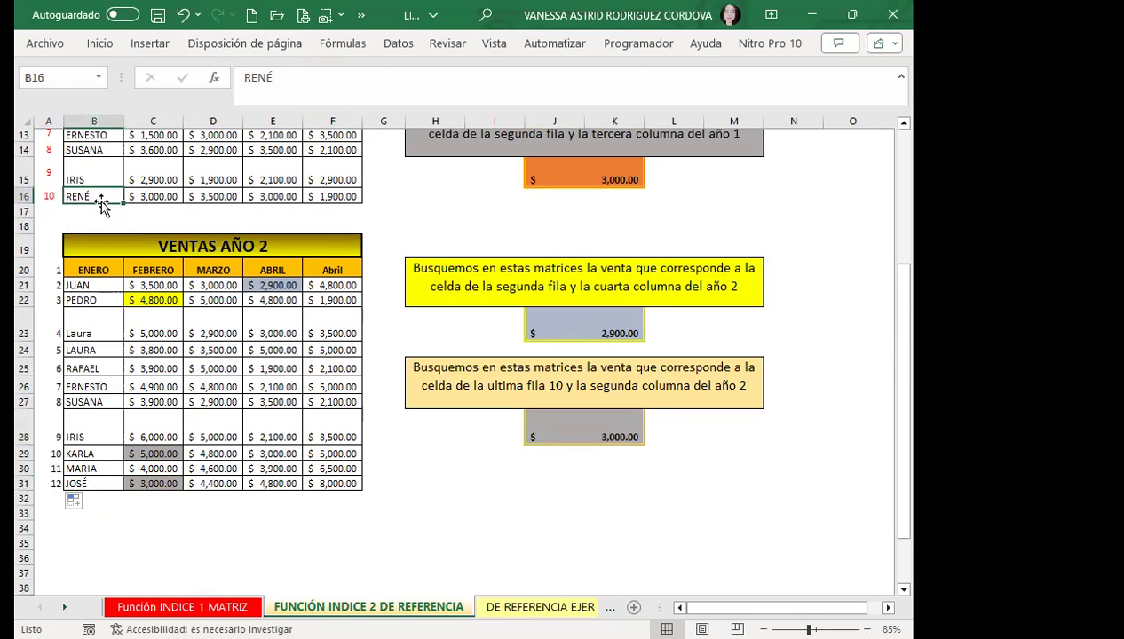
left_click(580, 433)
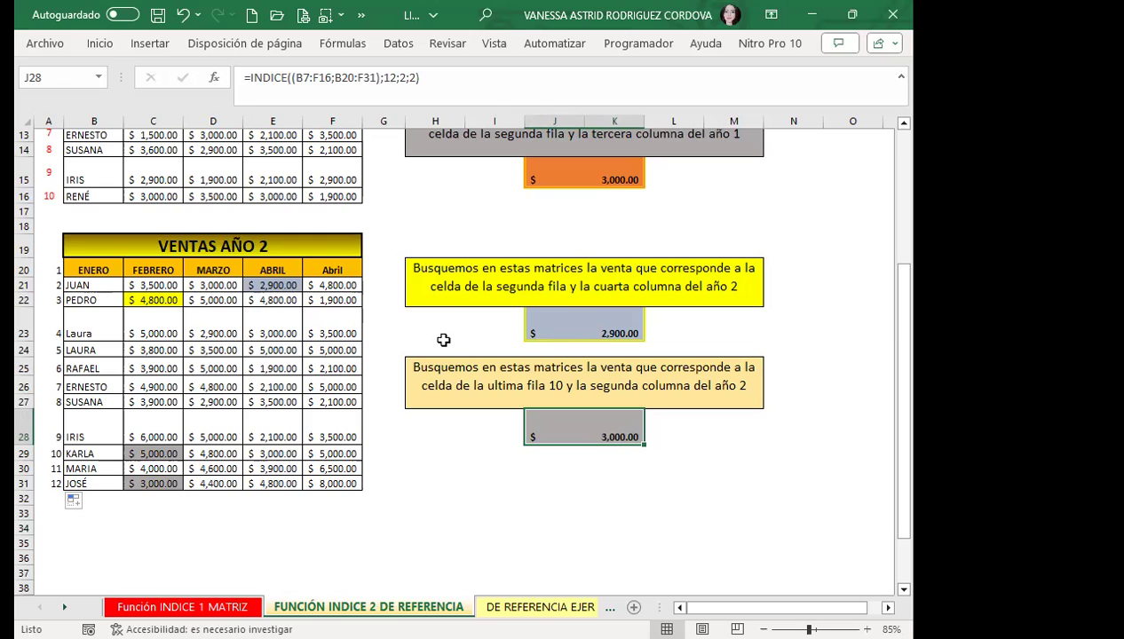
Step: Check the J23, J28 and C31 values, then go to the DE REFERENCIA EJER 3 sheet
left_click(596, 317)
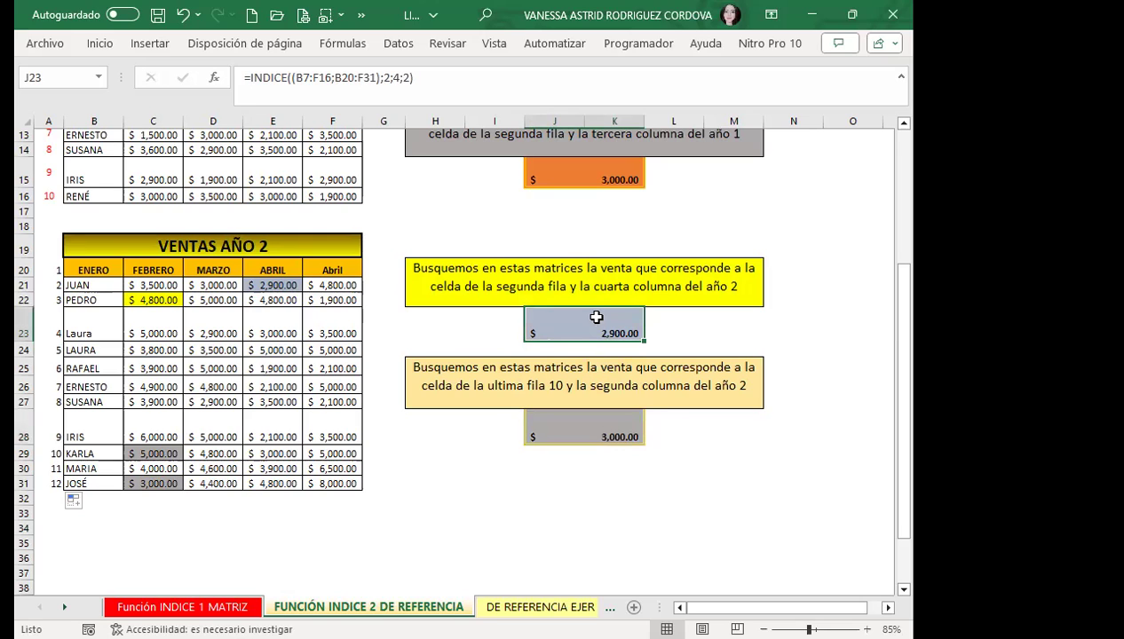
left_click(561, 428)
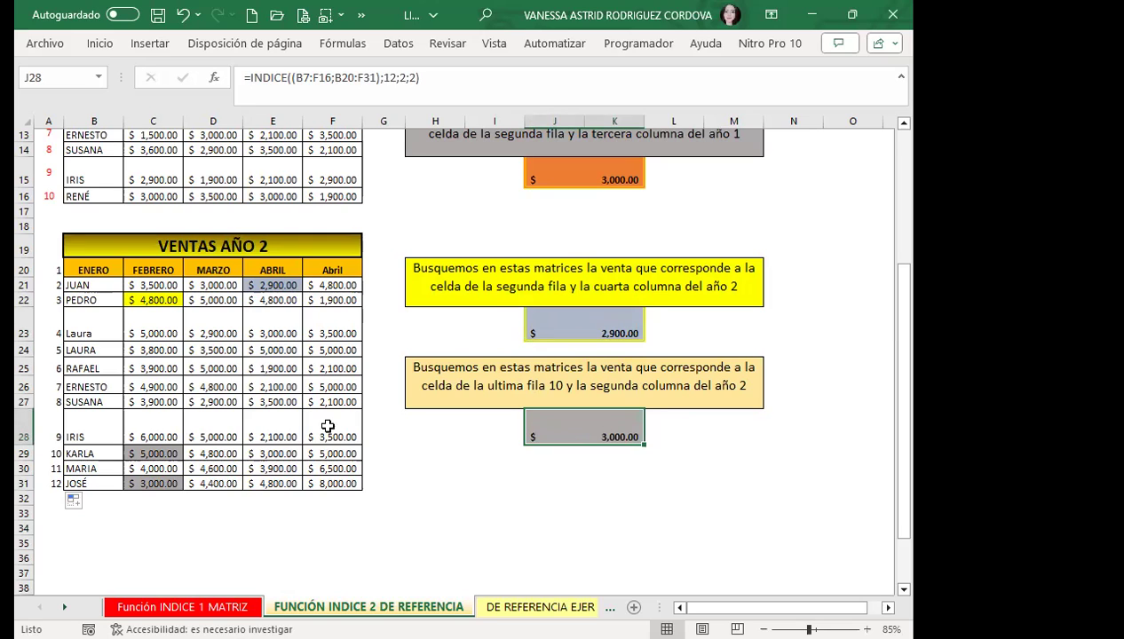
left_click(134, 481)
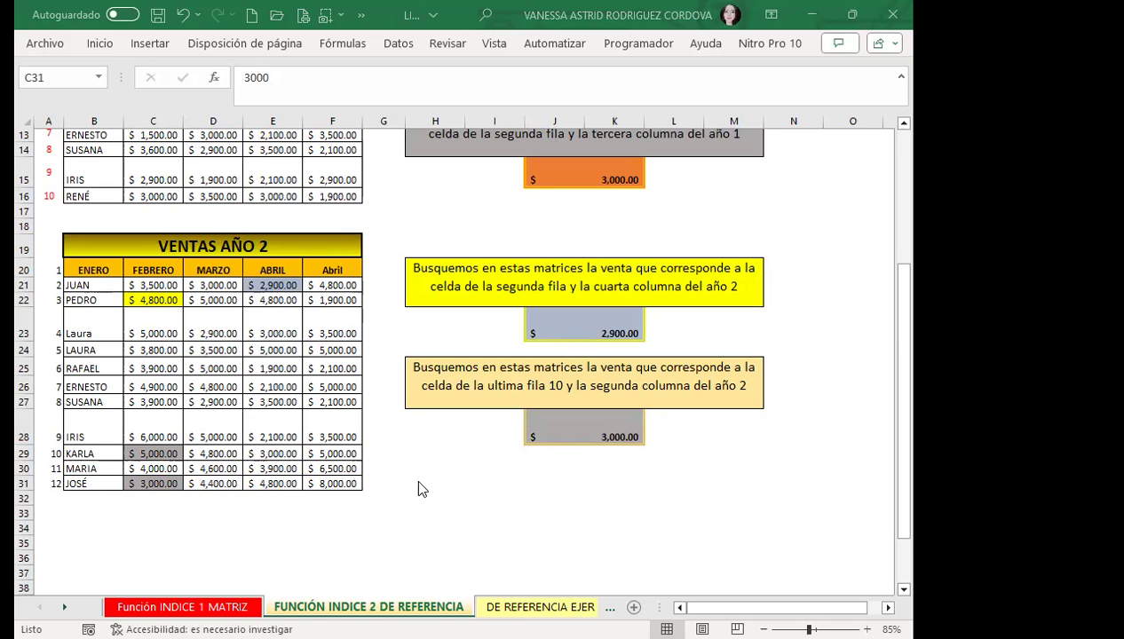
left_click(506, 608)
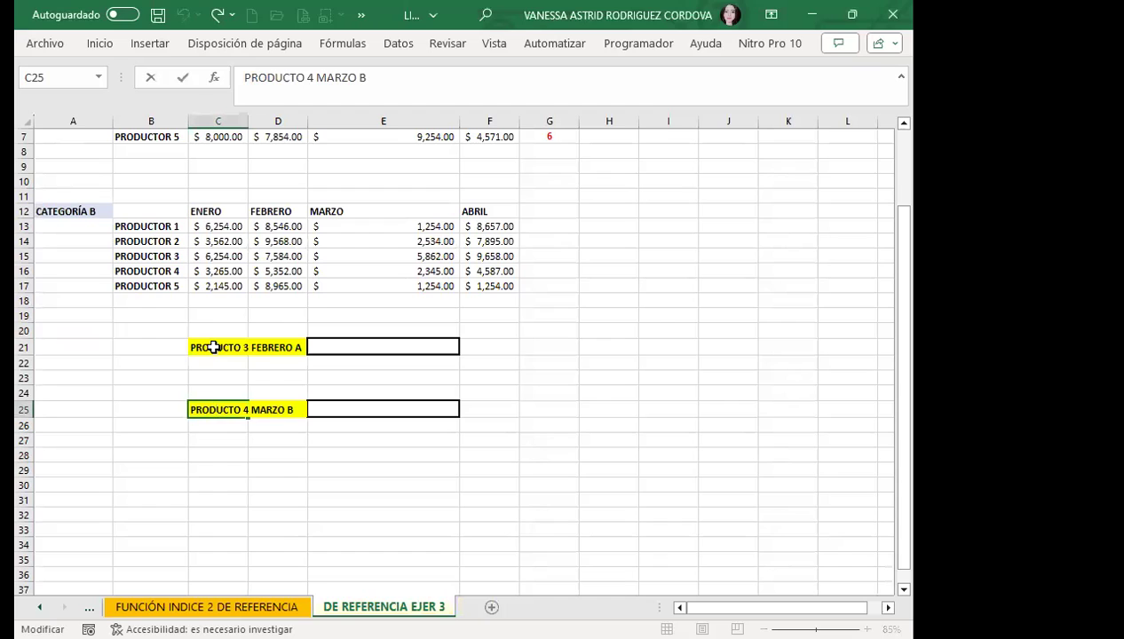
left_click(214, 376)
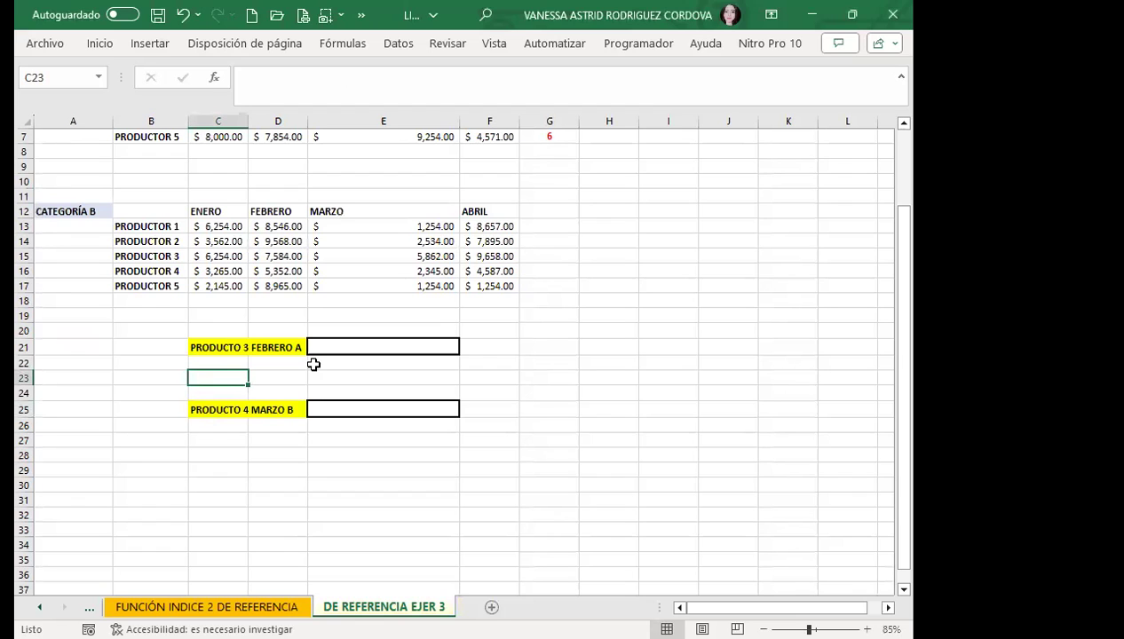
left_click(214, 410)
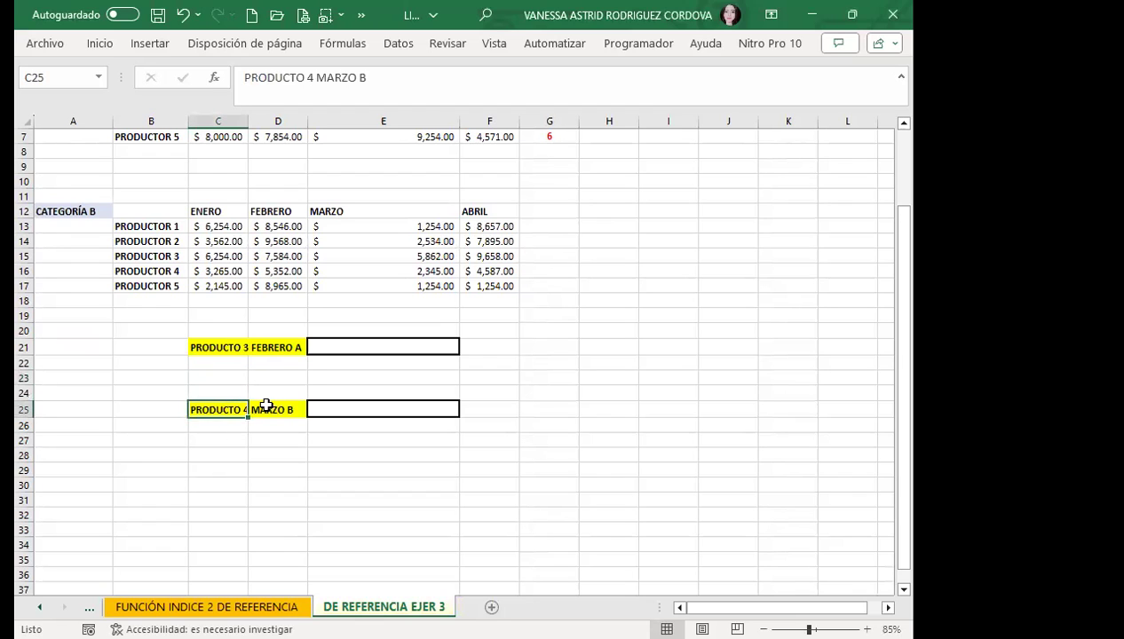
left_click(259, 409)
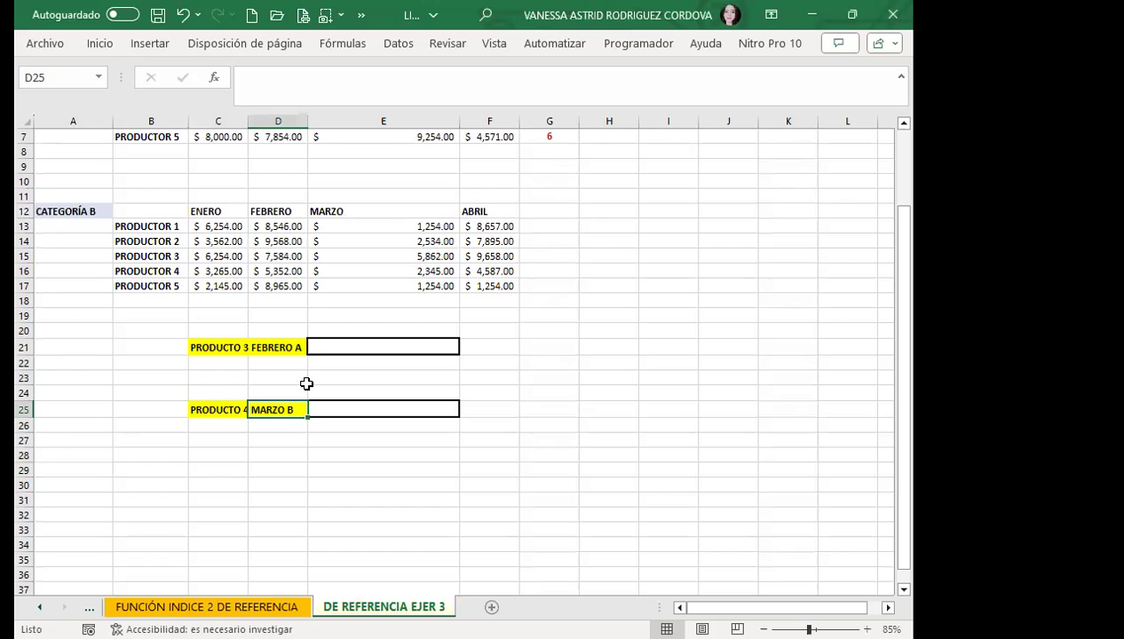
Step: Copy the row numbers 1–6 from G2:G7 into G12 beside the Categoría B table
scroll(306, 386, "up", 2)
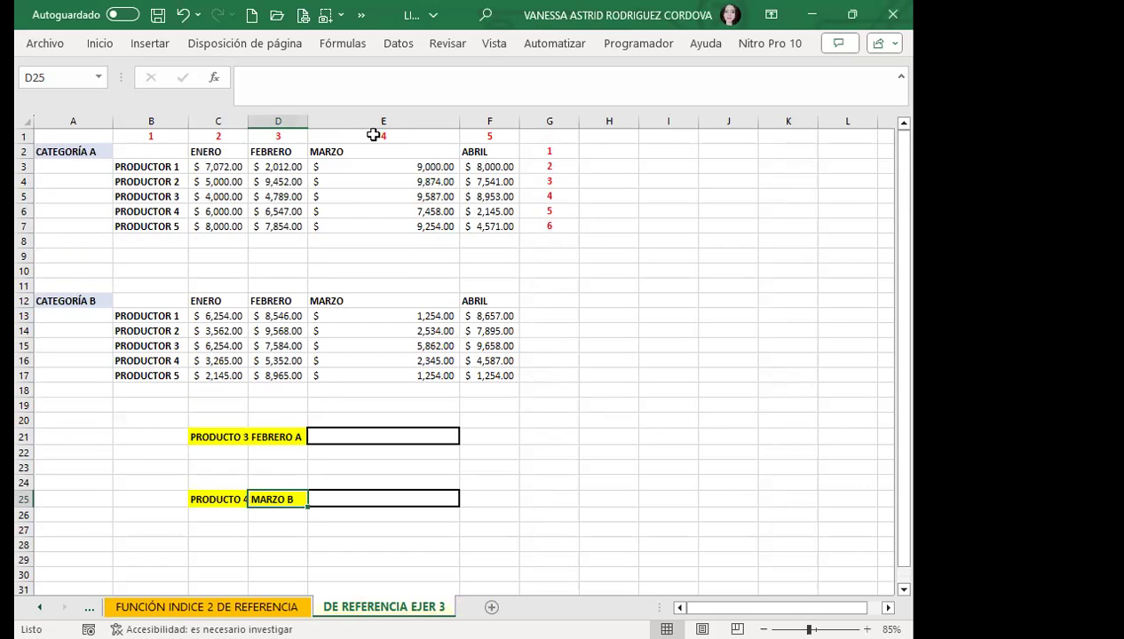
left_click_drag(553, 151, 561, 228)
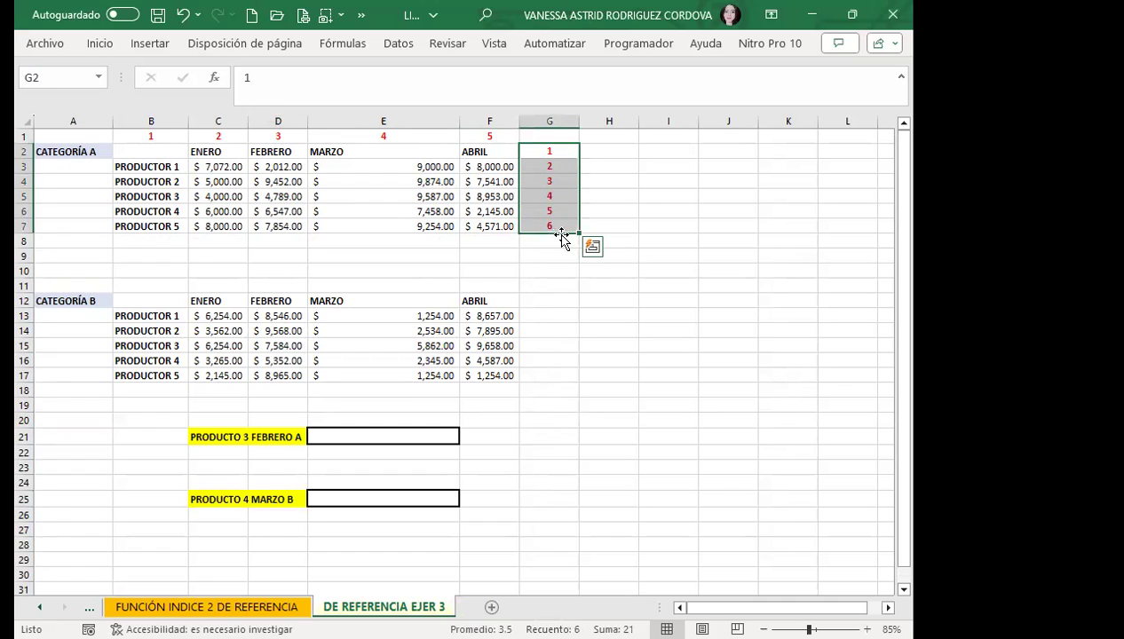
key("ctrl+c")
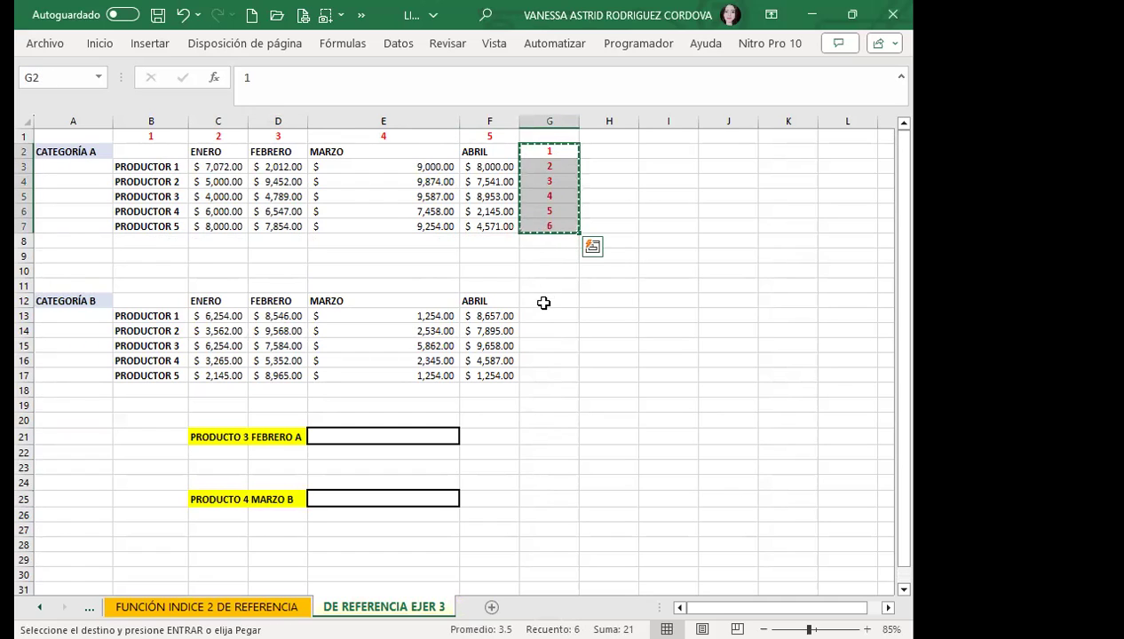
left_click(544, 301)
key("ctrl+v")
left_click(595, 301)
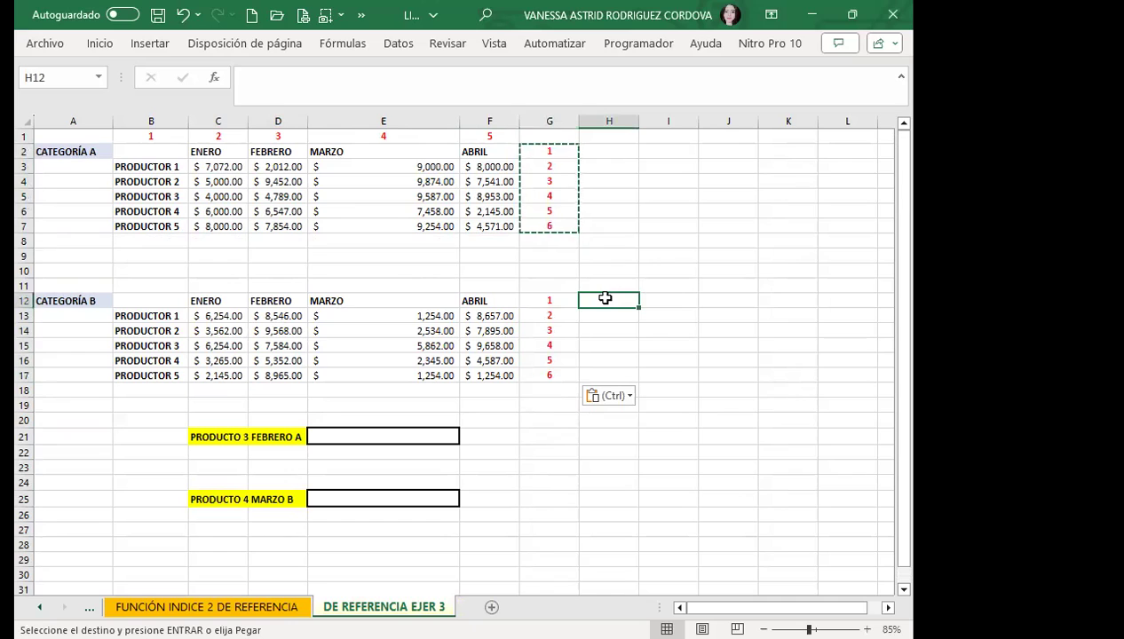
key("Escape")
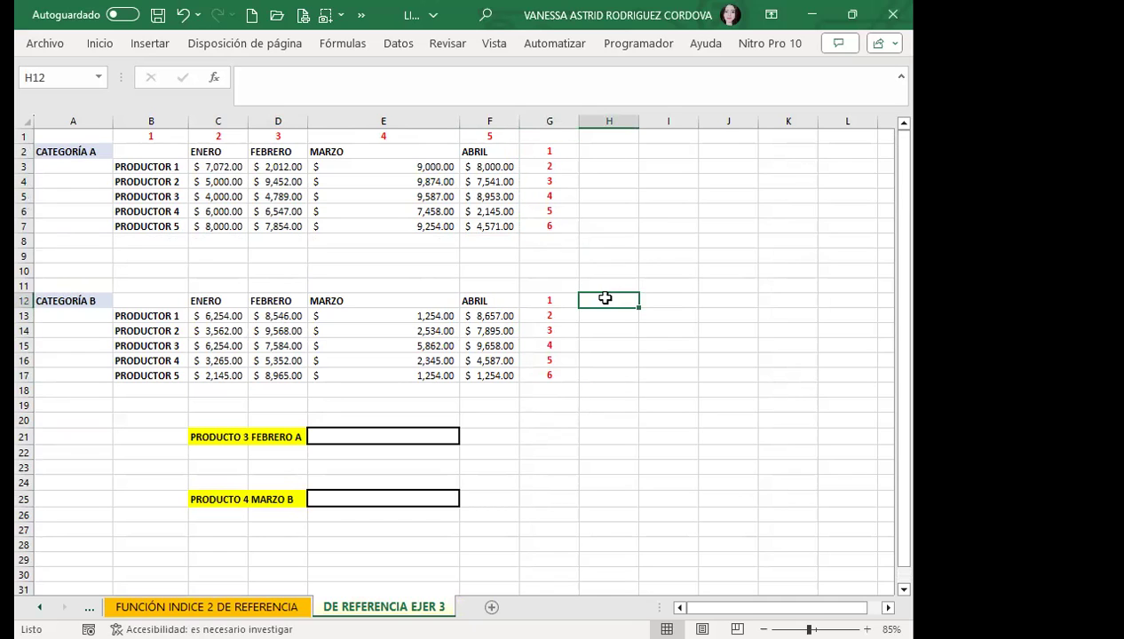
left_click(343, 430)
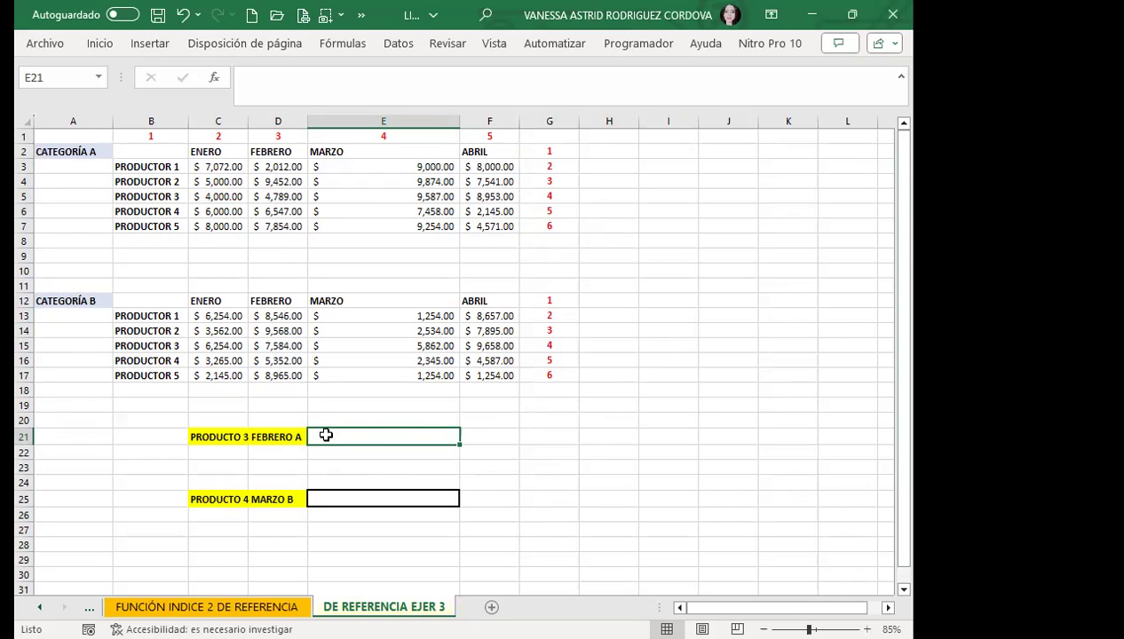
Step: Enter =INDICE(( in E21, opening a grouped list for multiple reference ranges
type("=")
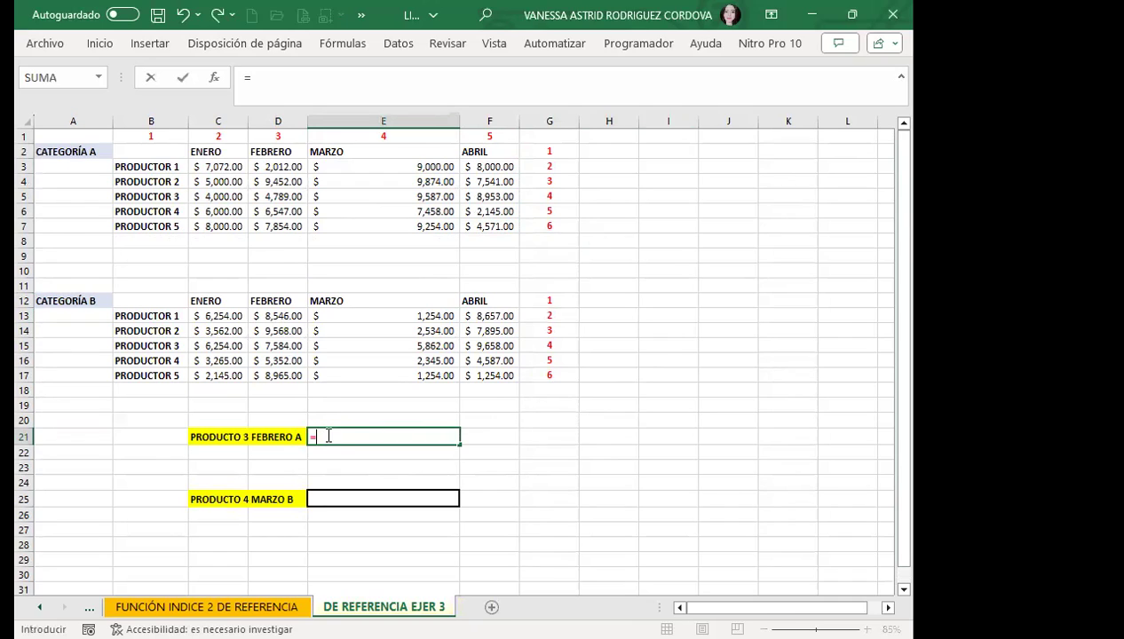
type("INDI")
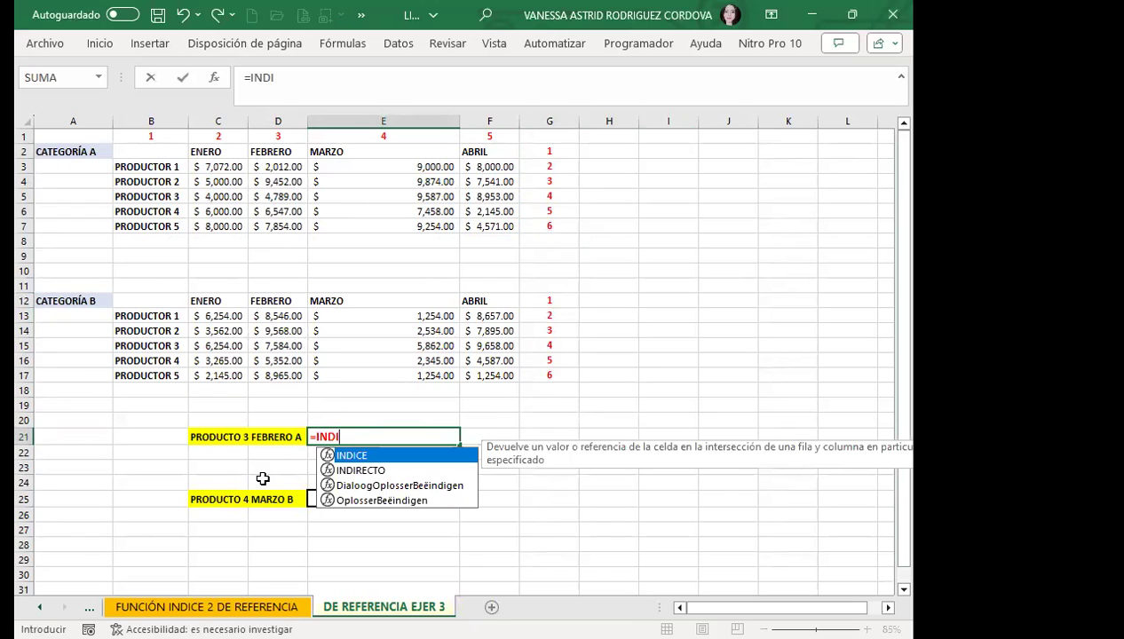
double_click(349, 457)
type(")")
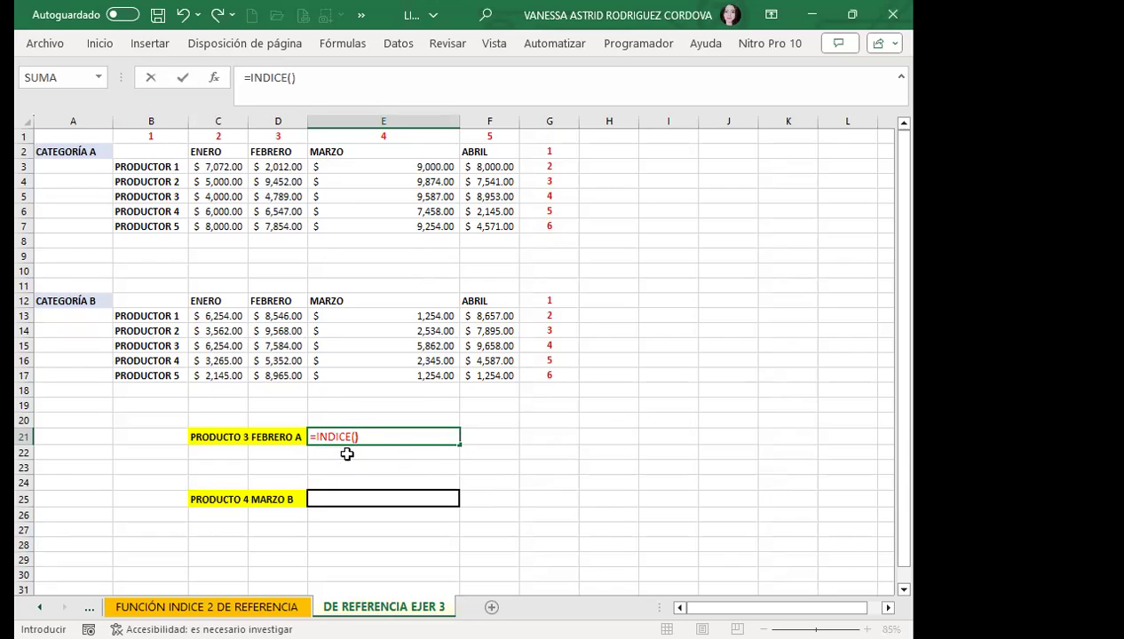
key("BackSpace")
type("(")
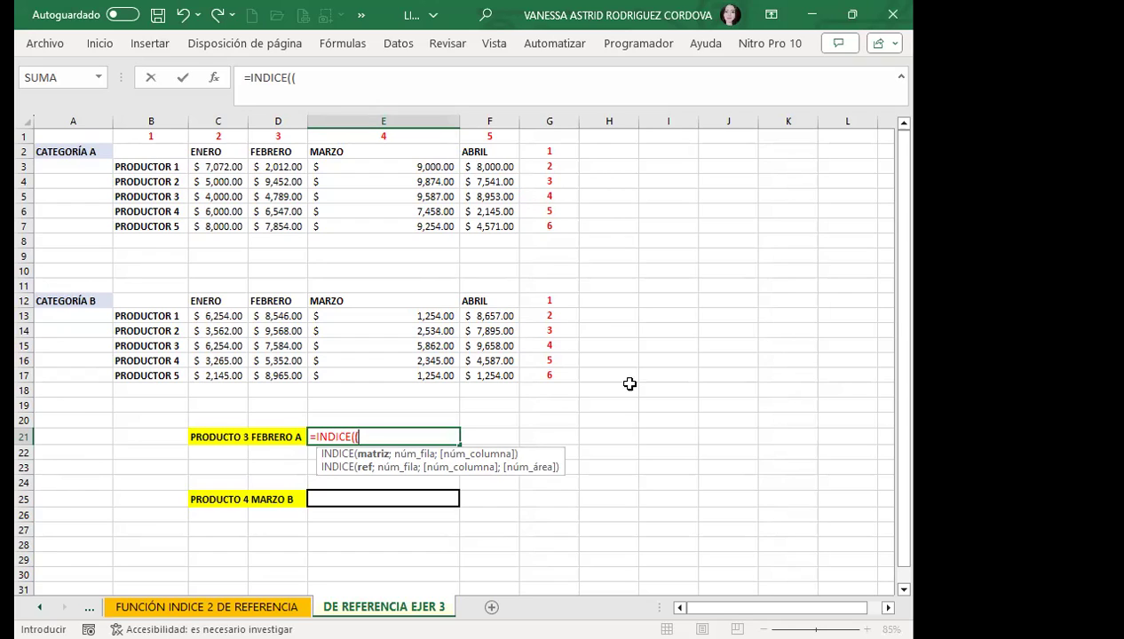
Step: Make (B2:F7;B12:F17) the grouped reference of the E21 INDICE formula
left_click(159, 148)
mouse_move(158, 149)
left_mouse_down()
mouse_move(472, 218)
mouse_move(472, 228)
left_mouse_up()
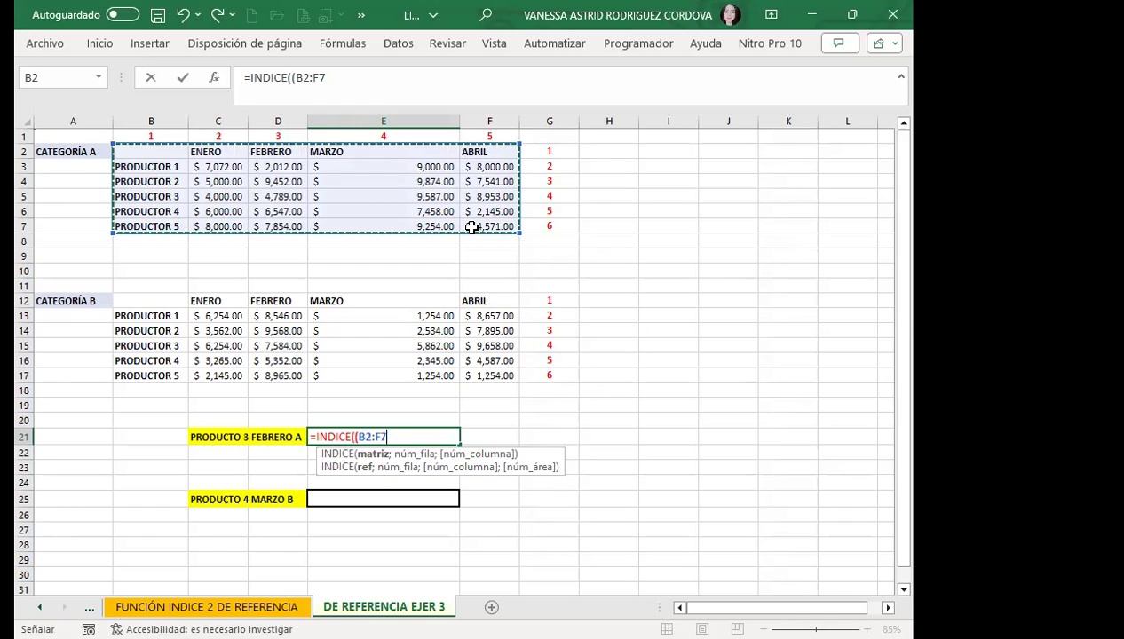
type(";")
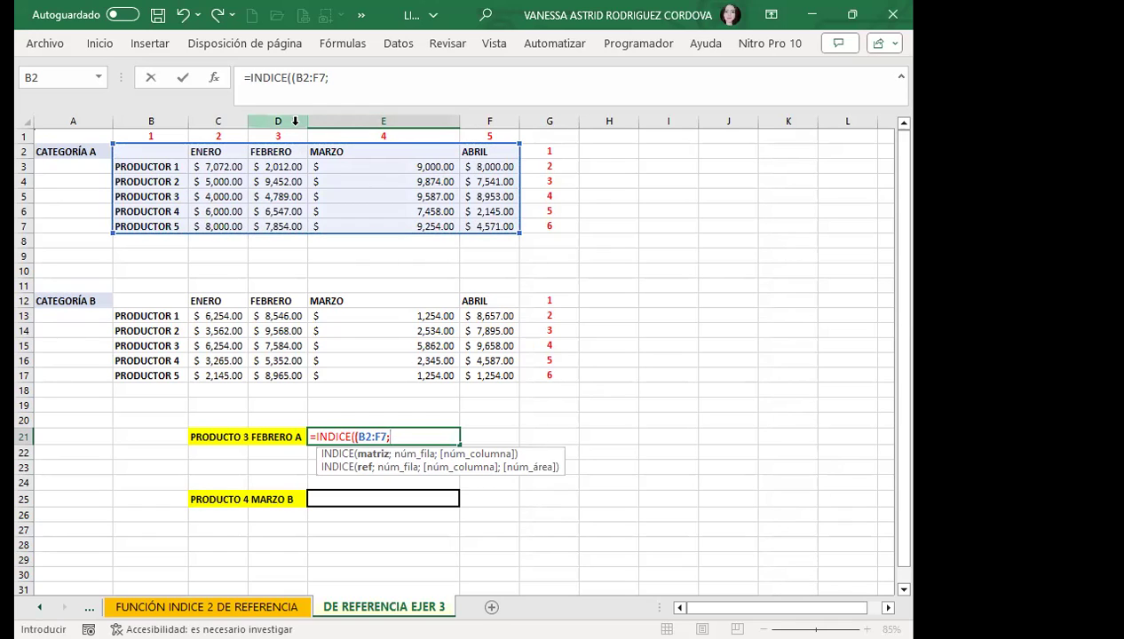
left_click(135, 296)
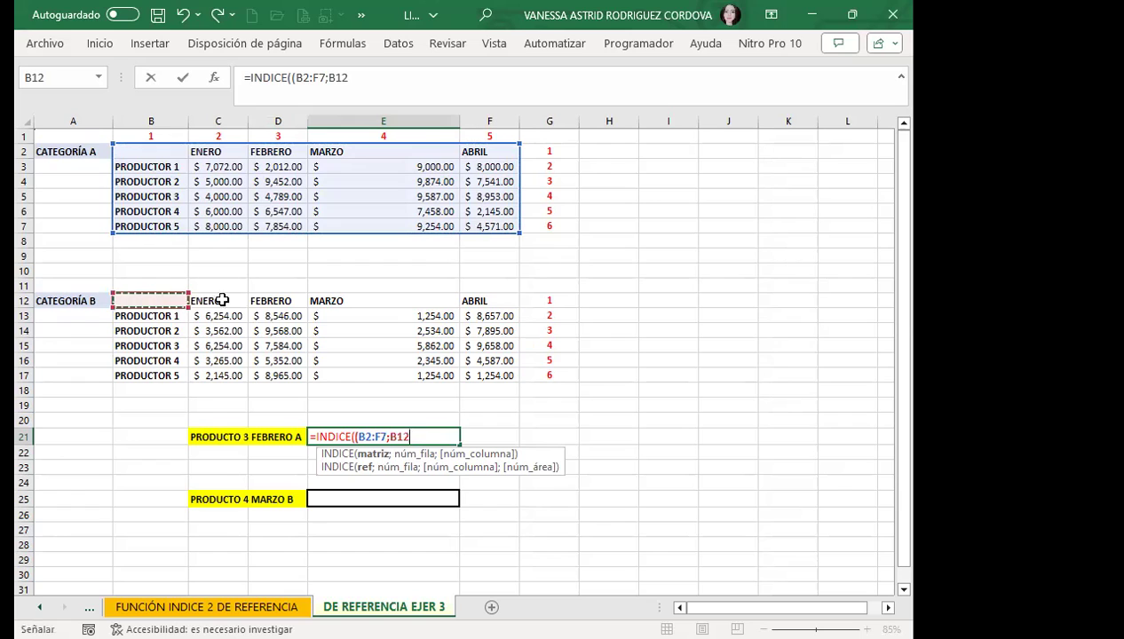
left_click(460, 373, "shift")
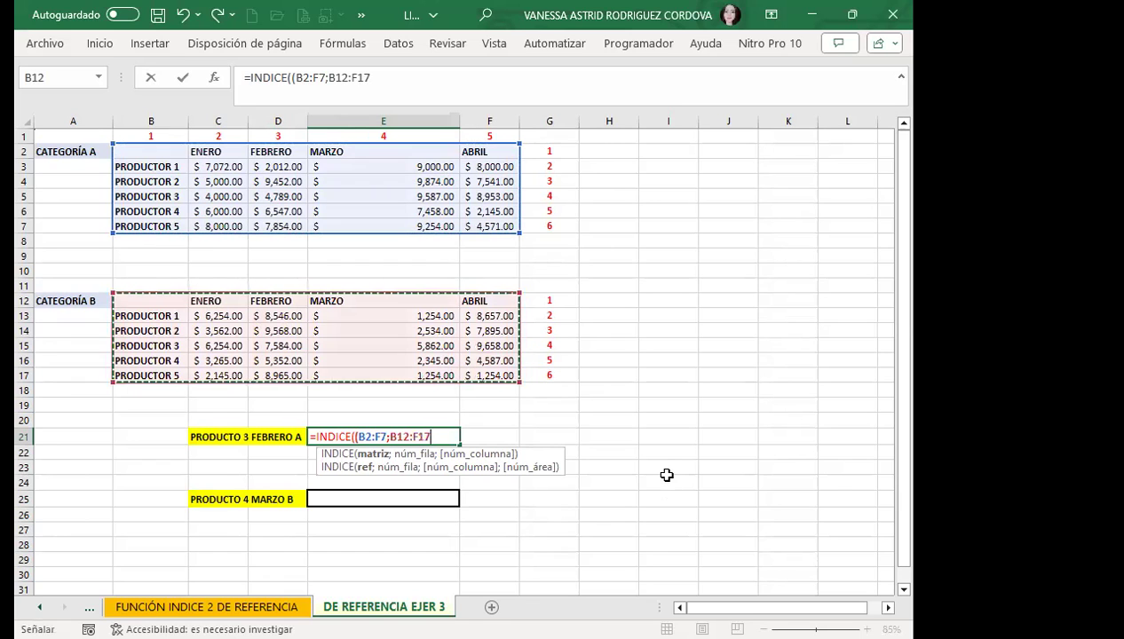
type(")")
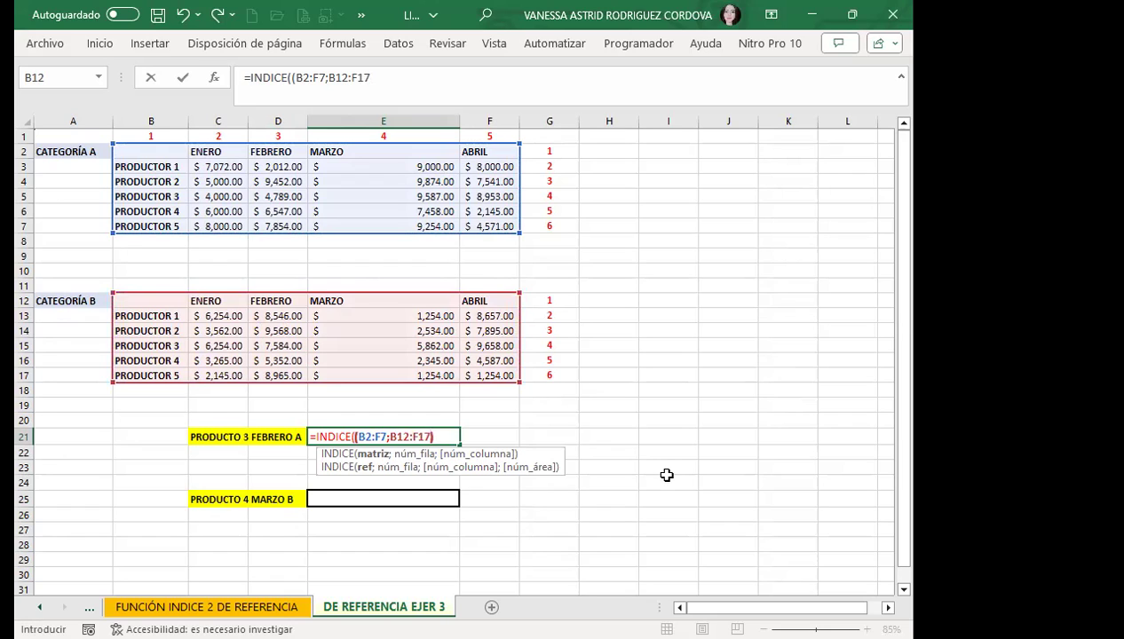
type(";")
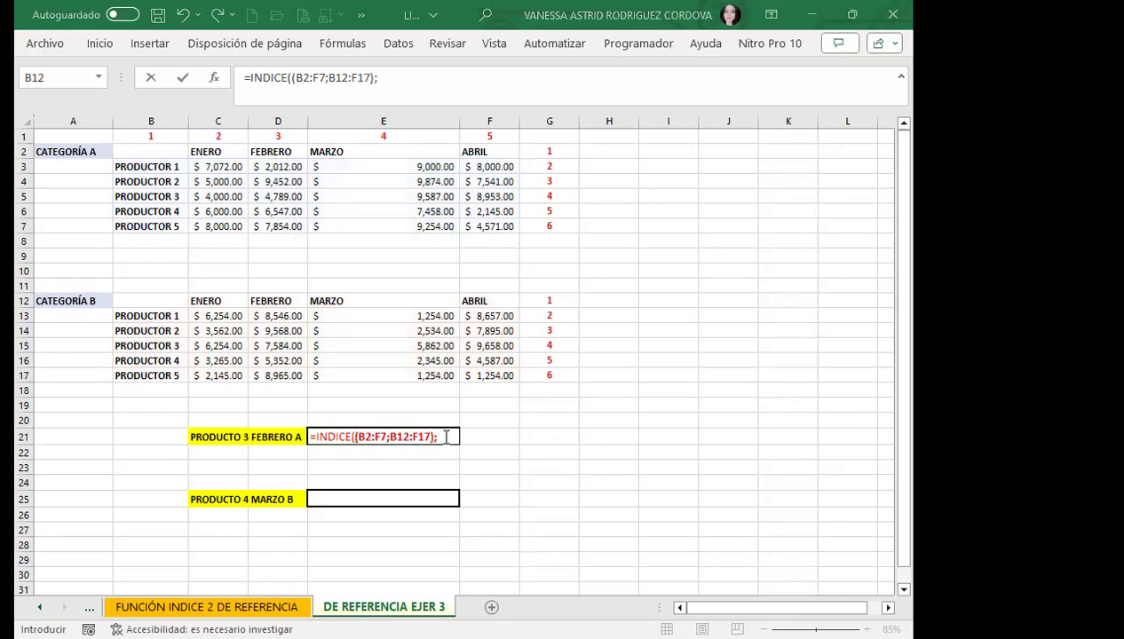
Step: Finish E21 as =INDICE((B2:F7;B12:F17);4;3;1), returning $4,789.00
type("4:")
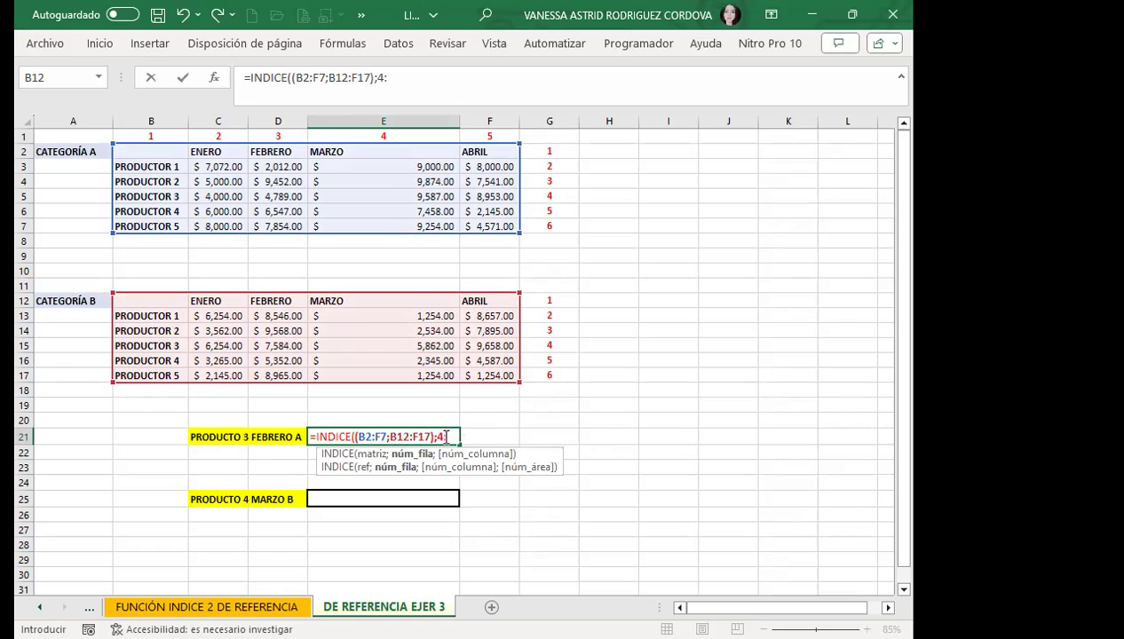
key("BackSpace")
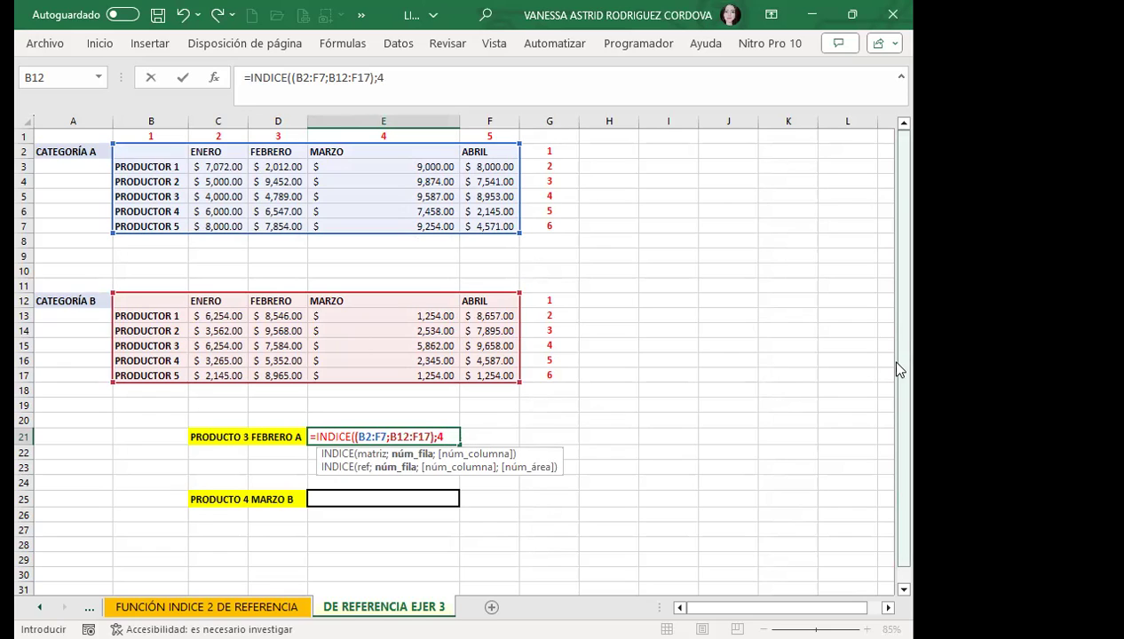
type(";")
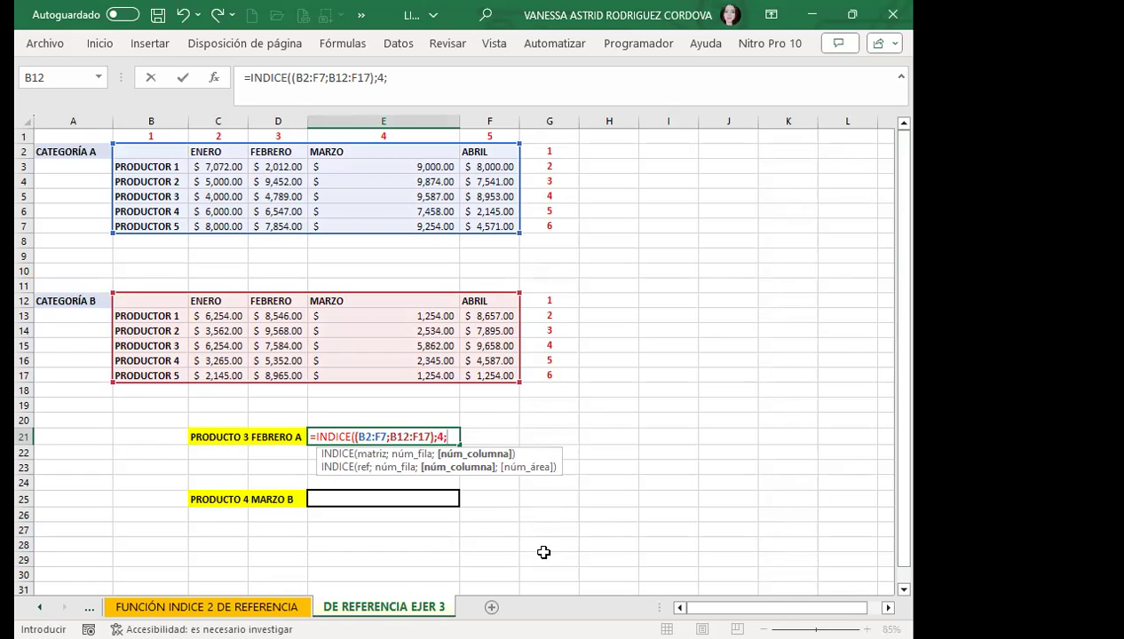
type("3")
type(":")
type(";")
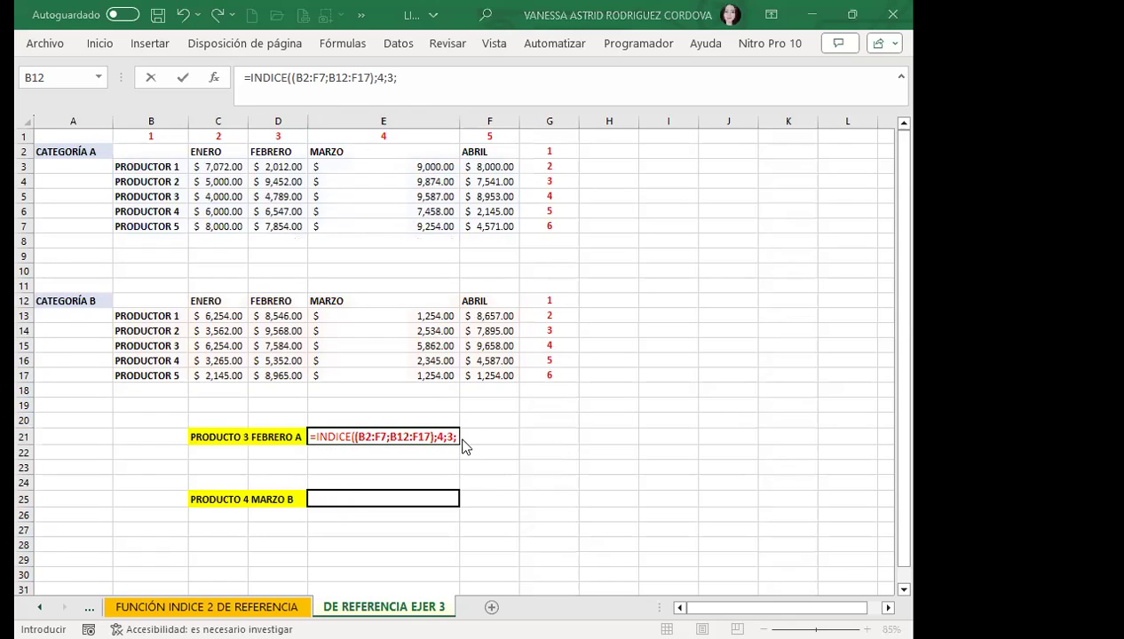
left_click(456, 436)
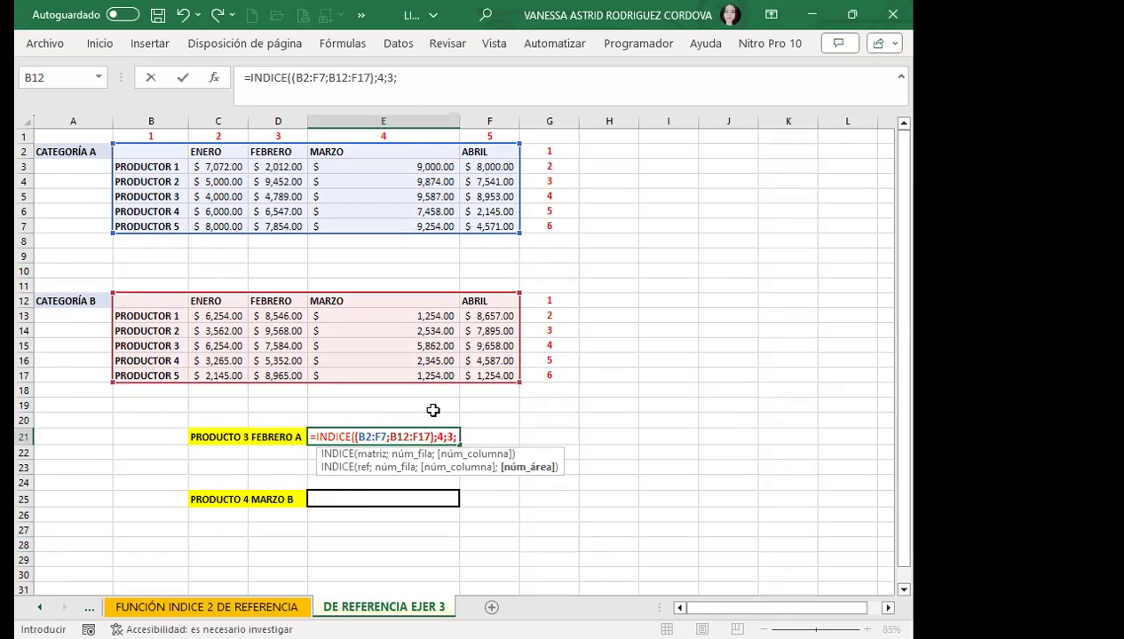
type("1")
type(")")
key("Return")
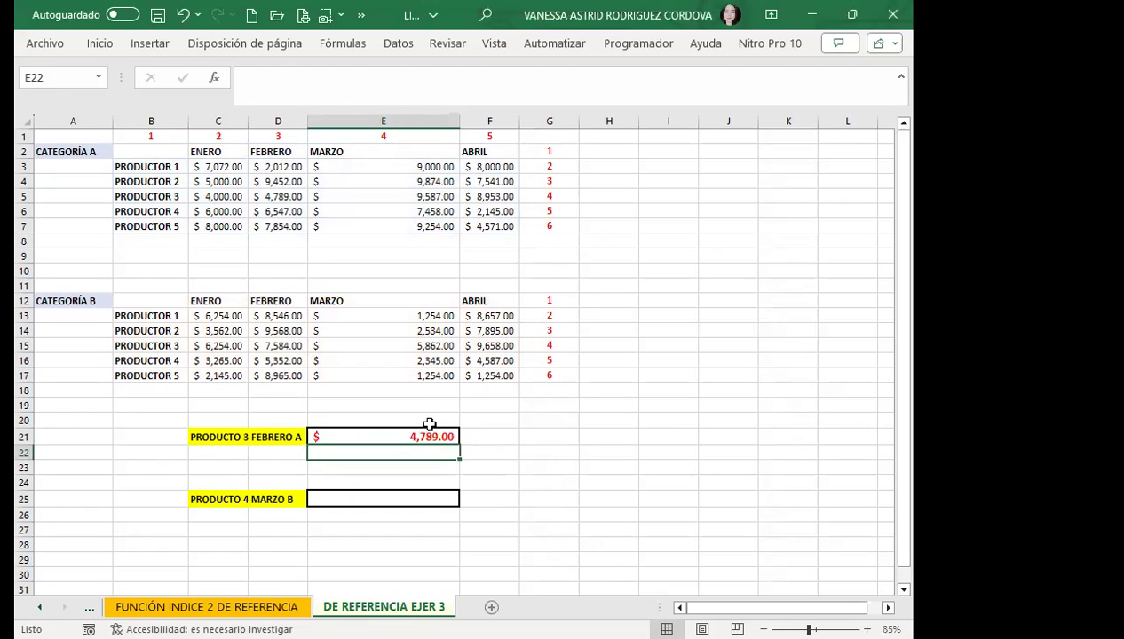
left_click(371, 435)
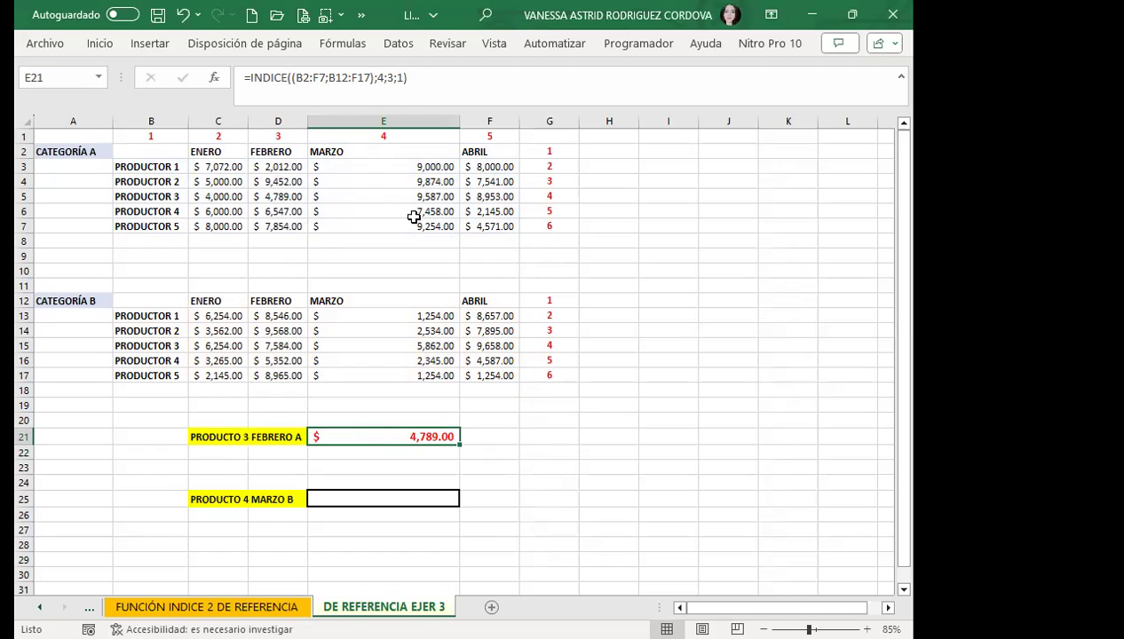
left_click(265, 197)
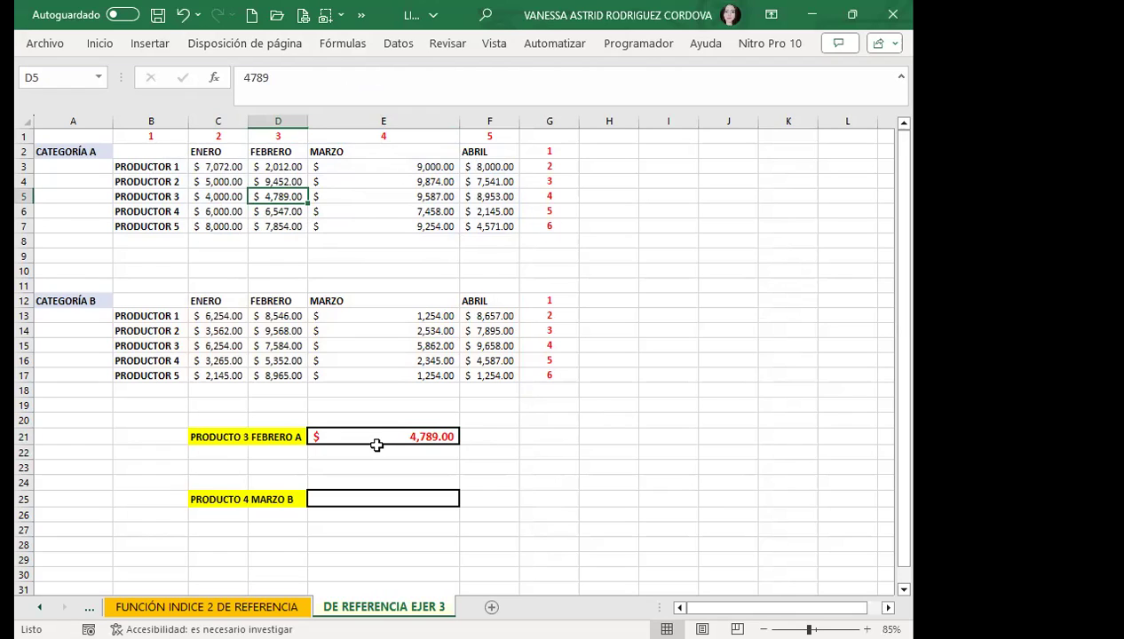
left_click(373, 436)
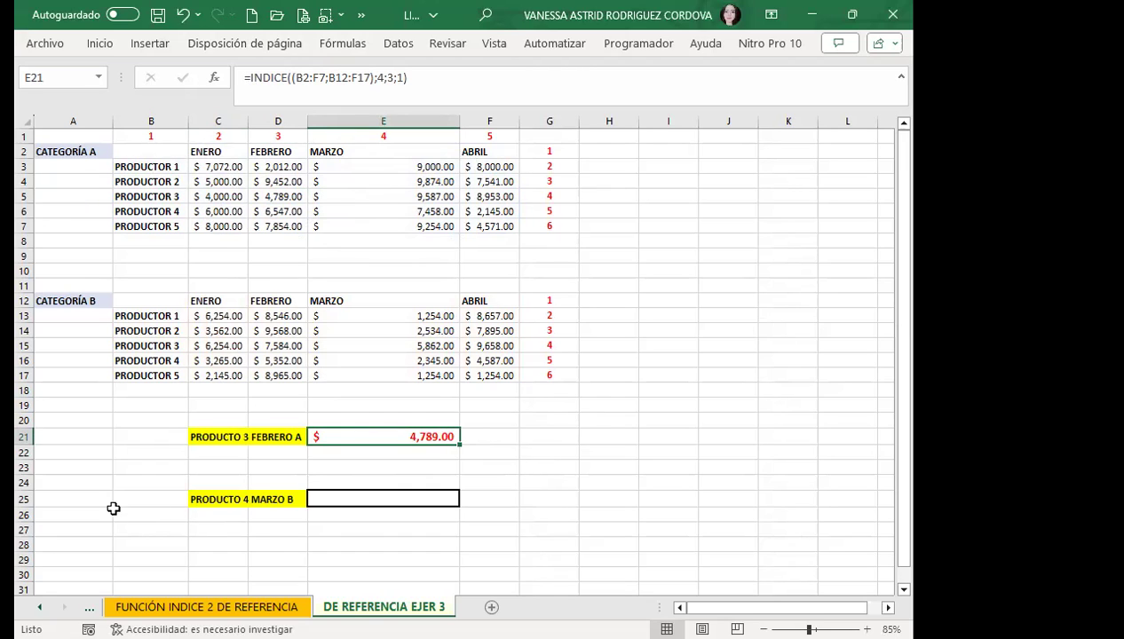
Step: In E25, enter =INDICE((B2:F7;B12:F17); referencing both category tables
left_click(378, 498)
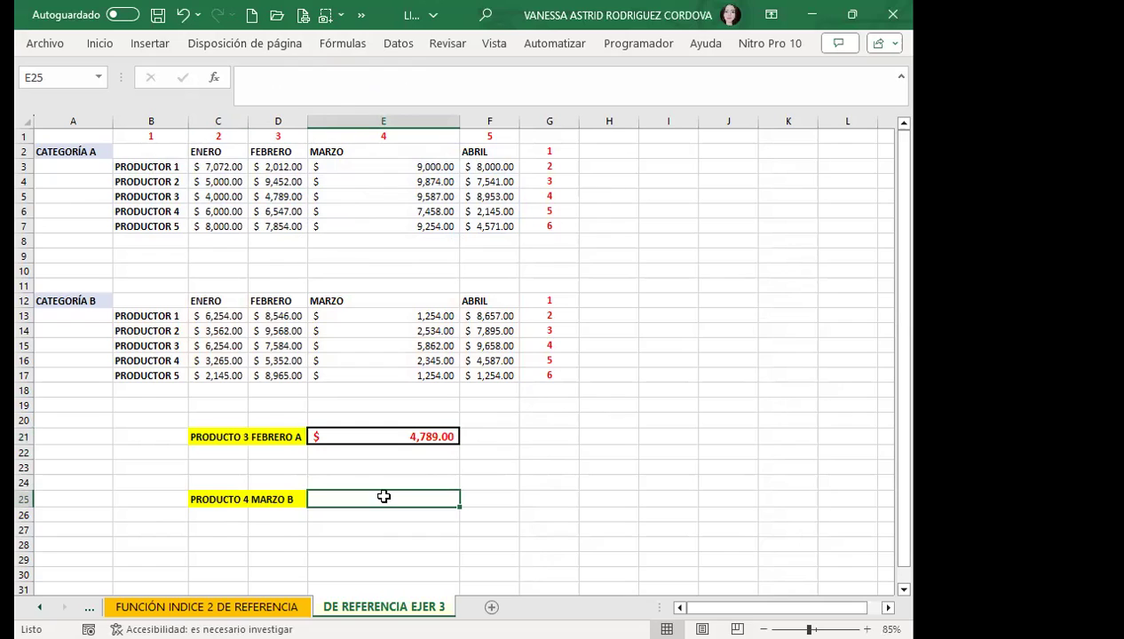
type("=")
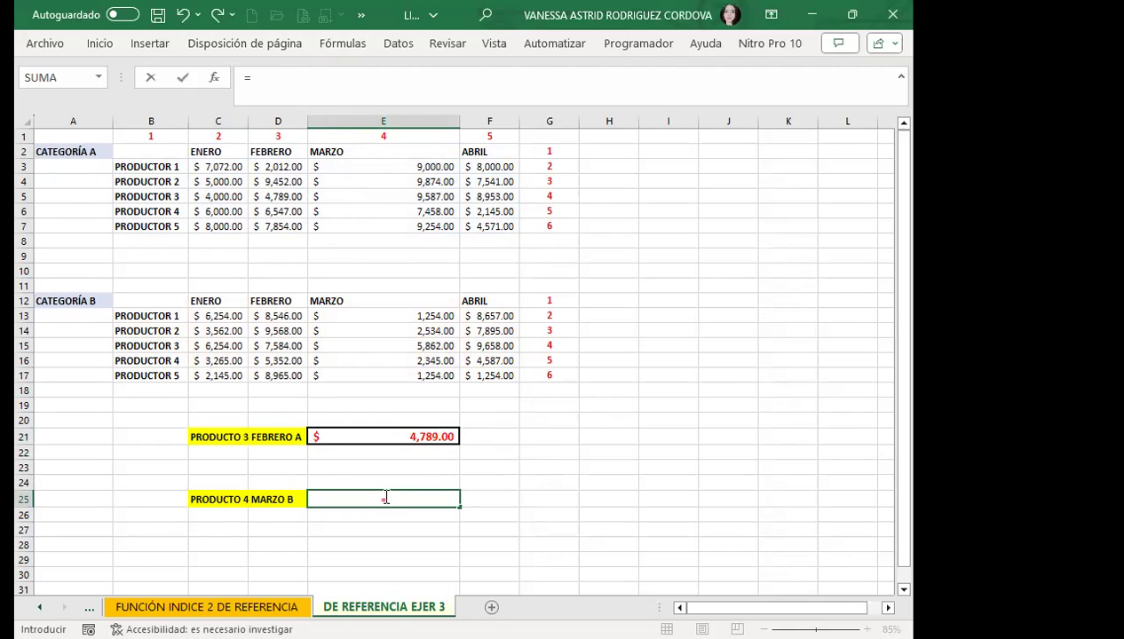
type("IN")
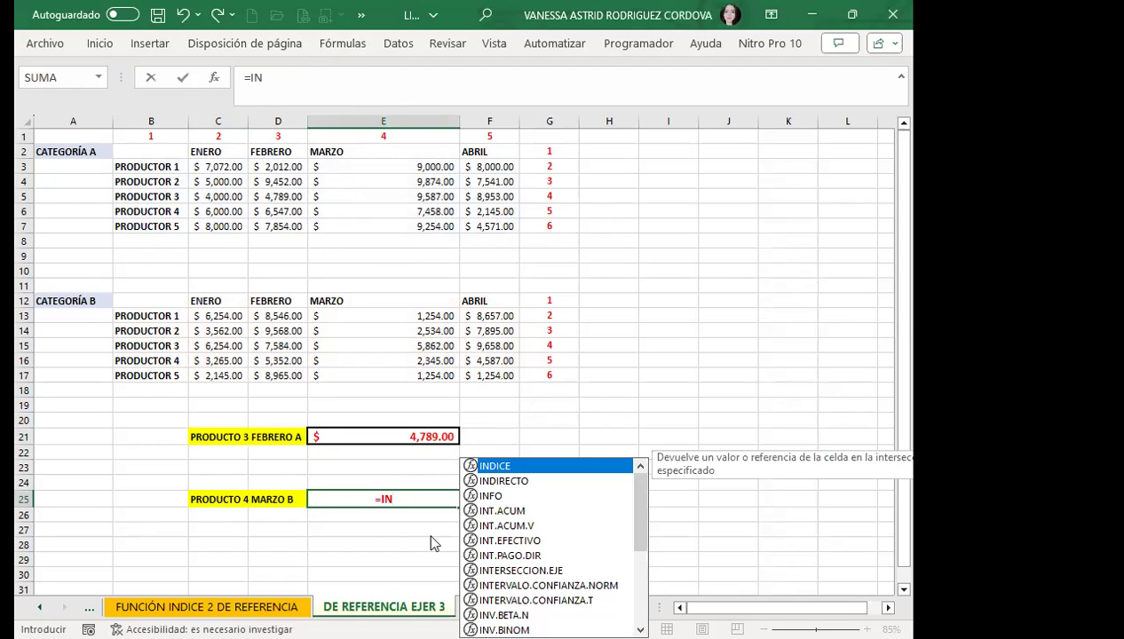
key("Tab")
type("(")
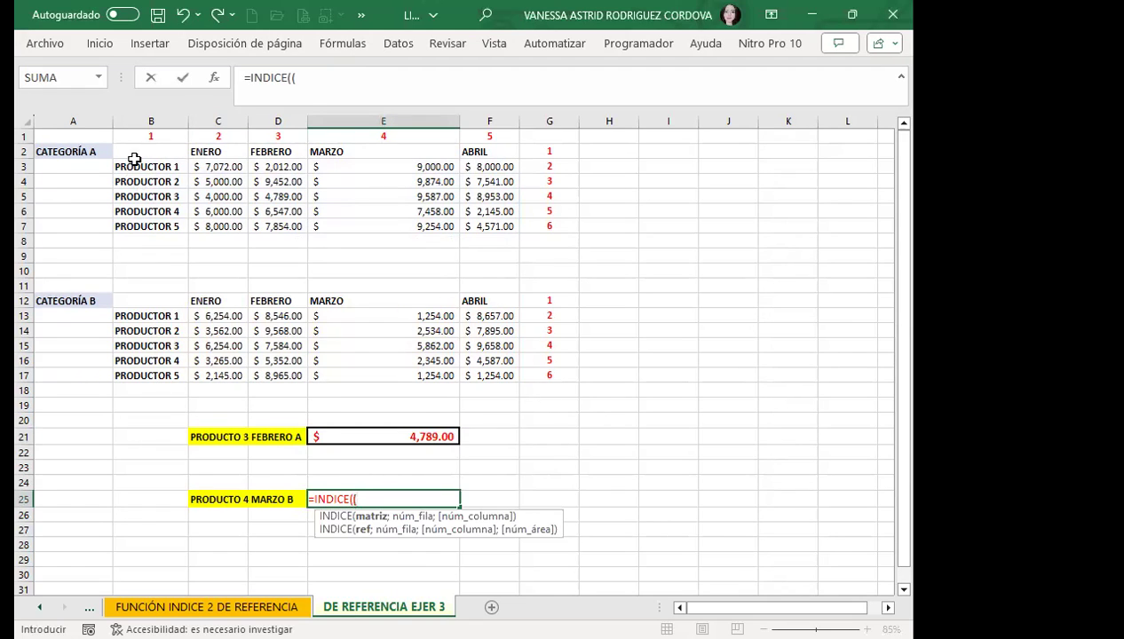
left_click(135, 152)
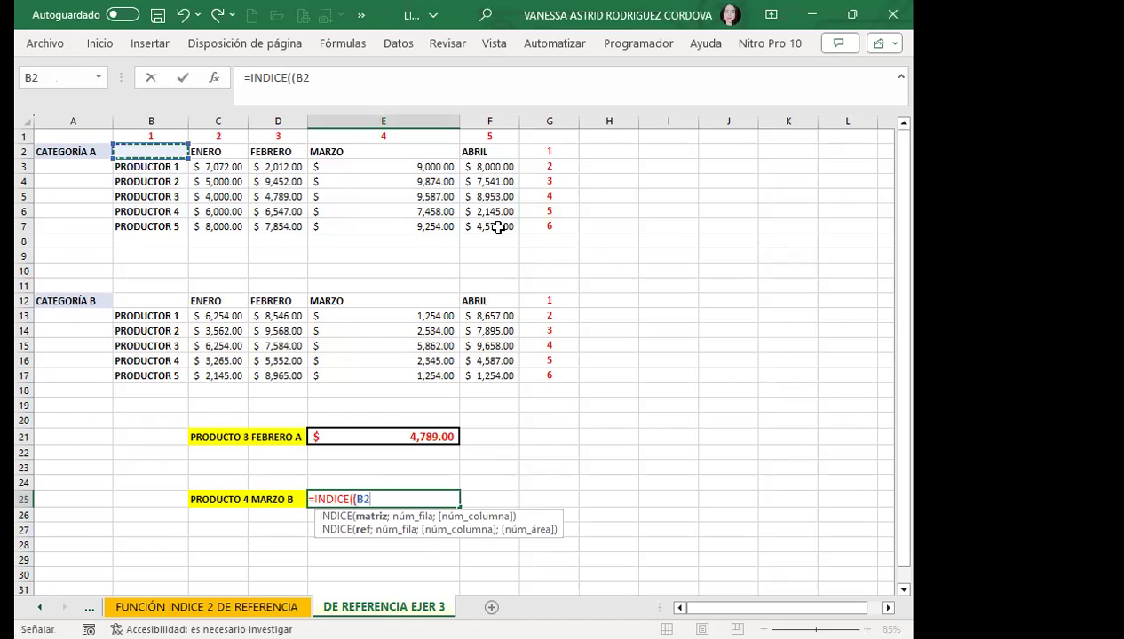
left_click_drag(135, 152, 498, 228)
type(";")
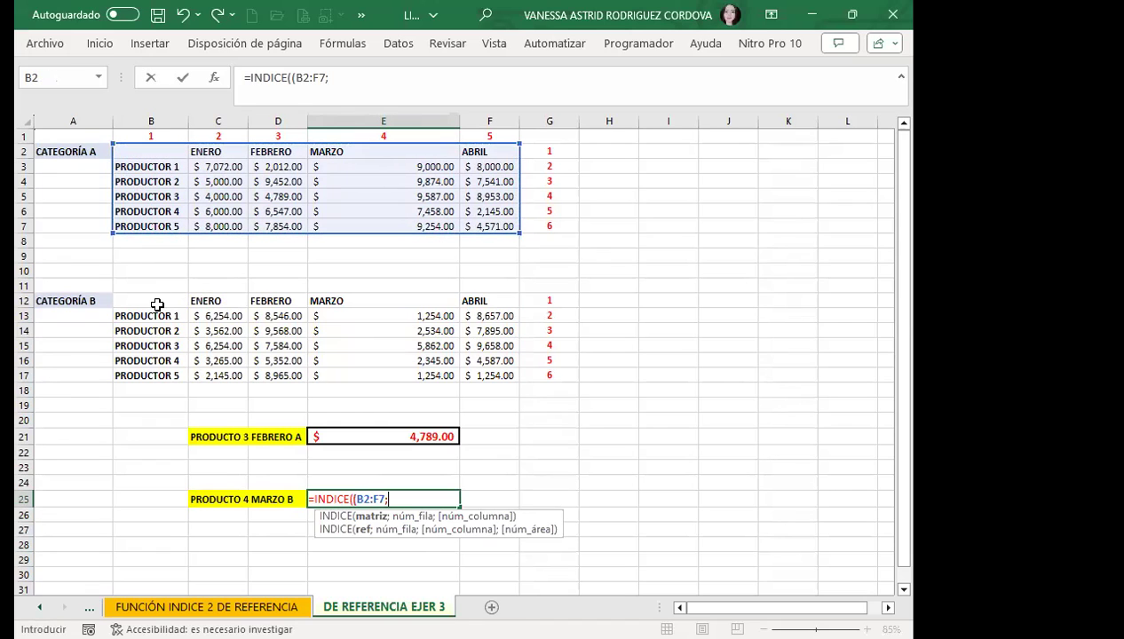
left_click(157, 305)
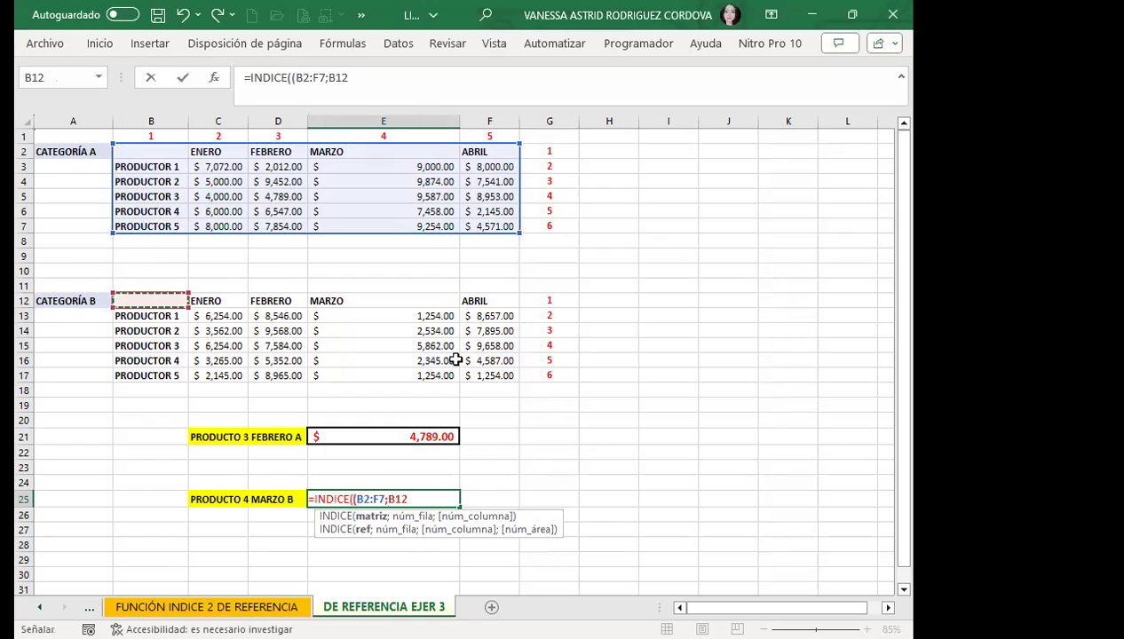
left_click_drag(455, 360, 490, 376)
type(")")
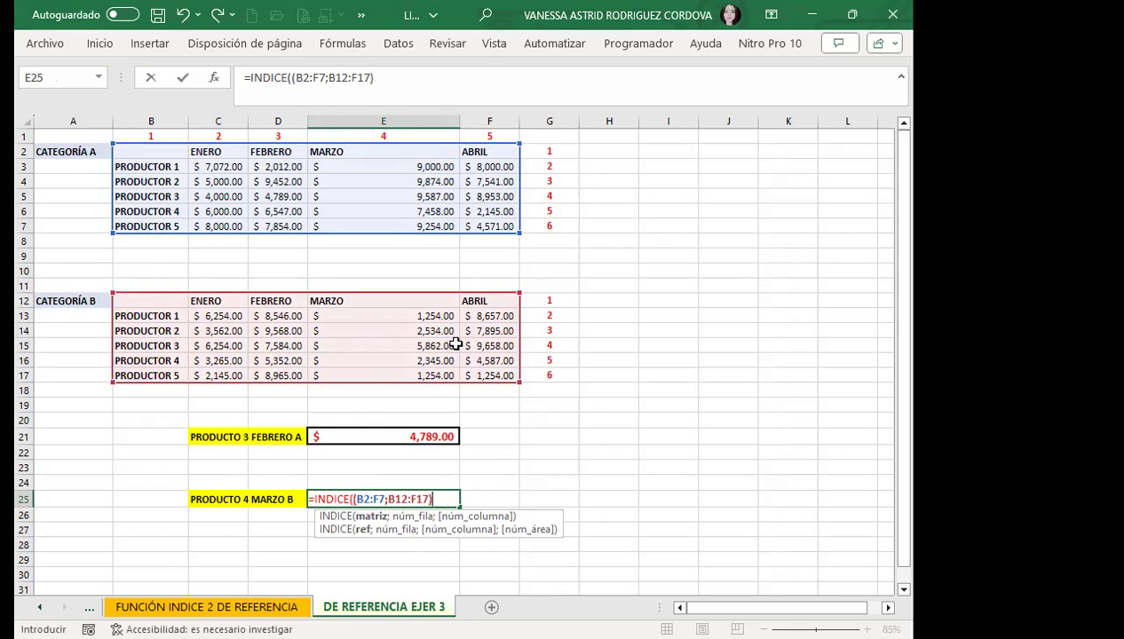
type(";")
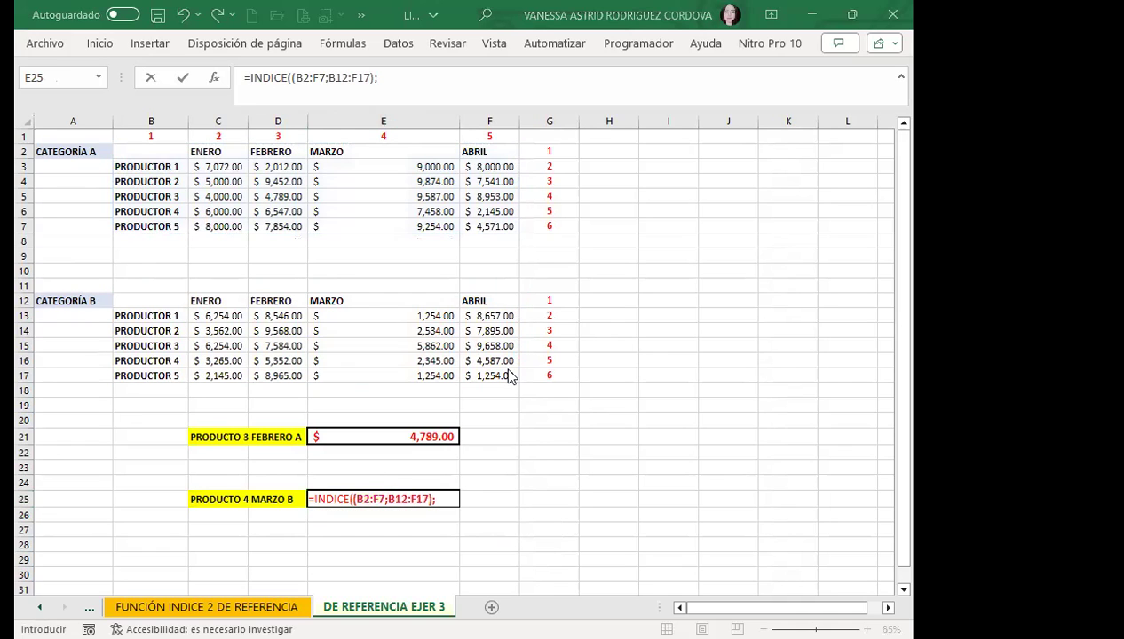
Step: Finish E25 as =INDICE((B2:F7;B12:F17);5;4;2), returning $2,345.00
type("5")
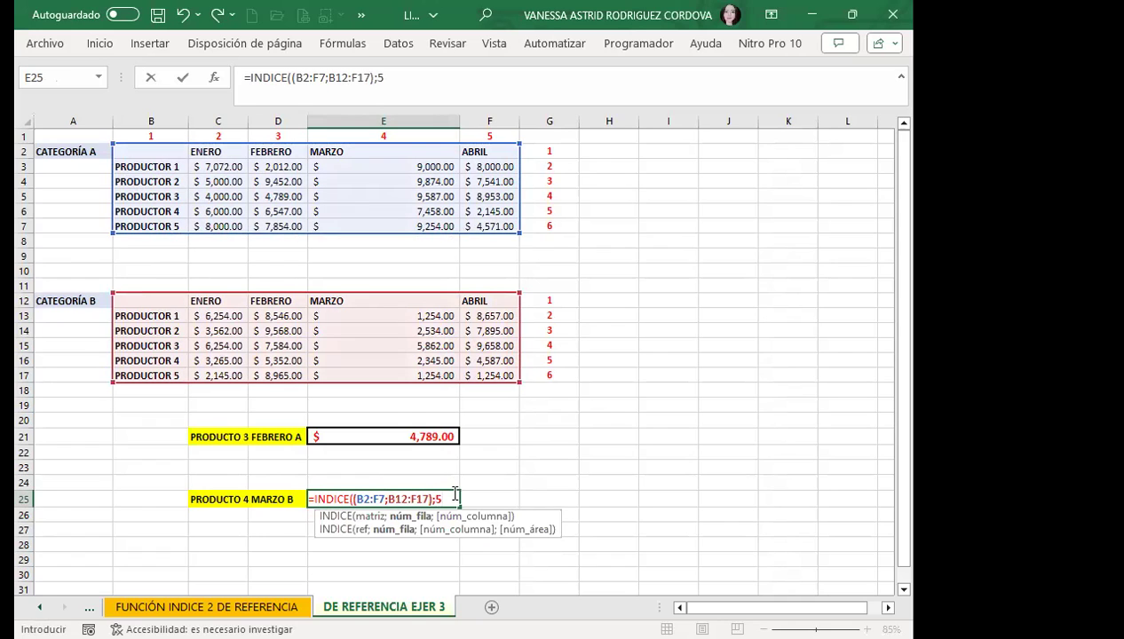
type(";")
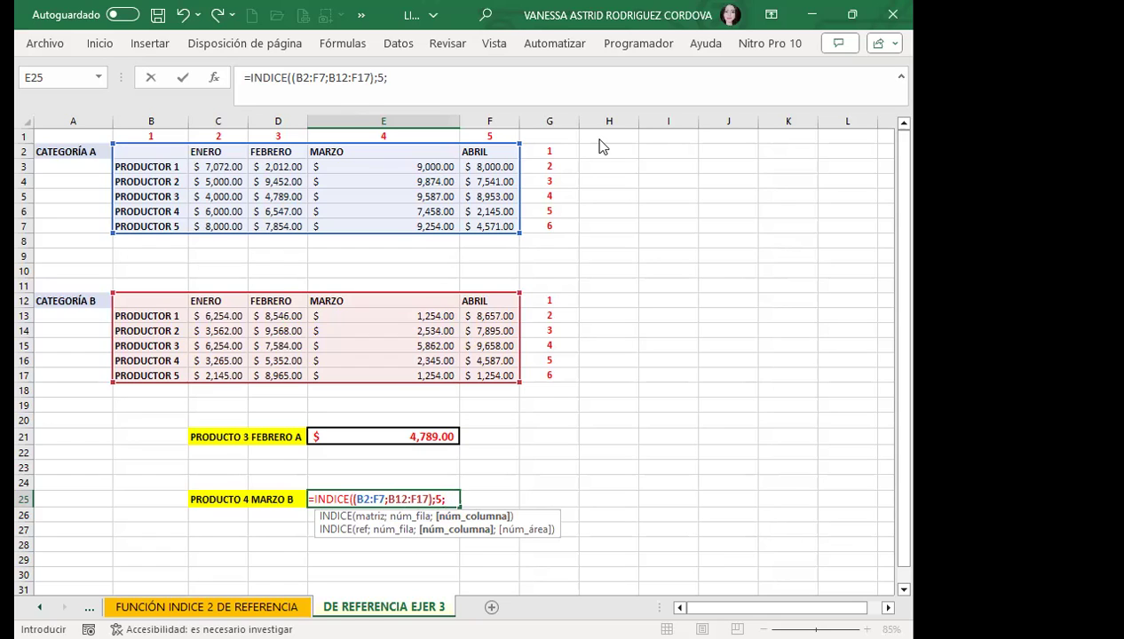
left_click(451, 499)
type("4")
type(";")
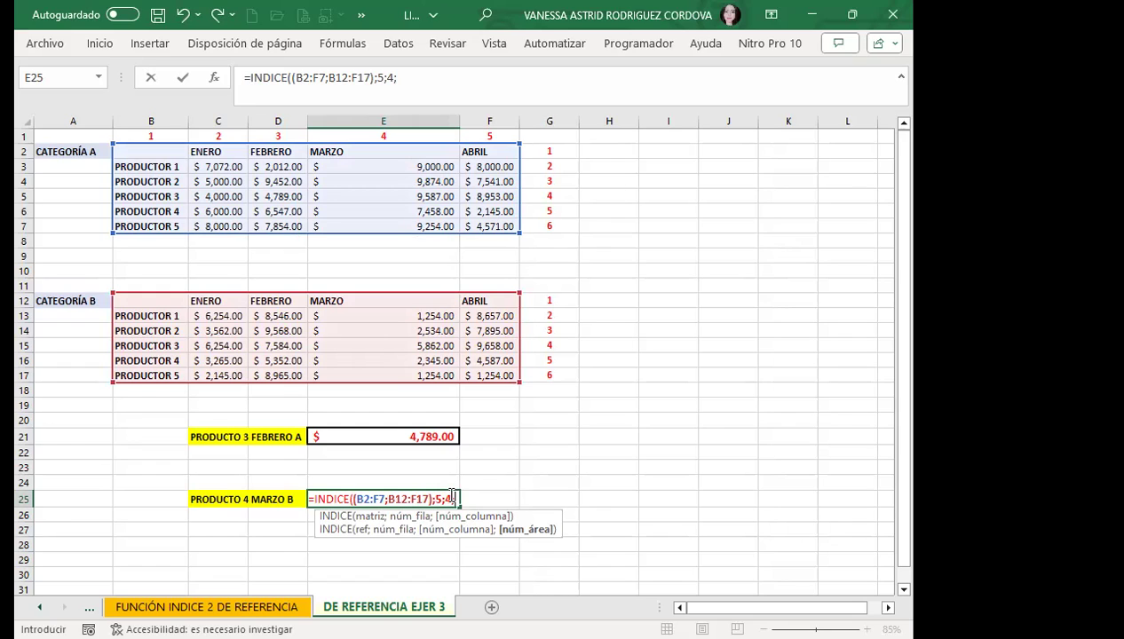
type("2")
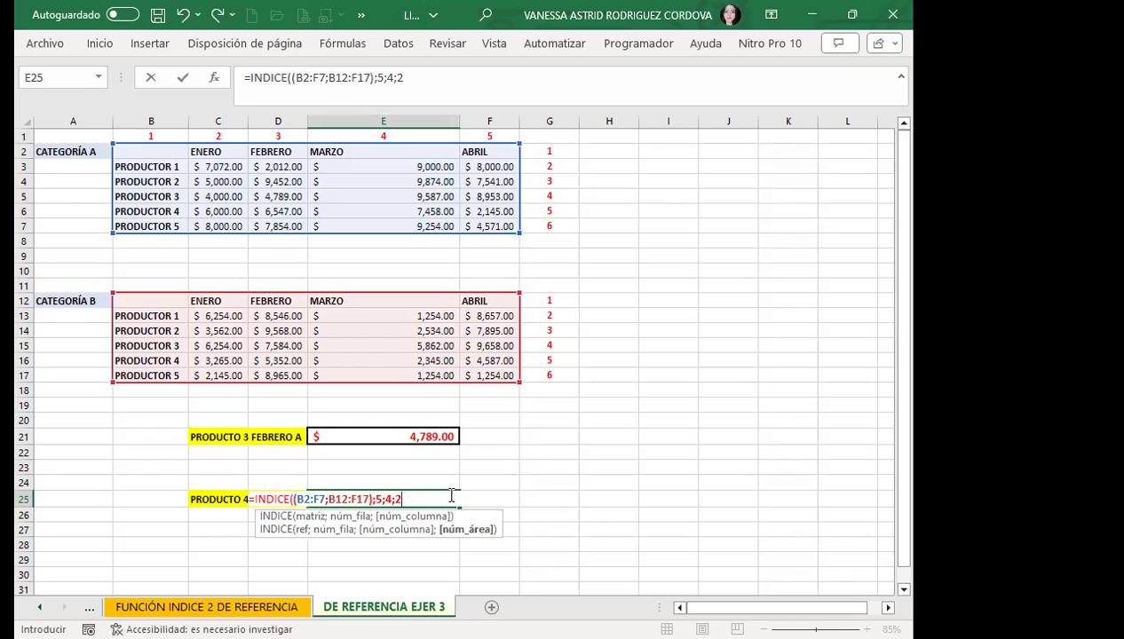
type(")")
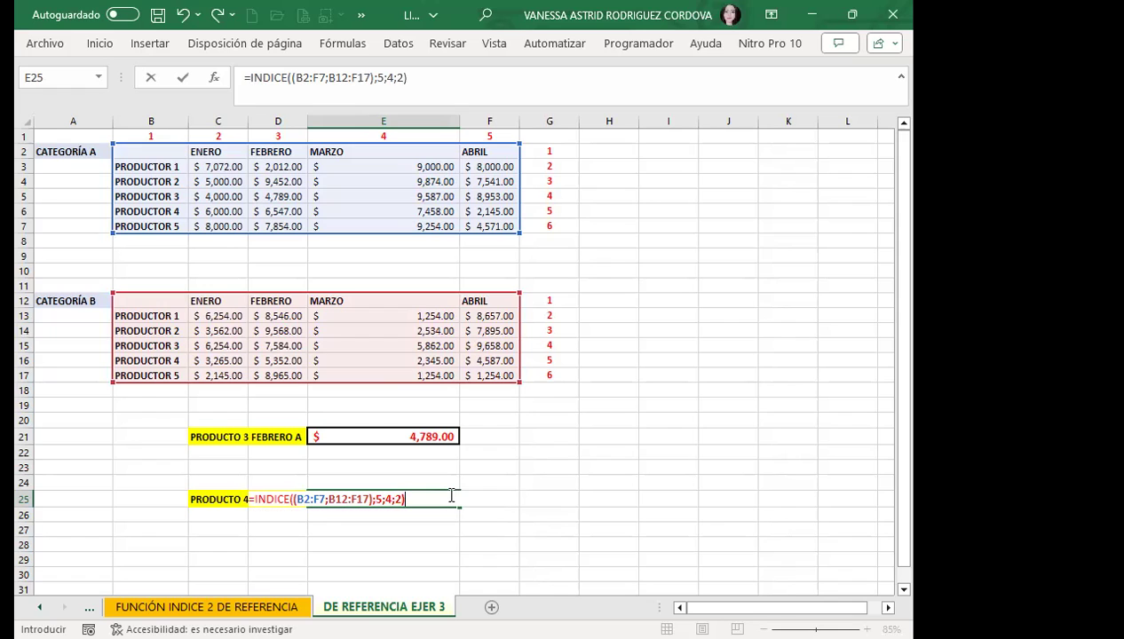
key("Return")
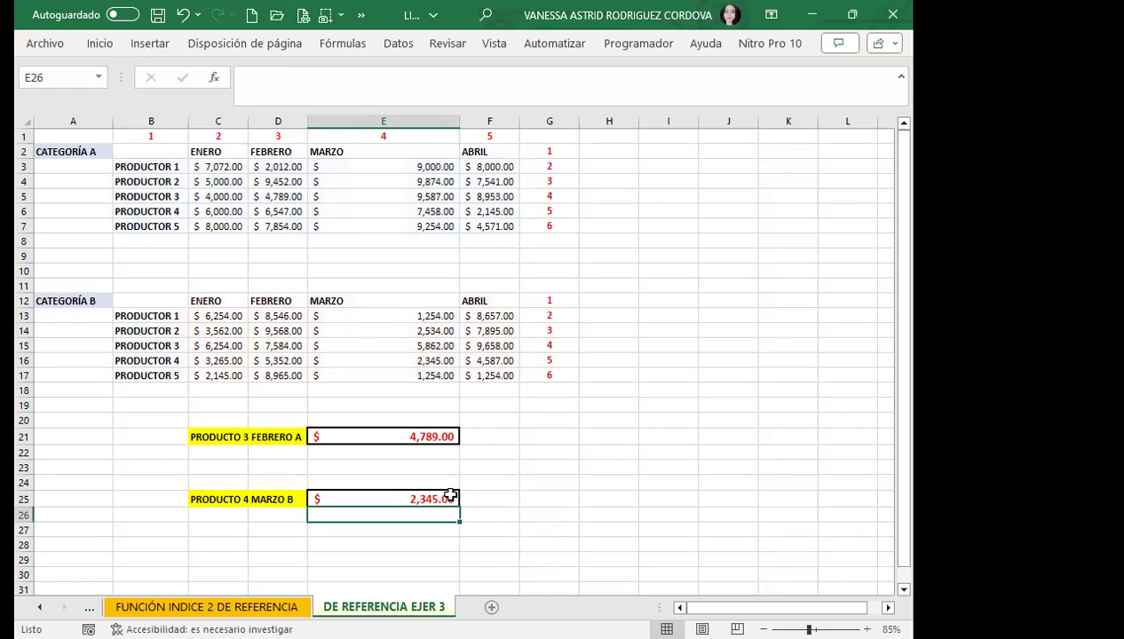
left_click(357, 495)
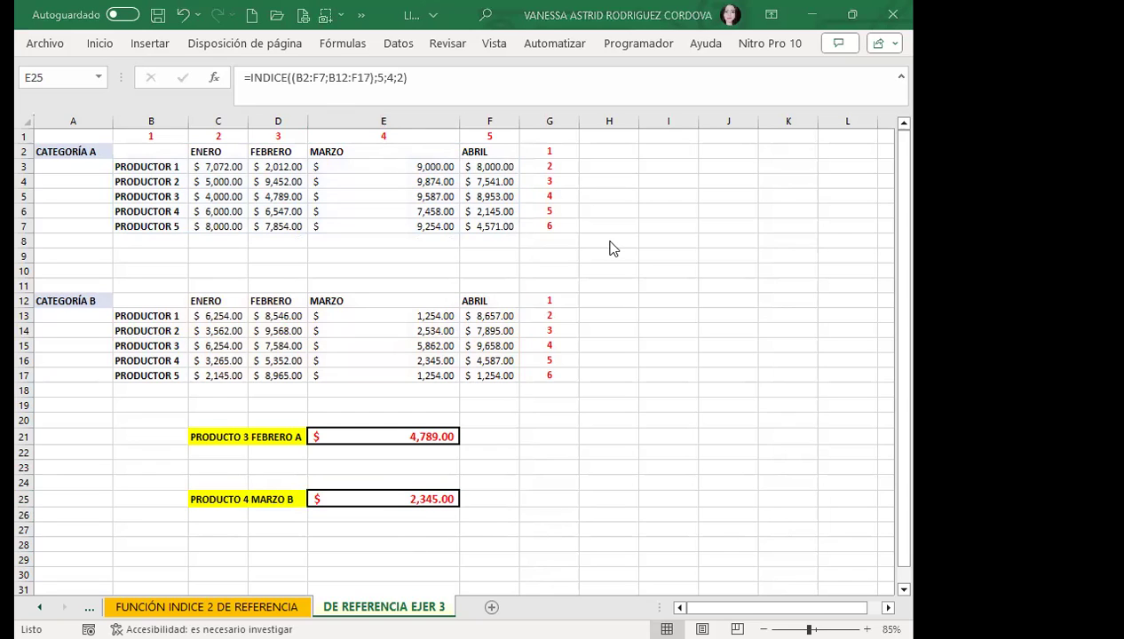
left_click(359, 500)
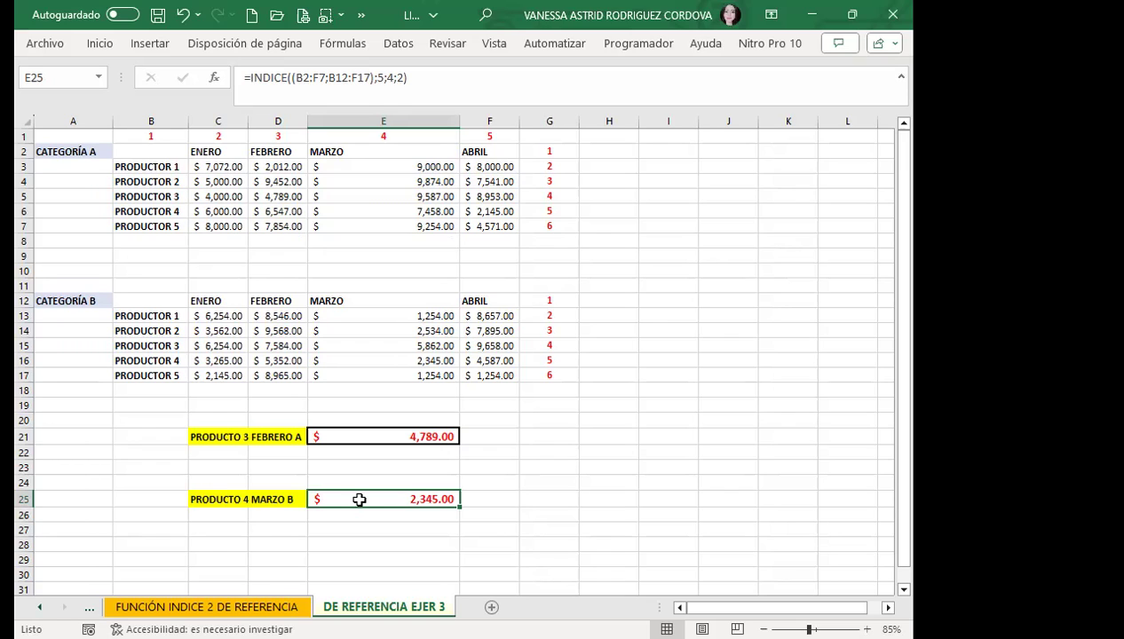
left_click(541, 449)
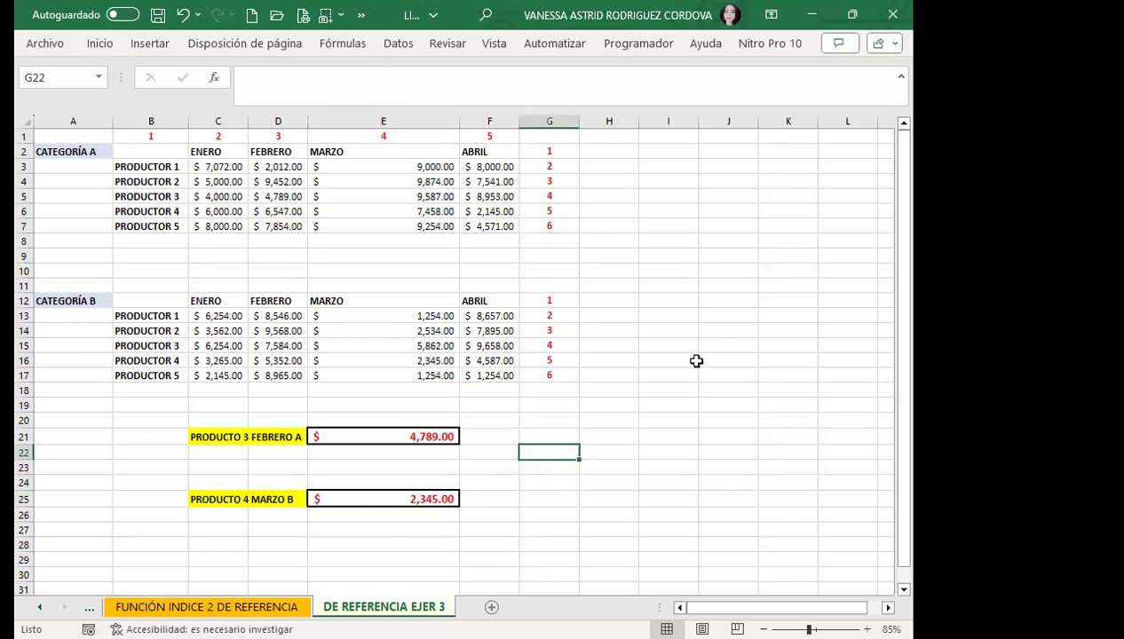